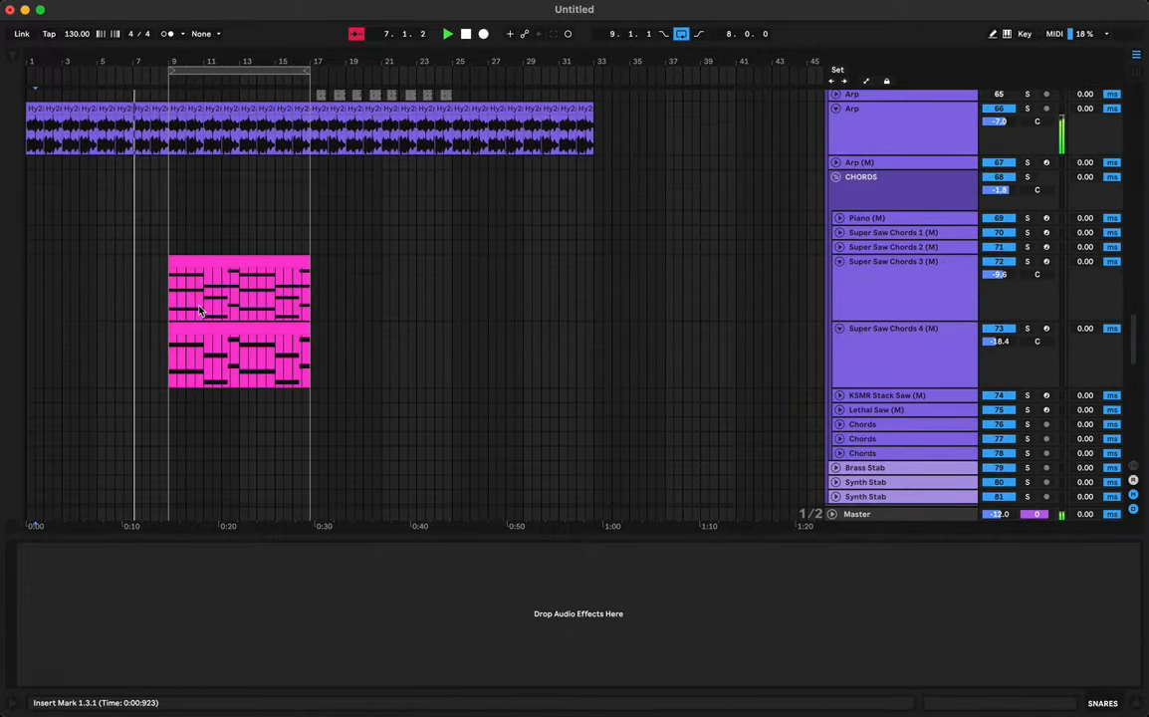
Step: Examine the effects and vocal tracks in the arrangement while the loop plays
scroll(197, 311, "down", 15)
scroll(197, 310, "down", 5)
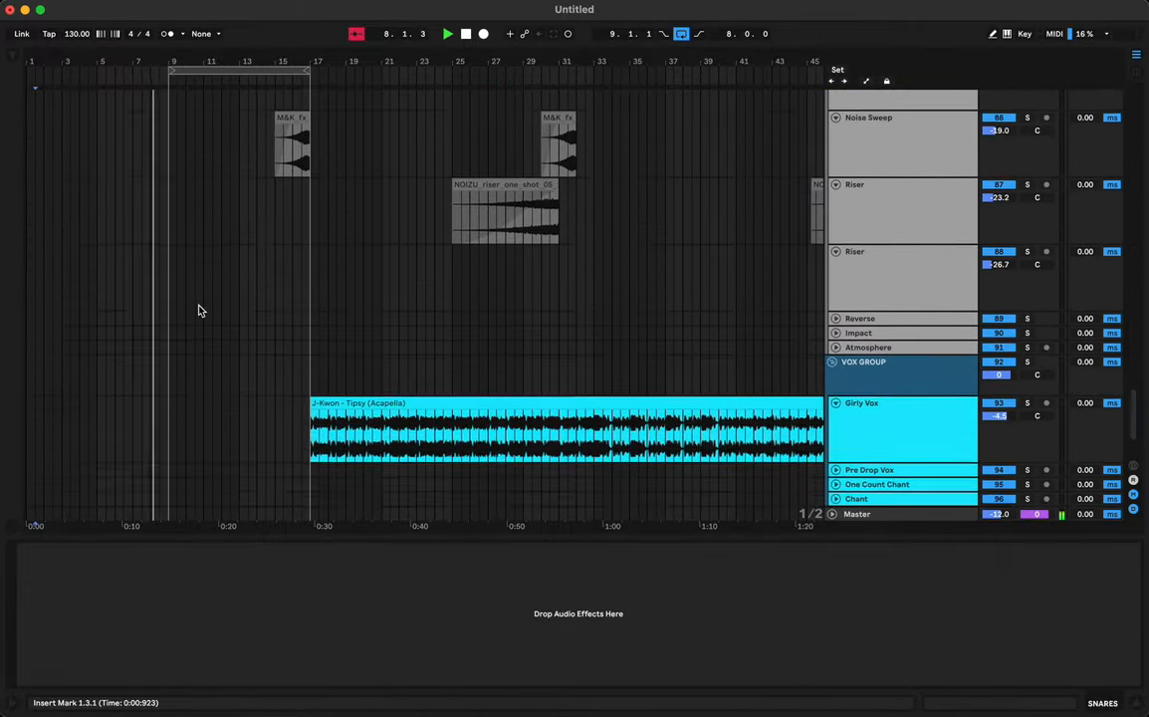
scroll(197, 310, "up", 1)
scroll(198, 311, "up", 5)
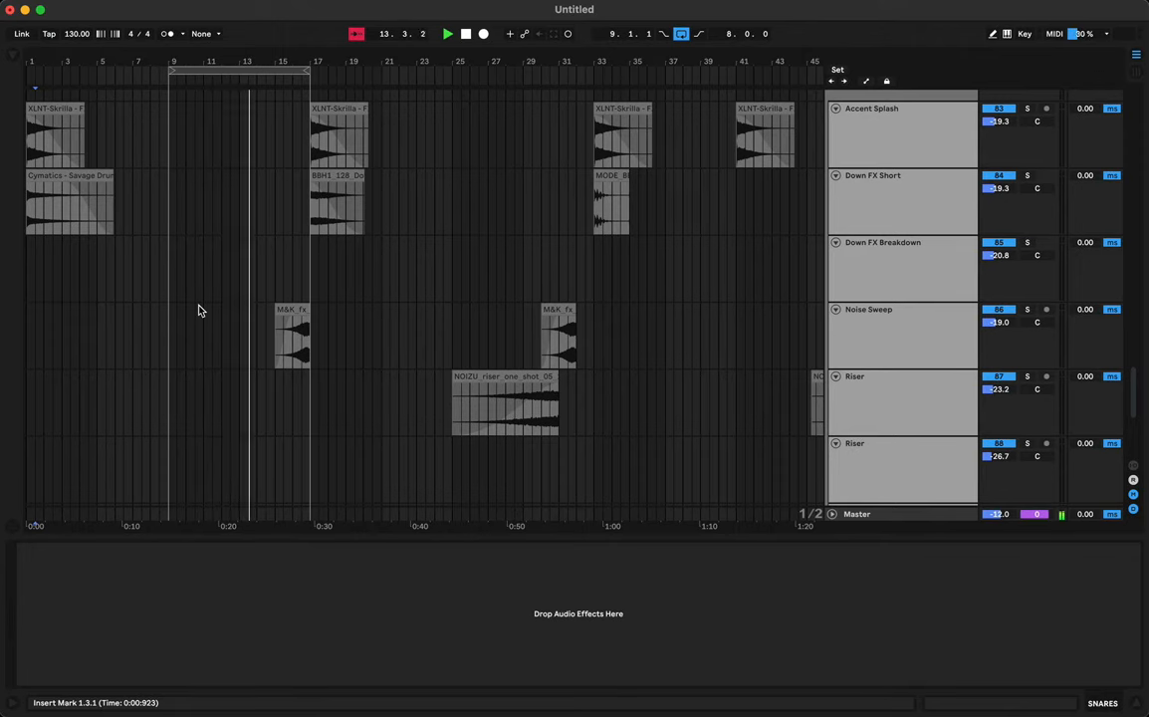
scroll(205, 311, "up", 1)
scroll(211, 312, "right", 1)
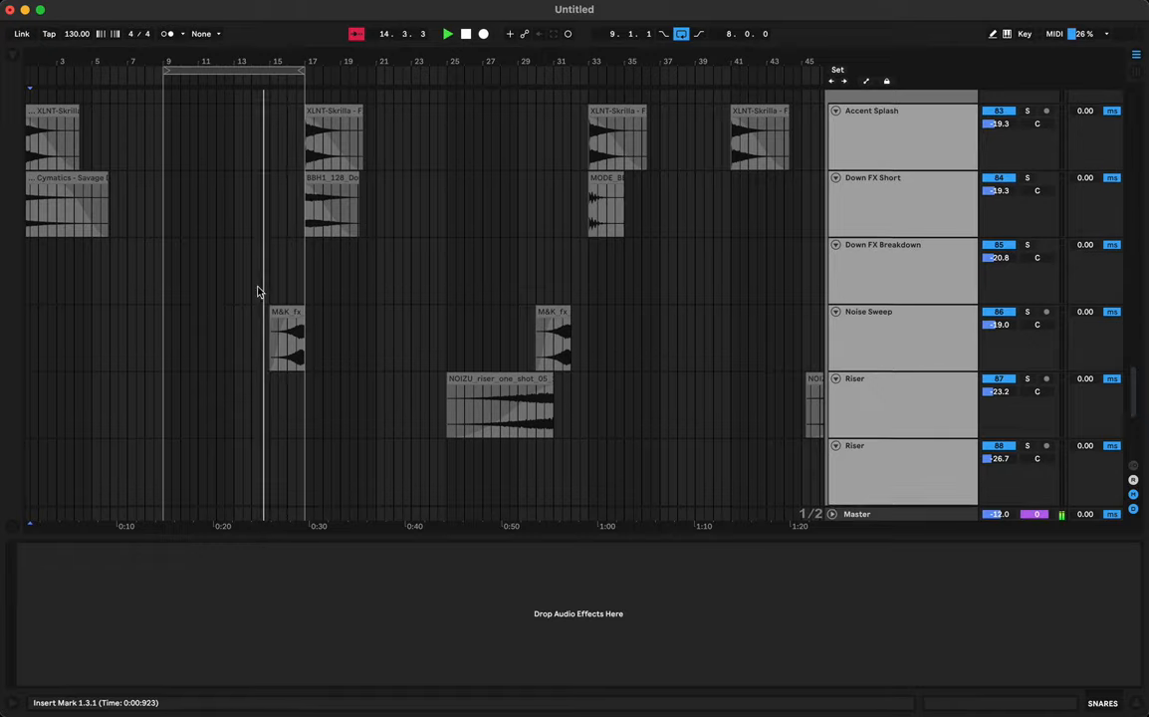
scroll(258, 290, "down", 5)
scroll(257, 291, "left", 1)
scroll(257, 290, "up", 2)
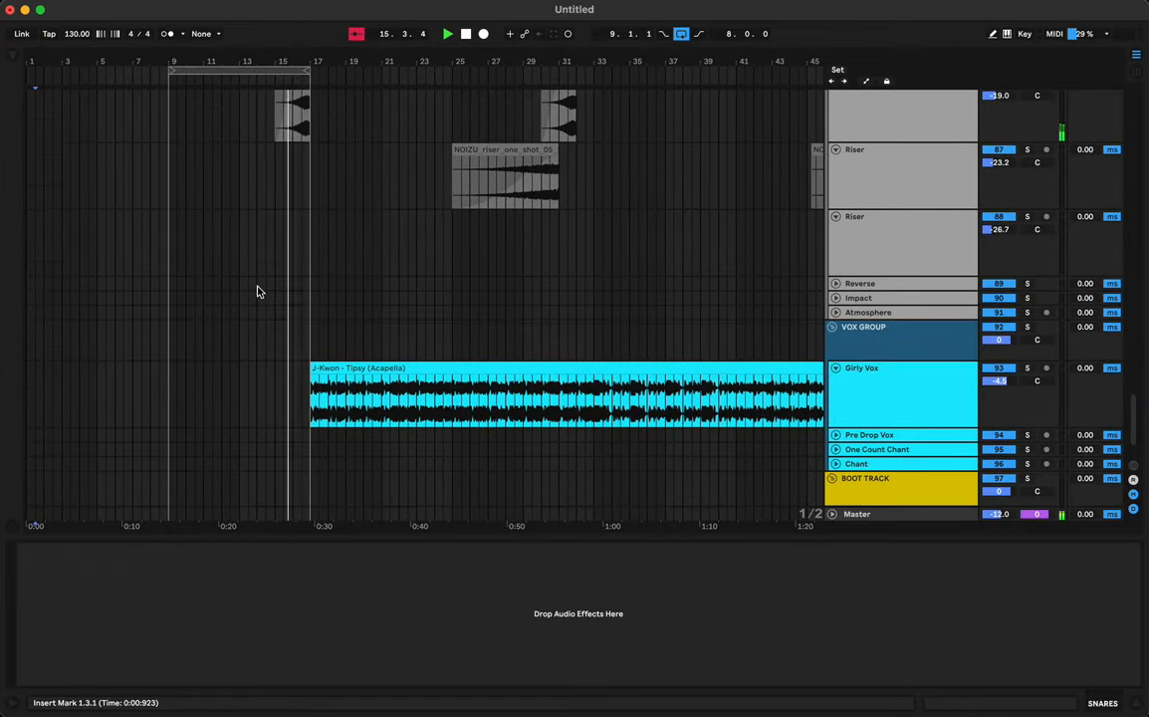
Step: Turn off arrangement looping and play the transition into the drop from 15.3.1
left_click(679, 34)
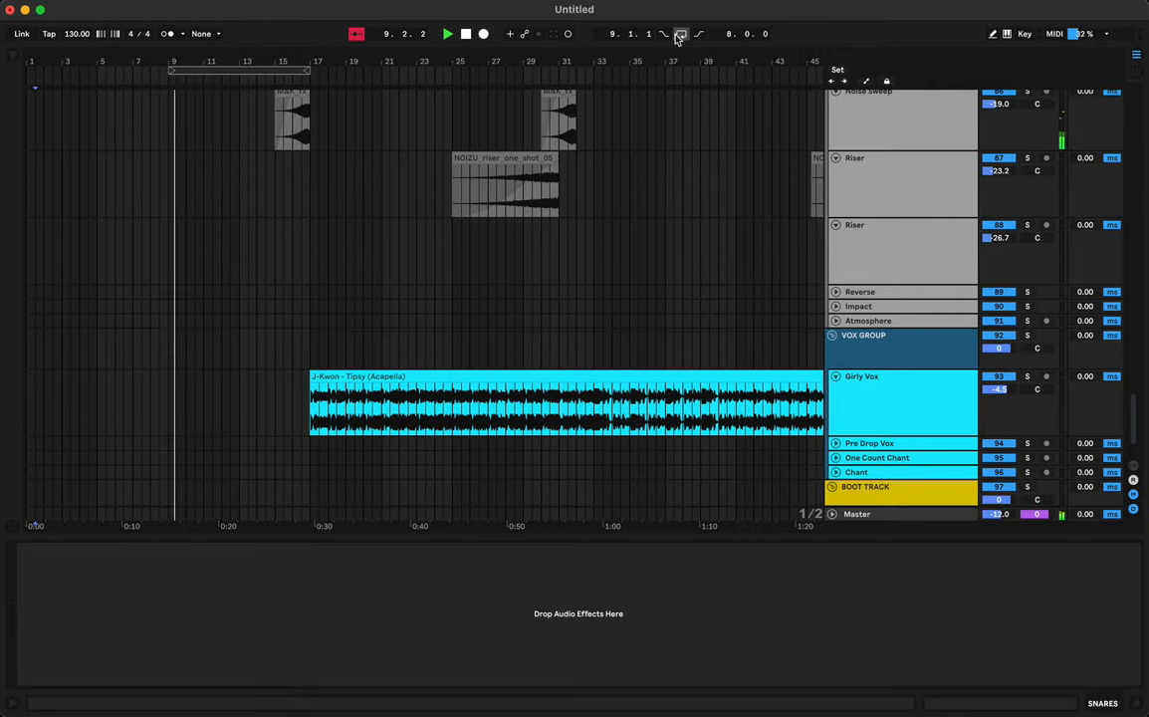
left_click(284, 227)
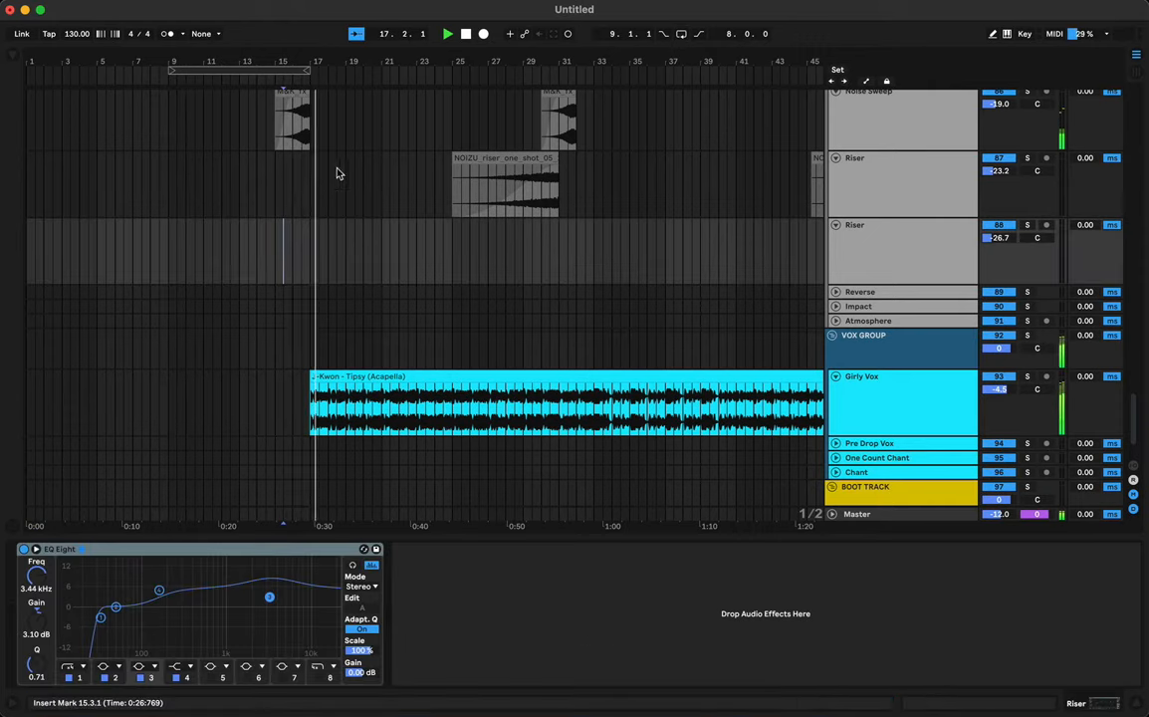
scroll(325, 229, "up", 15)
left_click(289, 187)
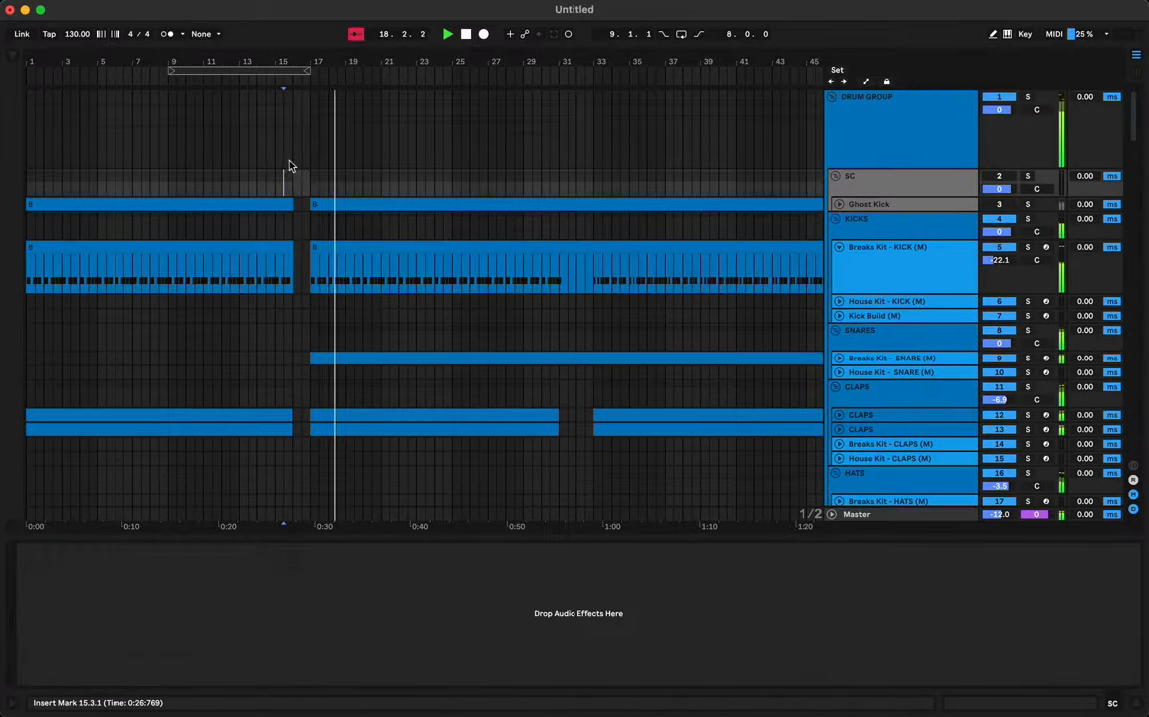
Step: Copy a short slice from the bar 17 kick on Breaks Kit - KICK into four repeated hits between 16.4.1 and bar 17
left_click_drag(304, 49, 311, 56)
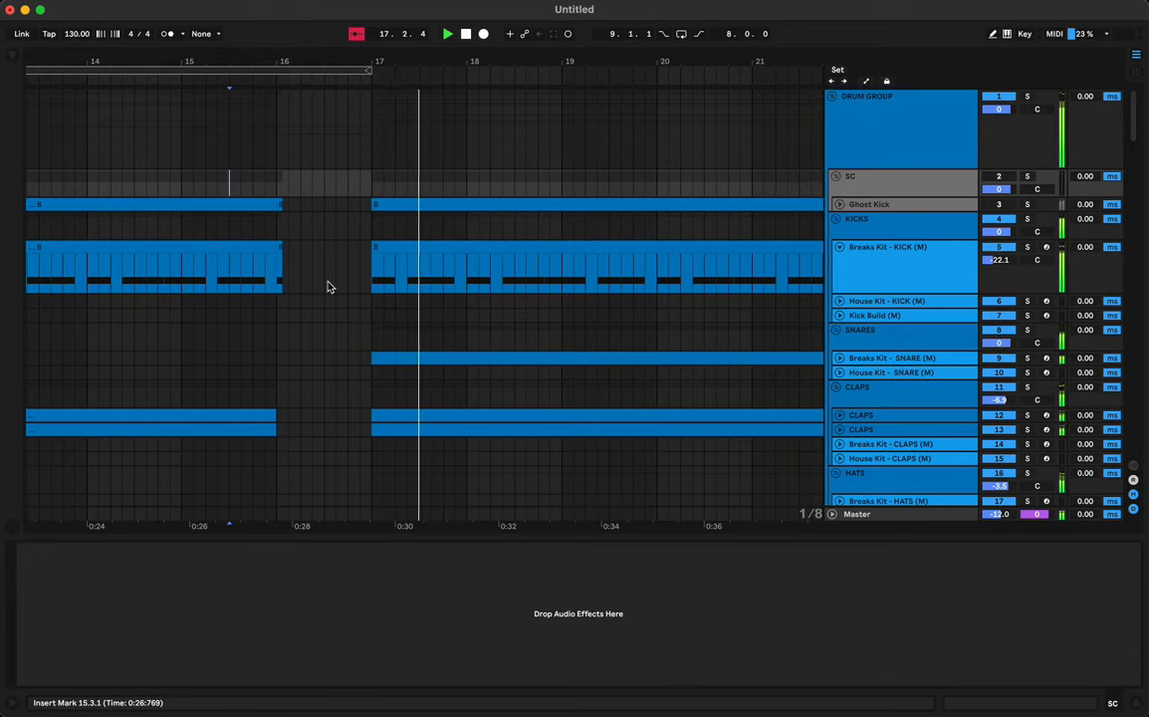
left_click_drag(367, 52, 367, 119)
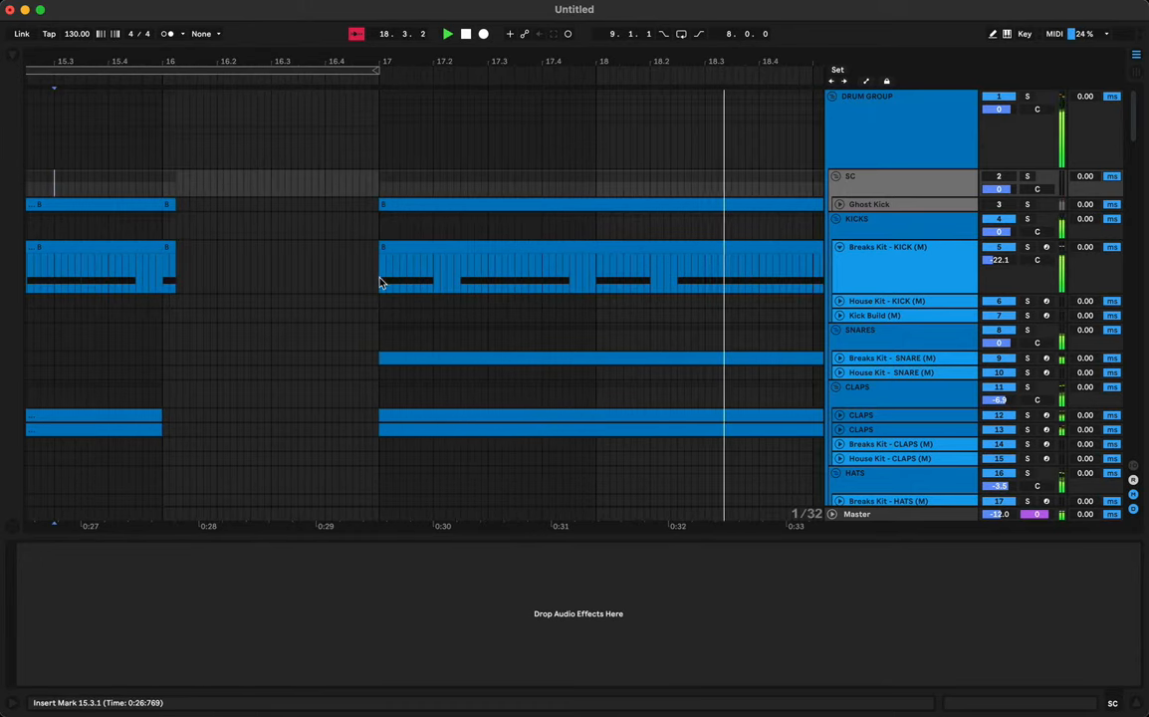
left_click_drag(379, 281, 176, 280)
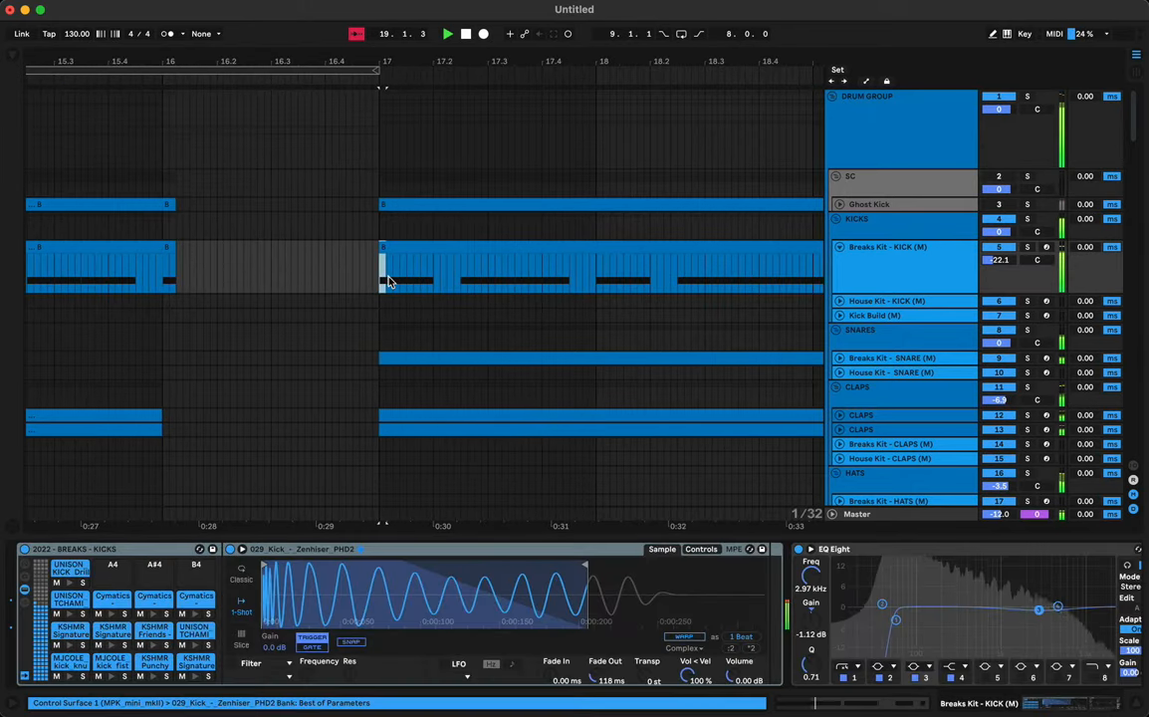
left_click(329, 274)
left_click_drag(339, 274, 325, 271)
key("super+d")
key("super+d")
key("super+d")
Step: Play the new kick fill from 16.4.1 and again from 16.1.1
left_click(323, 272)
key("space")
key("space")
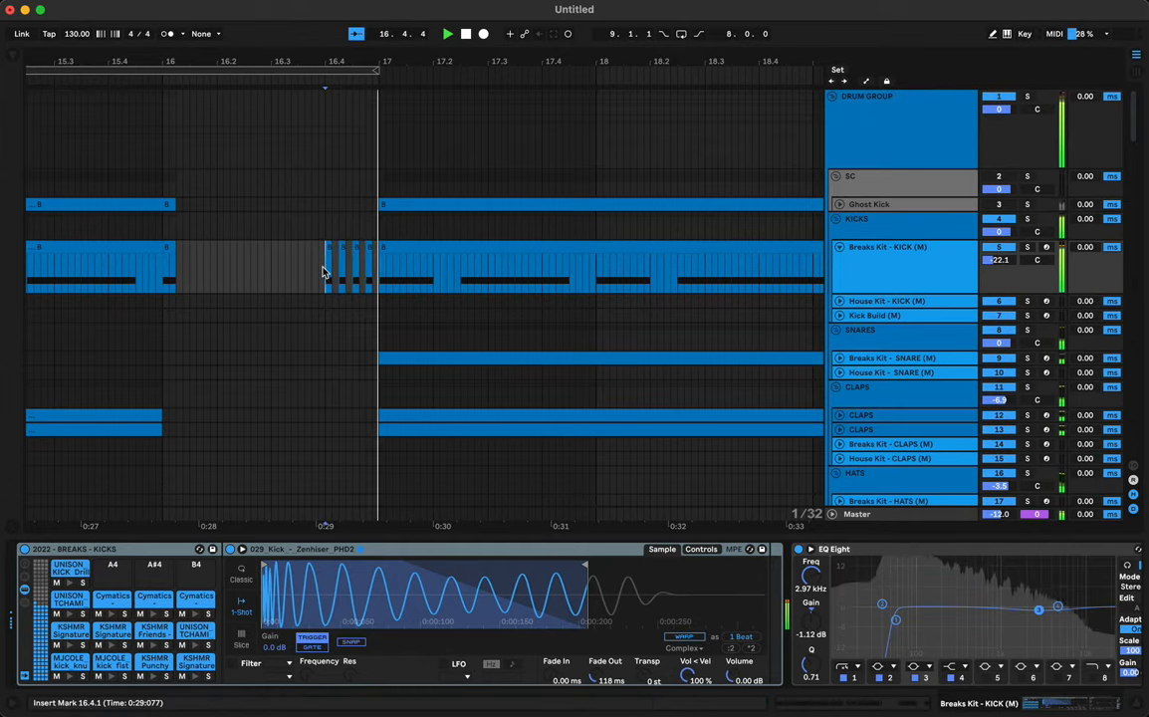
left_click(164, 235)
key("space")
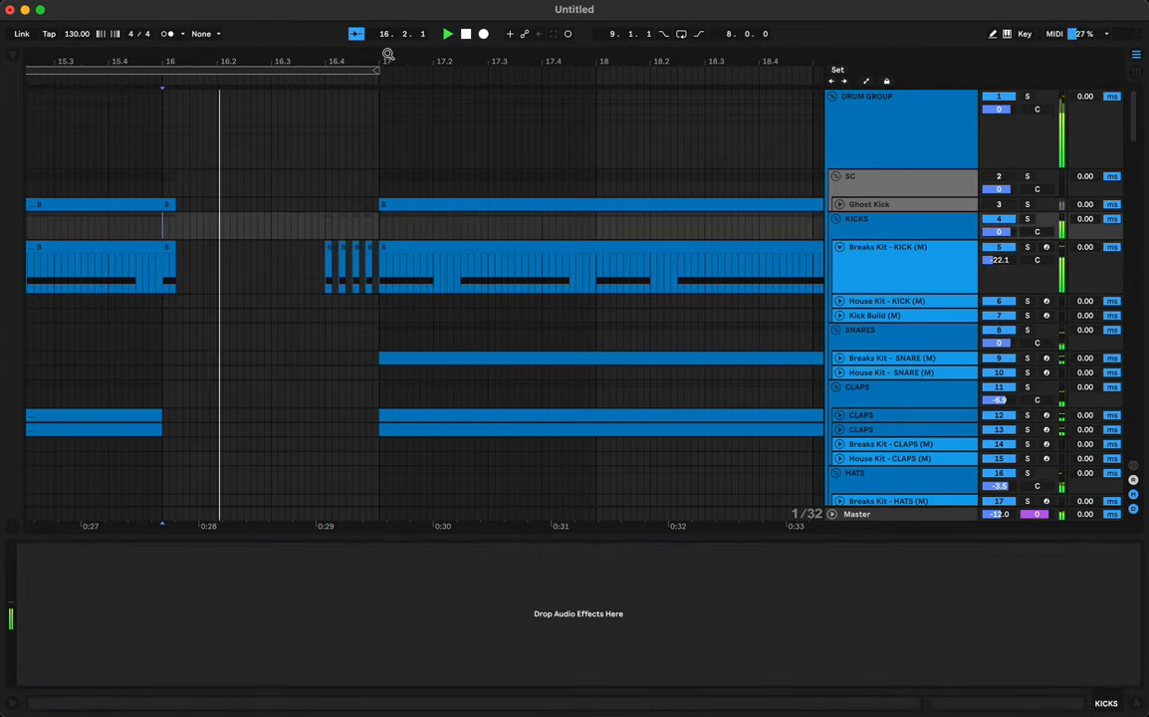
Step: Copy a ShadeK crash clip from the spare clips near bar 277 to 17.1.1 on the Crash - Breaks track and play it
left_click_drag(388, 56, 391, 8)
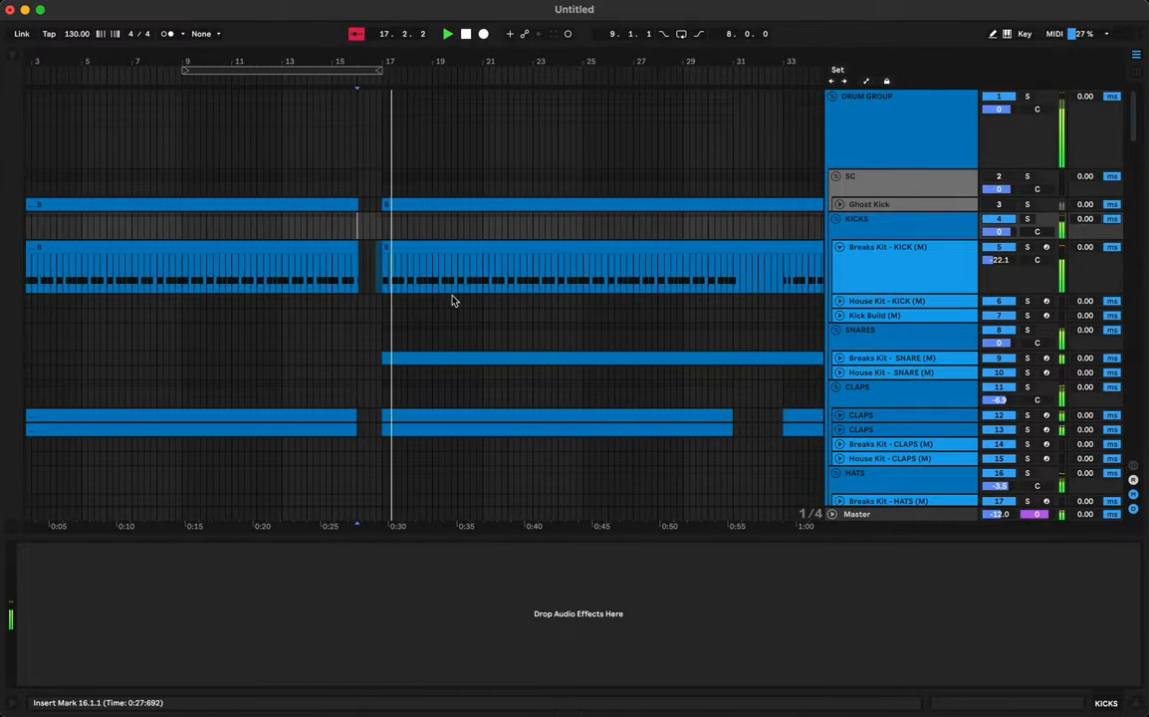
scroll(452, 300, "down", 20)
scroll(452, 300, "up", 10)
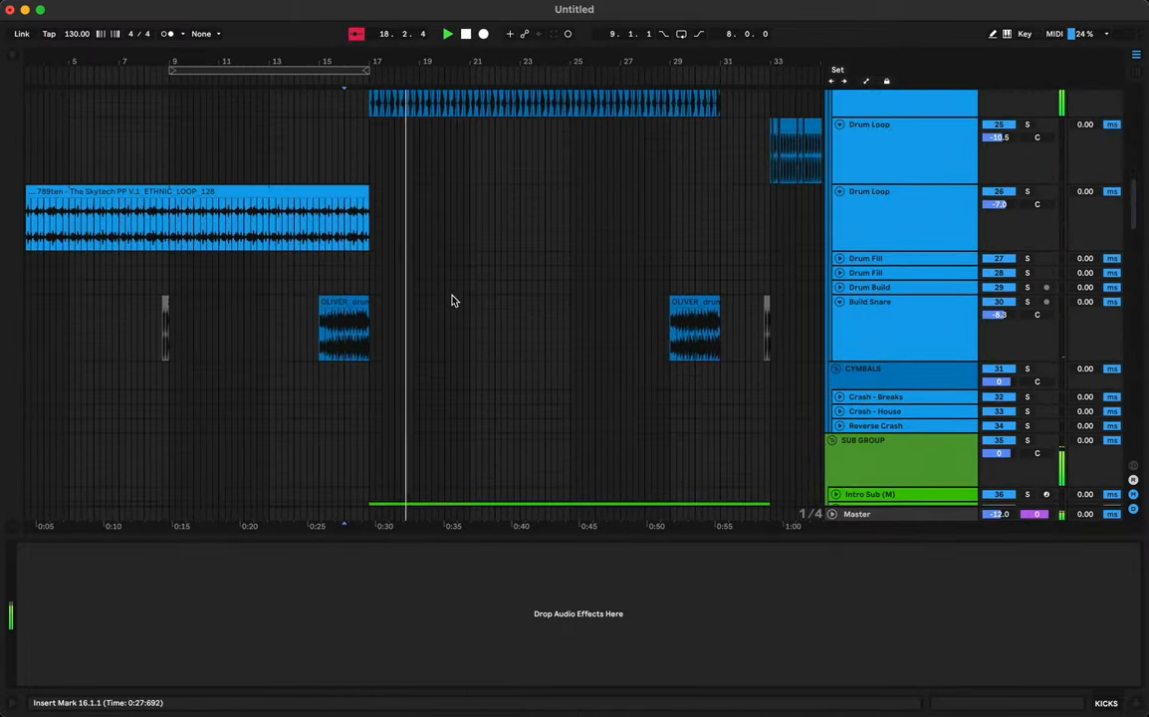
scroll(456, 301, "right", 20)
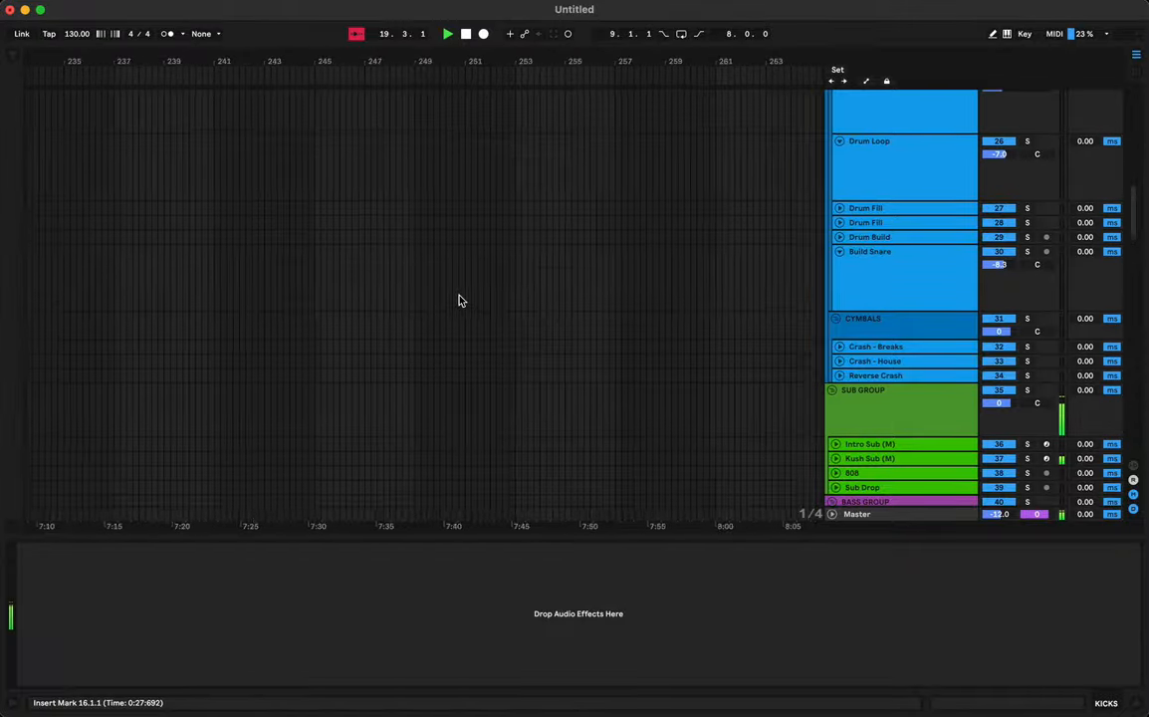
scroll(458, 300, "right", 17)
scroll(459, 300, "down", 5)
left_click(478, 182)
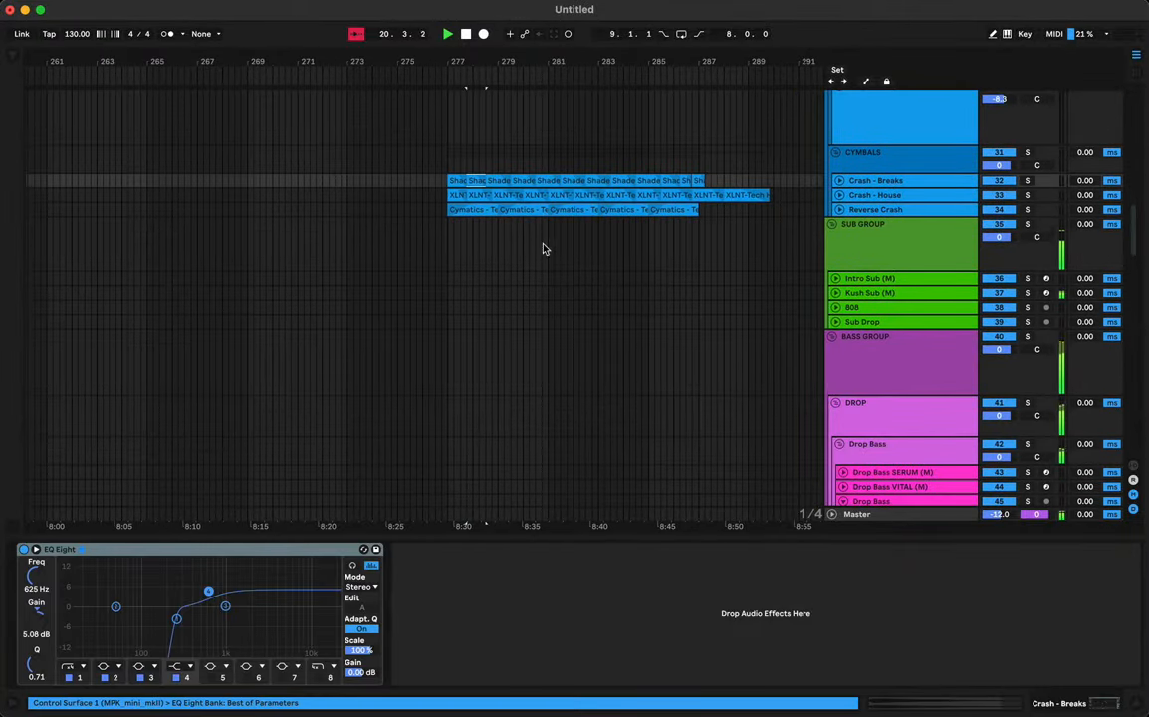
scroll(543, 248, "left", 20)
scroll(543, 248, "down", 2)
scroll(543, 245, "up", 4)
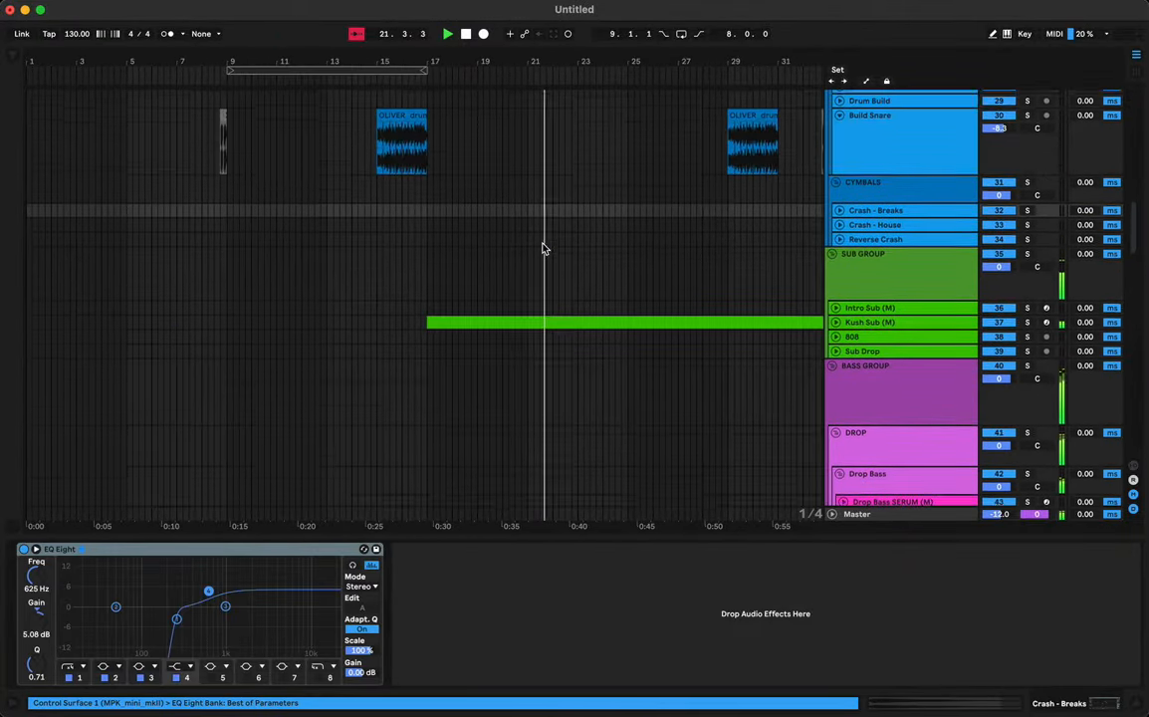
left_click(428, 225)
left_click(427, 225)
key("super+v")
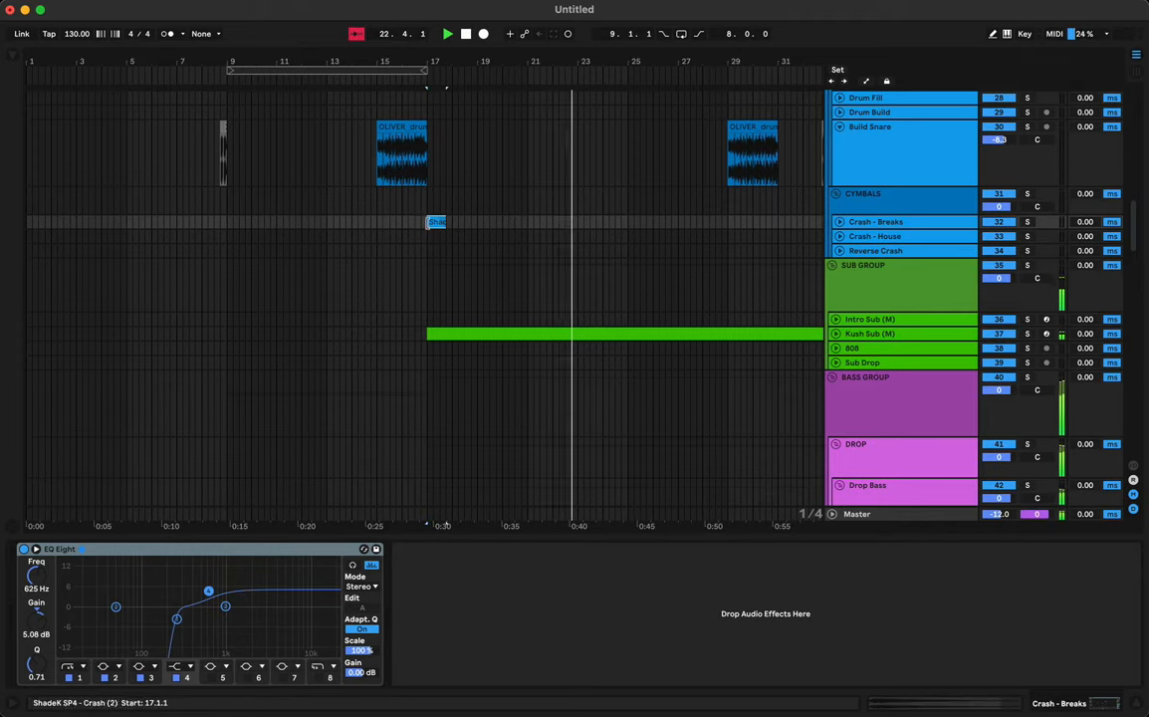
key("space")
key("space")
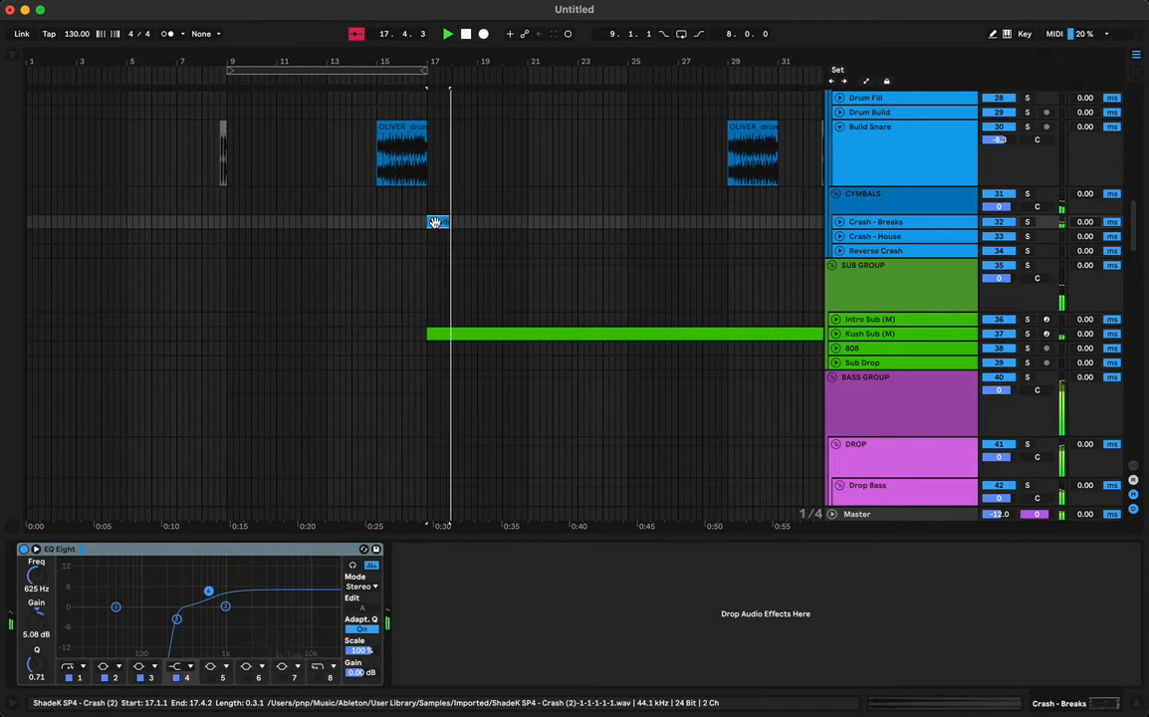
Step: Place a copy of the crash clip at 1.1.1 on the Crash - Breaks track
left_click_drag(389, 59, 389, 20)
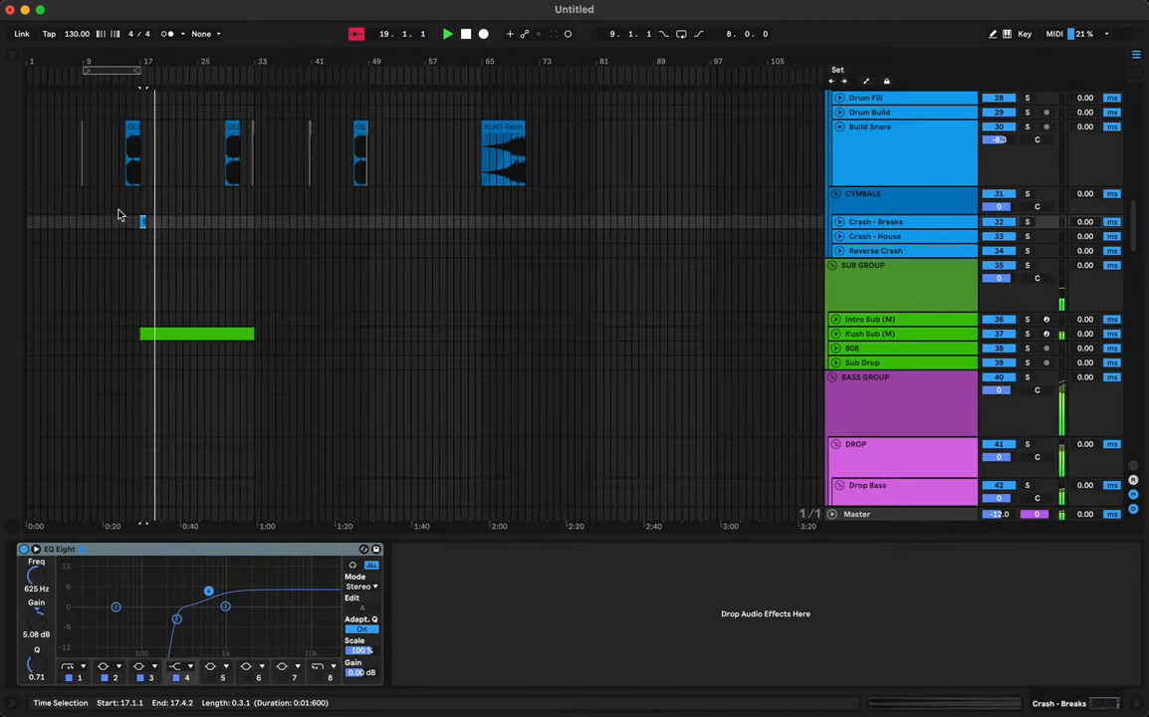
left_click(30, 224)
key("super+v")
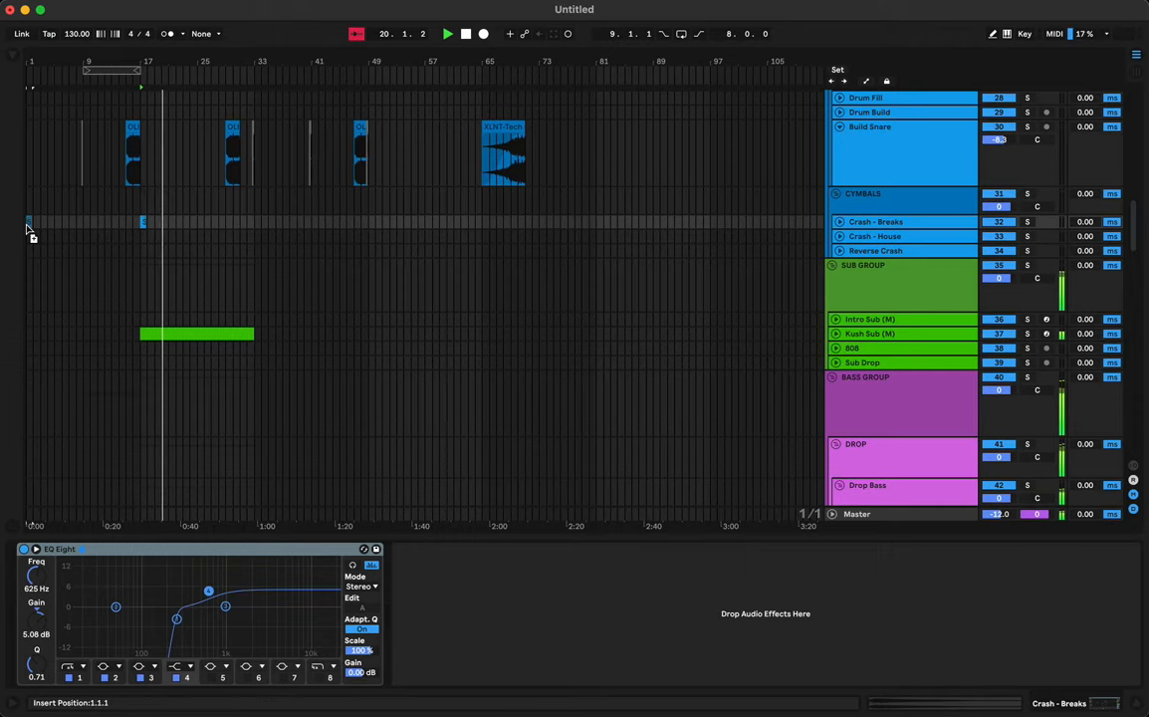
Step: Copy the spare Cymatics reverse crash to the Reverse Crash track, with two-bar copies ending at bars 9, 17, 25 and 33
scroll(402, 231, "right", 15)
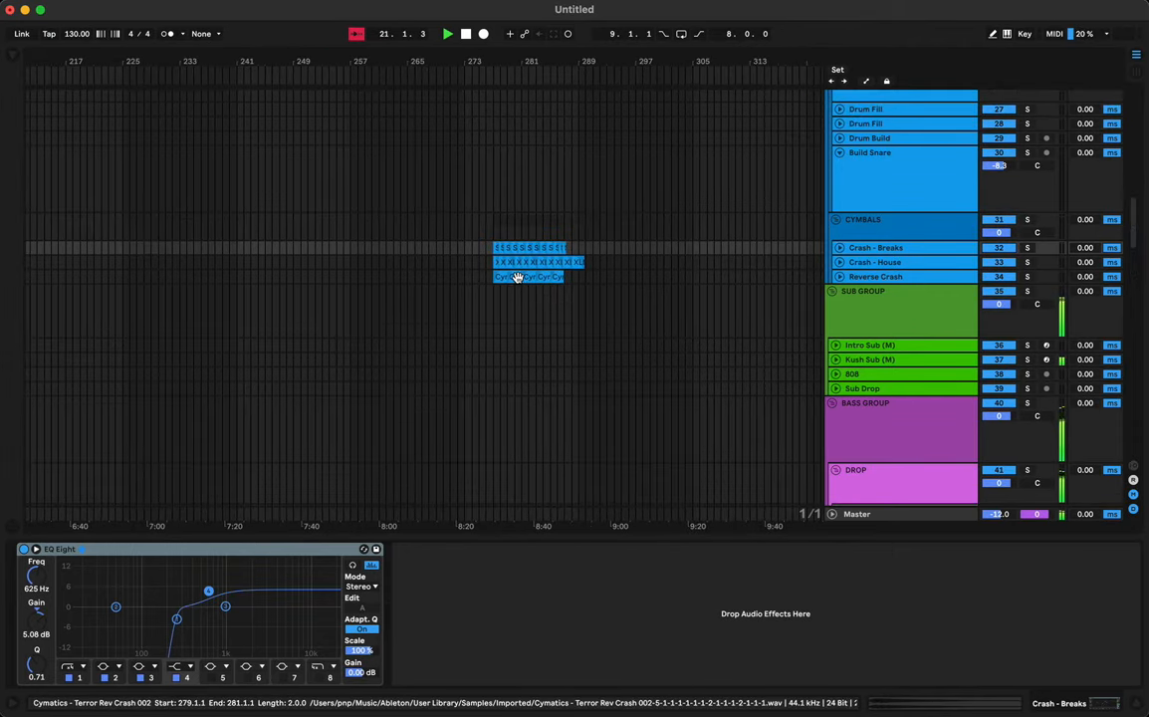
left_click(517, 277)
scroll(530, 277, "left", 20)
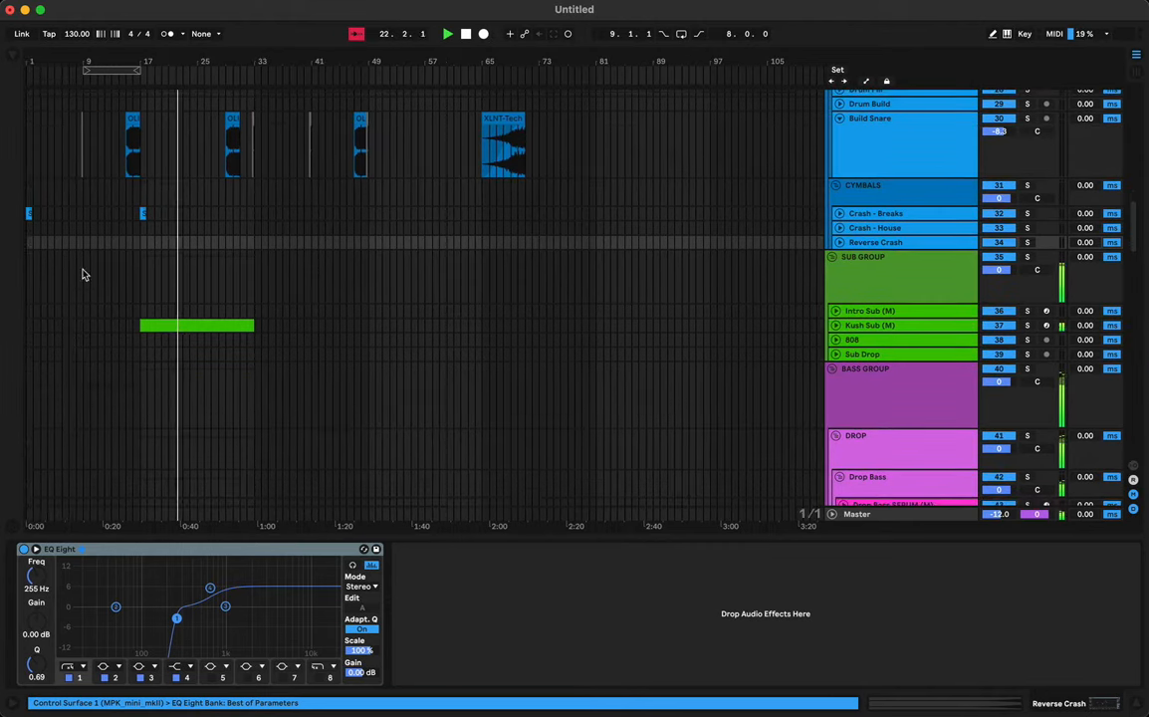
left_click(122, 246)
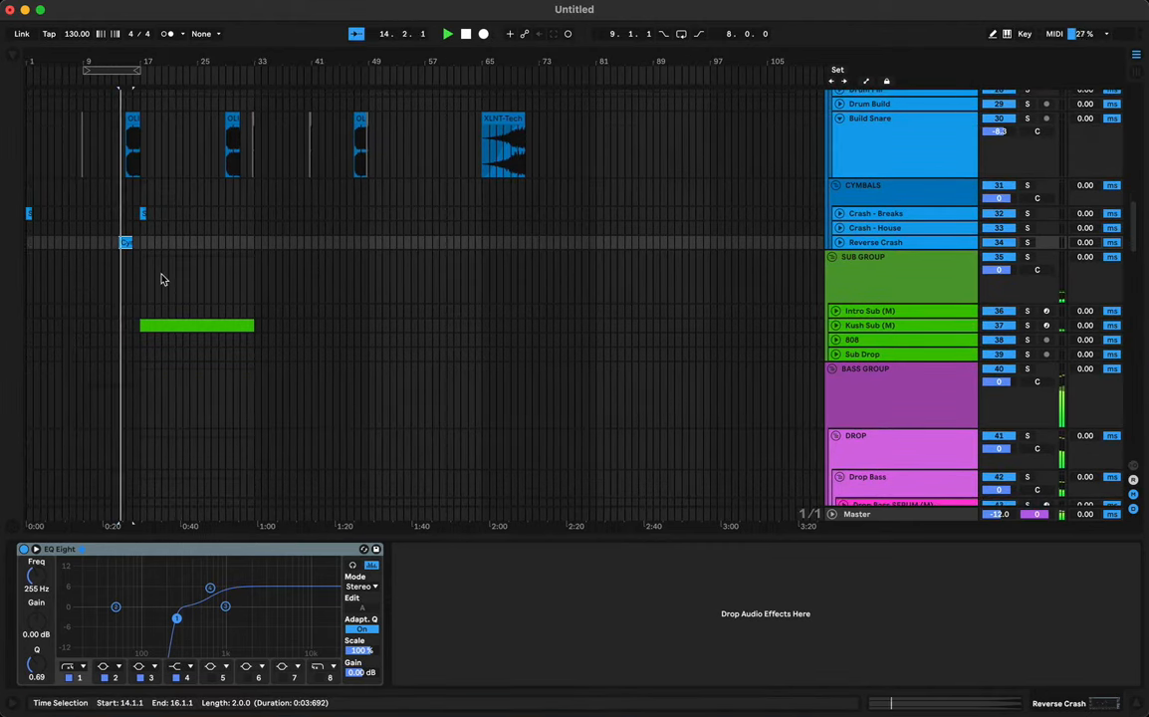
key("super+v")
mouse_move(126, 244)
left_mouse_down()
mouse_move(76, 244)
mouse_move(133, 247)
left_mouse_up()
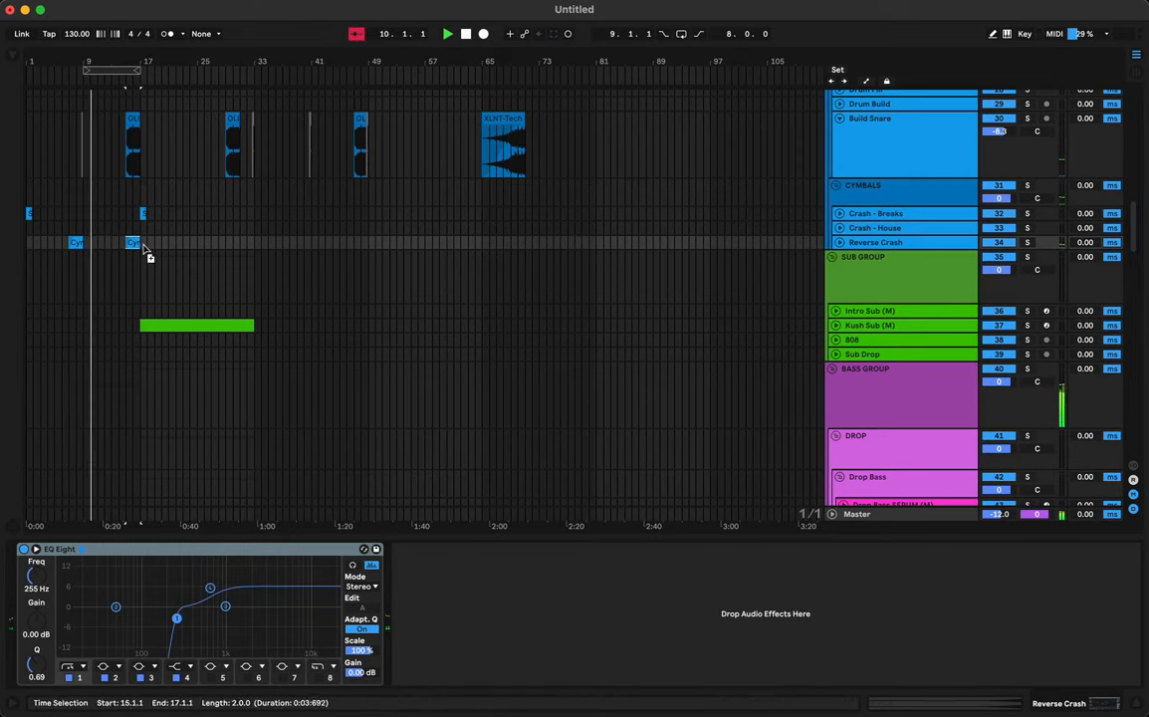
left_click_drag(145, 245, 247, 249)
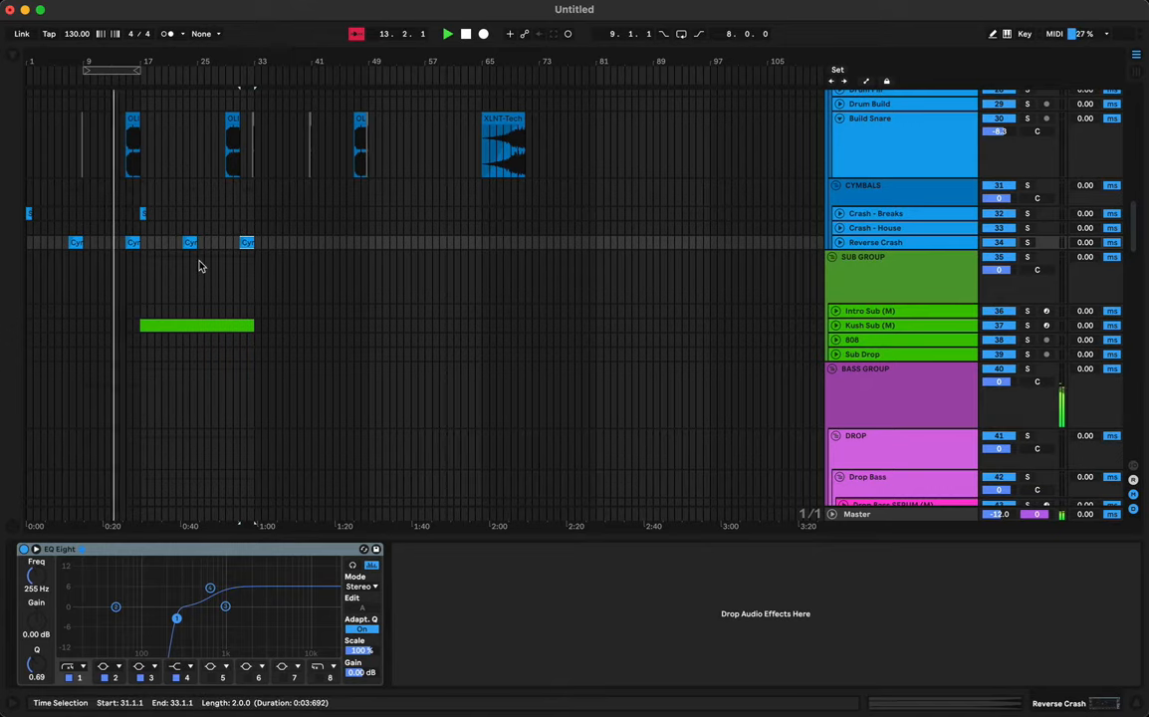
Step: Inspect the sample of the first Drop Bass clip at bar 17 and set the track's OTT amount to 53%
scroll(198, 265, "up", 15)
scroll(198, 265, "up", 2)
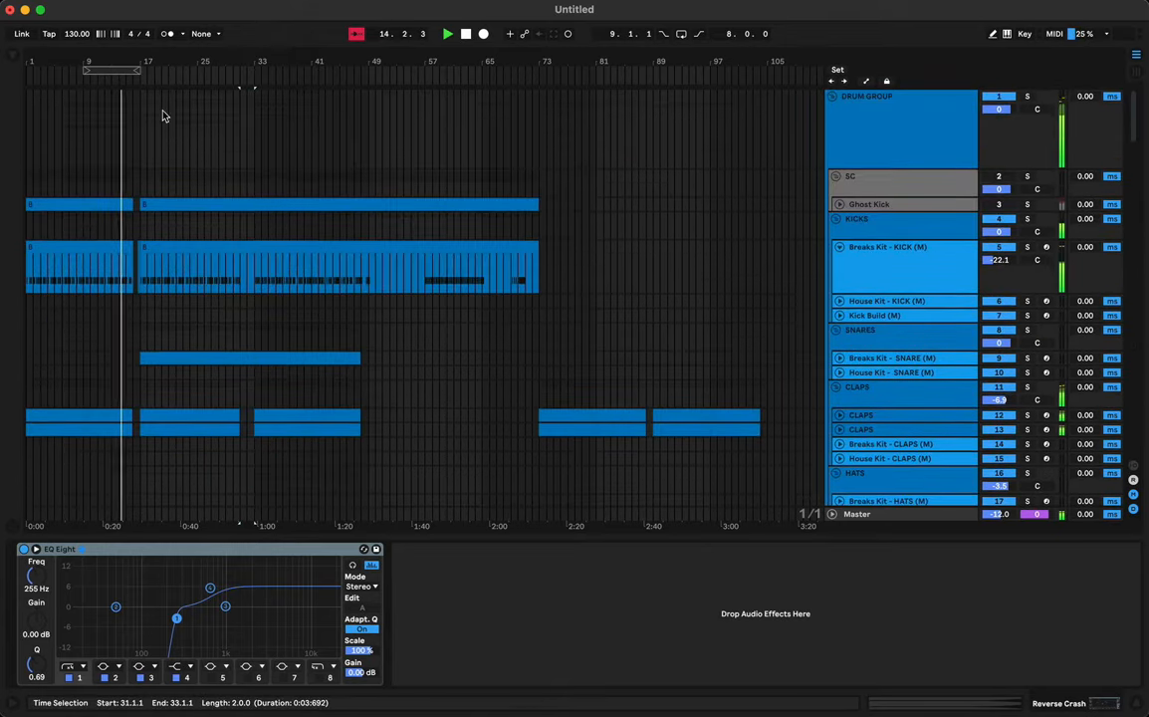
left_click_drag(151, 61, 155, 96)
scroll(295, 223, "down", 15)
scroll(295, 223, "down", 6)
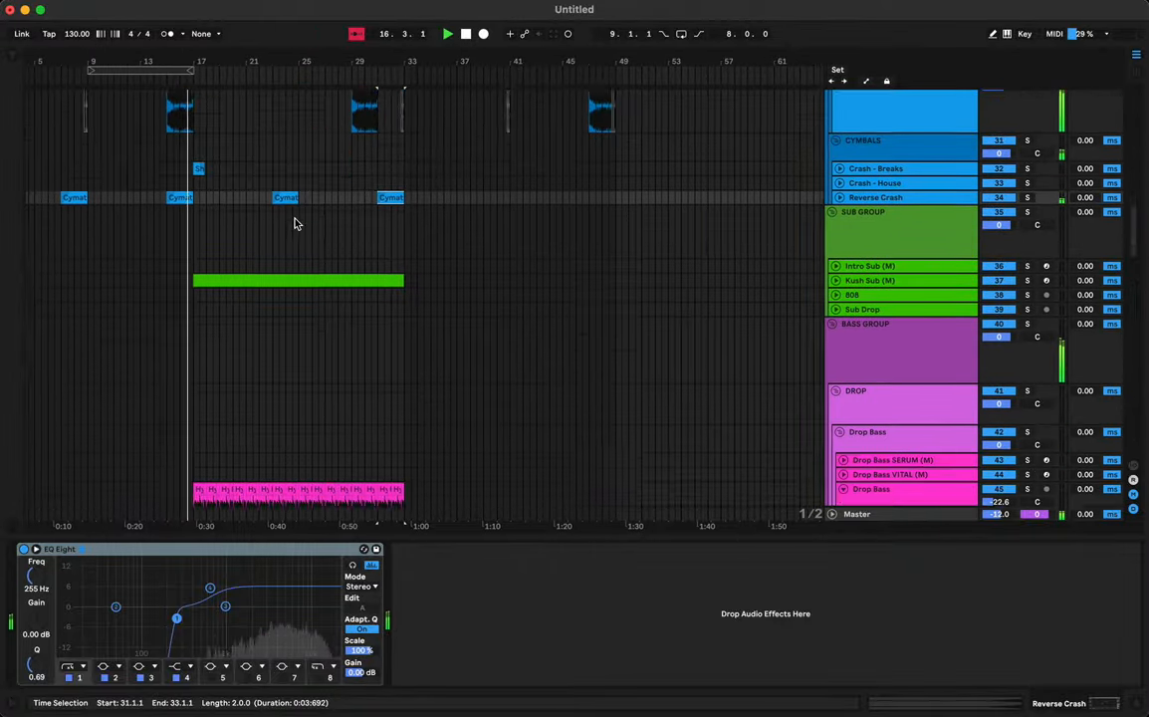
left_click(242, 454)
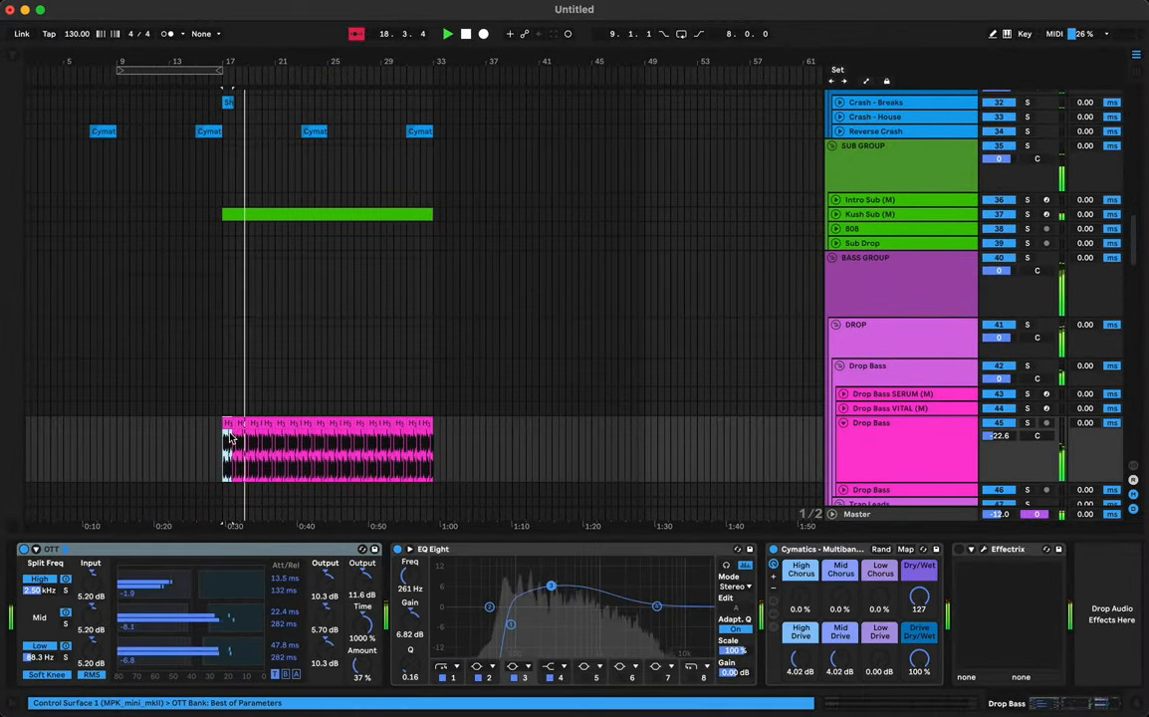
double_click(230, 440)
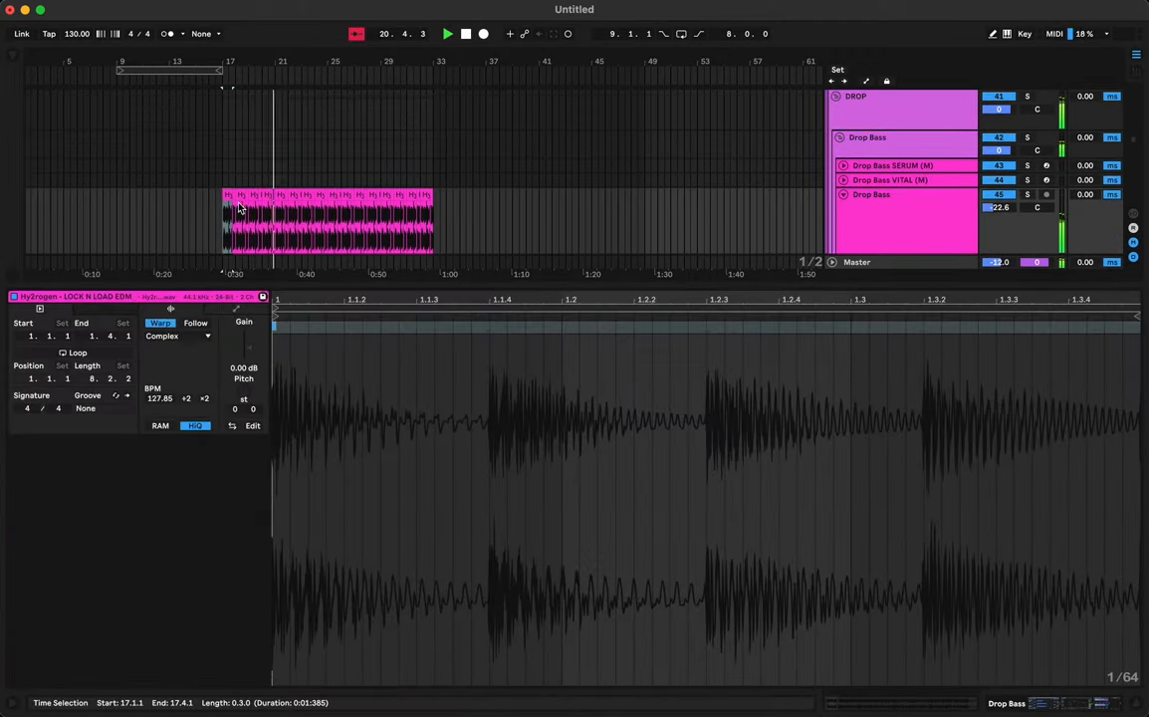
key("shift+Tab")
key("shift+Tab")
key("shift+Tab")
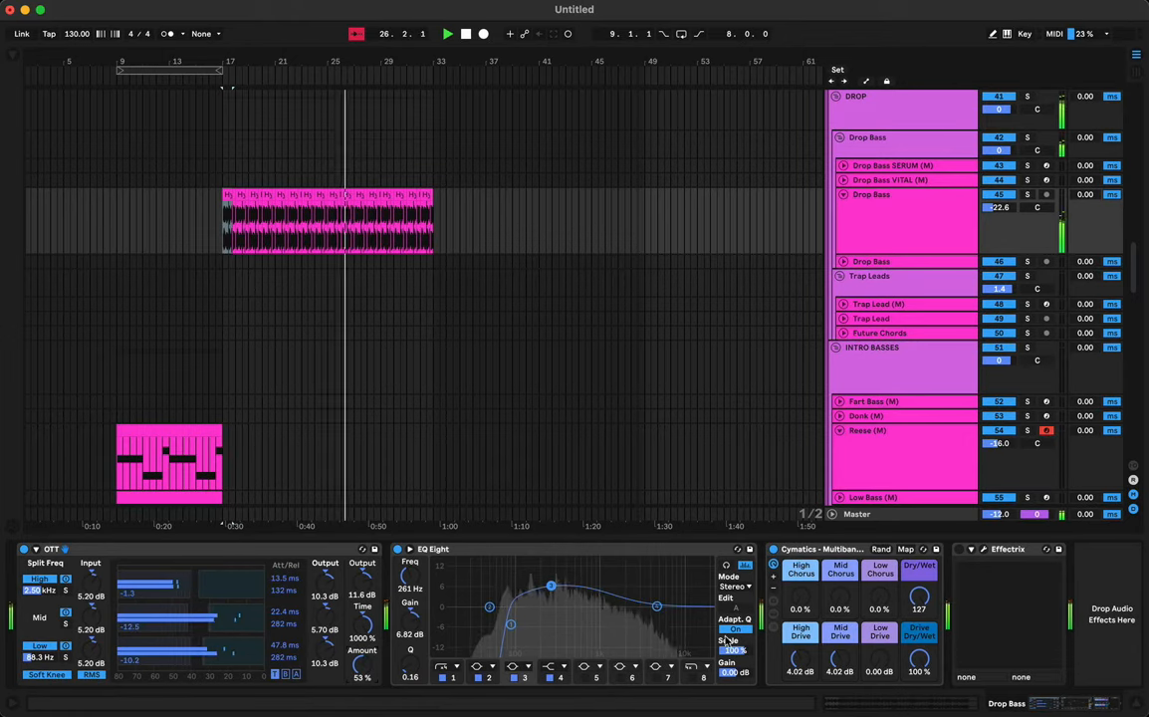
Step: Set the Drop Bass High Drive to 4.41 dB and Mid Drive to 4.49 dB, lower EQ band 1's frequency, and boost band 3 8.55 dB at 284 Hz
left_click_drag(850, 656, 799, 655)
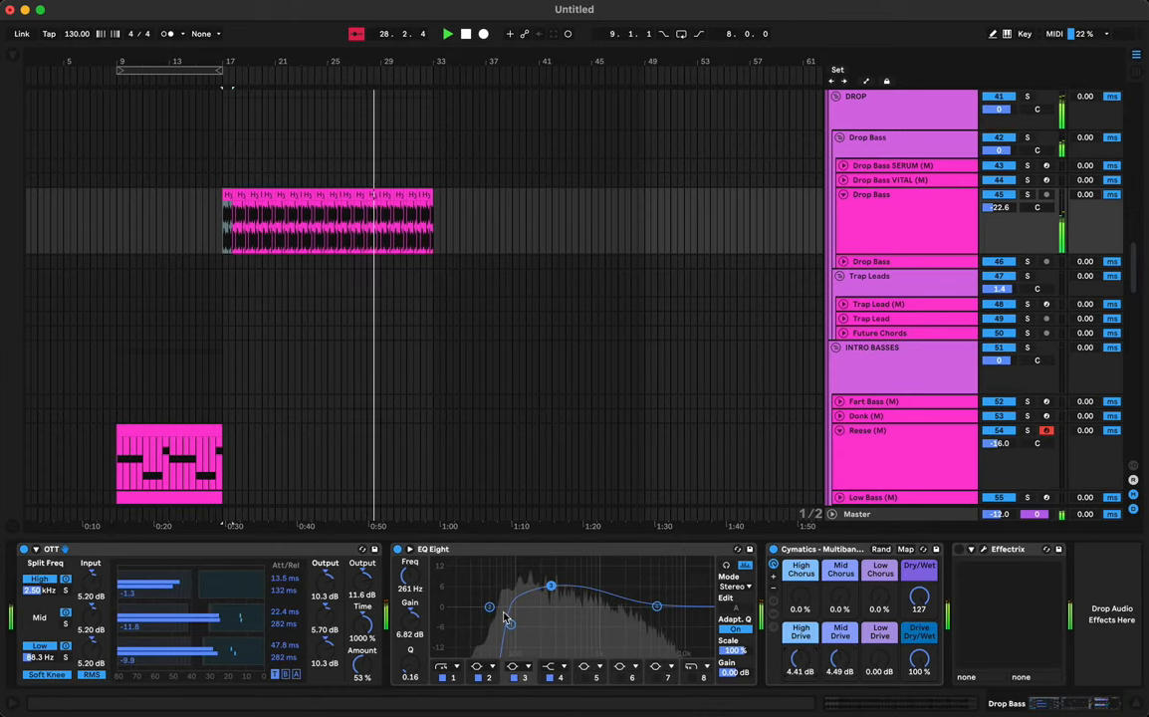
left_click_drag(510, 624, 503, 625)
left_click_drag(552, 585, 553, 582)
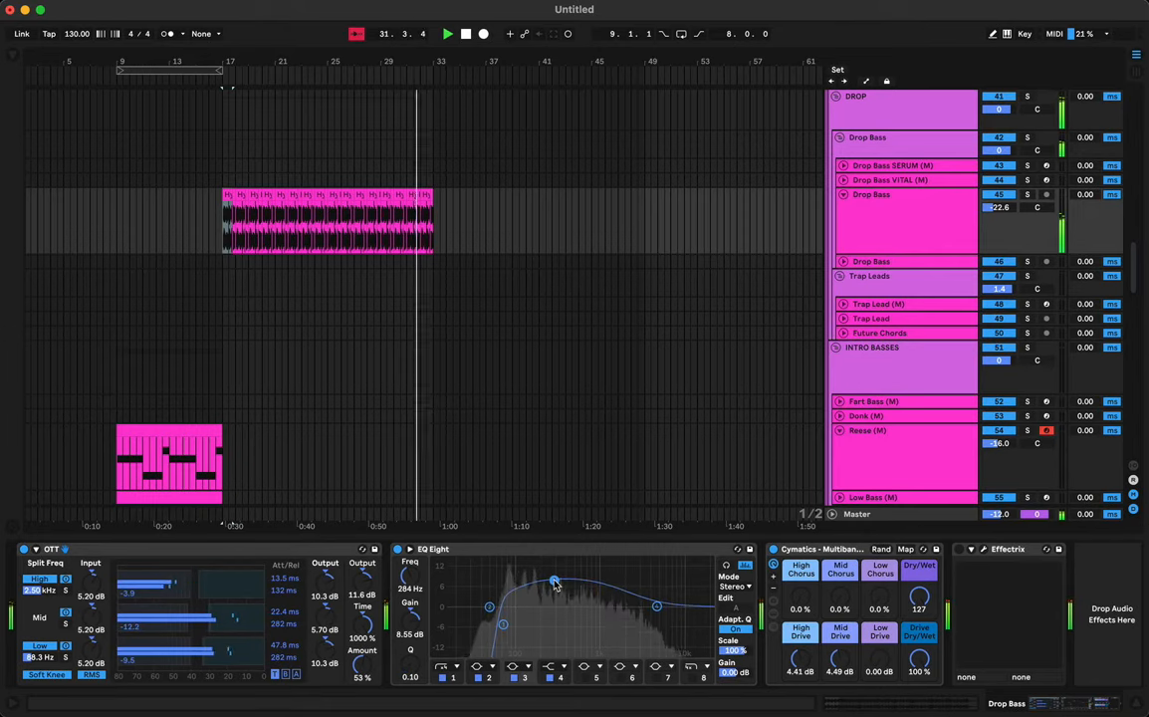
Step: Play the processed Drop Bass from 17.1.1 and look over the chord and effects tracks
left_click(225, 238)
key("space")
key("space")
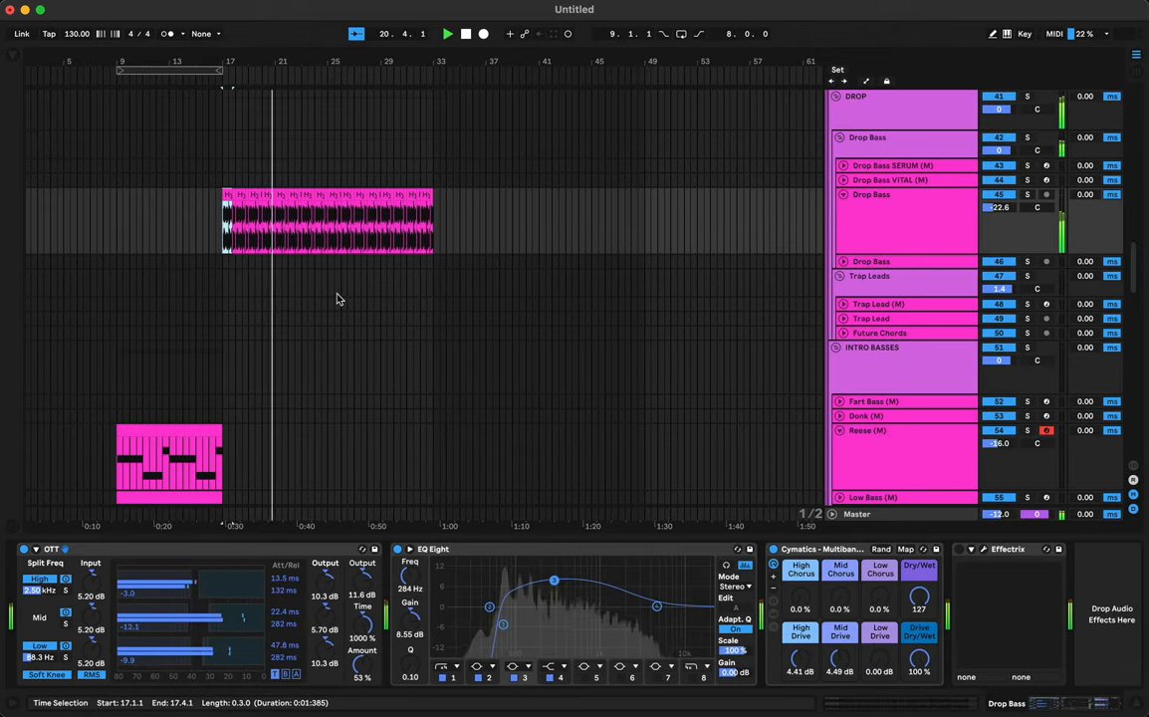
scroll(289, 376, "down", 15)
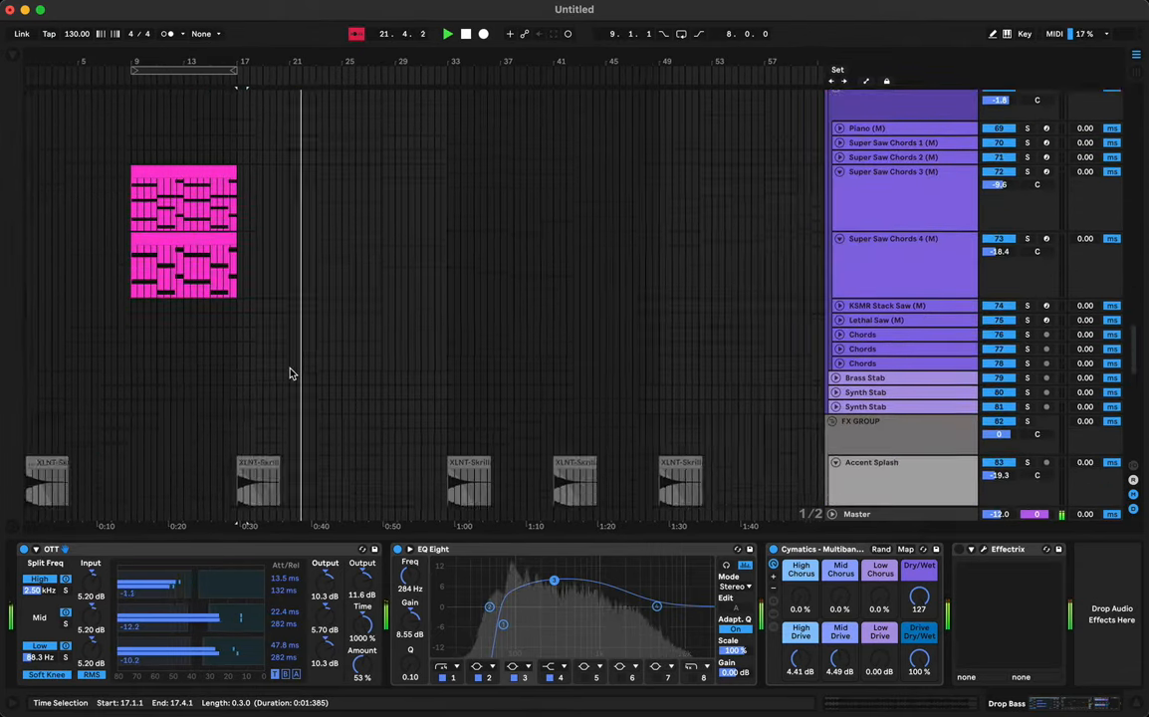
Step: Stop playback, expand the Super Saw Chords 1 track and create an empty MIDI clip on it from 17.1.1 to 17.3.1
scroll(290, 374, "down", 15)
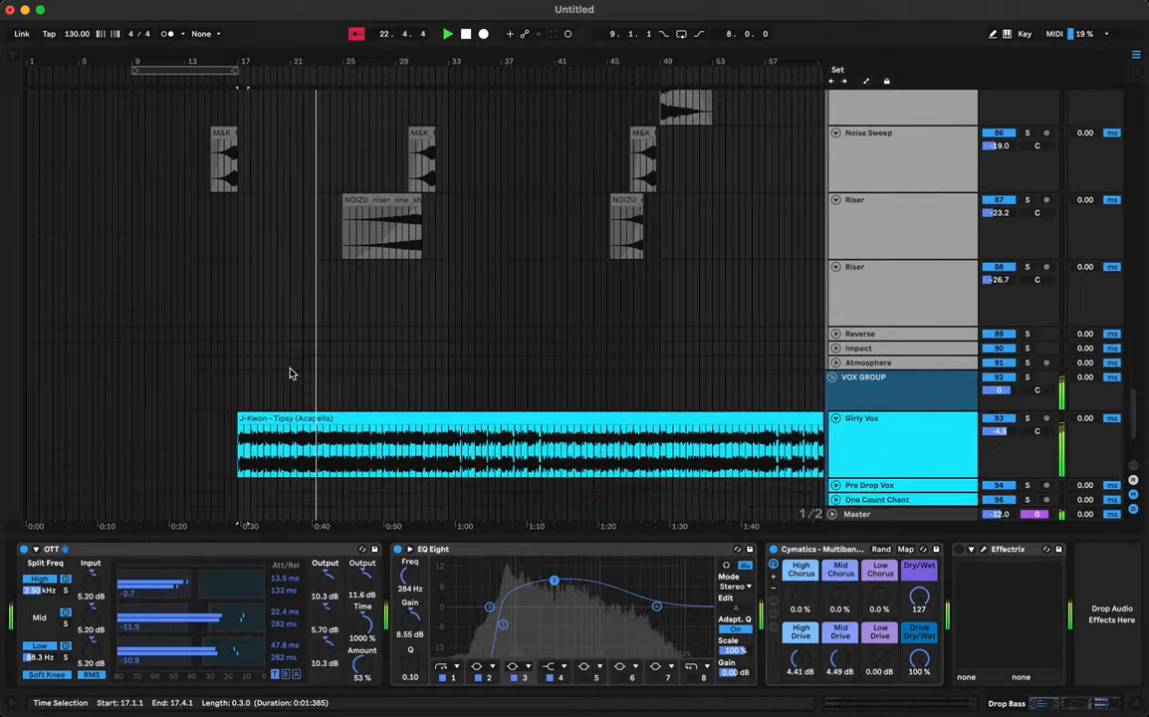
scroll(289, 373, "up", 20)
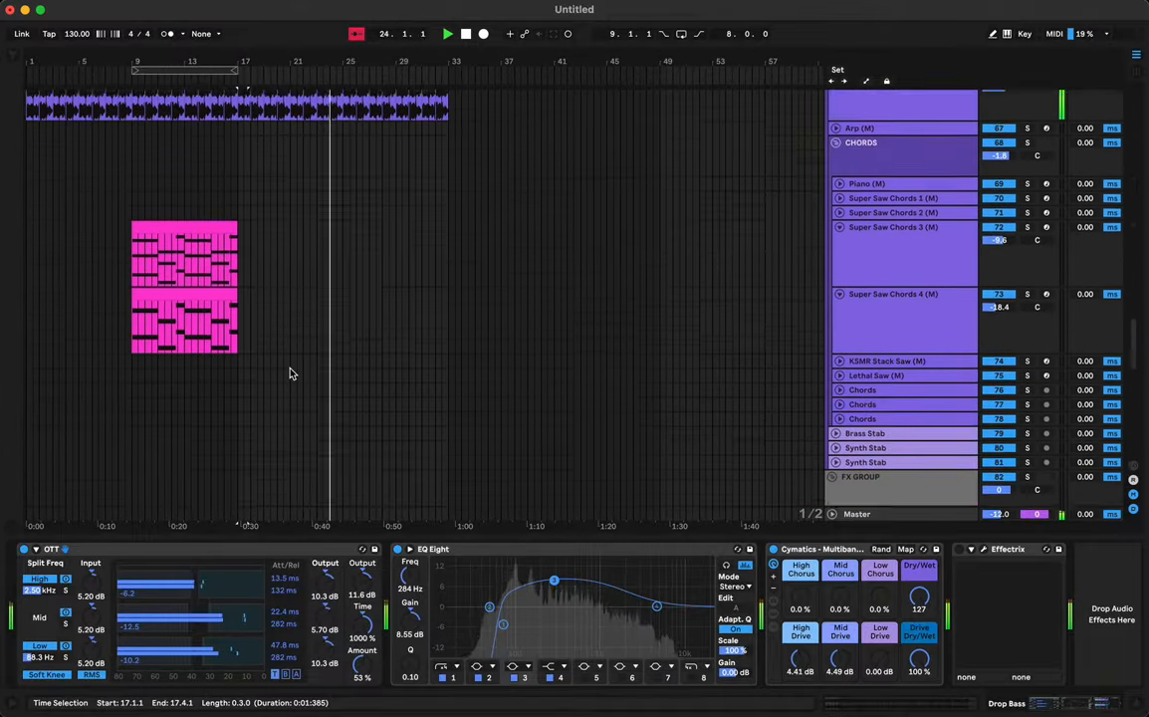
scroll(289, 373, "up", 14)
scroll(290, 373, "down", 12)
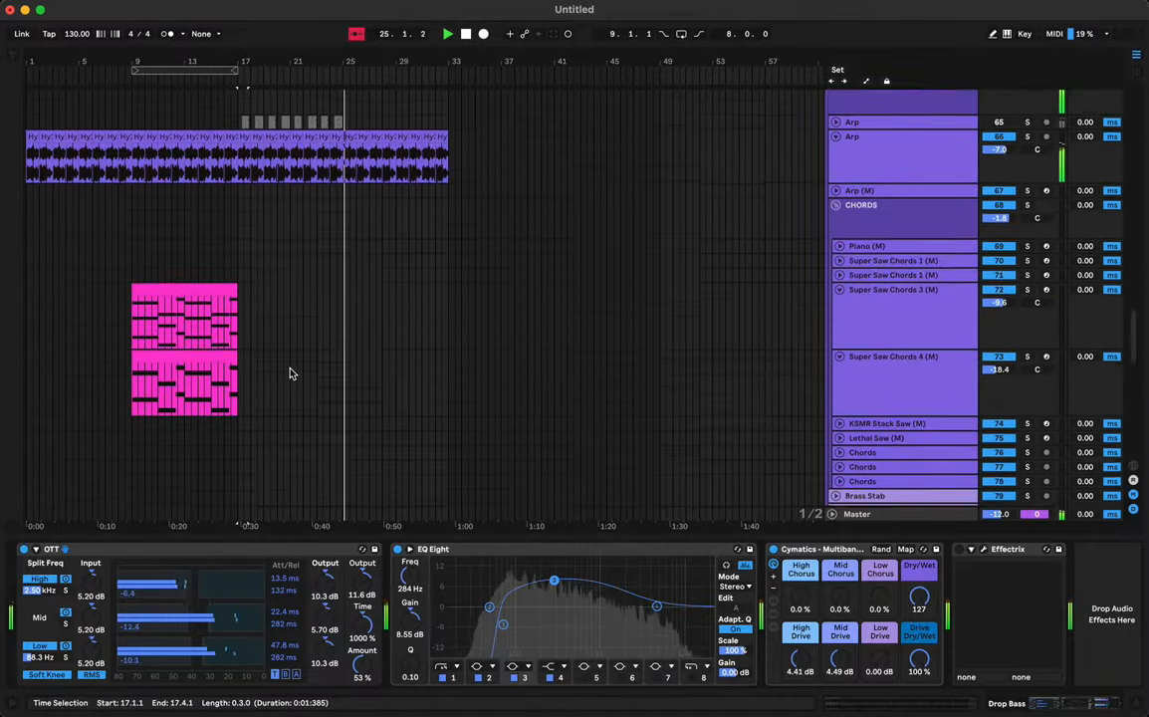
scroll(289, 373, "up", 3)
key("space")
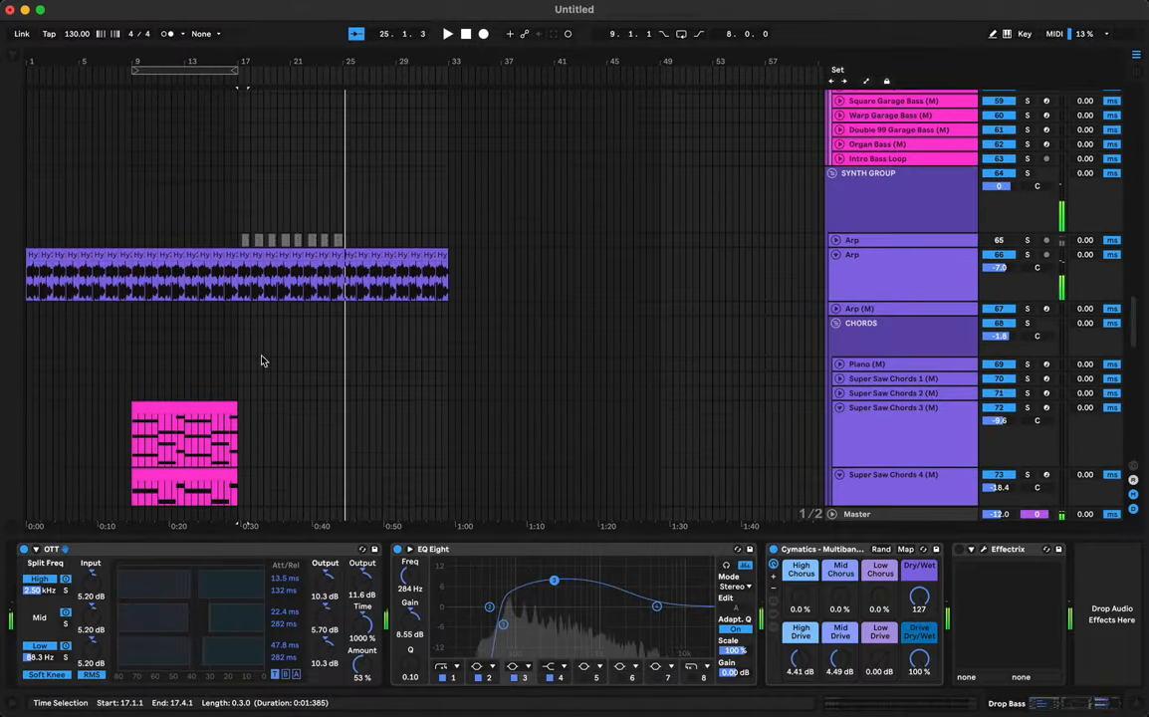
left_click(840, 379)
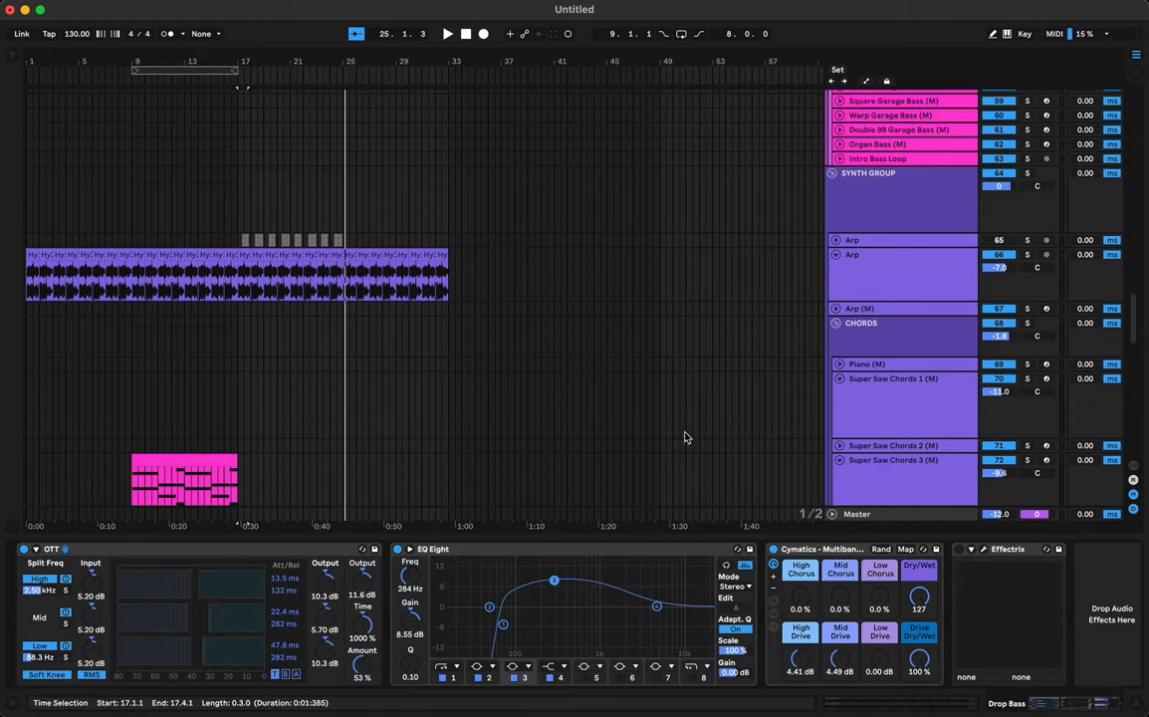
double_click(244, 398)
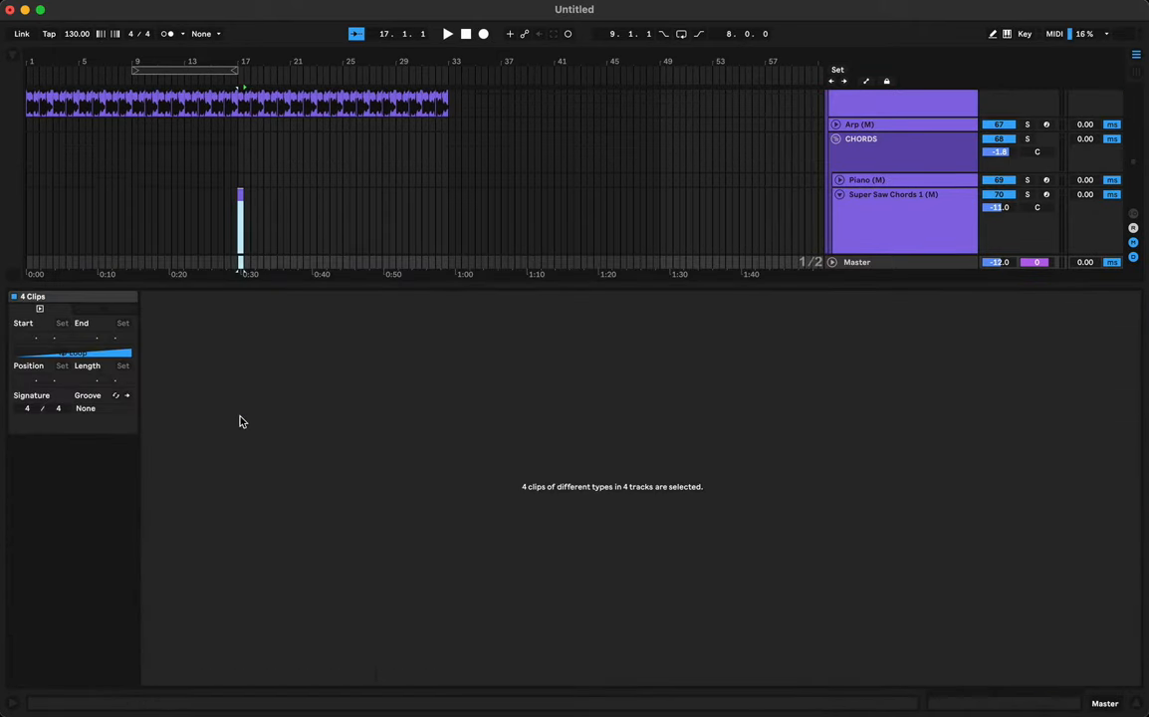
left_click(261, 202)
left_click(240, 195)
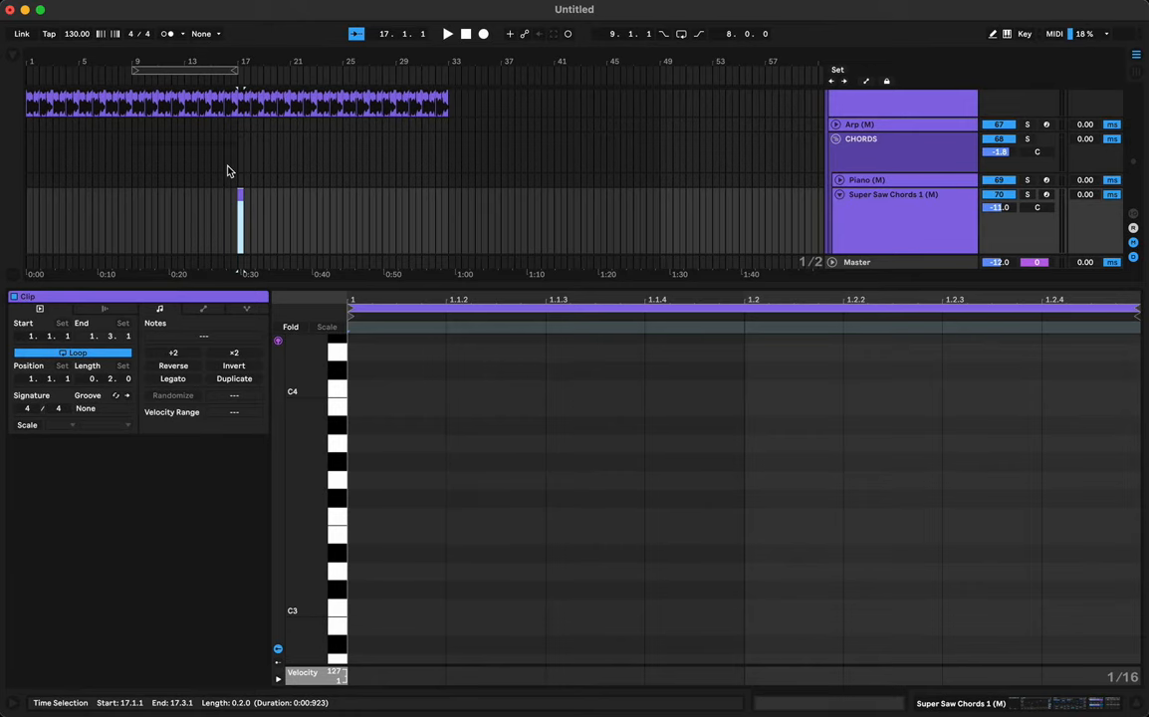
Step: Enable the Cymatics multiband effect on Super Saw Chords 1 and turn off looping for its clip at bar 17
left_click(247, 201)
key("shift+Tab")
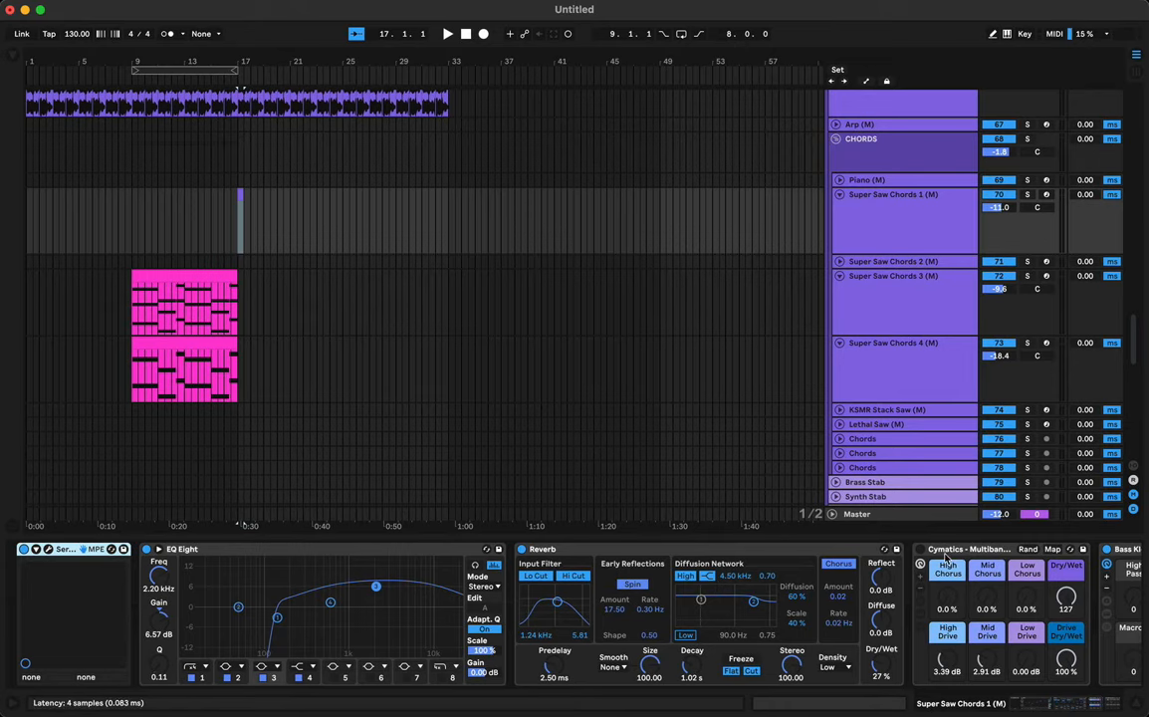
double_click(238, 191)
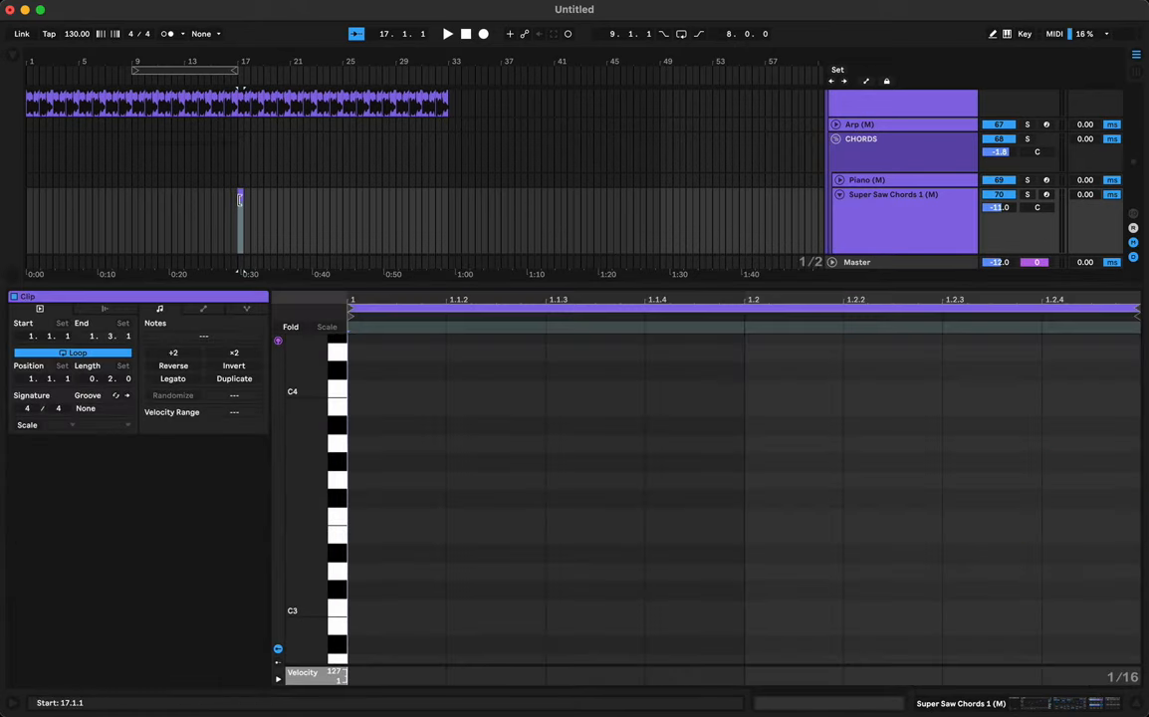
left_click(86, 352)
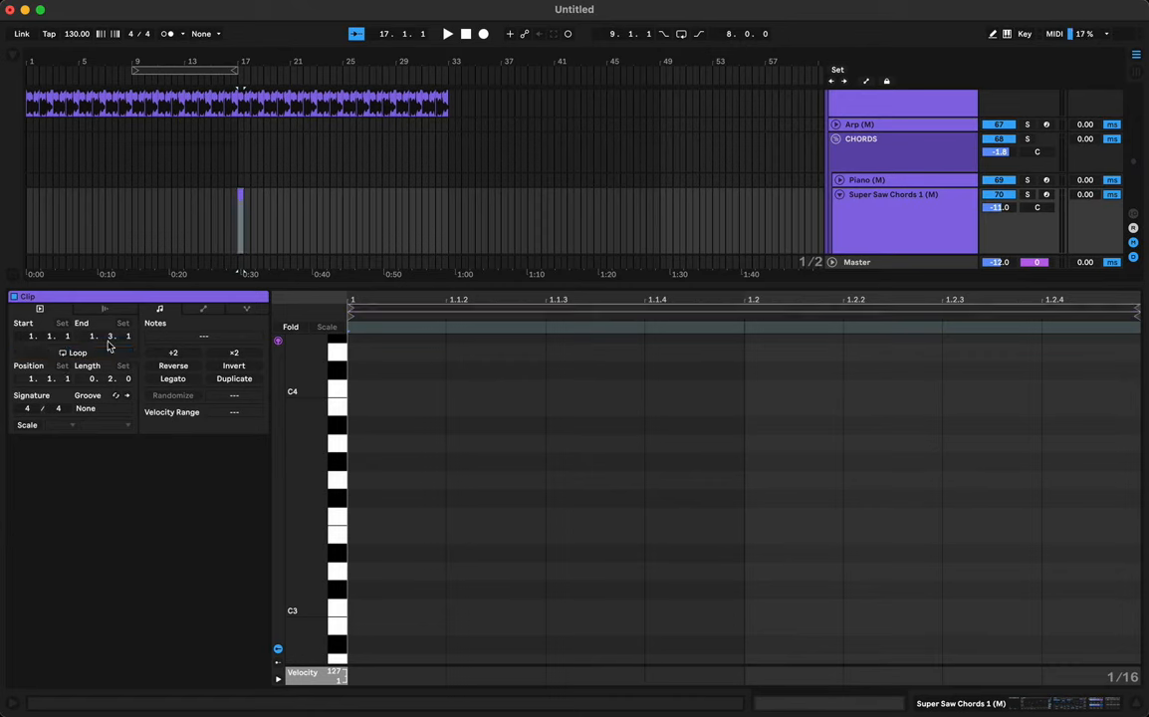
left_click(238, 189)
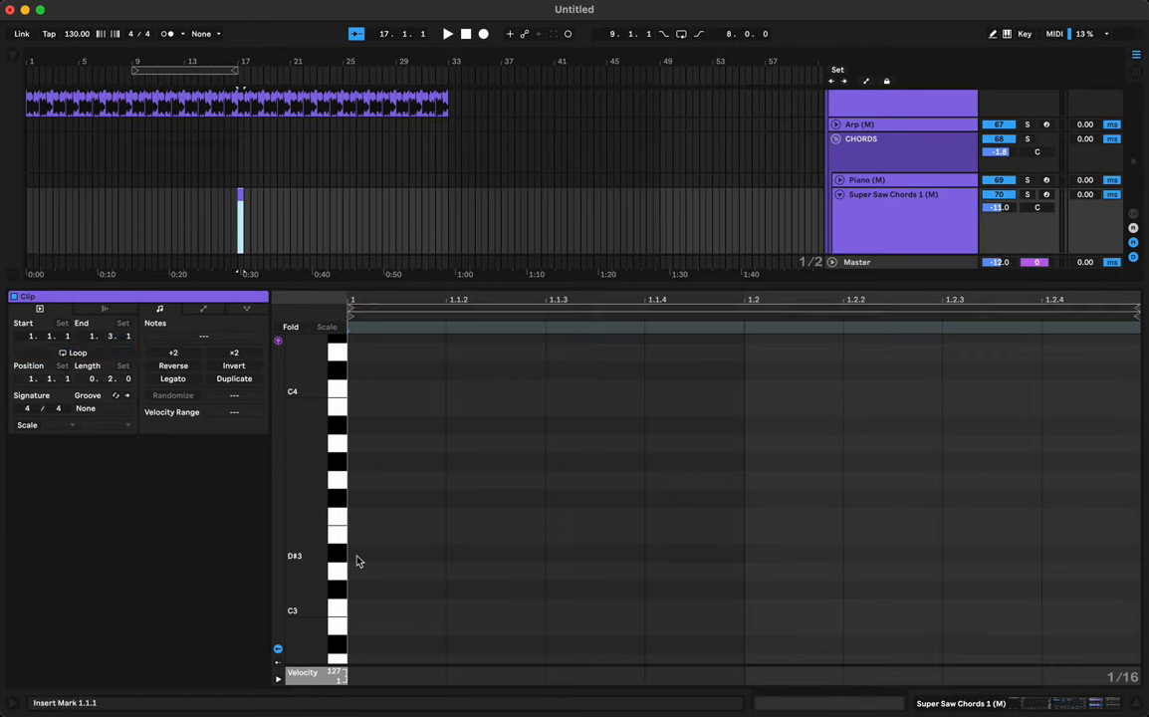
Step: Build a sixteenth-note chord of C3, F3, A3 and C4 at the start of the Super Saw Chords 1 clip
double_click(358, 520)
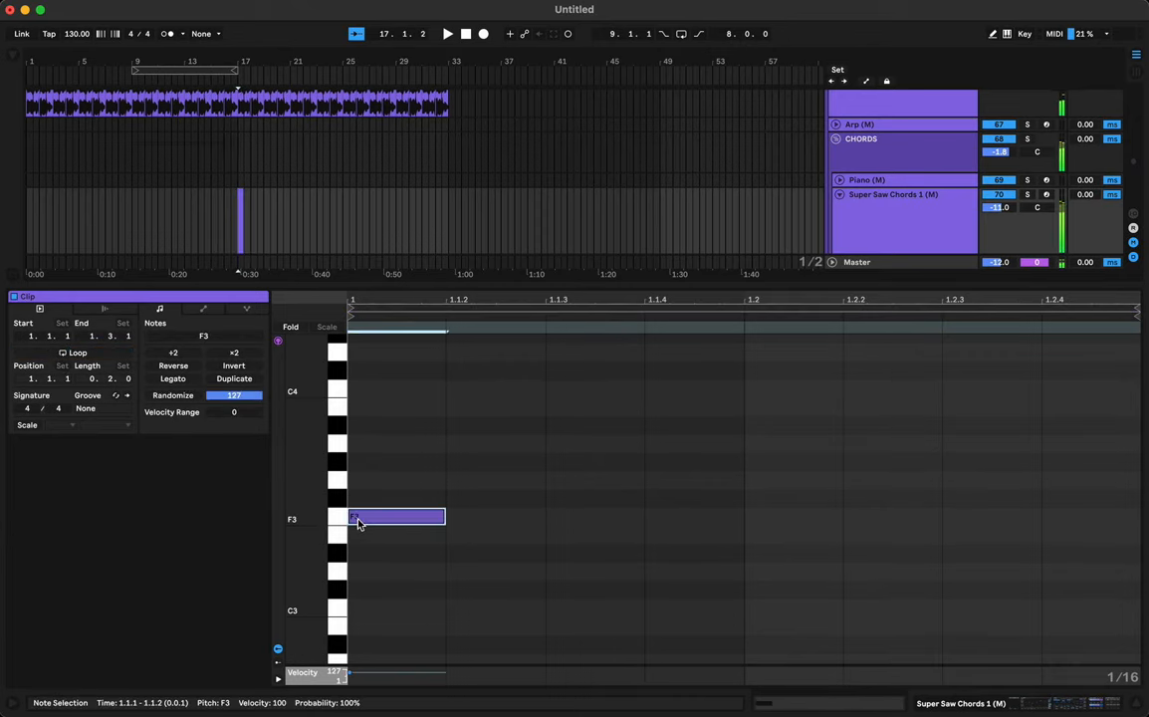
left_click_drag(420, 524, 405, 392)
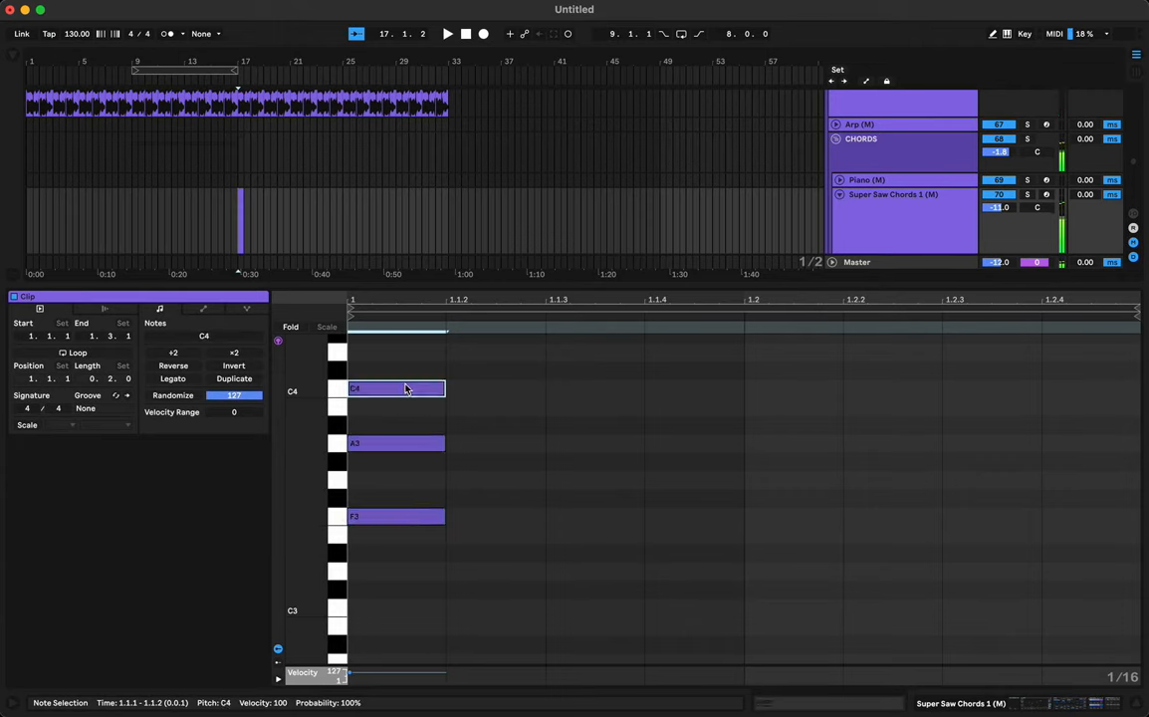
left_click_drag(404, 521, 406, 611)
Step: Lengthen all four chord notes to end at 1.1.3 and play the result from bar 17
key("space")
key("space")
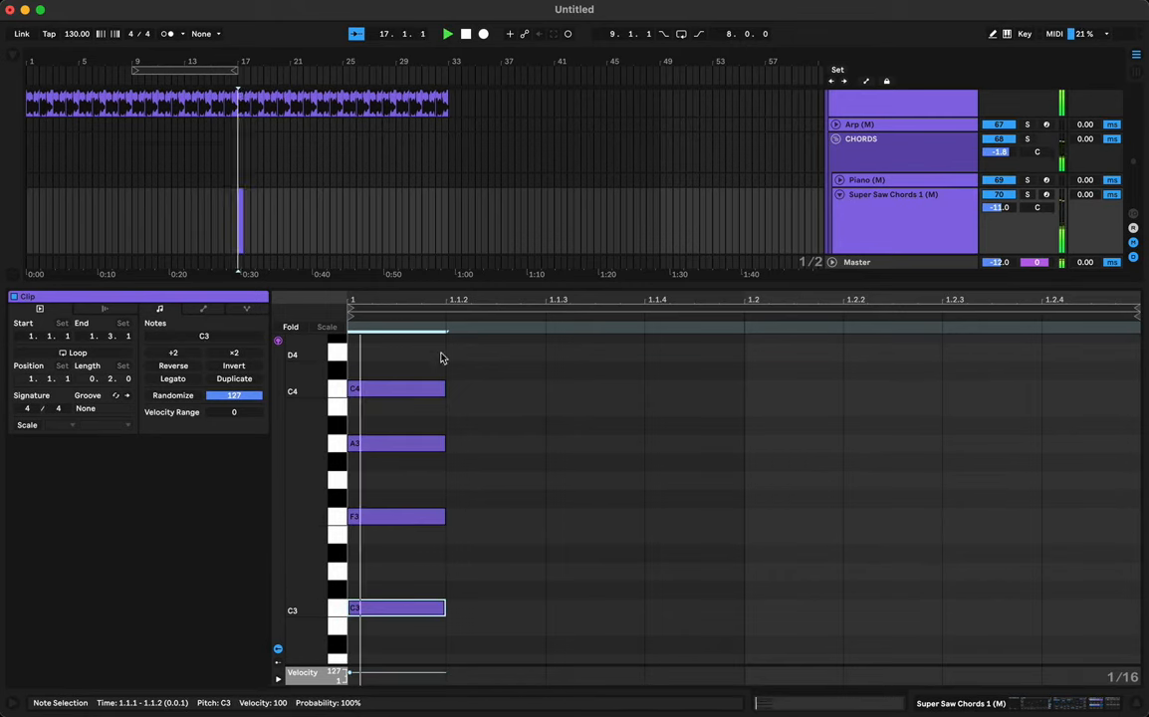
key("space")
mouse_move(424, 354)
left_mouse_down()
mouse_move(419, 643)
mouse_move(546, 610)
mouse_move(641, 609)
mouse_move(559, 615)
left_mouse_up()
key("space")
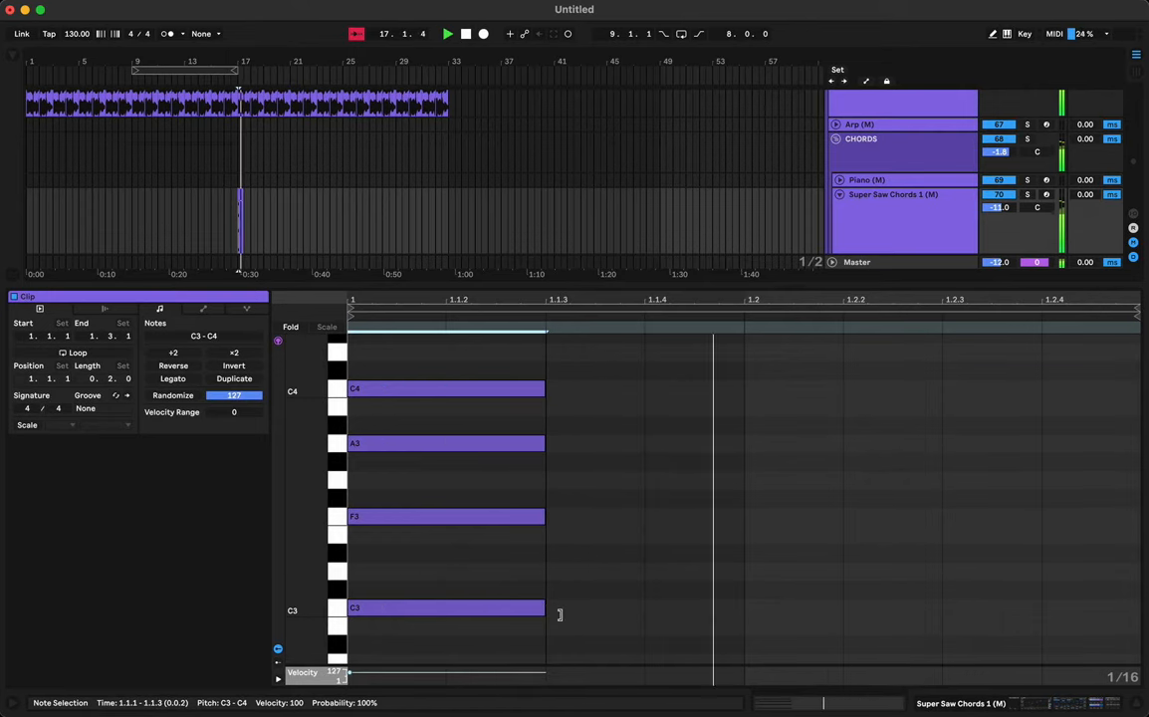
Step: Copy the chord clip at 17.1.1 from Super Saw Chords 1 to the Super Saw Chords 2 track
scroll(274, 207, "down", 3)
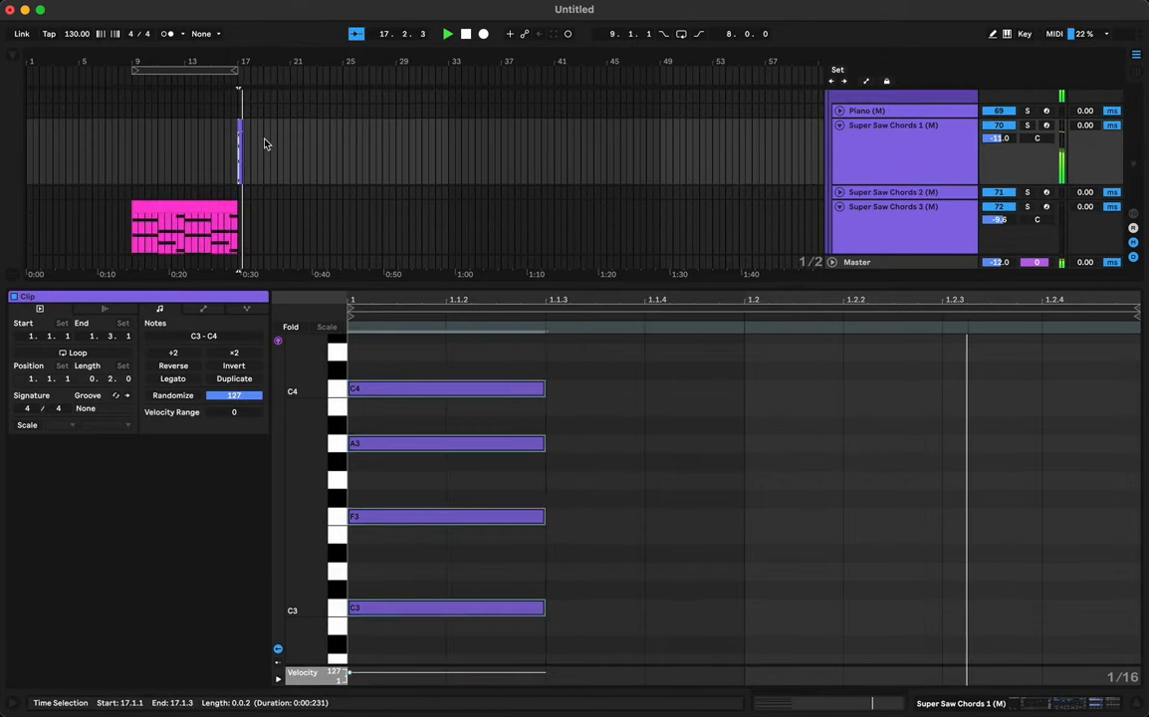
left_click(239, 128)
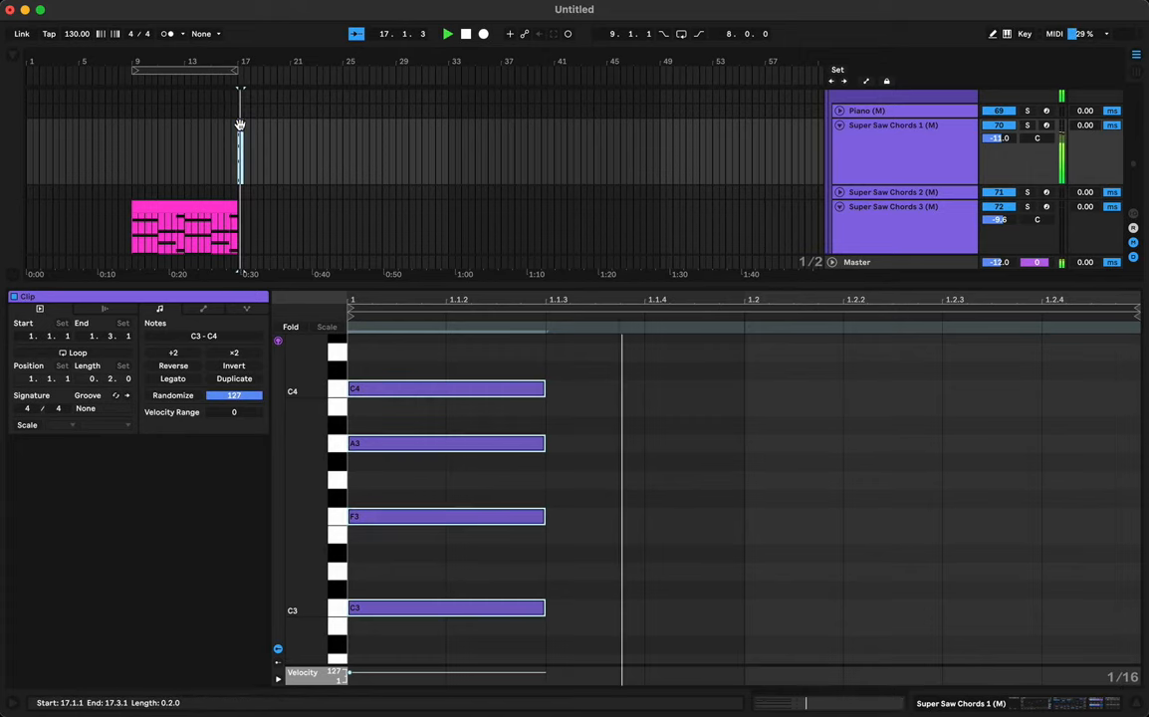
left_click_drag(240, 126, 239, 193)
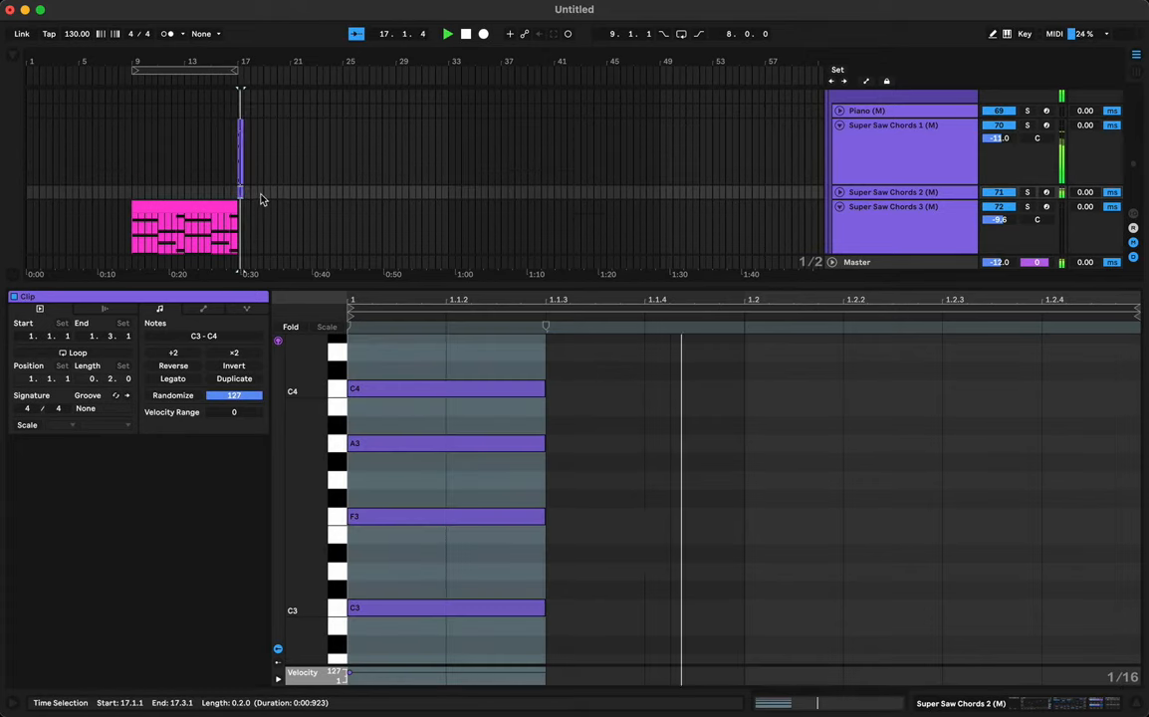
left_click_drag(244, 58, 341, 249)
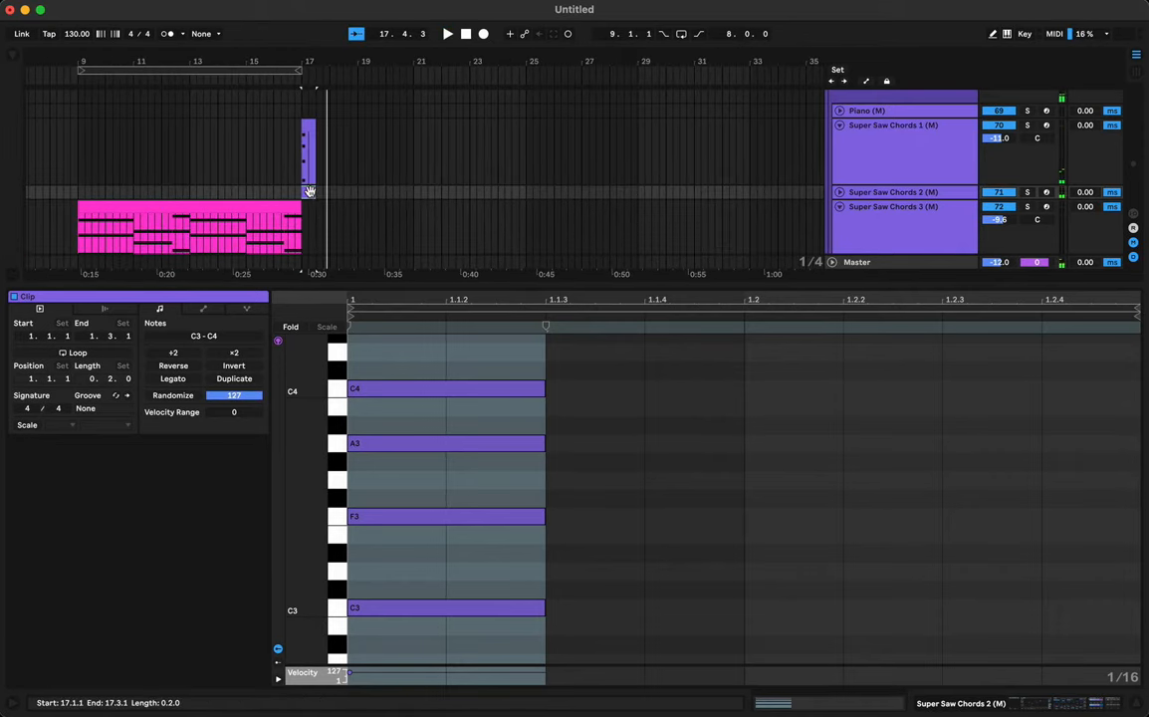
Step: Enable the Cymatics multiband effect on Super Saw Chords 2 and play the layered chords
key("shift+Tab")
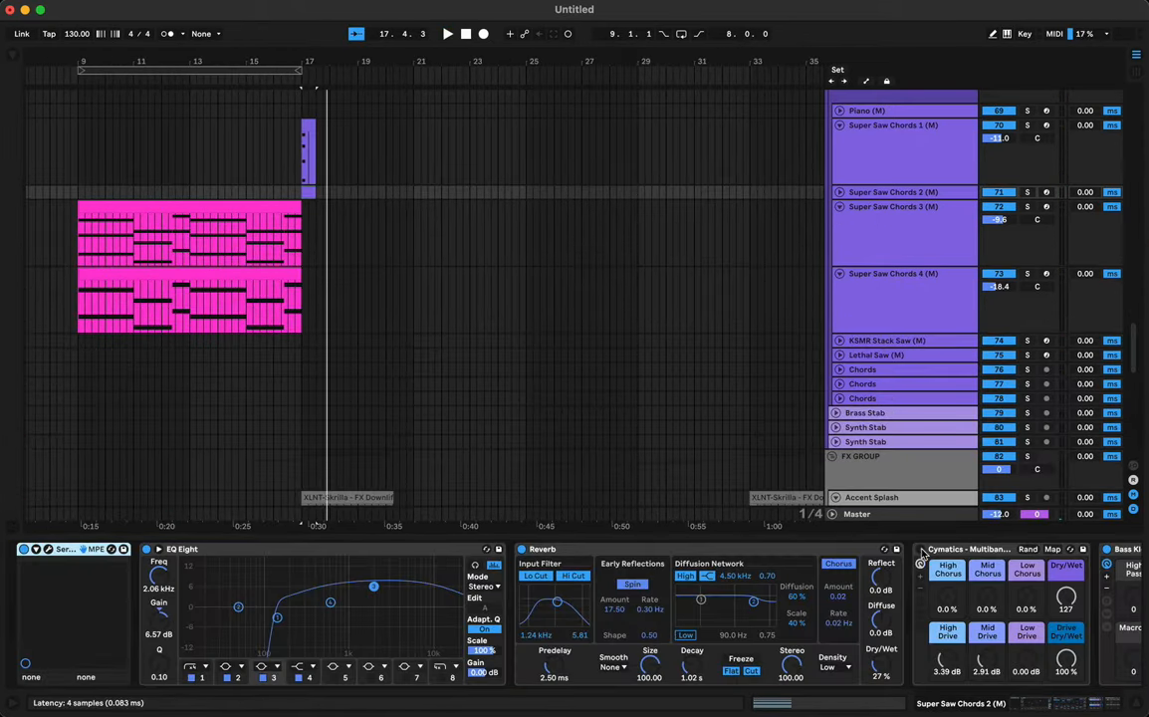
key("space")
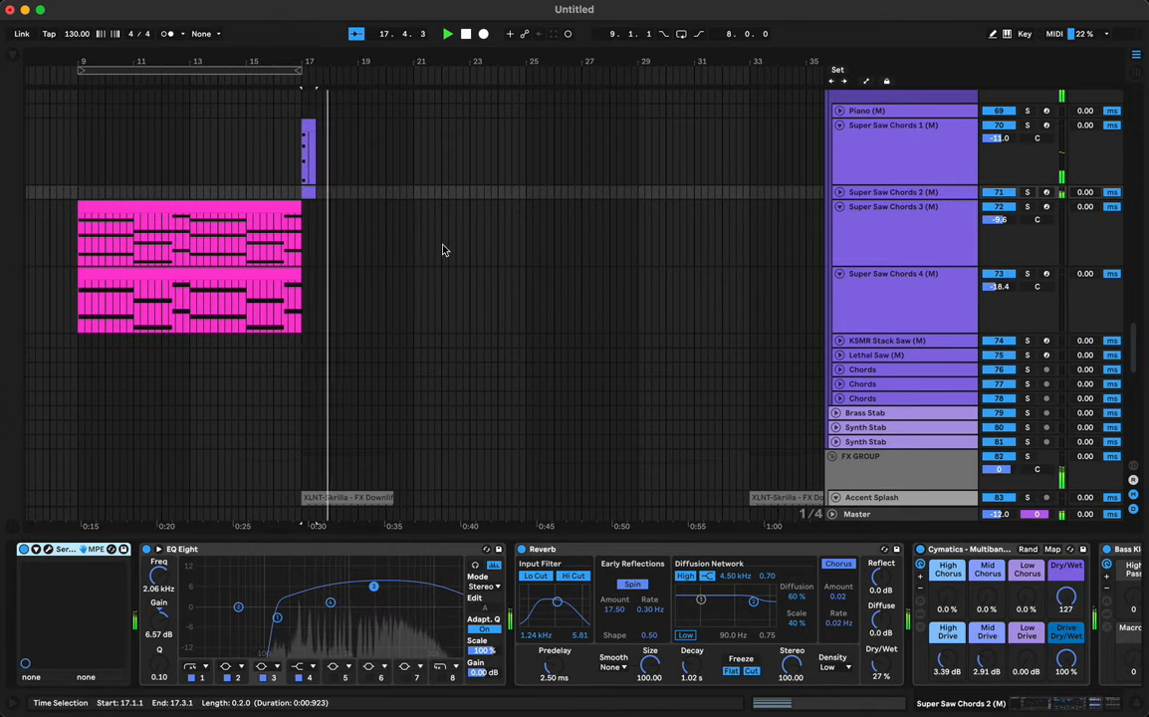
left_click(200, 170)
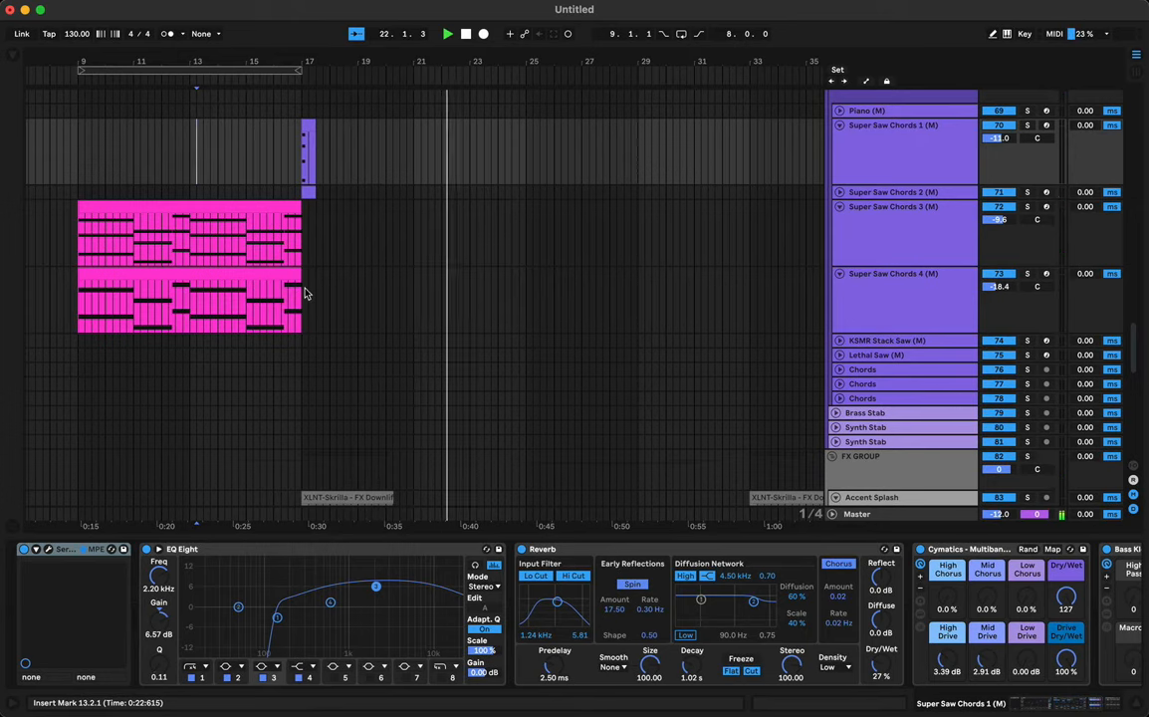
key("space")
Step: Duplicate the eight bars from bar 17 on Super Saw Chords 1 and 2 so the chord stab repeats at bar 25
left_click_drag(412, 144, 302, 194)
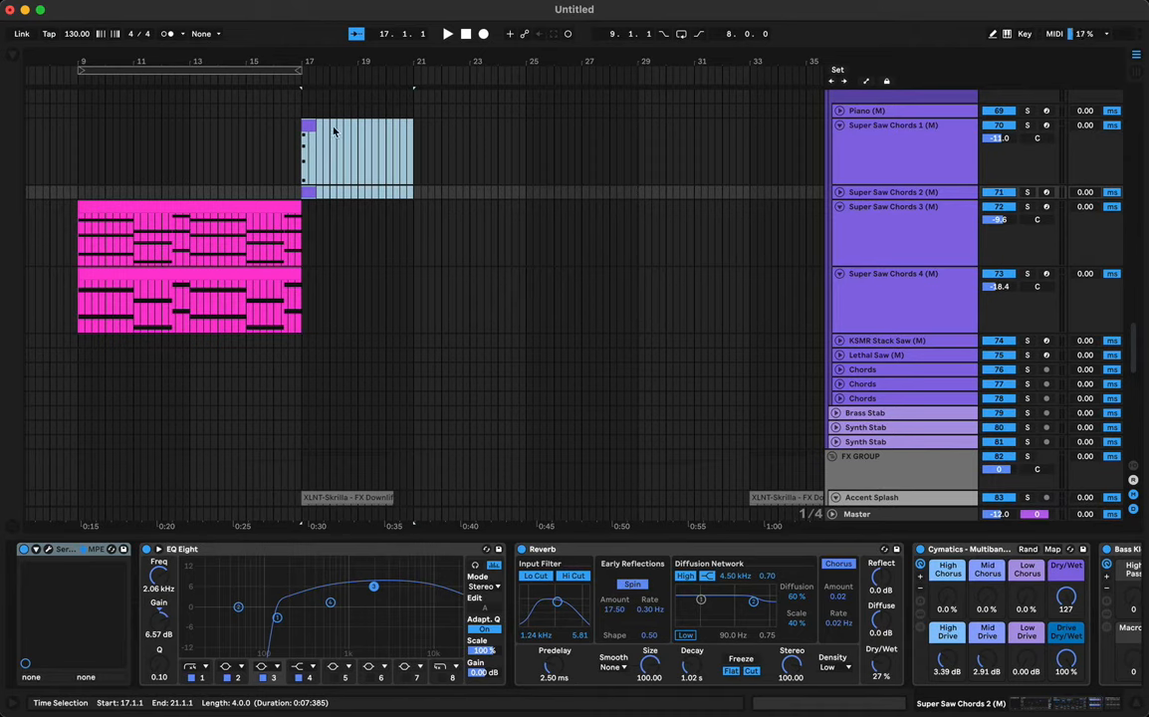
key("space")
left_click(476, 159)
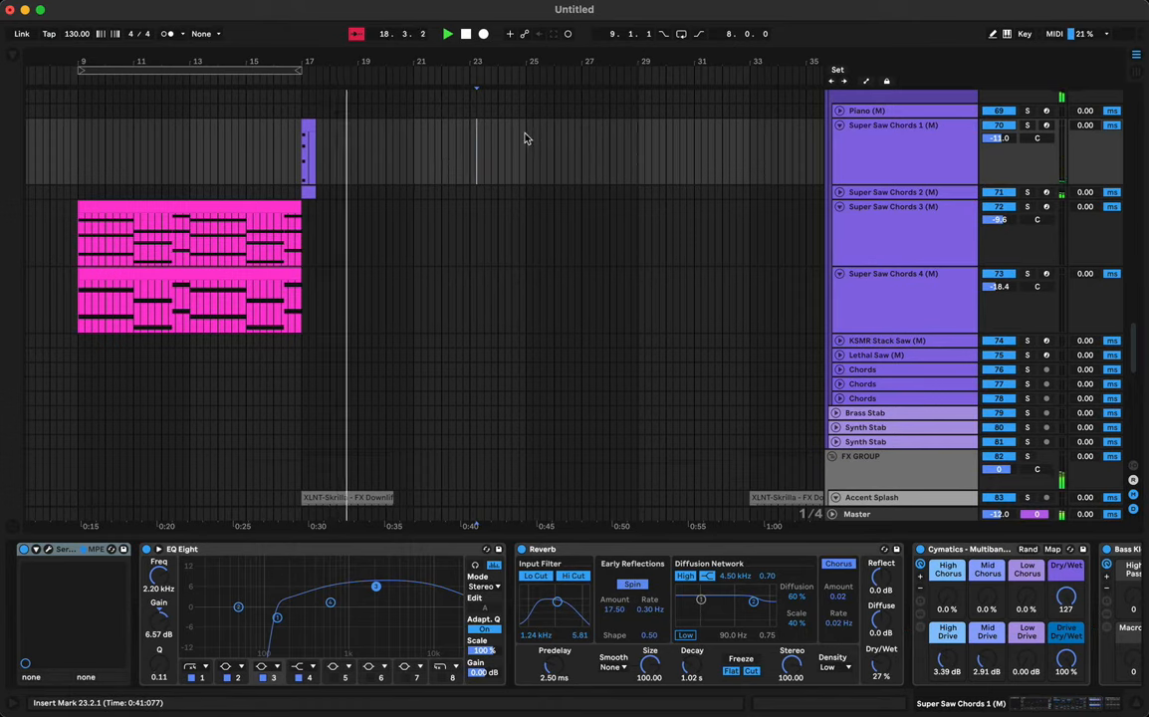
left_click_drag(525, 134, 309, 190)
key("super+d")
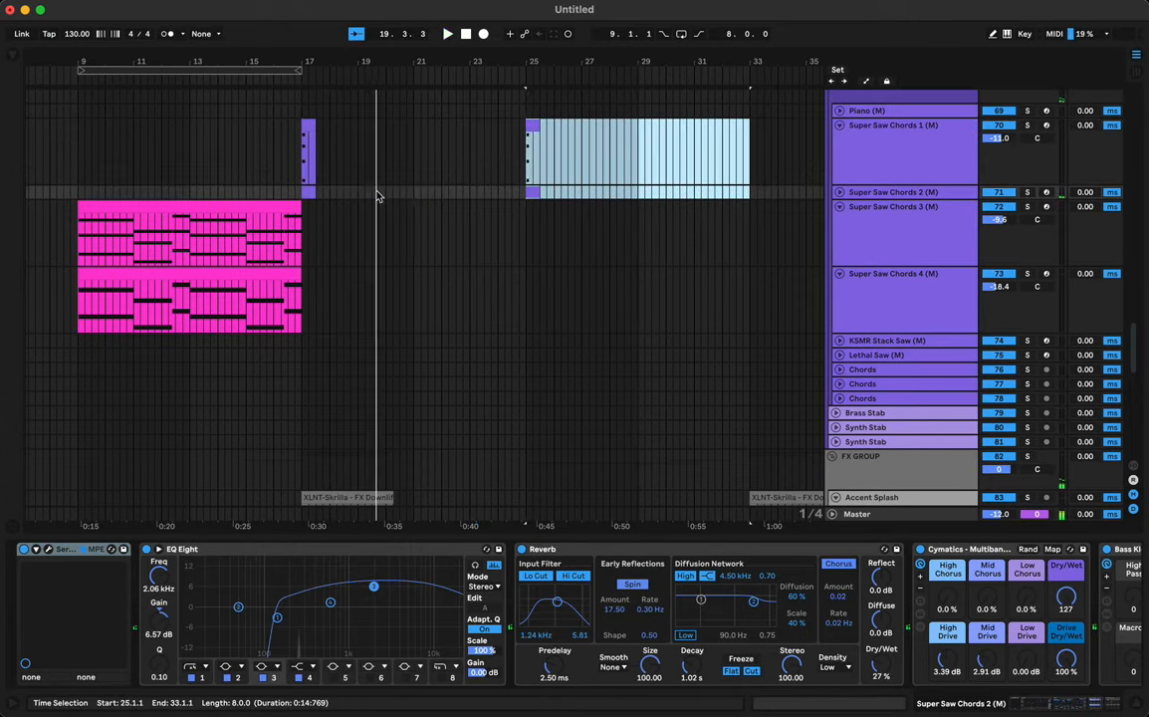
Step: Play the drop from 17.1.1 and review the arp, chord and effects tracks around the new stabs
left_click(302, 162)
key("space")
key("space")
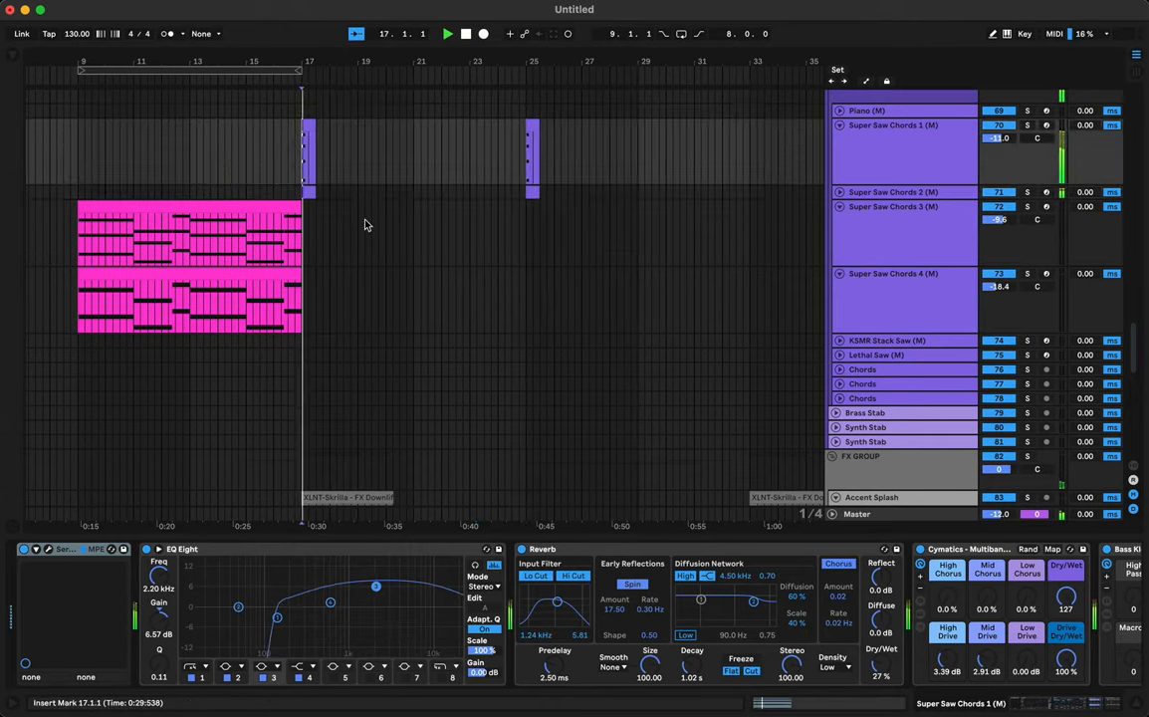
scroll(338, 269, "up", 5)
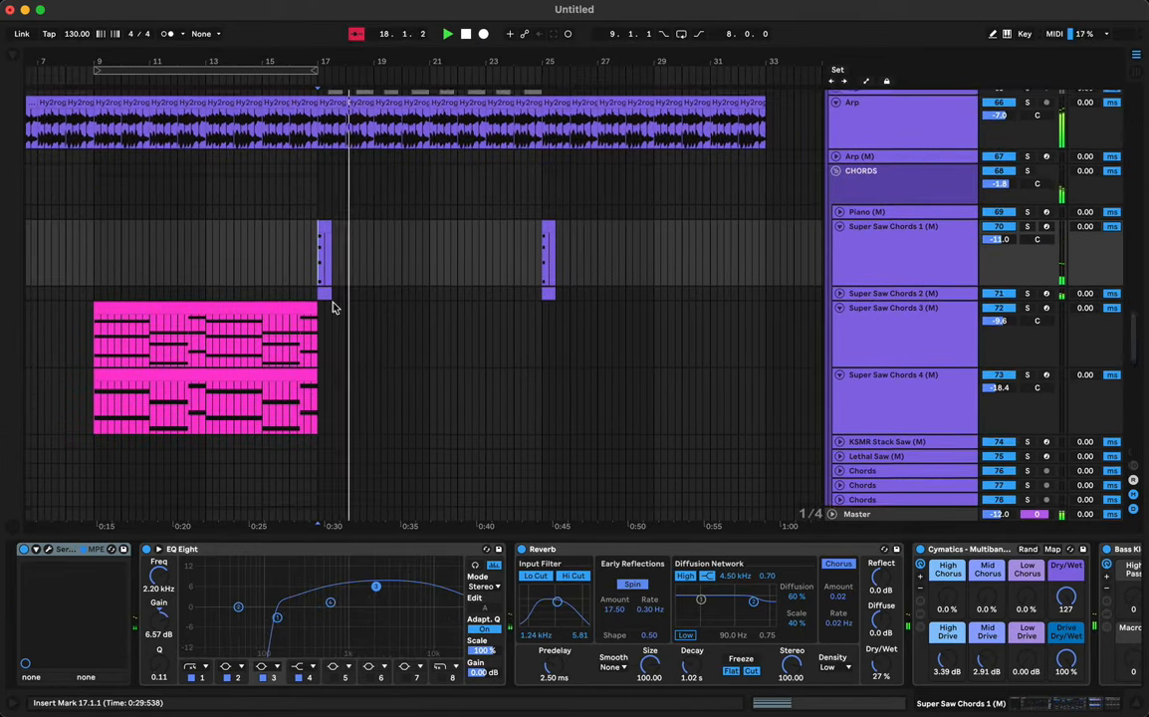
scroll(342, 261, "up", 3)
scroll(342, 259, "down", 10)
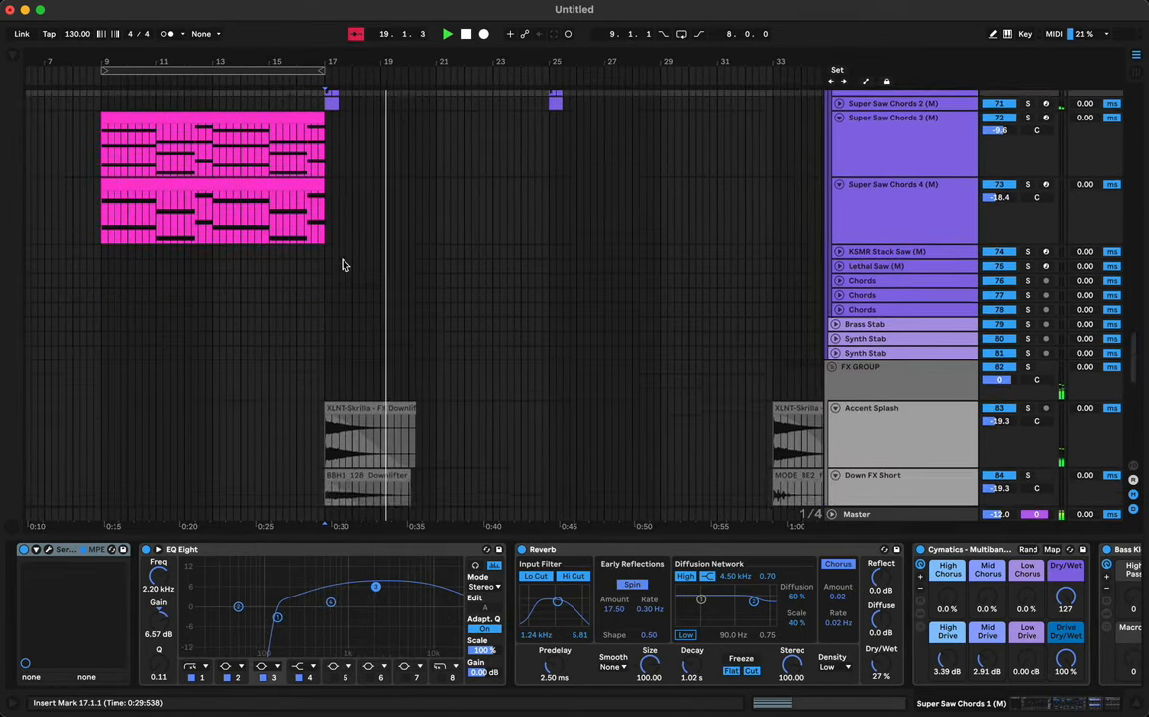
scroll(338, 253, "up", 3)
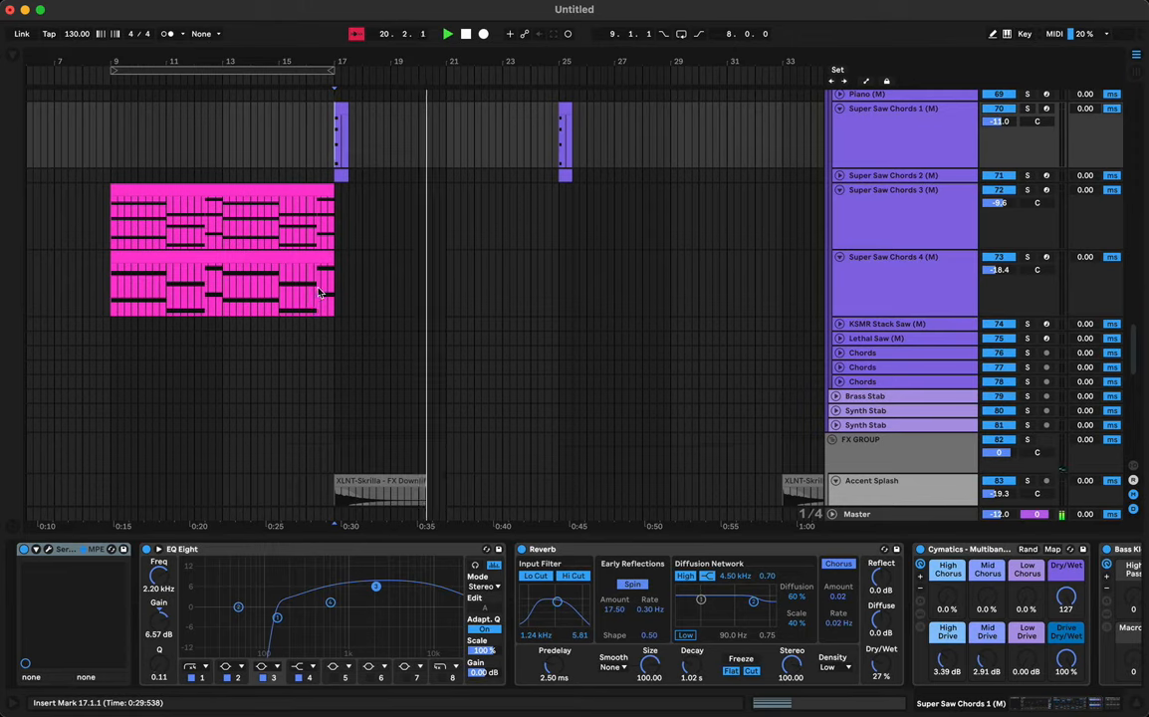
Step: Play Super Saw Chords 3 and 4 from bar 12 into the drop and inspect their device chains alongside Super Saw Chords 1
left_click(318, 292)
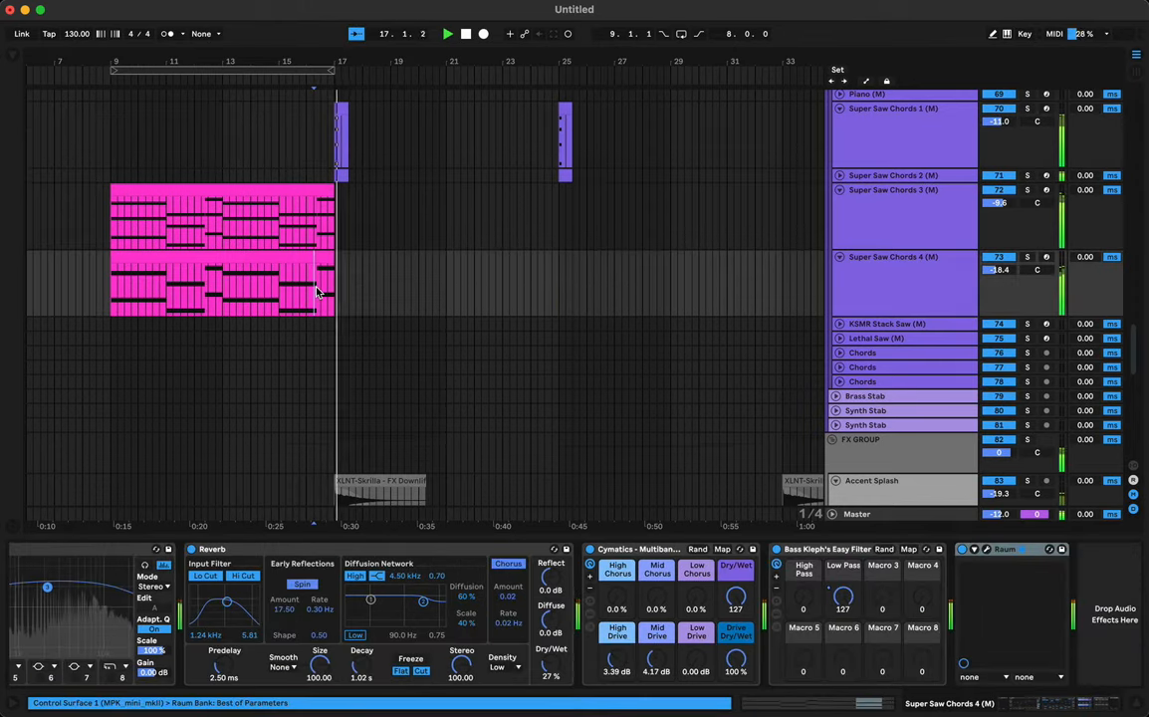
left_click(198, 231)
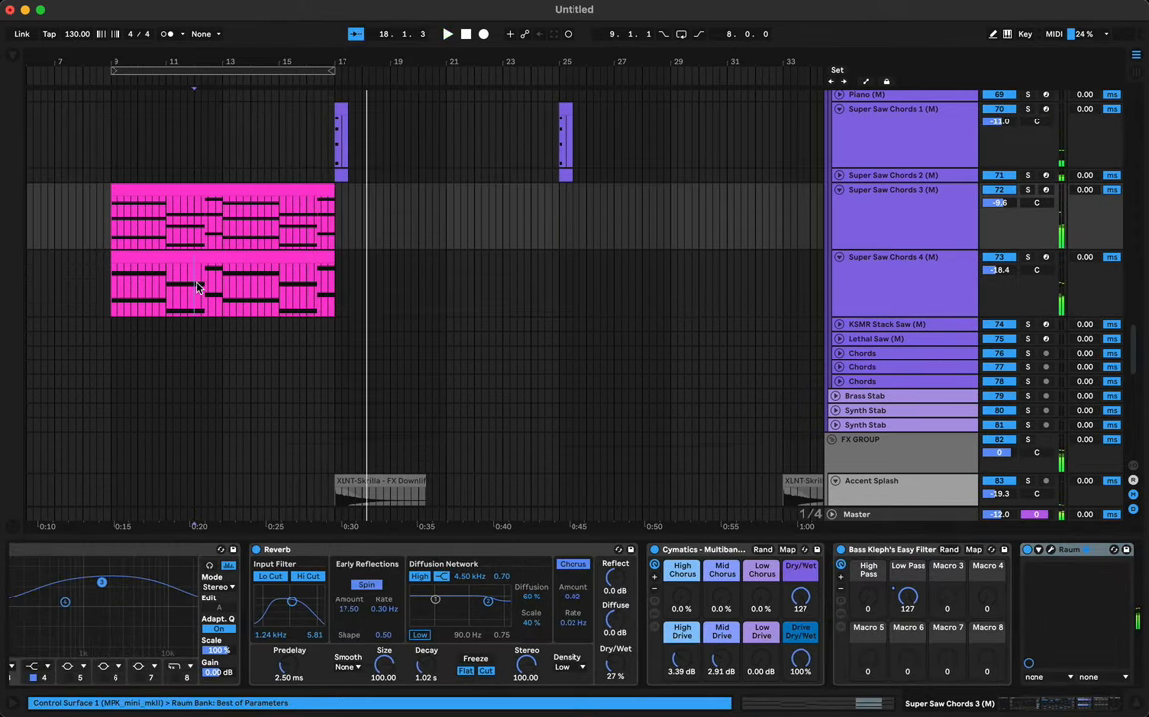
left_click(198, 287)
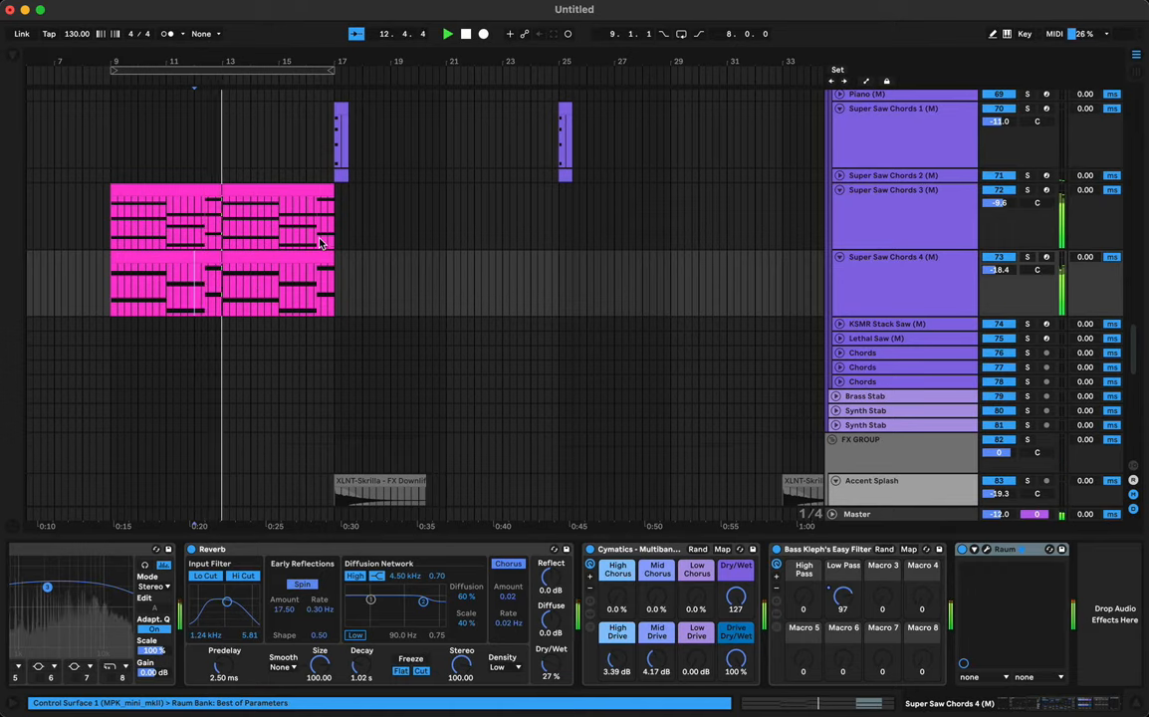
left_click(340, 111)
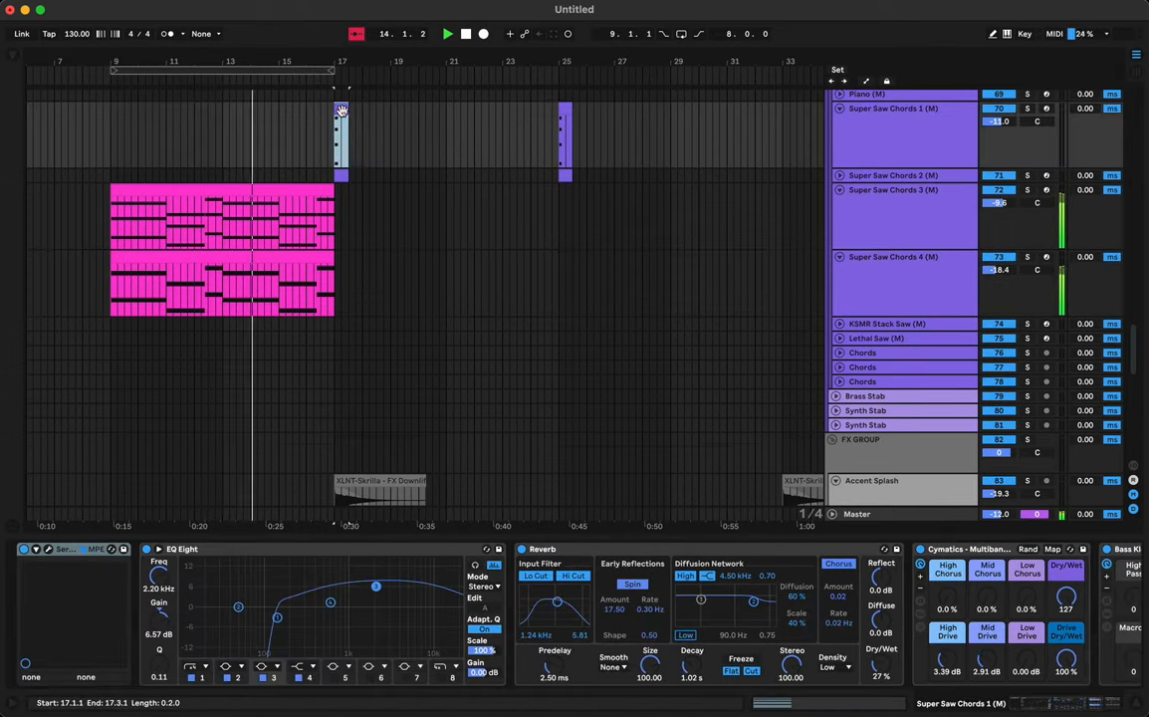
scroll(395, 251, "up", 3)
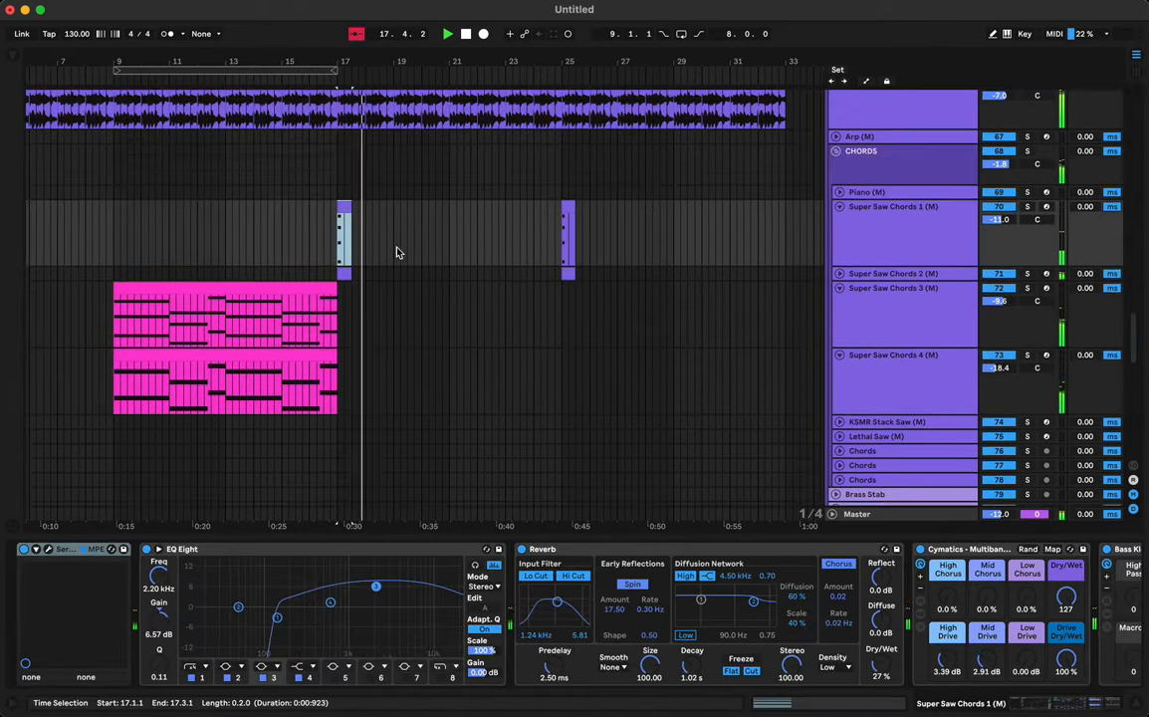
scroll(395, 251, "up", 2)
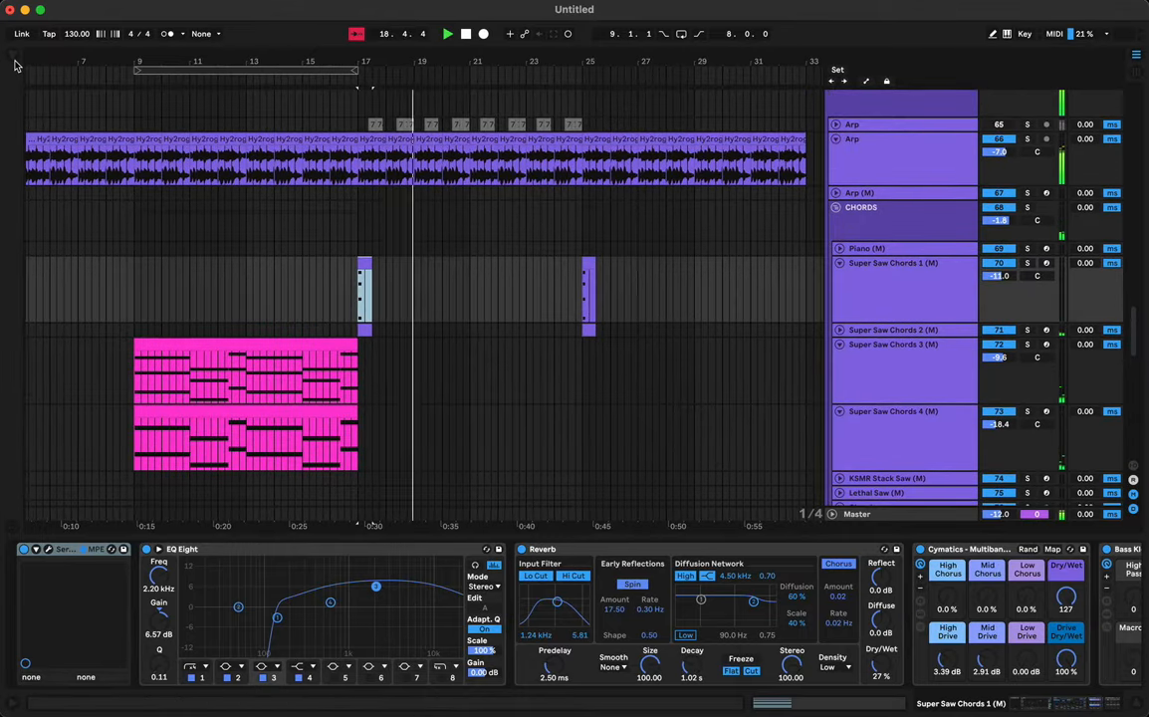
Step: Examine the chord notes in the bar 17 clip on Super Saw Chords 1 while playing the stab
double_click(366, 263)
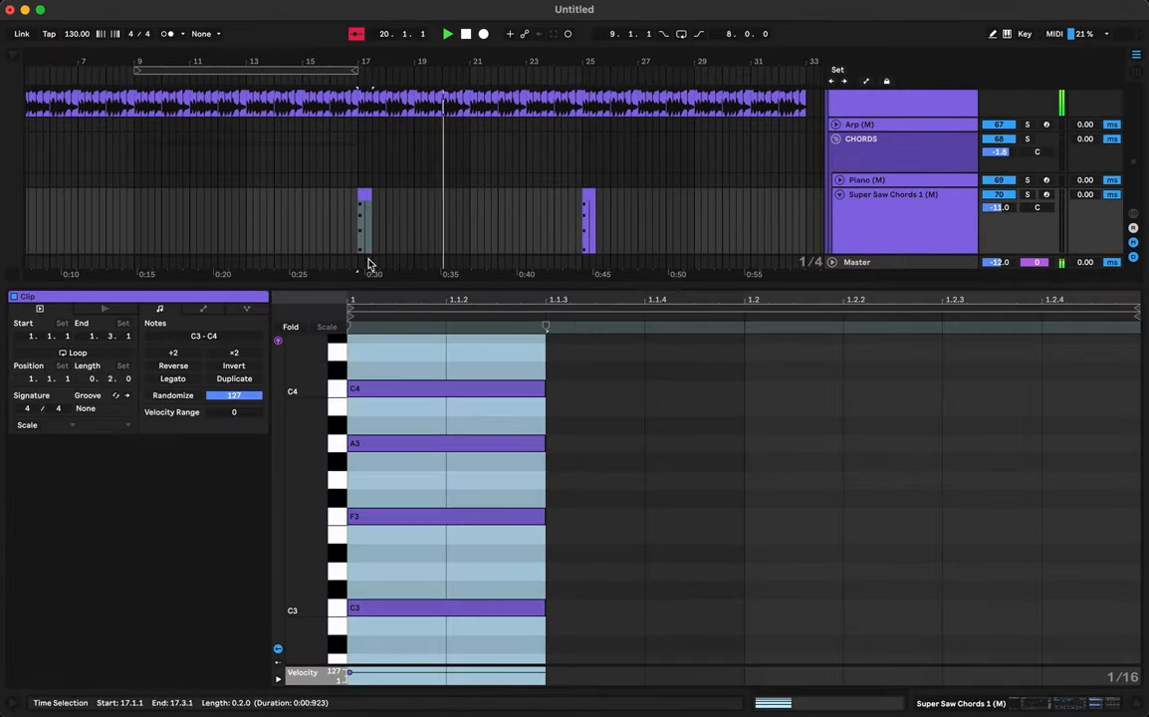
key("space")
left_click(337, 522)
key("space")
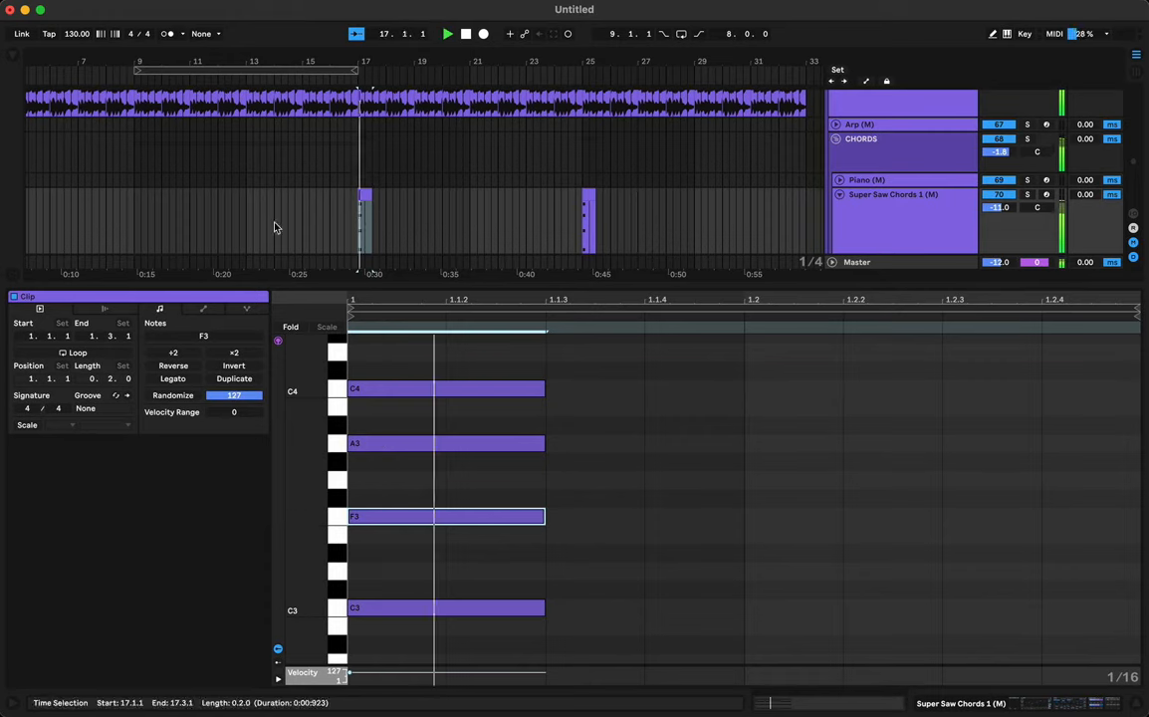
Step: Filter the sample browser by "_F_" and show the matches in the ONE SHOT - STABS folder
left_click(13, 54)
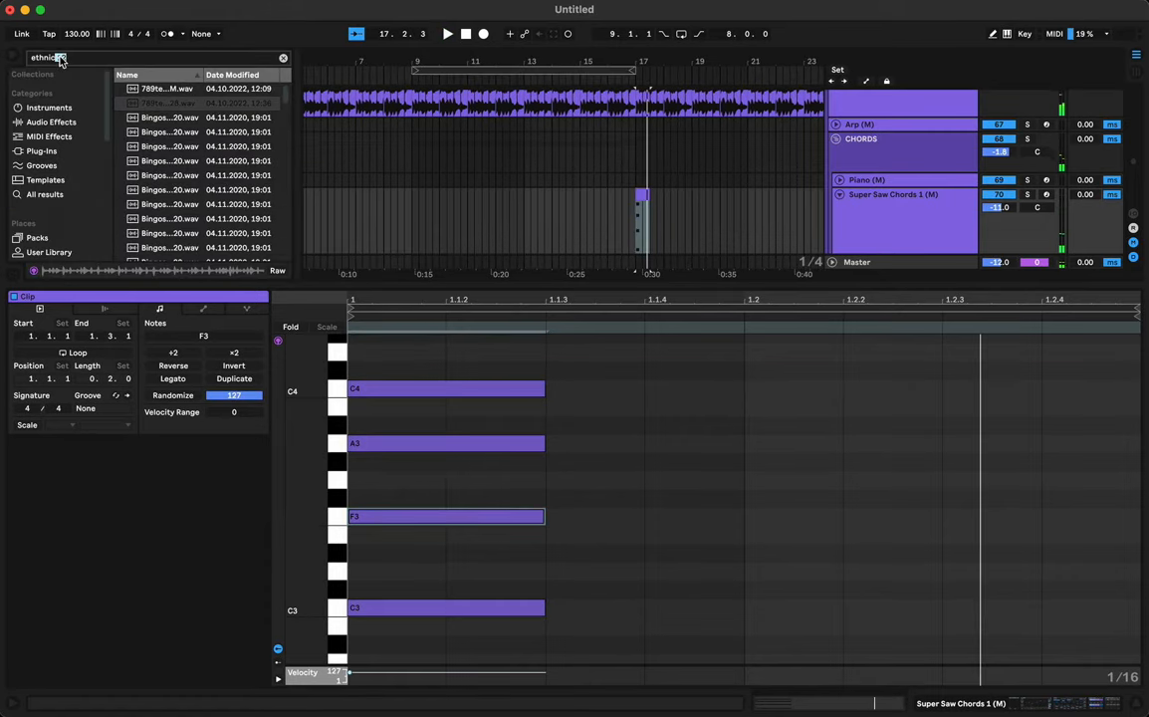
key("BackSpace")
type("_")
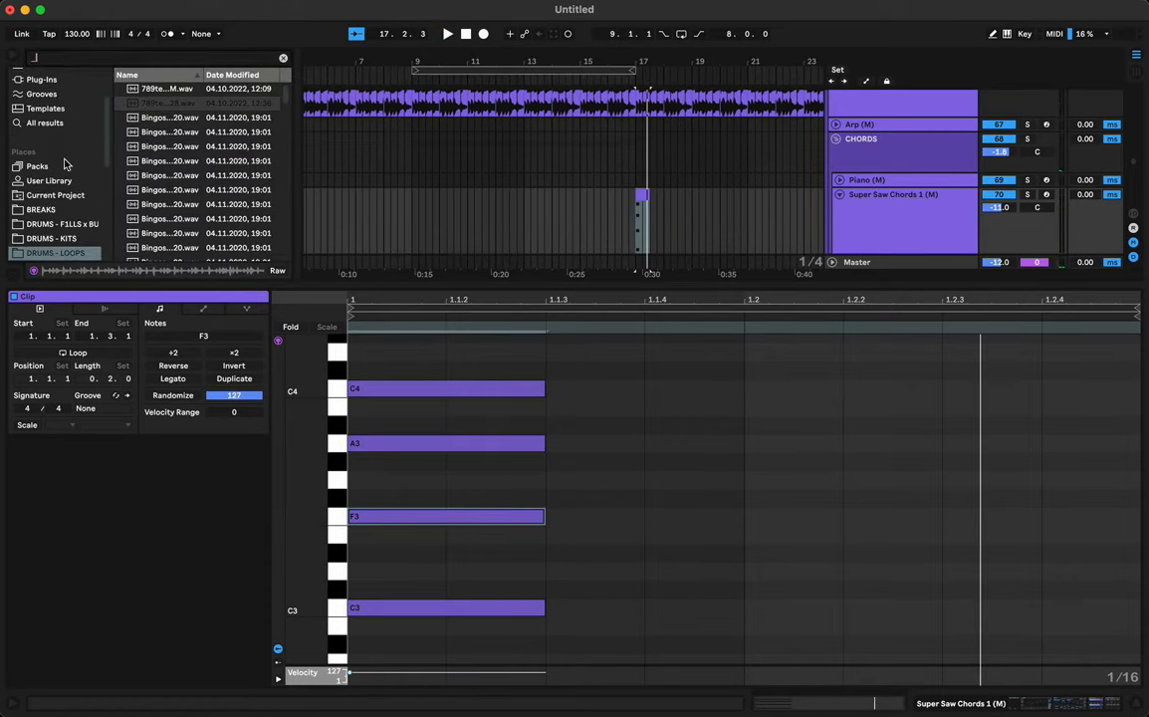
type("F_")
double_click(101, 287)
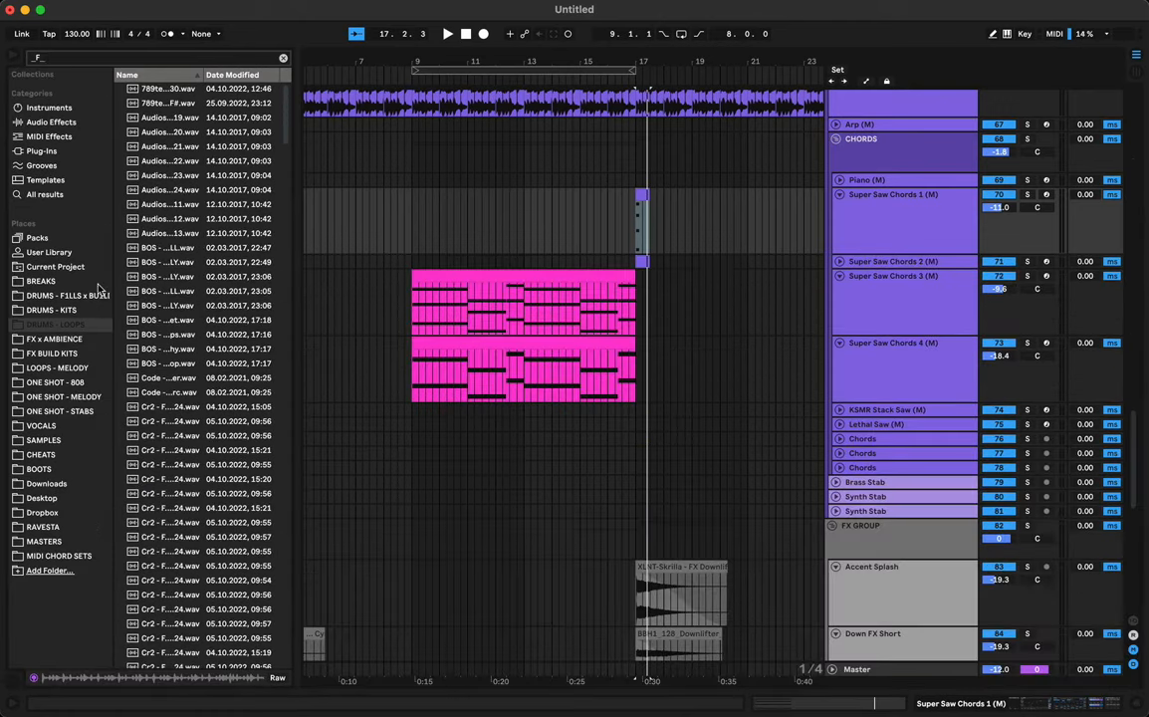
left_click(55, 383)
left_click(57, 439)
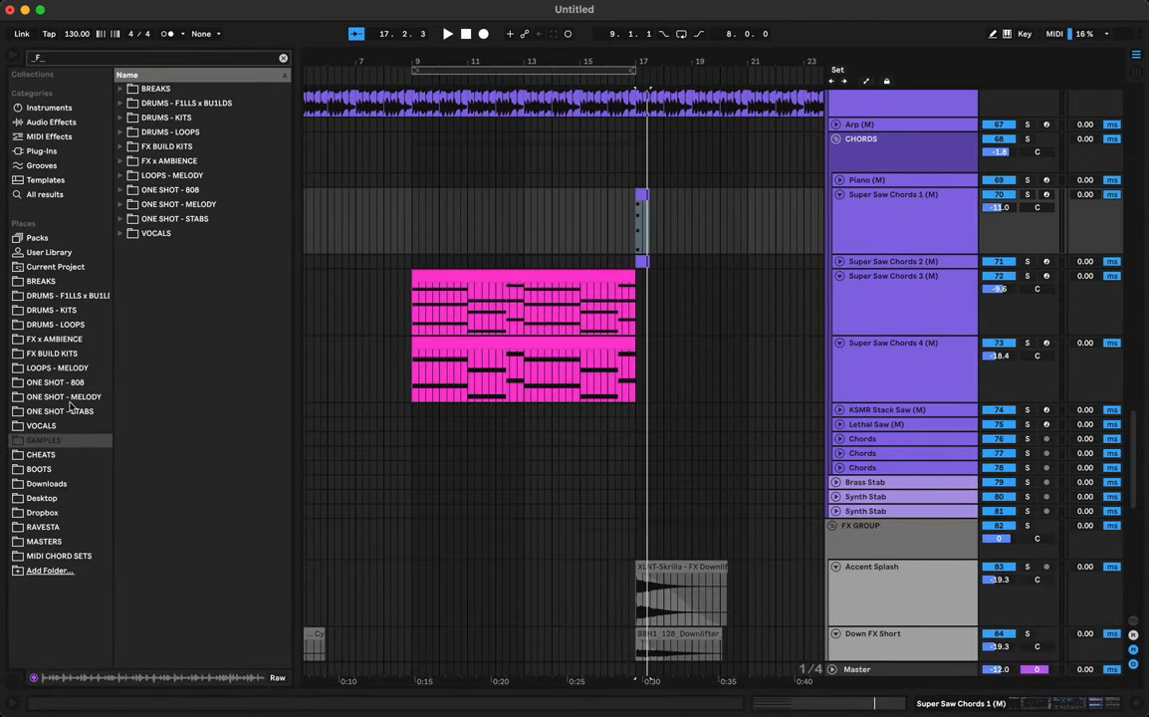
left_click(70, 398)
left_click(69, 412)
Step: Place the 789ten Jaxx & V... STAB_8-_F sample at bar 17 on the lower Synth Stab track and shorten it to end at 17.3.1
left_click(218, 348)
left_click(210, 305)
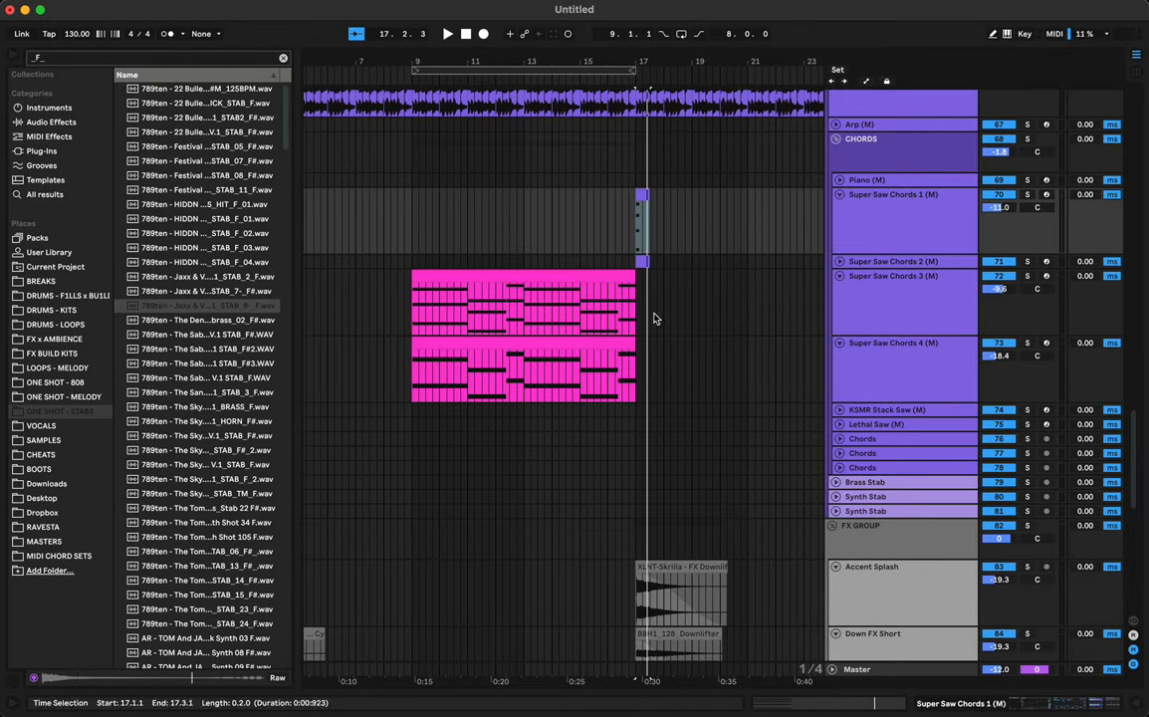
left_click(836, 511)
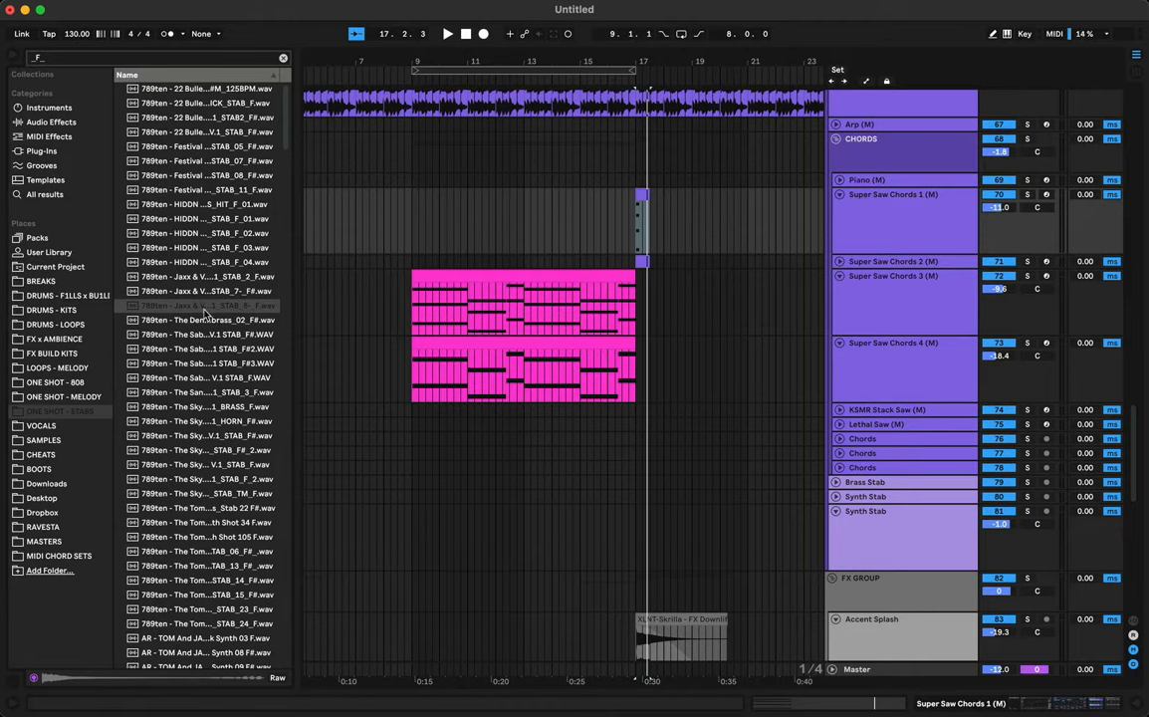
left_click_drag(205, 314, 637, 542)
key("space")
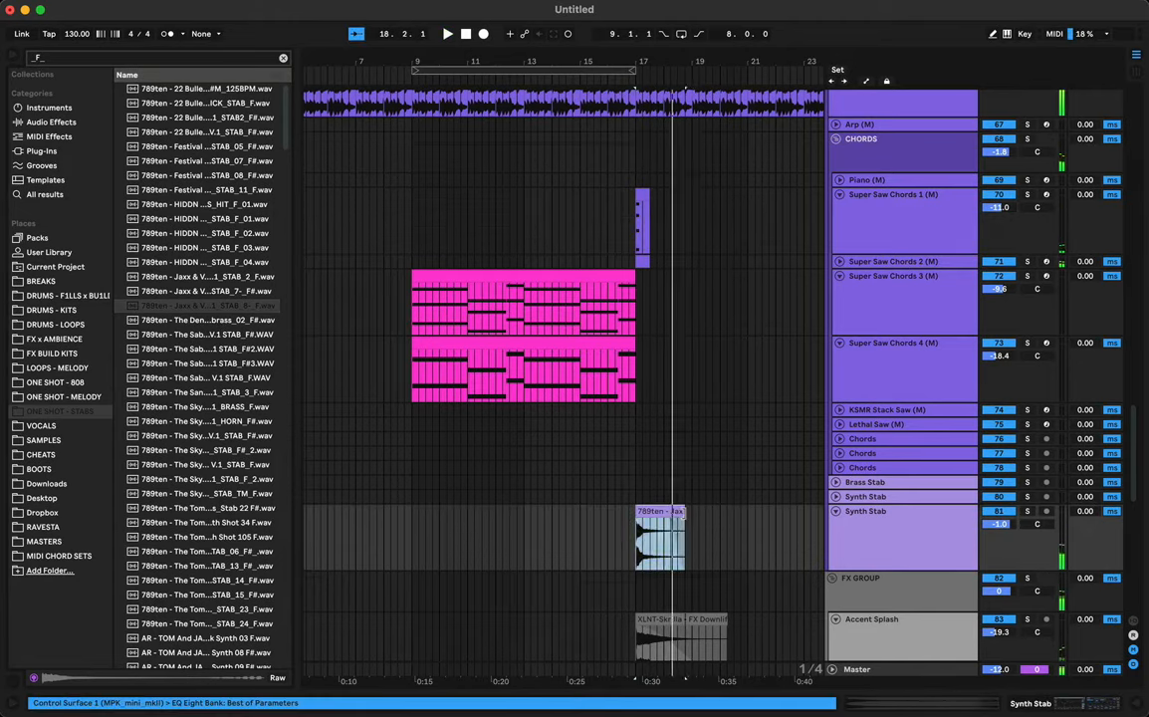
left_click_drag(689, 527, 642, 513)
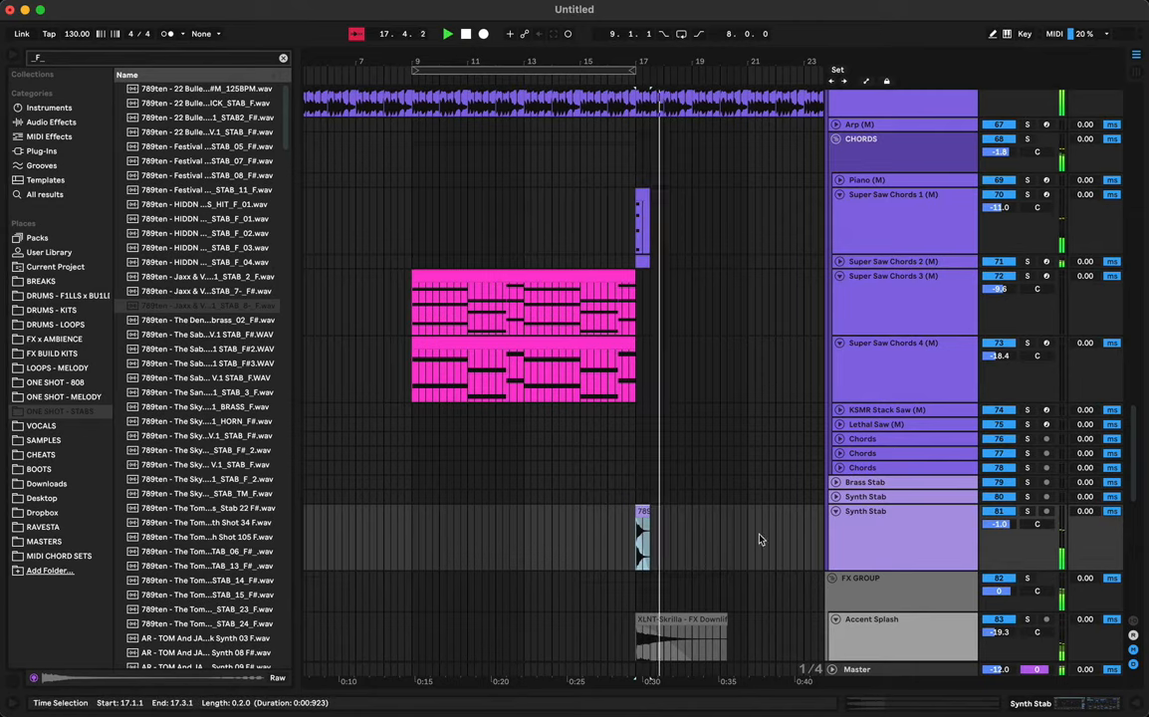
Step: Duplicate the eight bars from bar 17 on the lower Synth Stab track so the stab repeats at bar 25, and play it
scroll(732, 537, "right", 5)
left_click(710, 540, "shift")
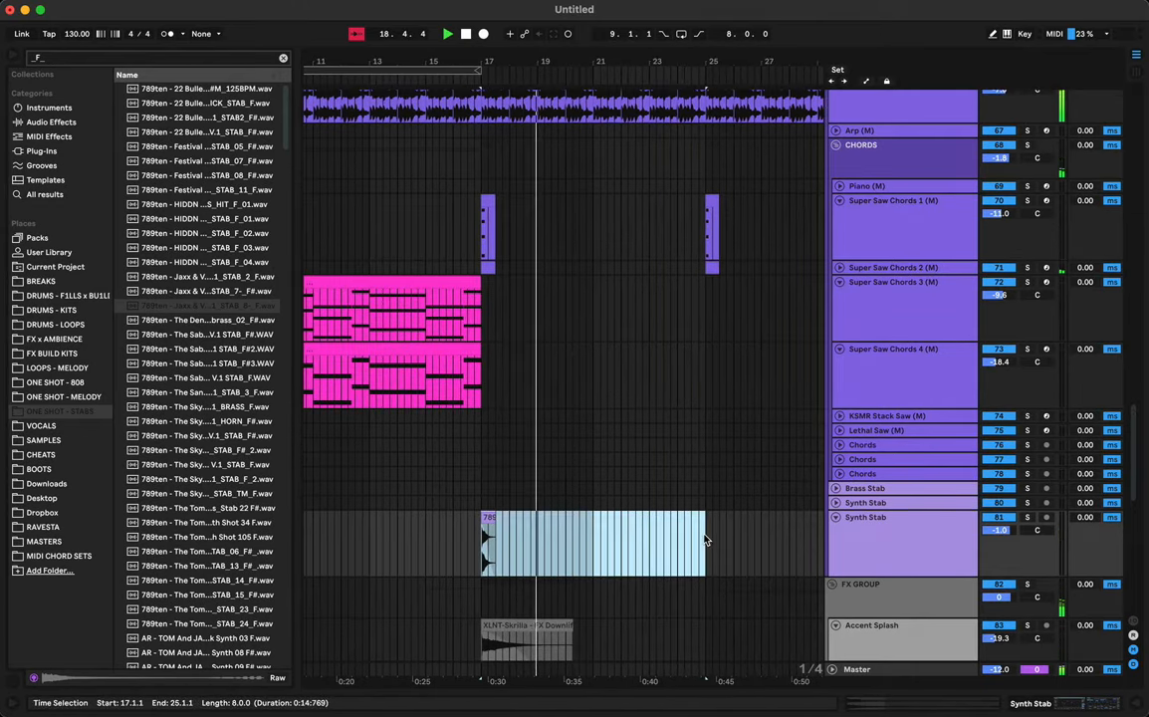
key("super+d")
key("space")
key("space")
scroll(647, 506, "left", 6)
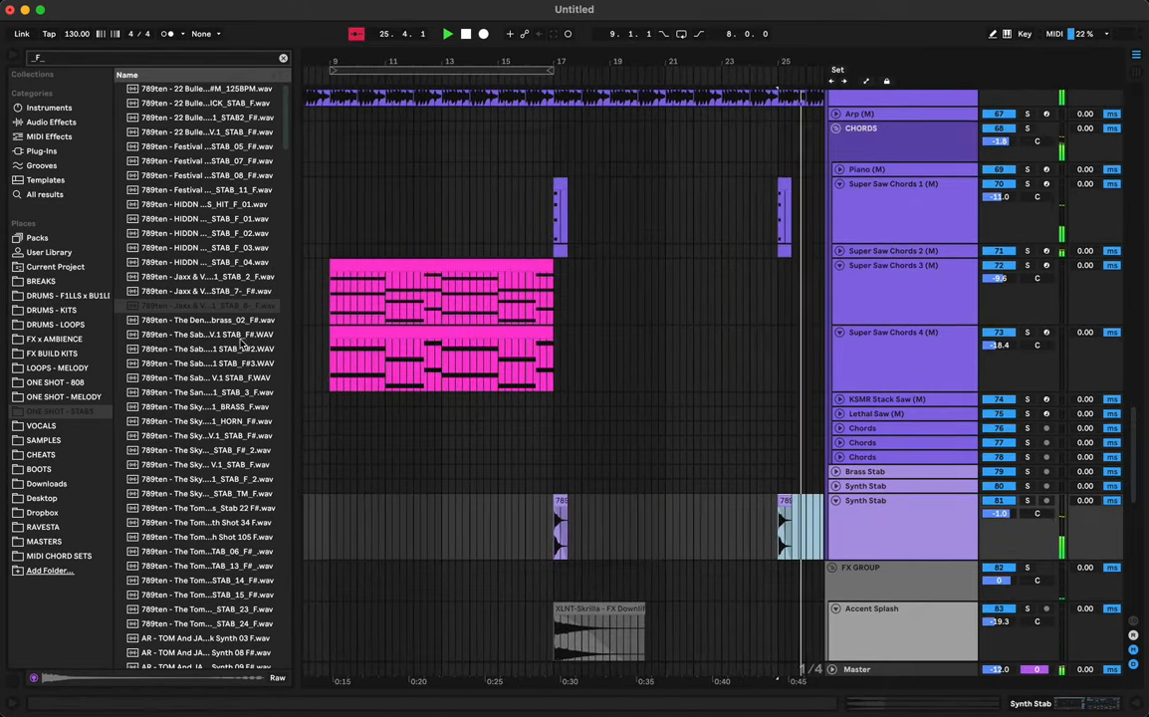
Step: Audition the 789ten F stabs in the ONE SHOT - STABS results for a second stab layer
key("space")
left_click(205, 261)
left_click(216, 221)
left_click(203, 189)
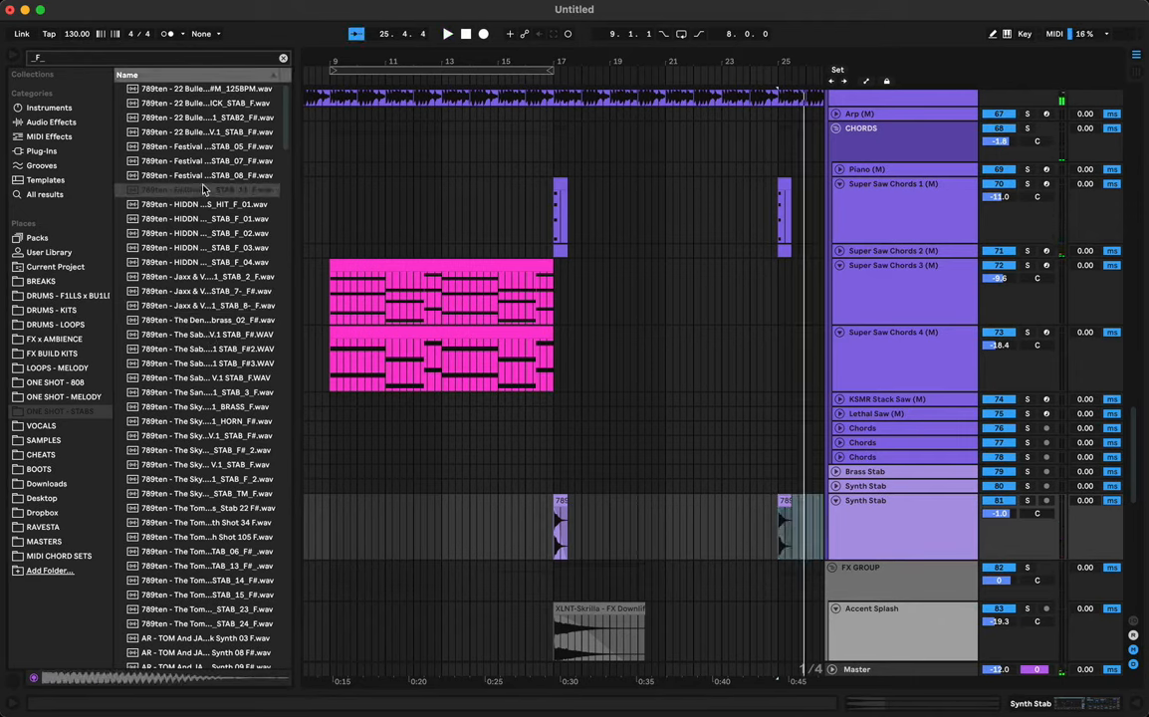
left_click(198, 219)
left_click(204, 204)
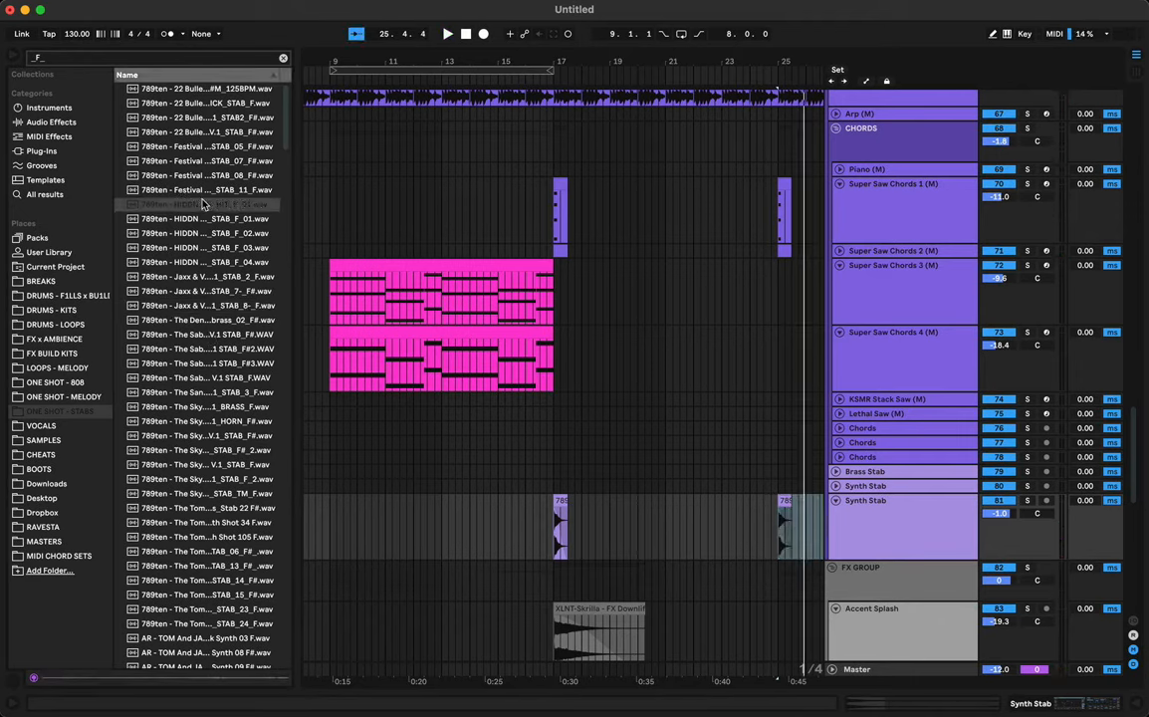
left_click(202, 335)
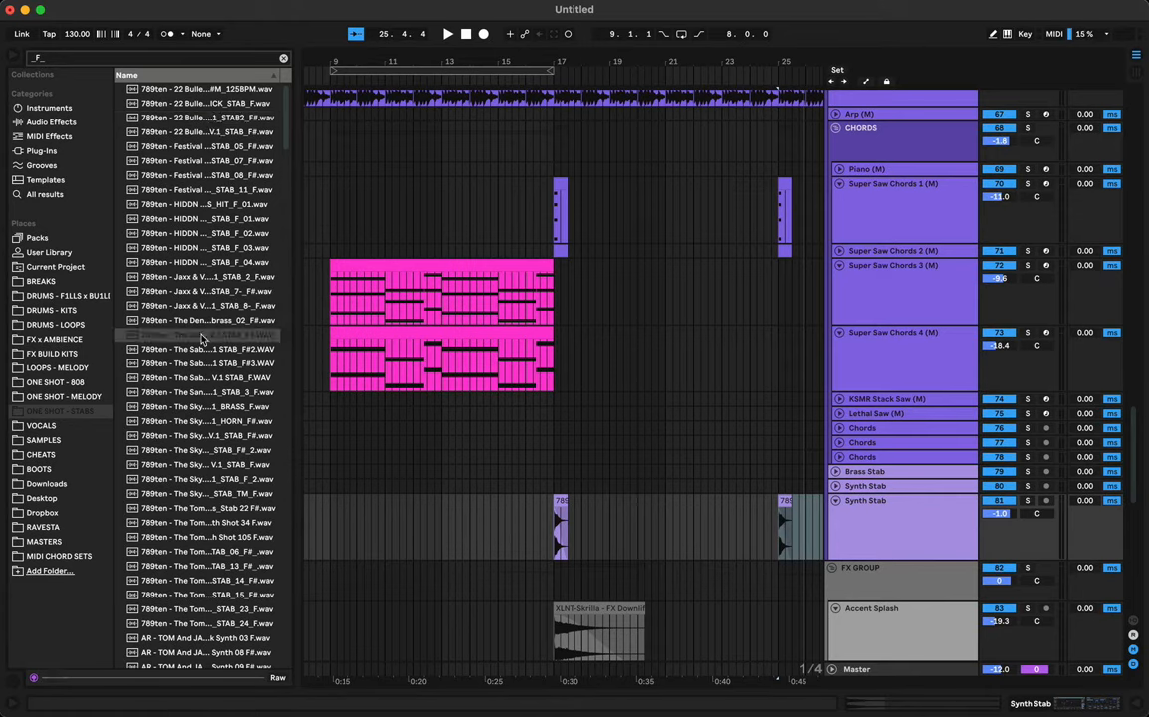
left_click(202, 436)
left_click(204, 493)
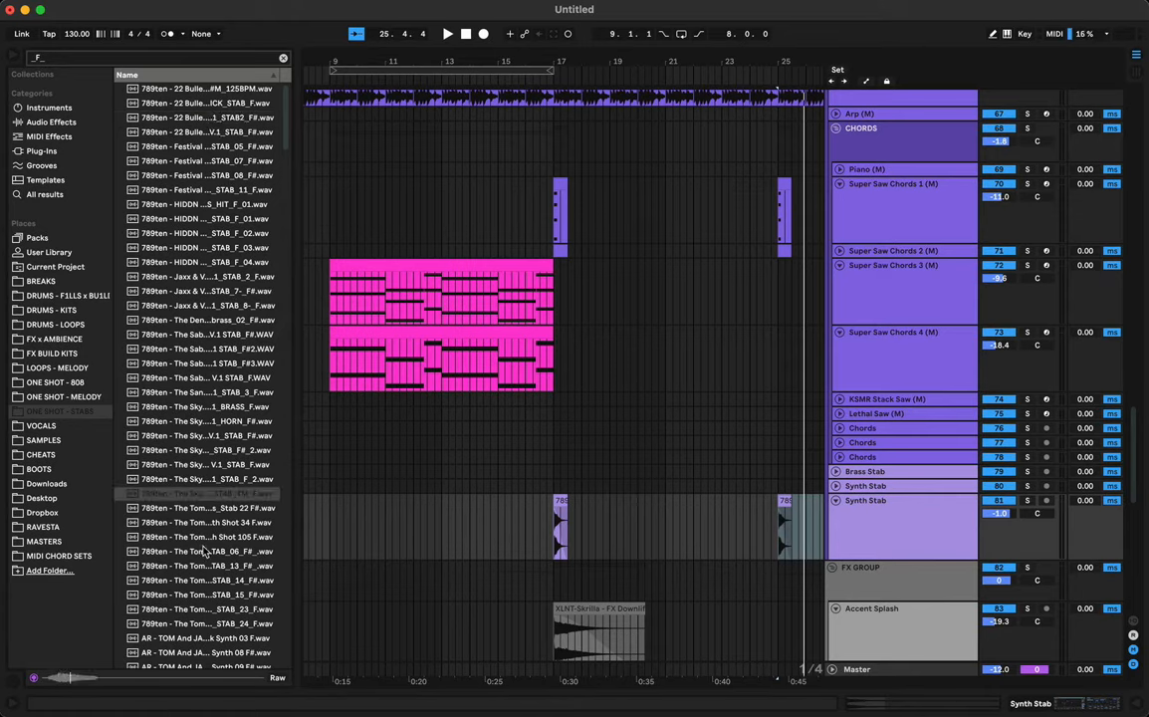
left_click(206, 553)
Step: Continue auditioning stabs among the AR Tom And Ja..., AudeoBox and BVKER Oxygen samples
scroll(206, 553, "down", 5)
left_click(206, 400)
left_click(204, 442)
left_click(201, 472)
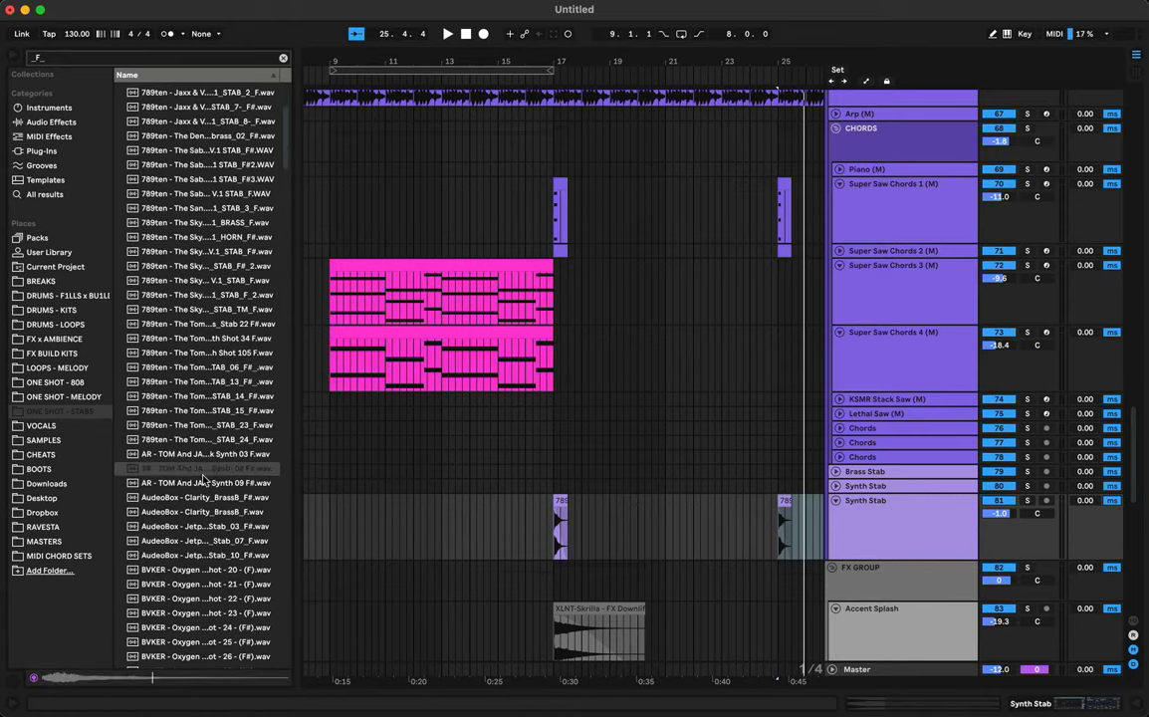
left_click(198, 511)
left_click(199, 527)
left_click(196, 538)
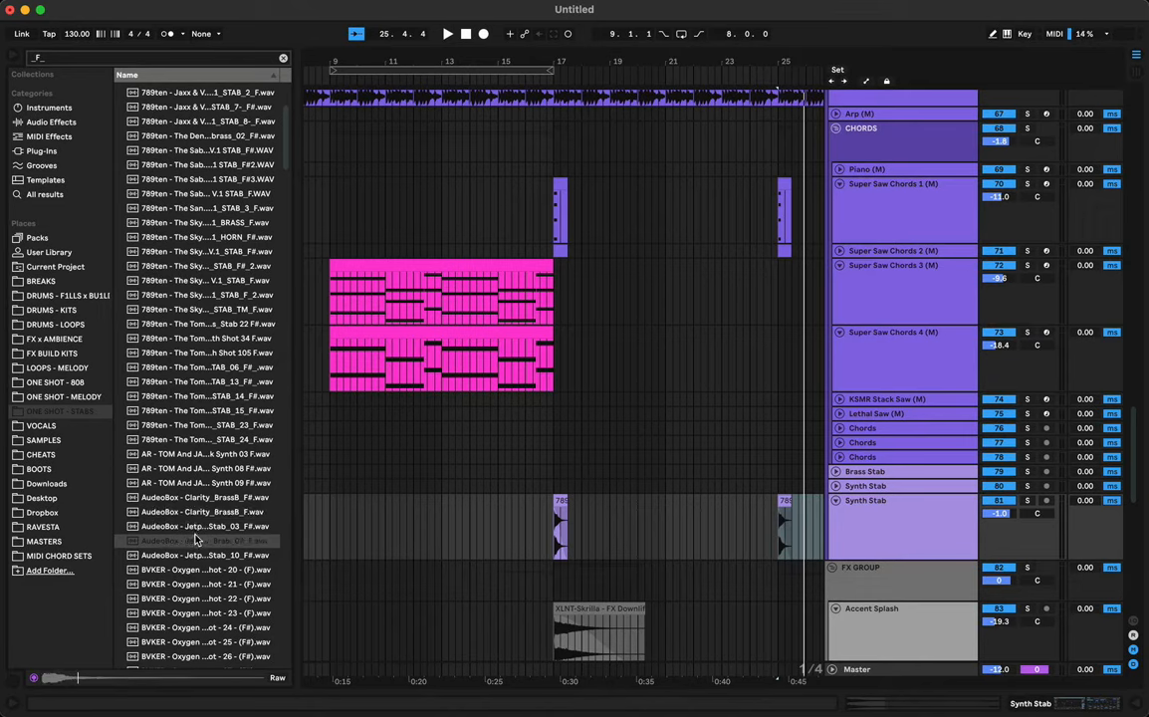
left_click(228, 455)
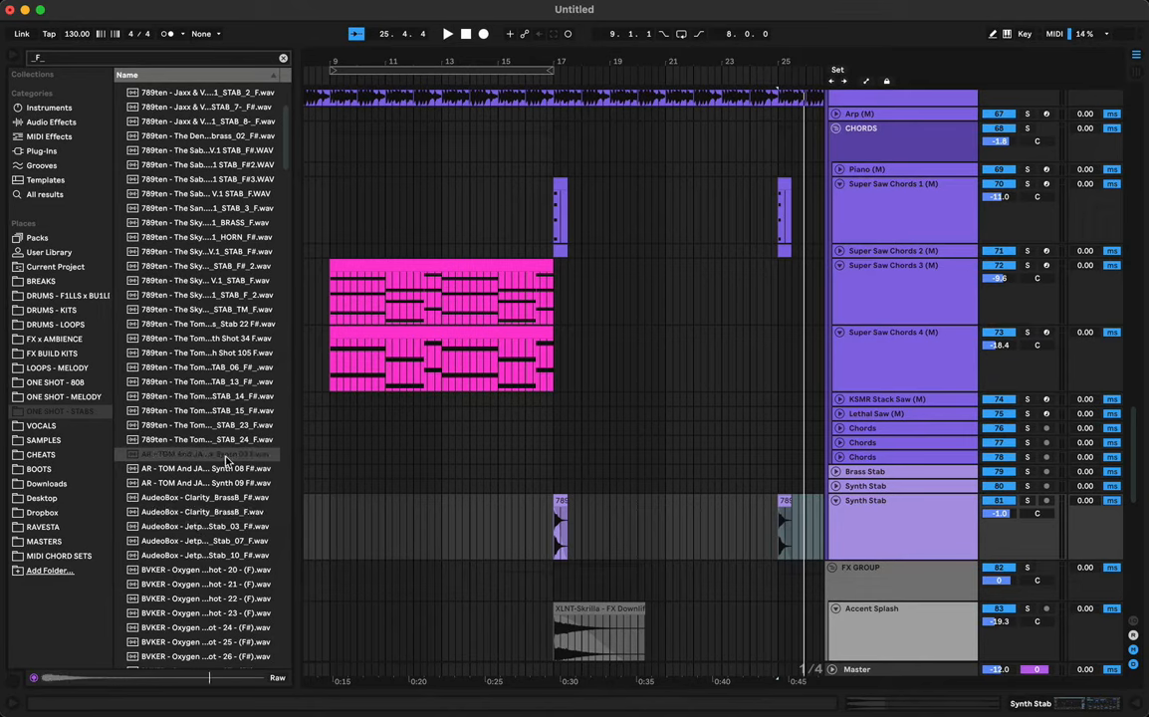
left_click(187, 496)
left_click(185, 554)
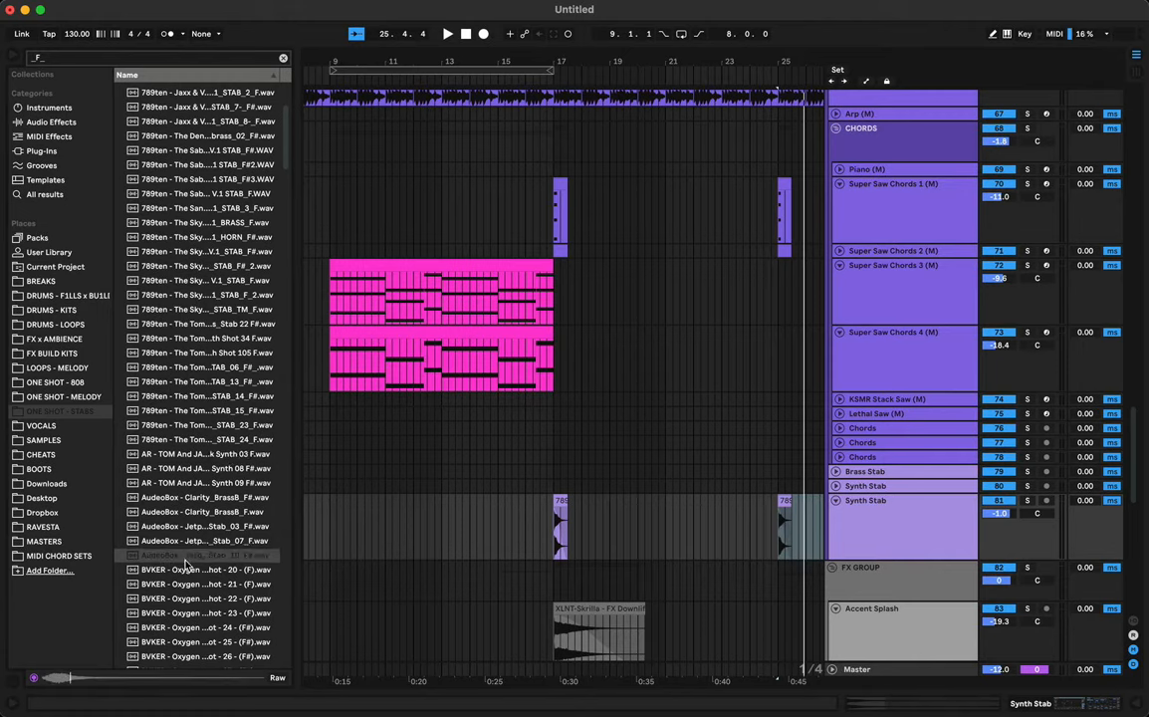
right_click(185, 557)
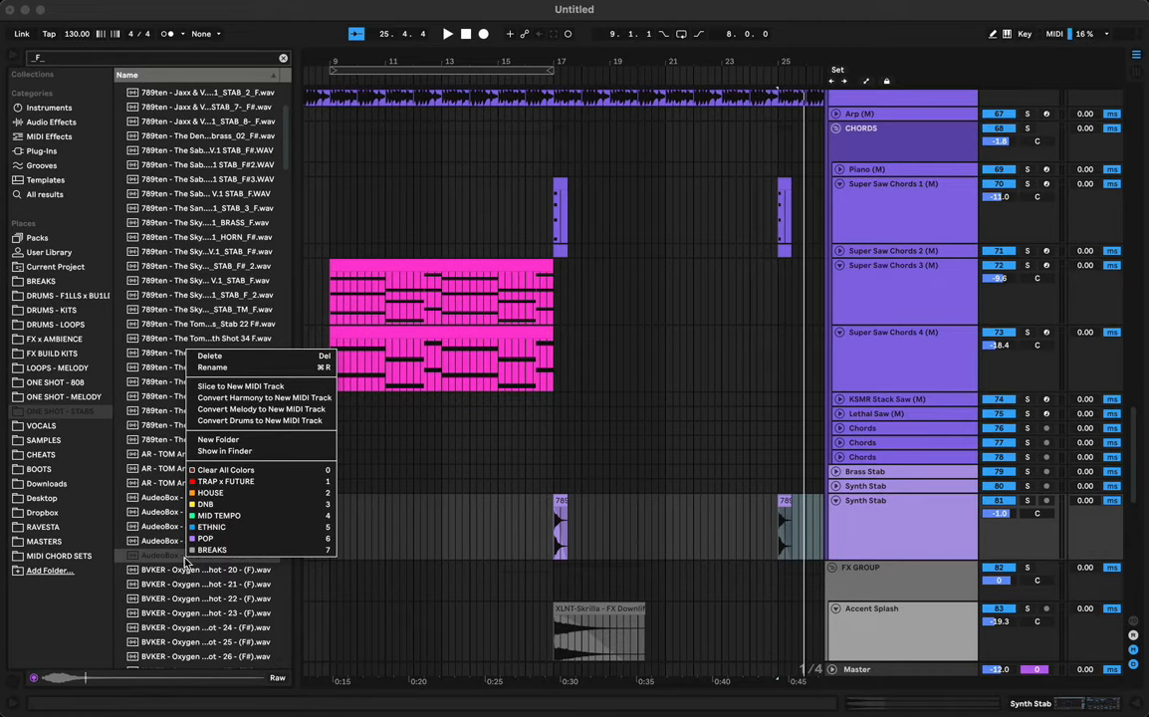
left_click(173, 583)
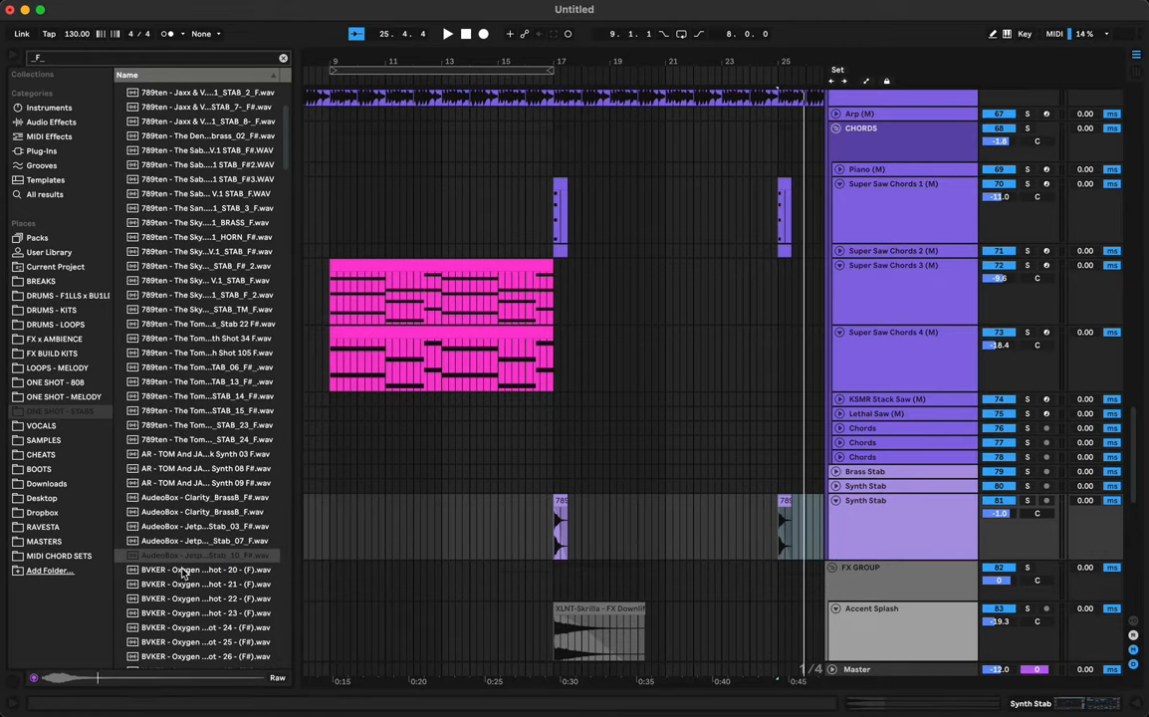
left_click(178, 598)
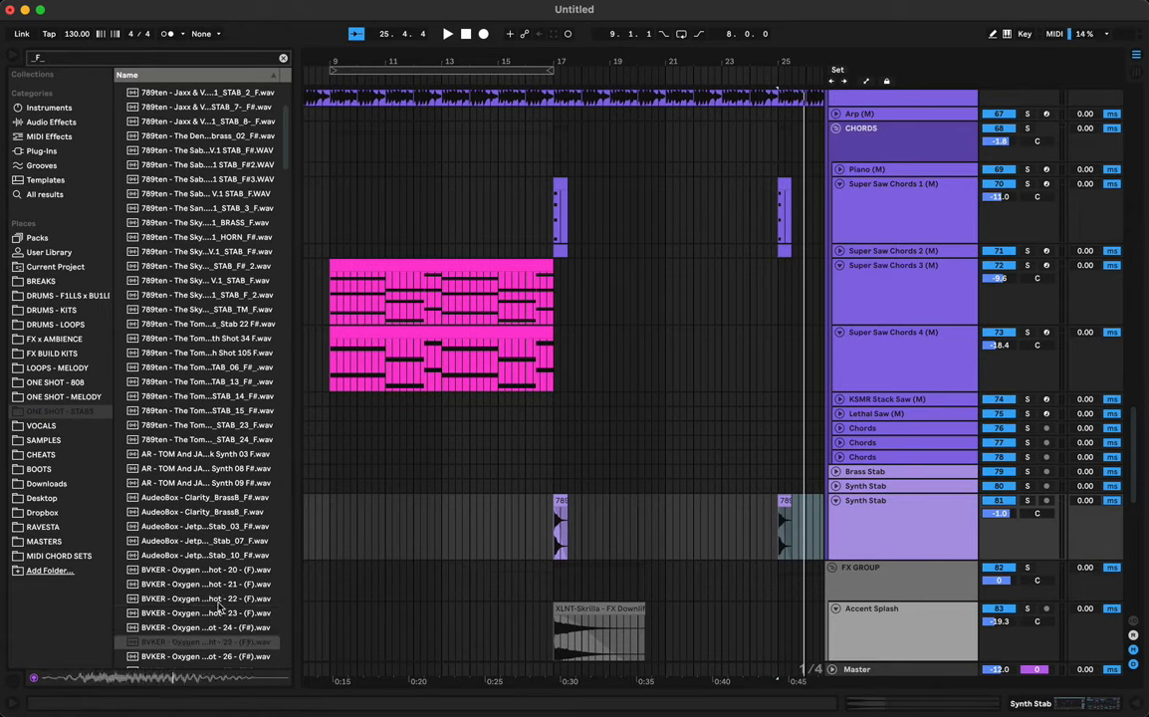
Step: Audition the Cymatics stabs, place Master Collection Brass One Shot 6 - F at bar 17 on the Brass Stab track, and play it
scroll(200, 542, "down", 5)
left_click(200, 514)
left_click(182, 412)
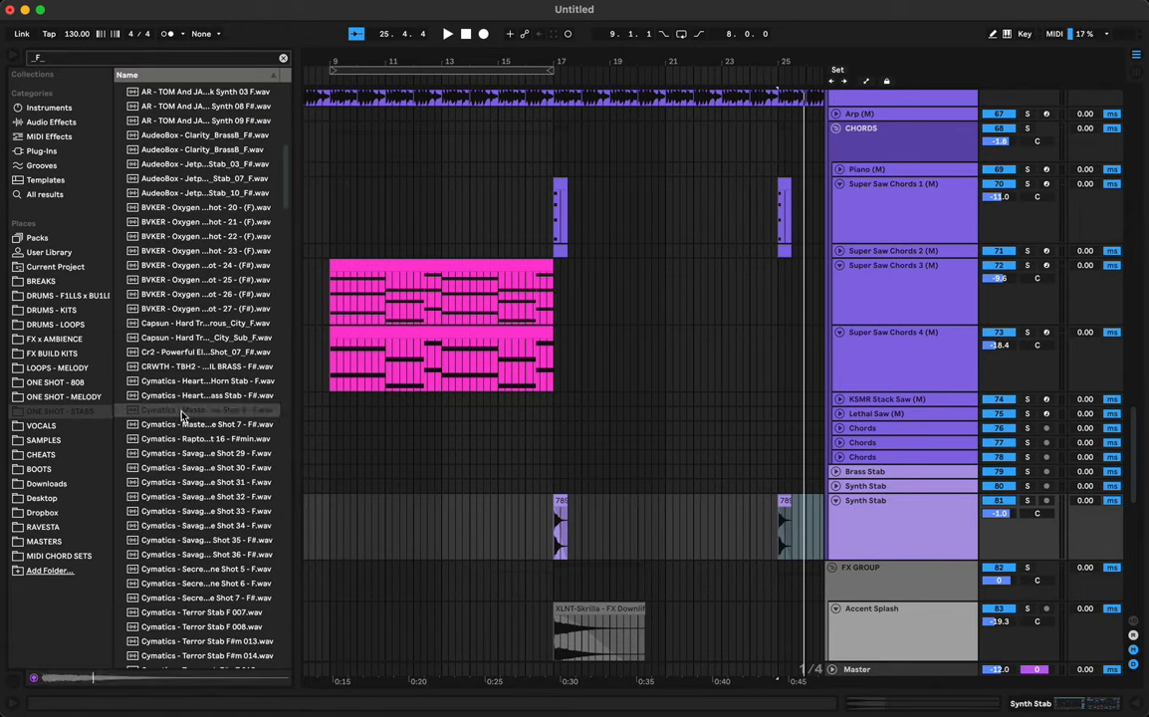
left_click(189, 381)
left_click(195, 399)
left_click(197, 411)
left_click_drag(197, 412, 559, 472)
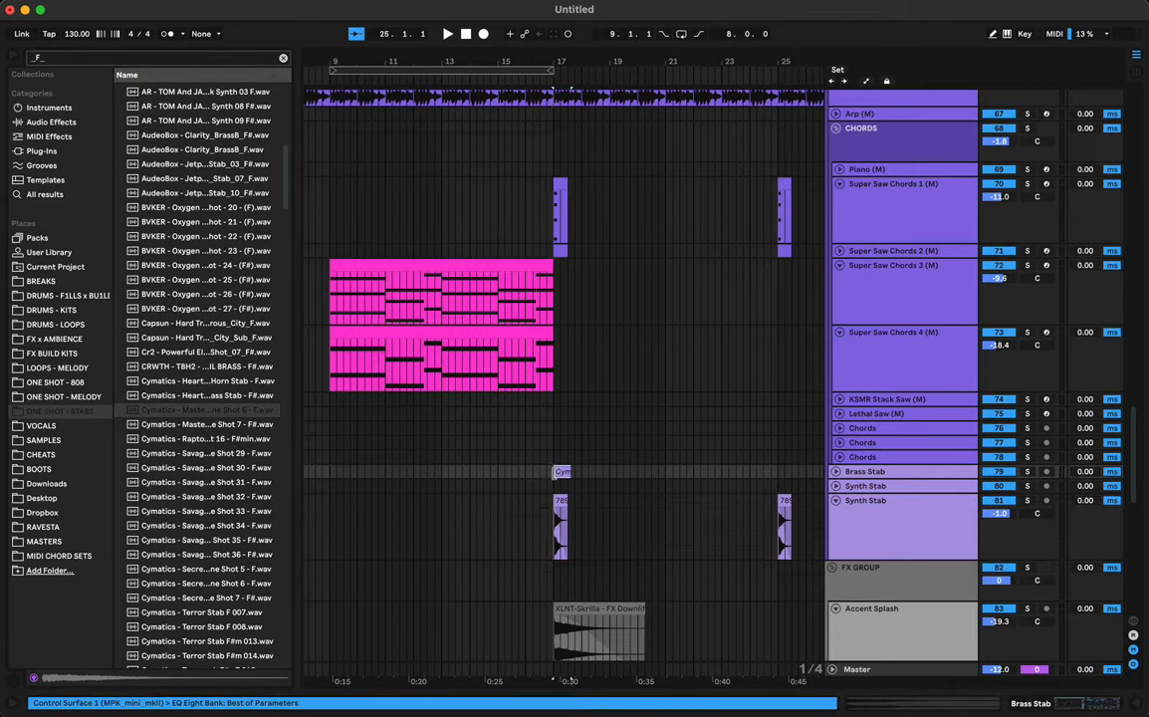
key("space")
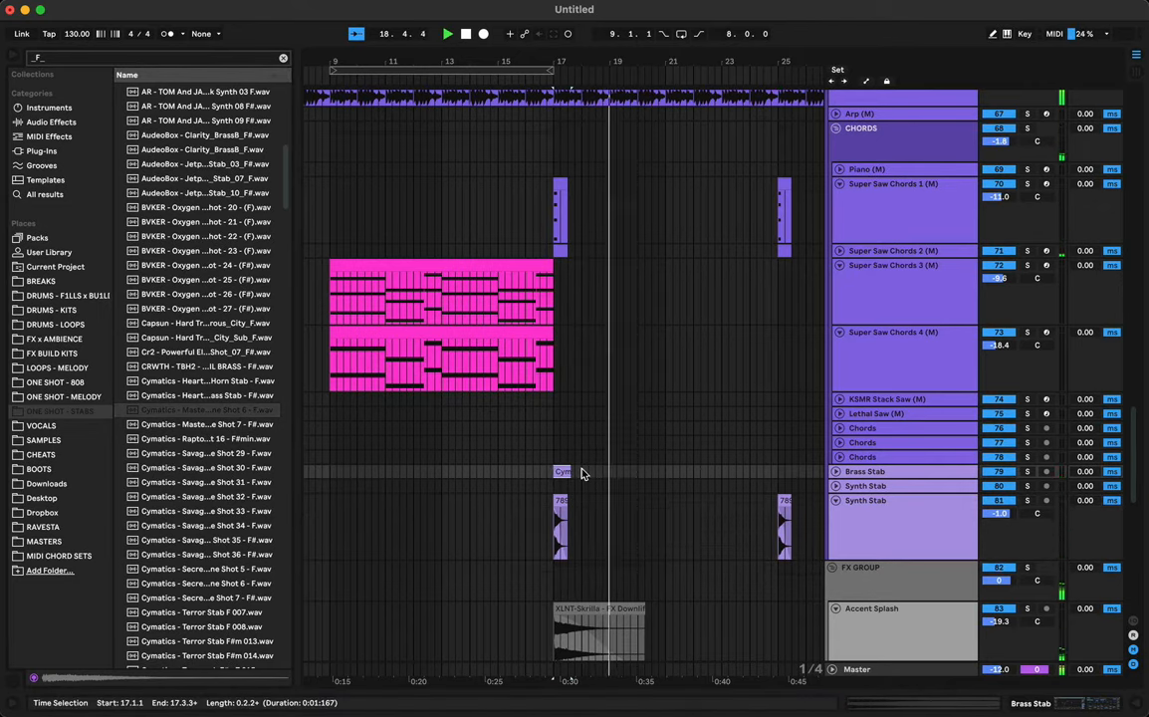
Step: Duplicate the eight bars from bar 17 on the Brass Stab track so the brass hit repeats at bar 25, and play it
left_click(772, 477, "shift")
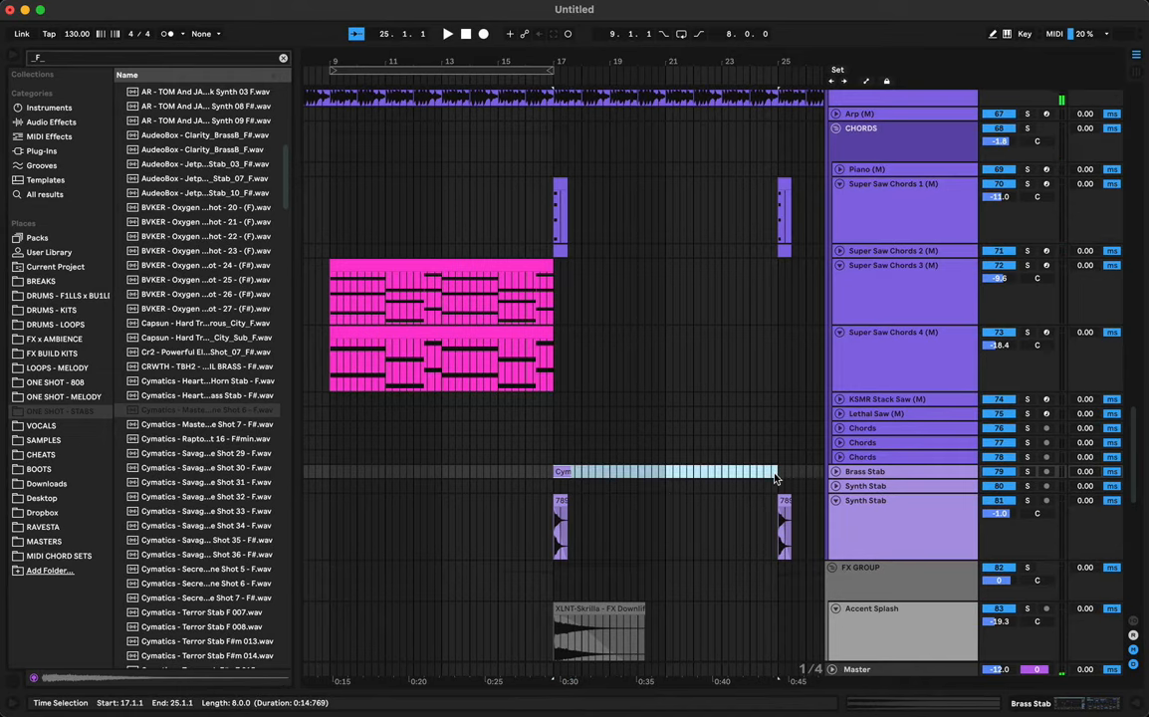
key("ctrl+d")
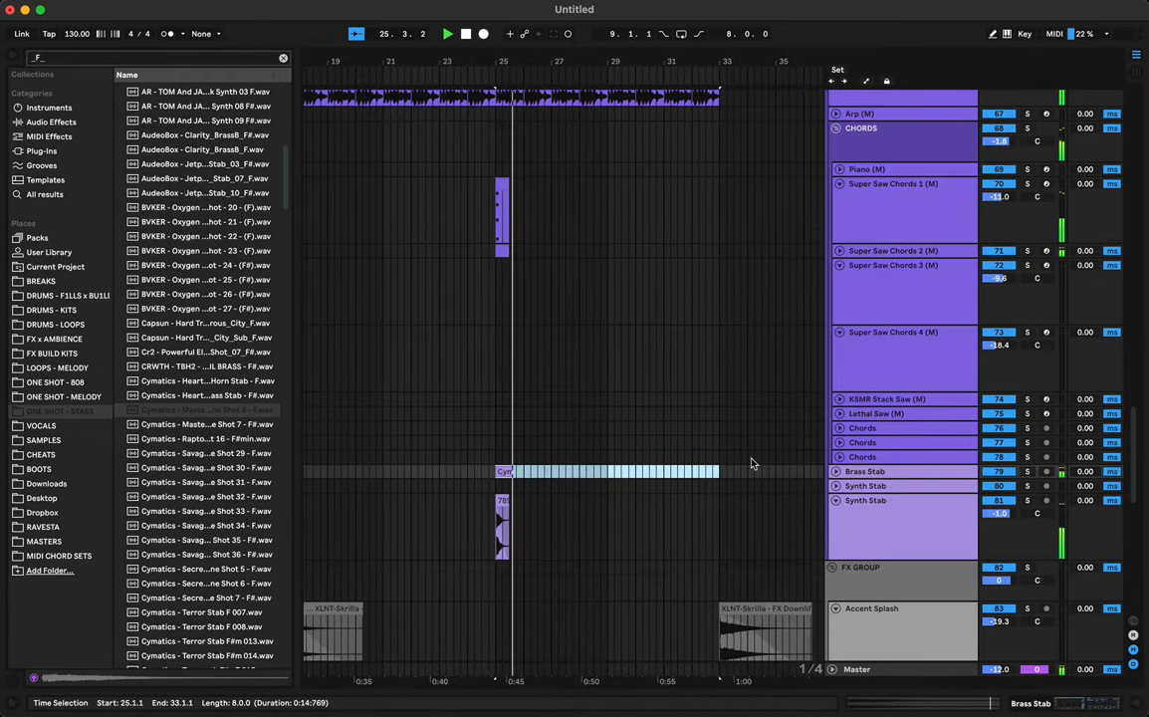
left_click(504, 472)
key("space")
key("space")
Step: Play the drop repeatedly from bar 17 to check the brass and synth stabs against the super saw chords
left_click_drag(548, 68, 537, 25)
key("space")
left_click(418, 470)
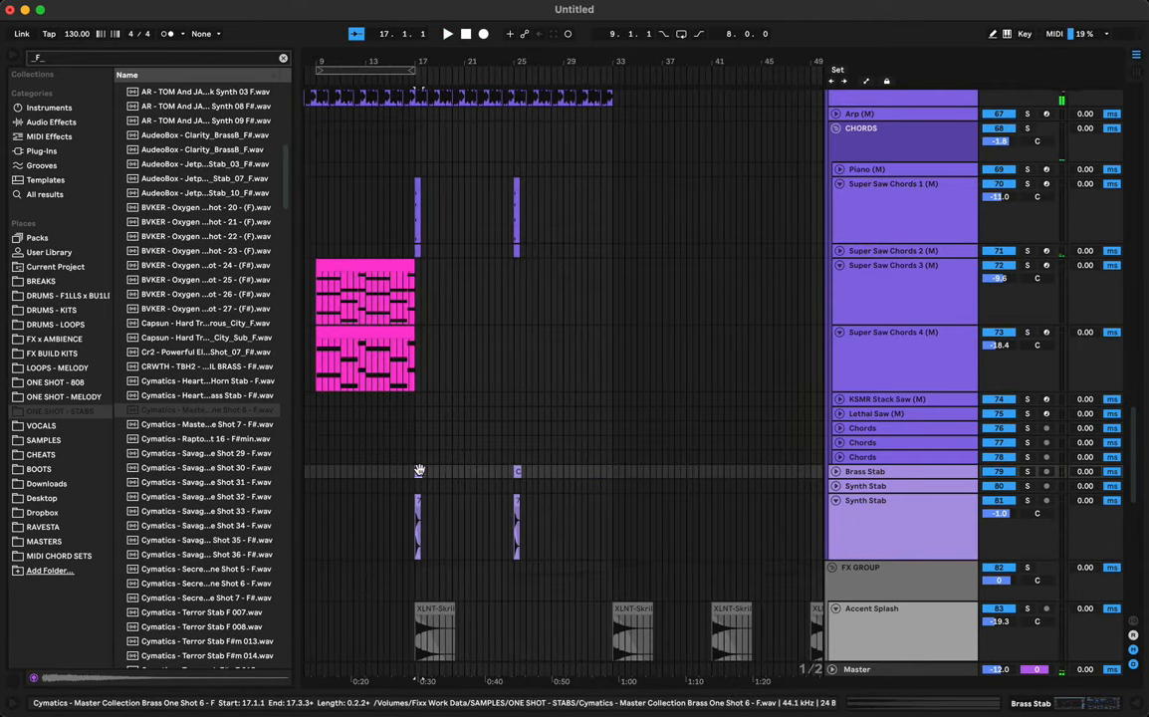
key("space")
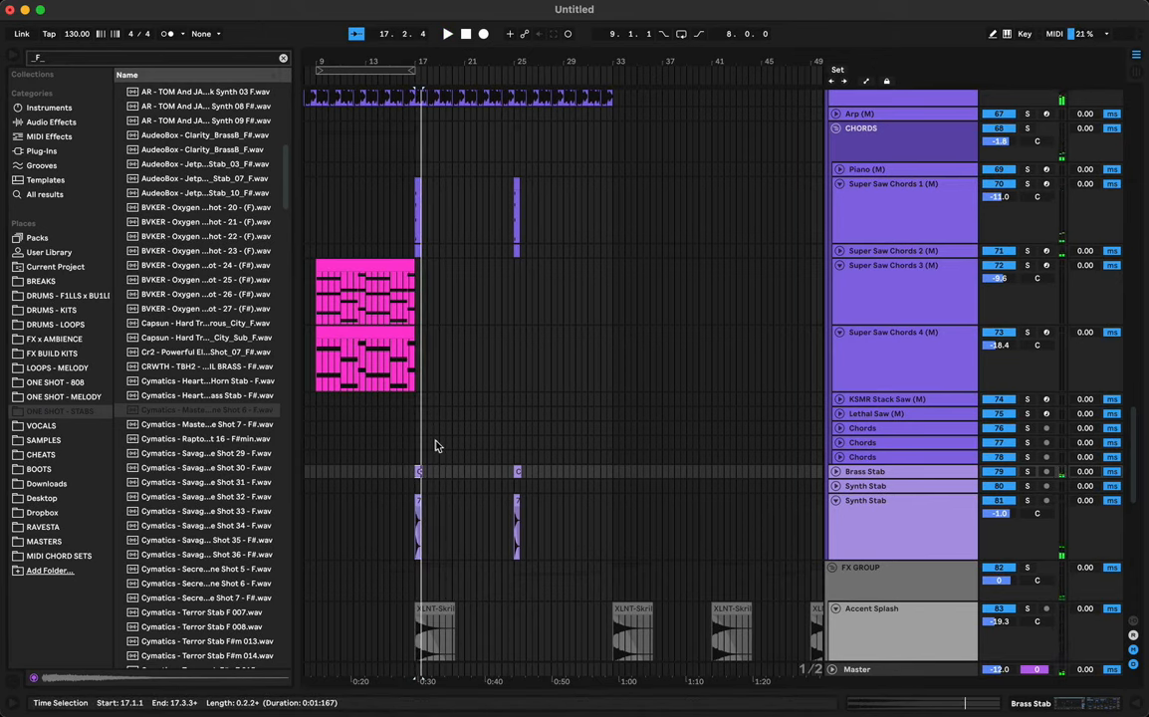
key("space")
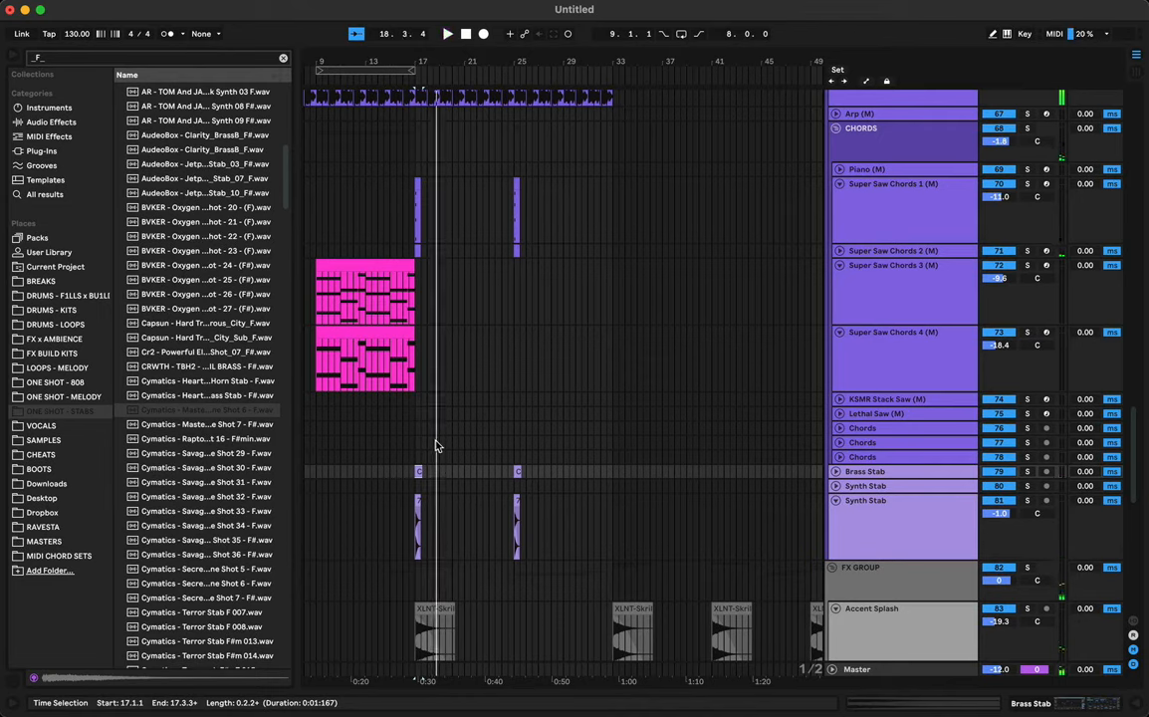
key("space")
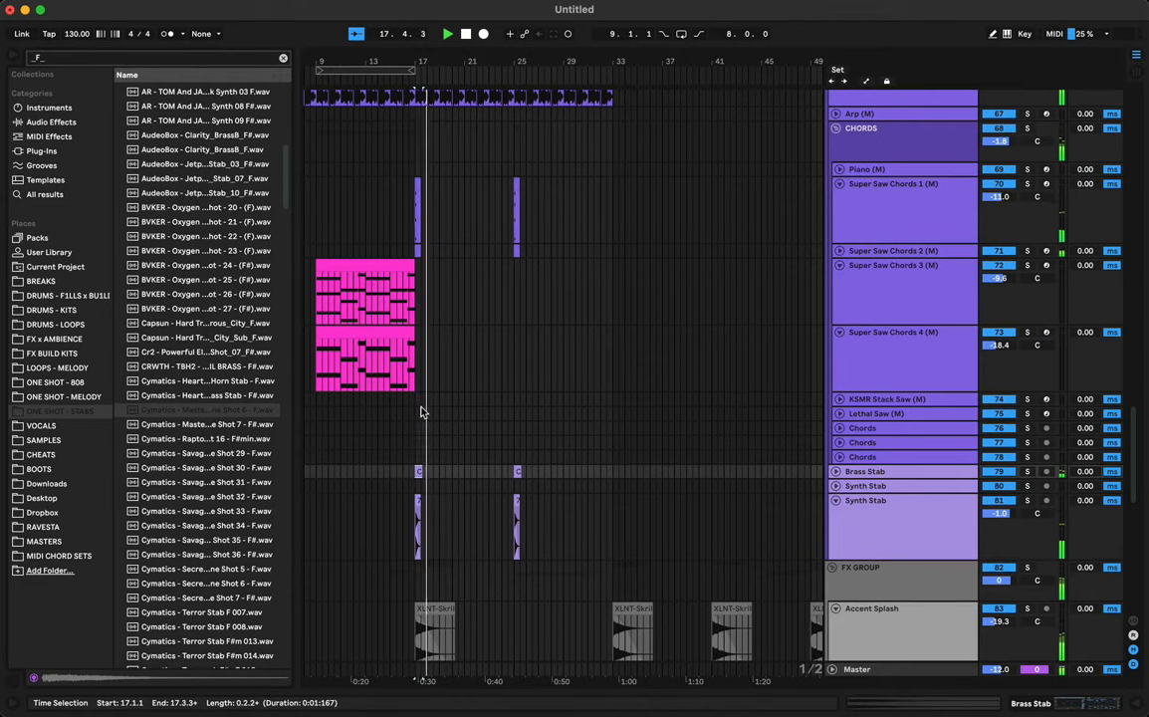
key("space")
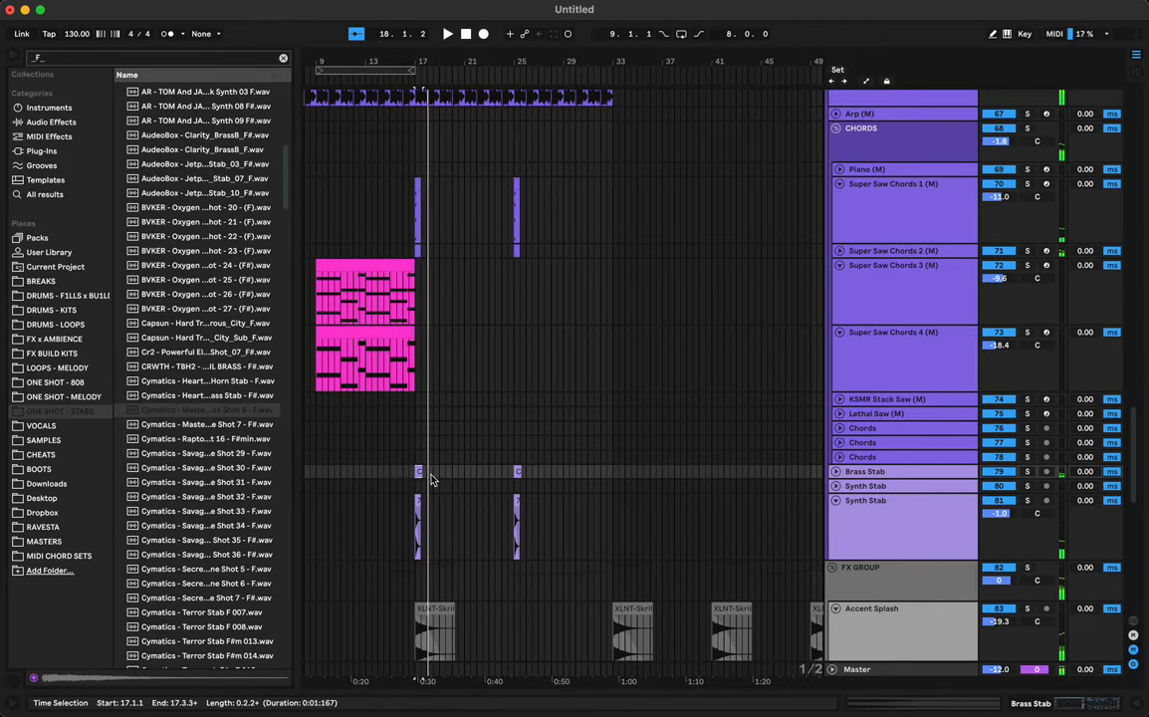
left_click(614, 477, "shift")
left_click(614, 516, "shift")
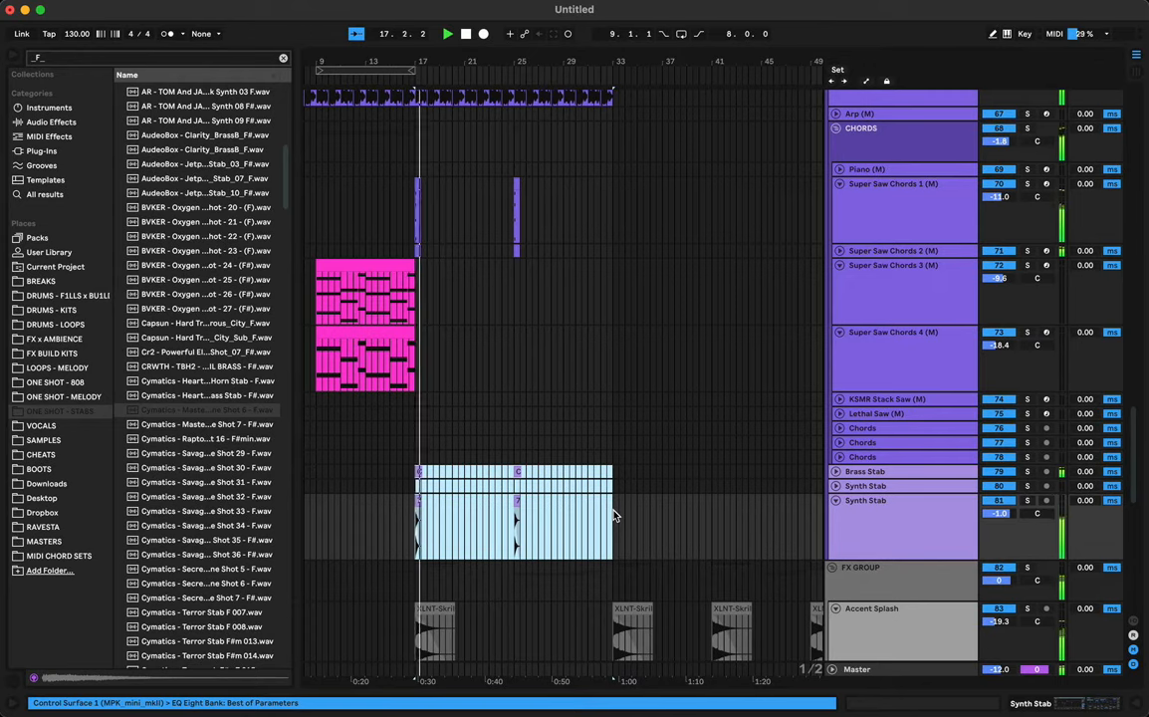
left_click(614, 516)
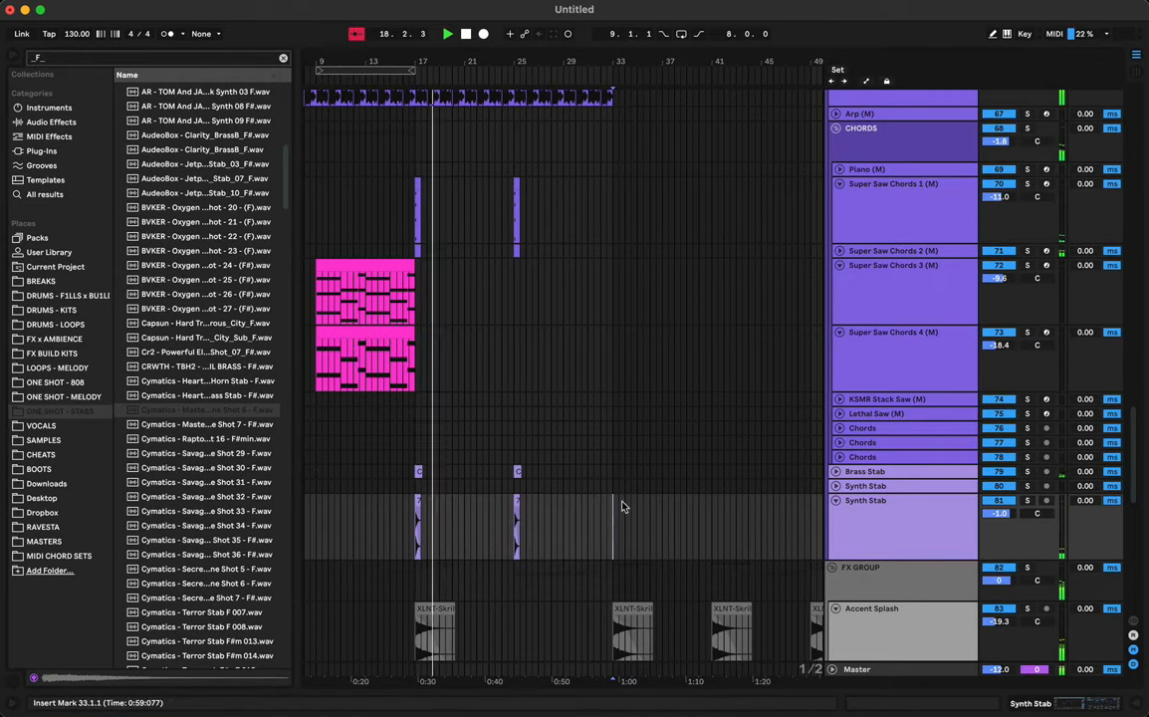
Step: Play the drop from the brass stab clip at bar 17 to hear it with the synth stab and super saw chords
left_click(621, 504)
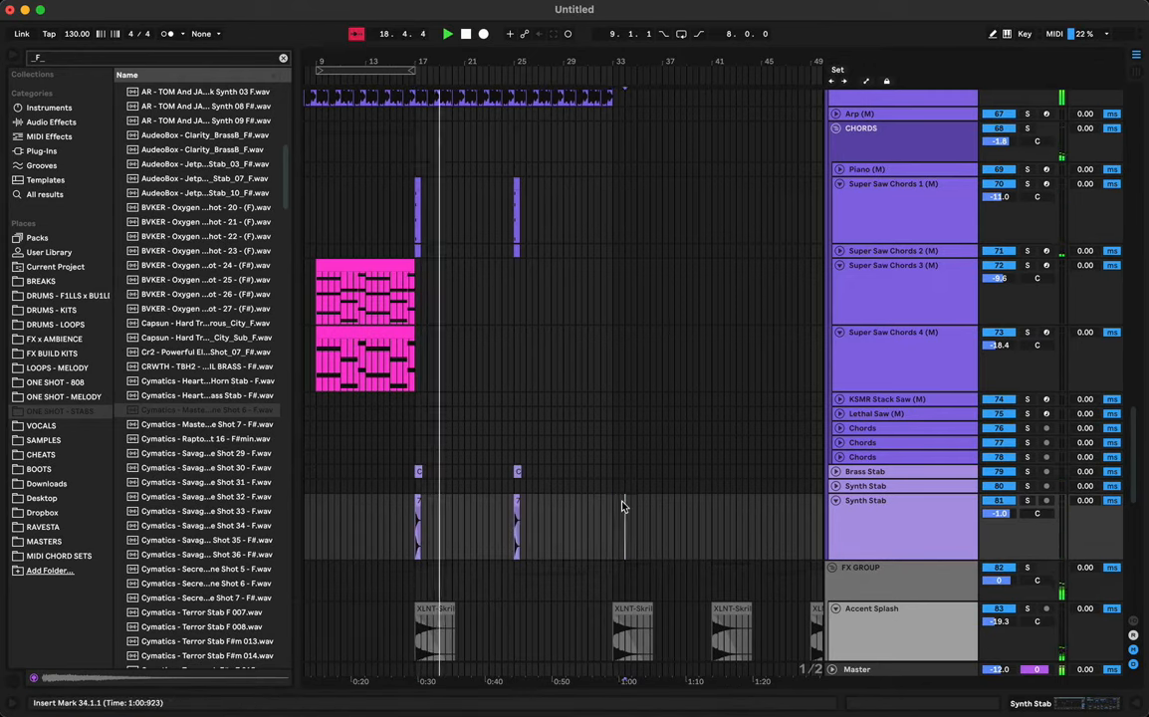
left_click(417, 469)
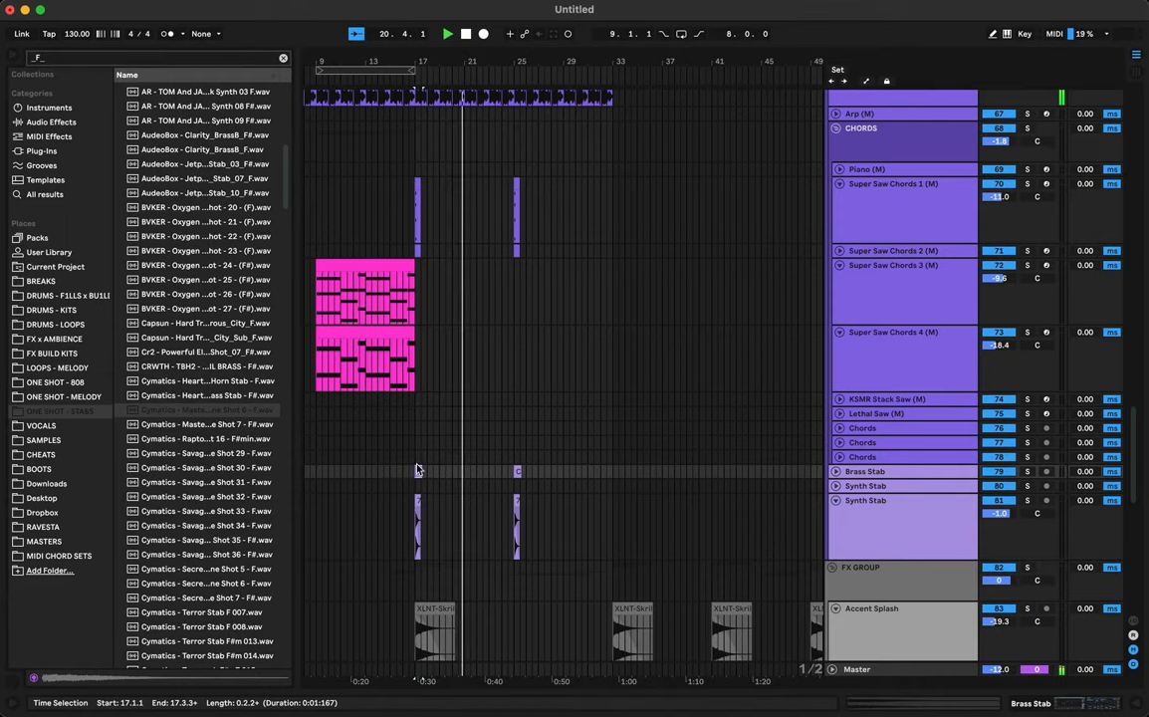
left_click(418, 471)
key("space")
key("space")
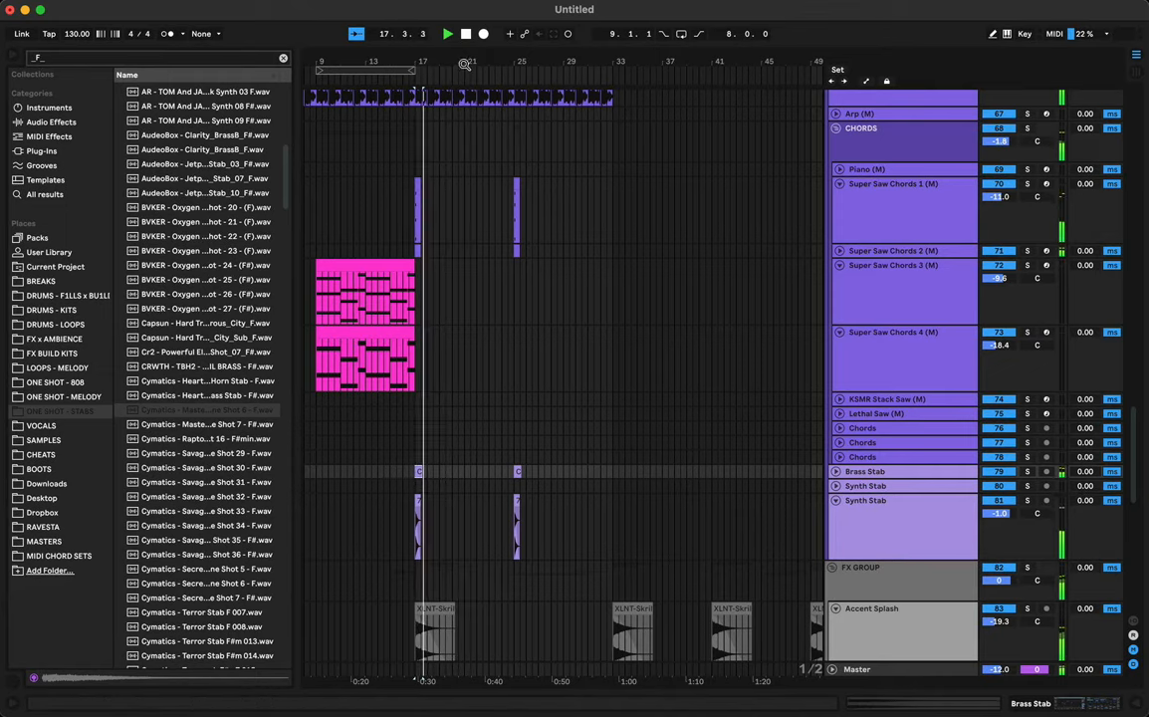
Step: Play the lead-in to the drop from bar 15.3 and review the drum, bass and stab tracks
left_click_drag(464, 64, 597, 134)
left_click(510, 229)
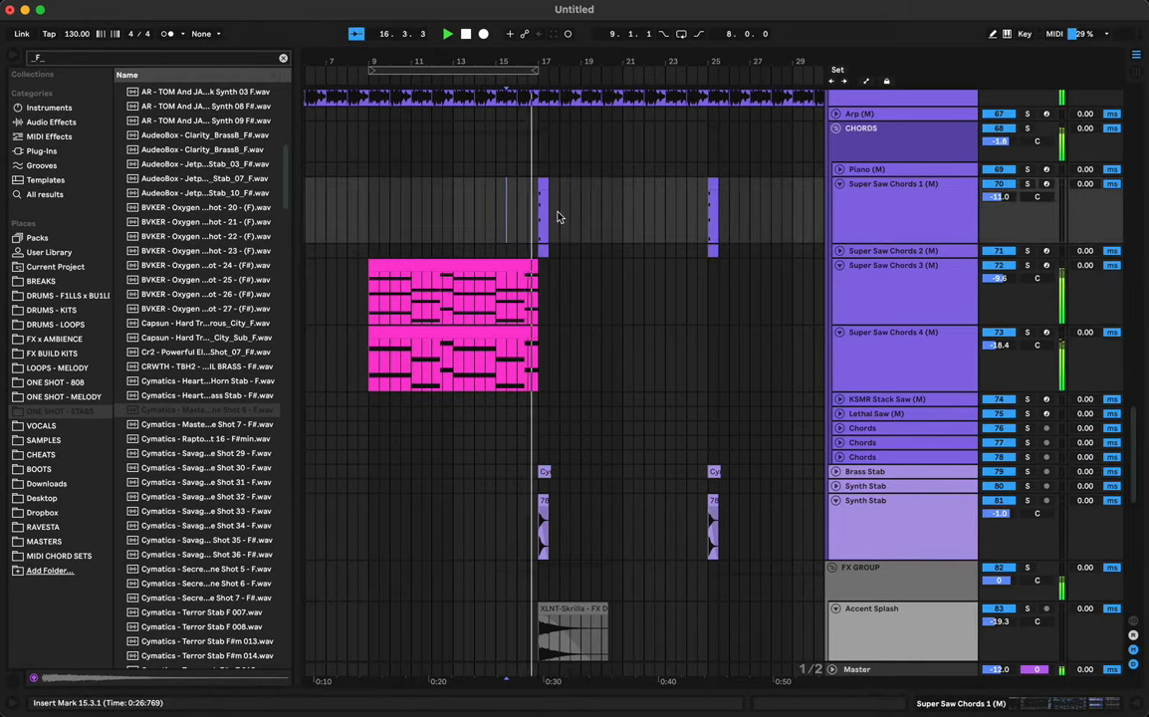
scroll(574, 235, "up", 10)
scroll(576, 235, "up", 15)
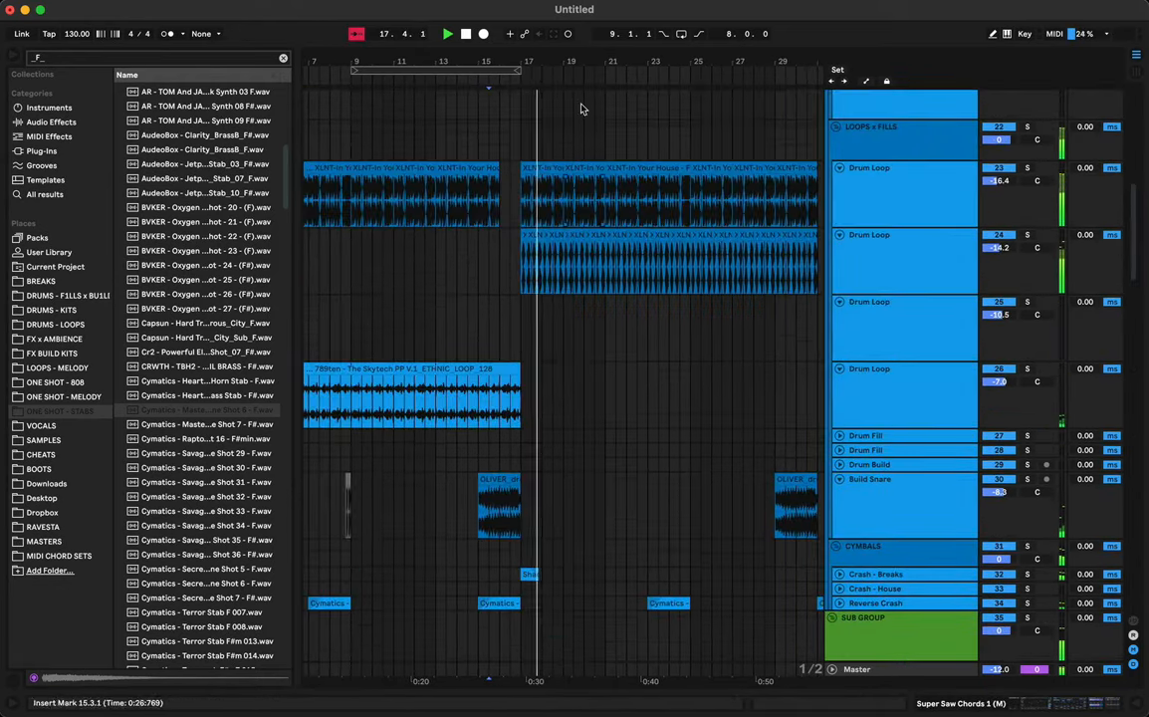
left_click_drag(590, 60, 563, 61)
scroll(629, 336, "down", 20)
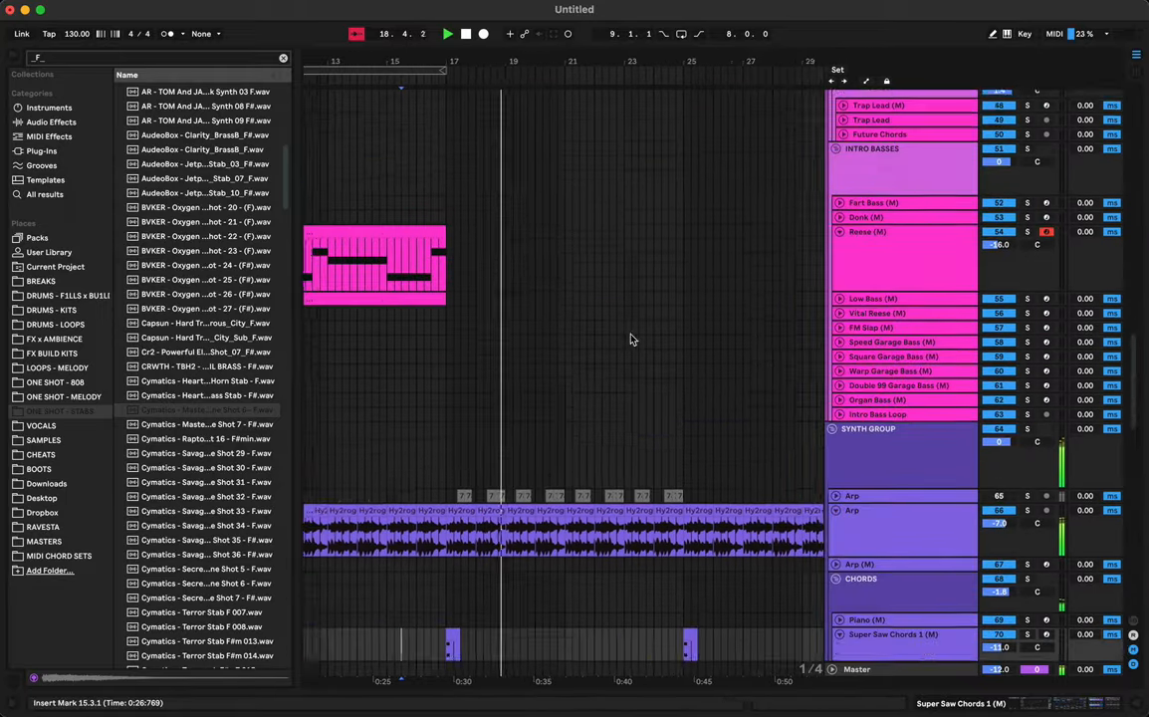
scroll(629, 337, "down", 10)
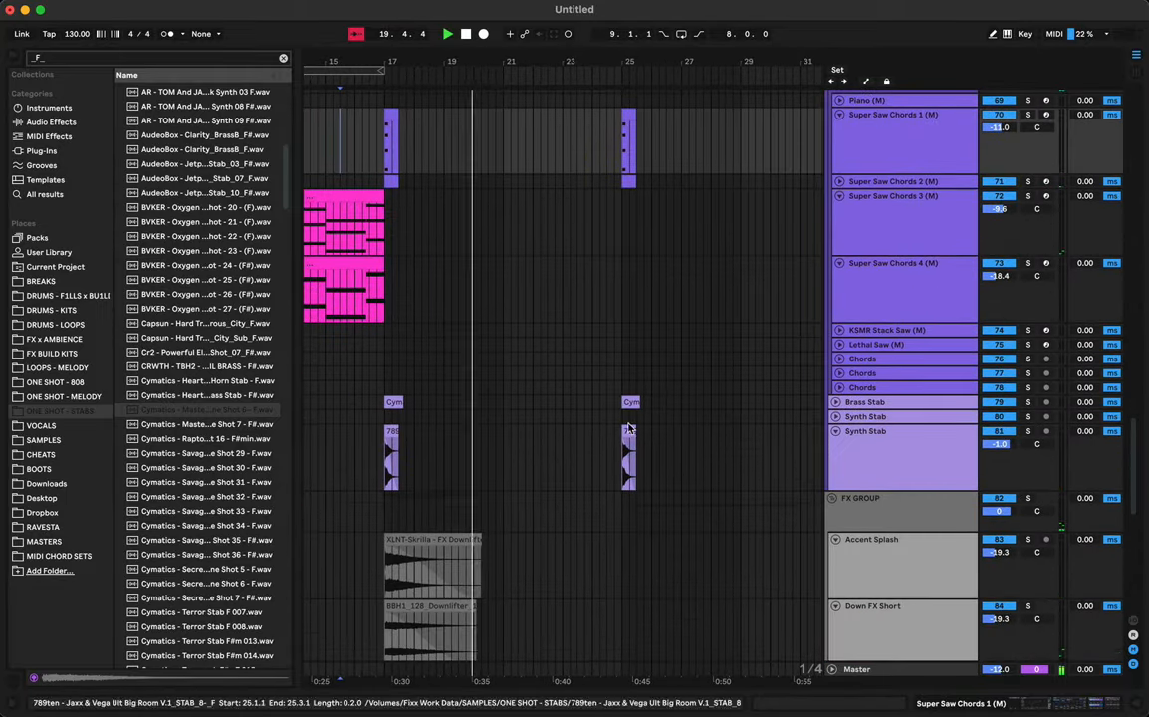
Step: Copy the bar 25 super saw chord clips to 24.3 on Super Saw Chords 1 and 2 and lengthen their notes to fill the half bar
left_click(627, 116)
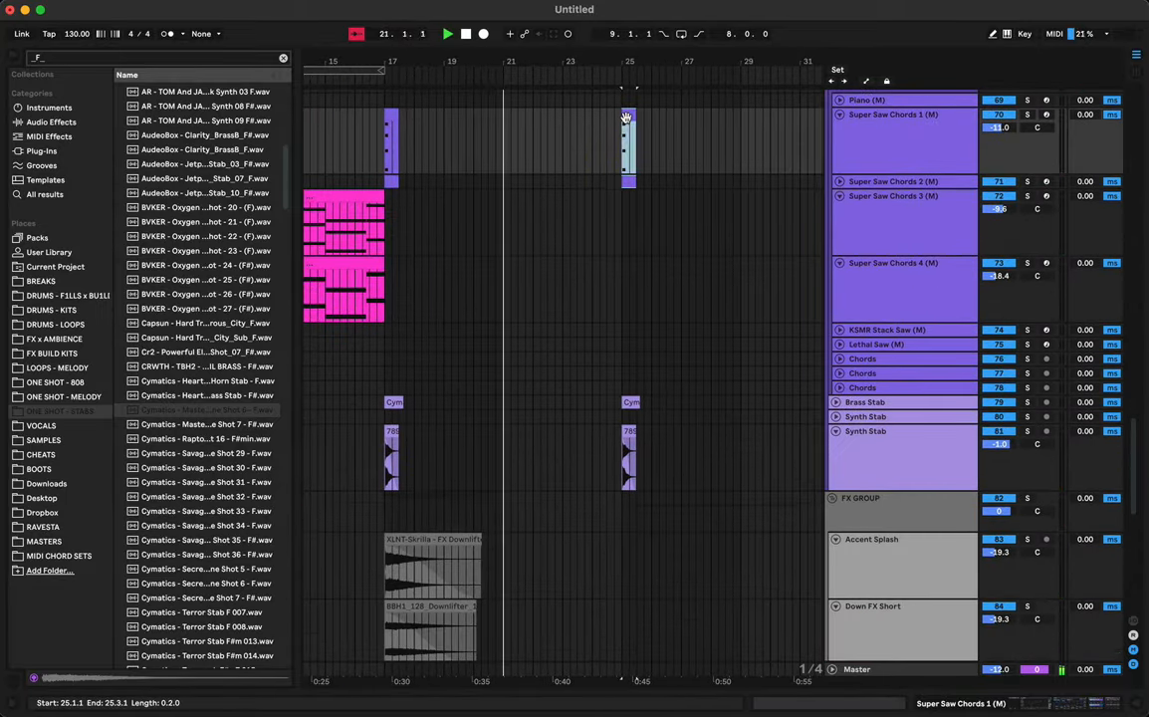
mouse_move(627, 115)
left_mouse_down()
mouse_move(600, 118)
mouse_move(615, 116)
left_mouse_up()
double_click(615, 116)
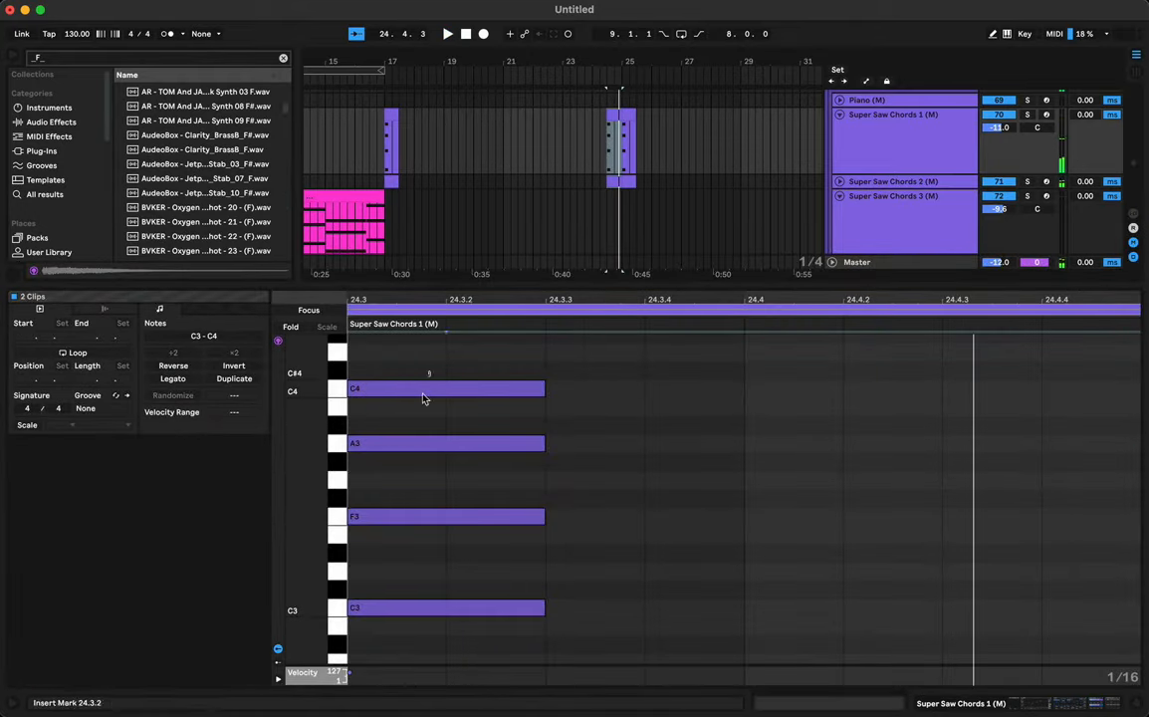
key("super+a")
left_click_drag(544, 612, 1138, 610)
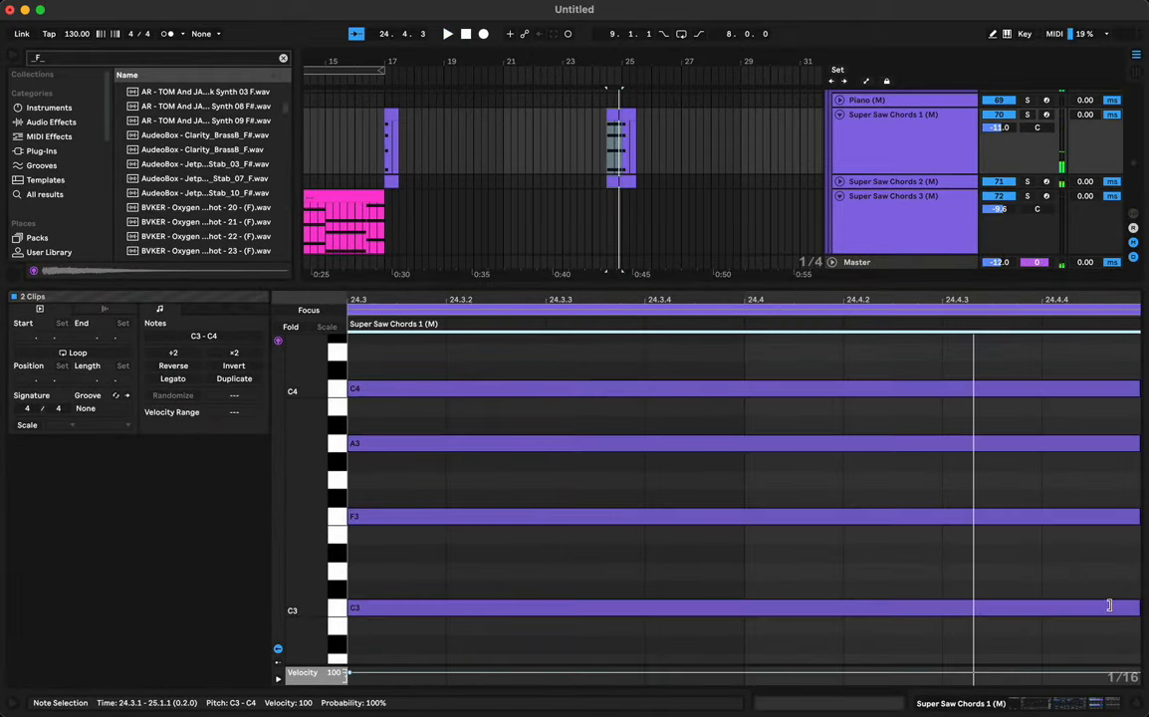
Step: Raise the top C4 note of the chord at 24.3 to C#4 and play it
scroll(806, 633, "up", 5)
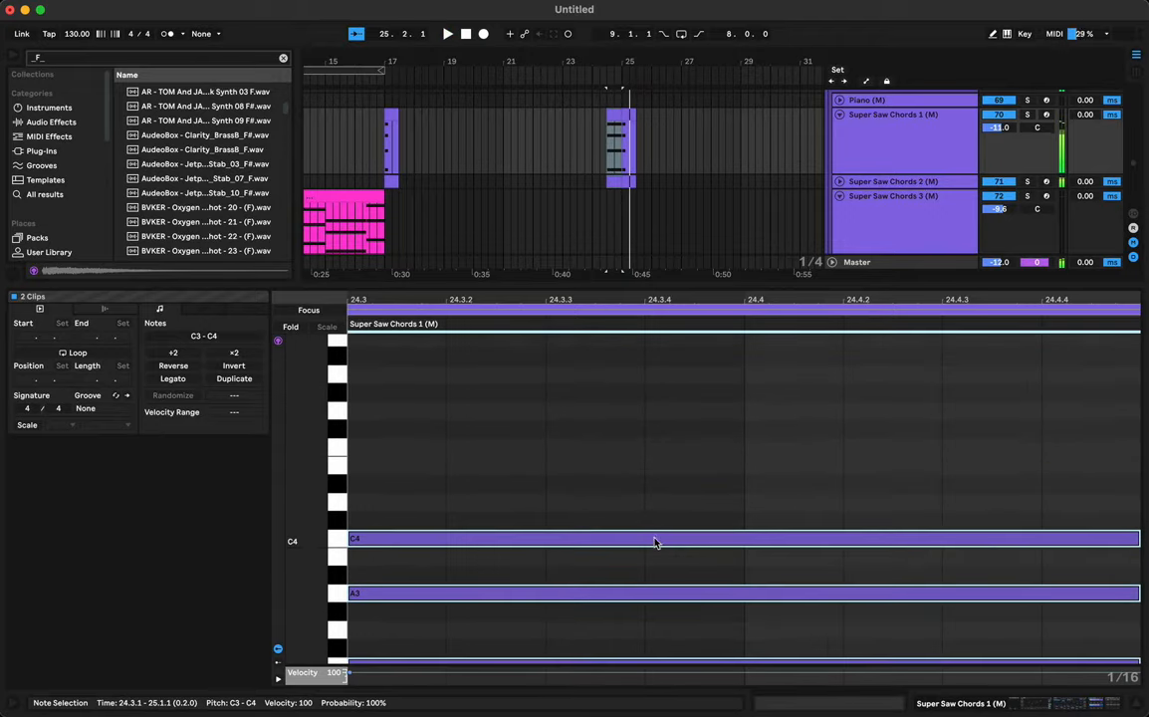
left_click(572, 538)
left_click(570, 539)
left_click(555, 549)
left_click(559, 540)
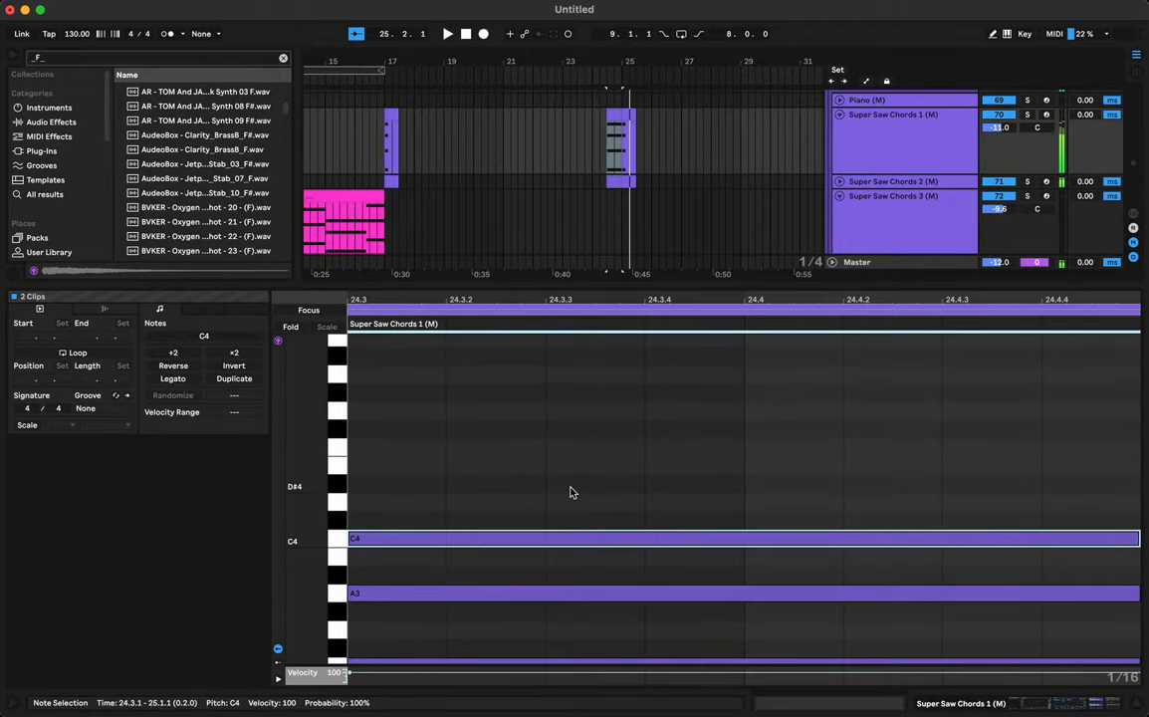
key("Up")
key("space")
key("space")
Step: Raise the remaining A3, F3 and C3 notes of the chord at 24.3 to A#3, F#3 and C#3
scroll(544, 470, "down", 3)
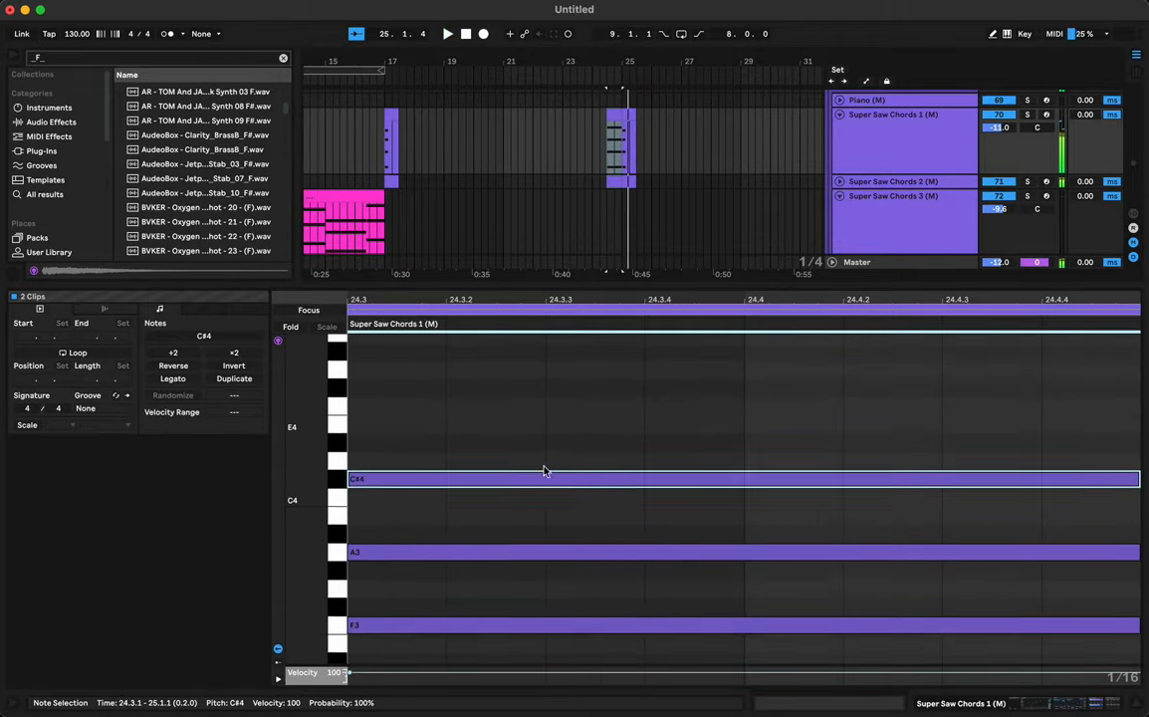
left_click(518, 501)
left_click(517, 516)
key("Up")
key("space")
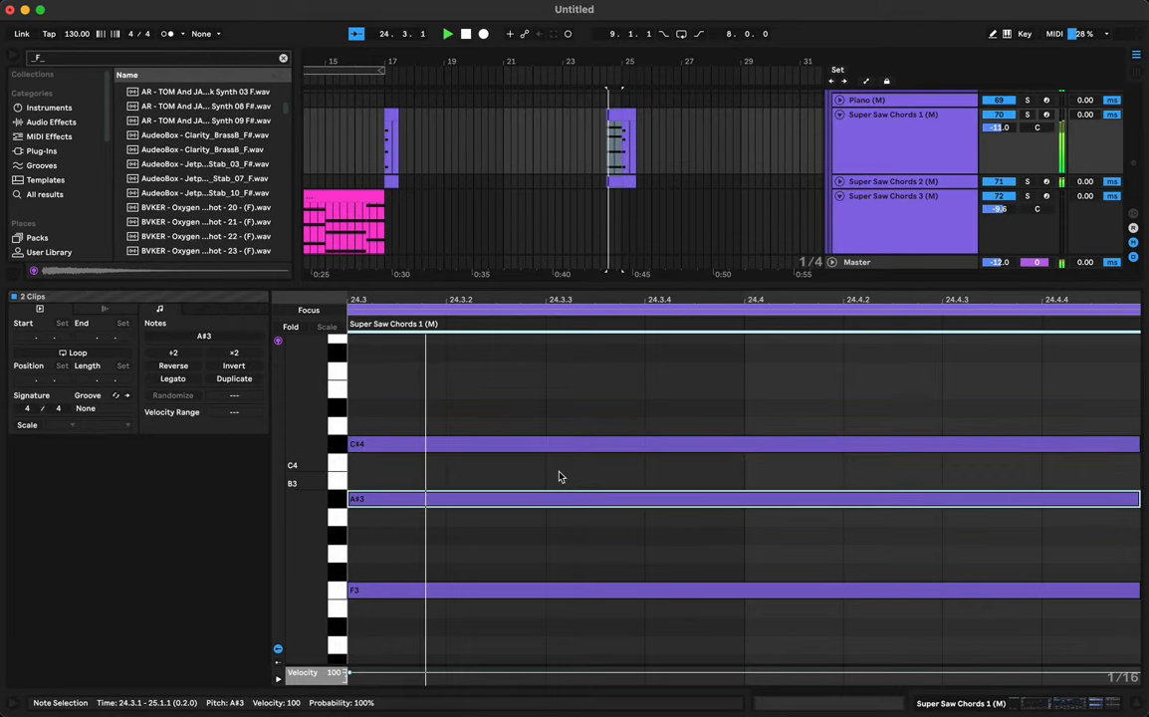
scroll(517, 483, "down", 3)
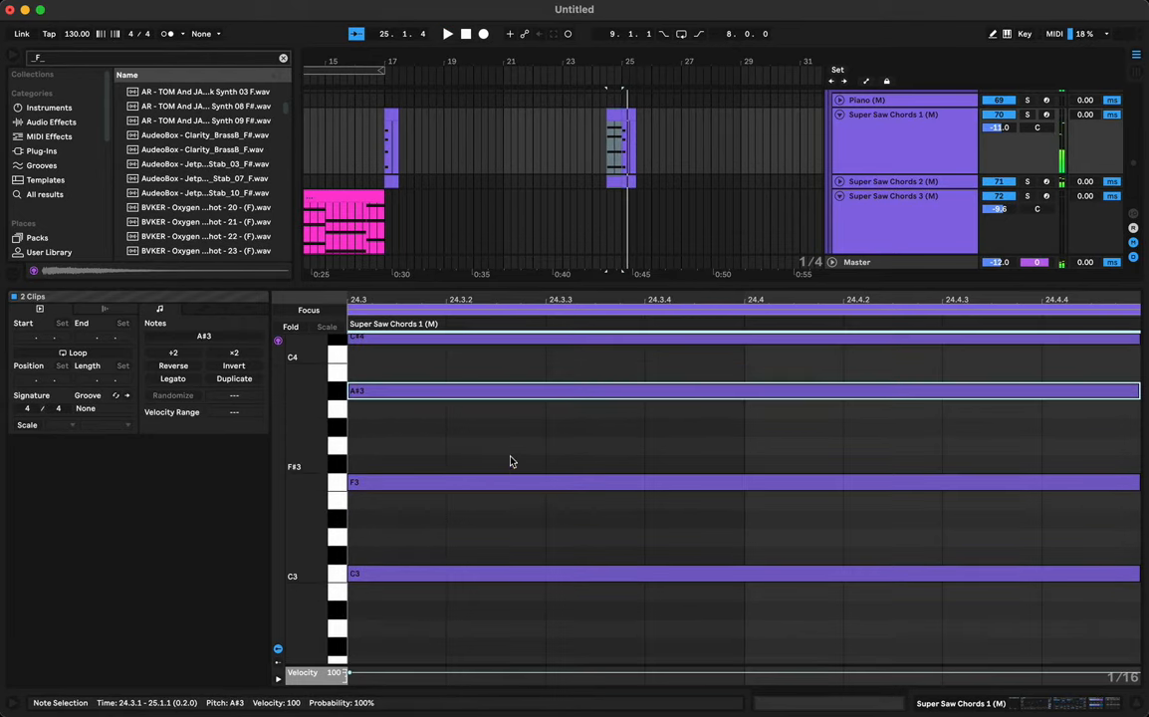
left_click(493, 482)
key("Up")
left_click(468, 573)
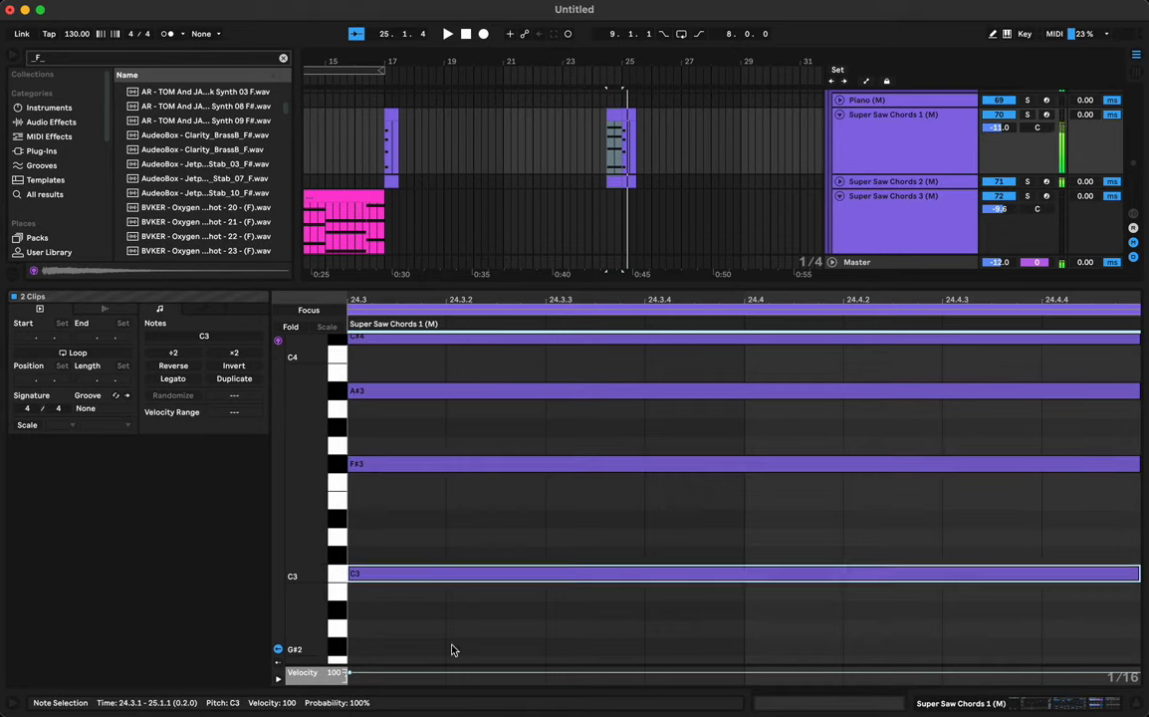
key("Up")
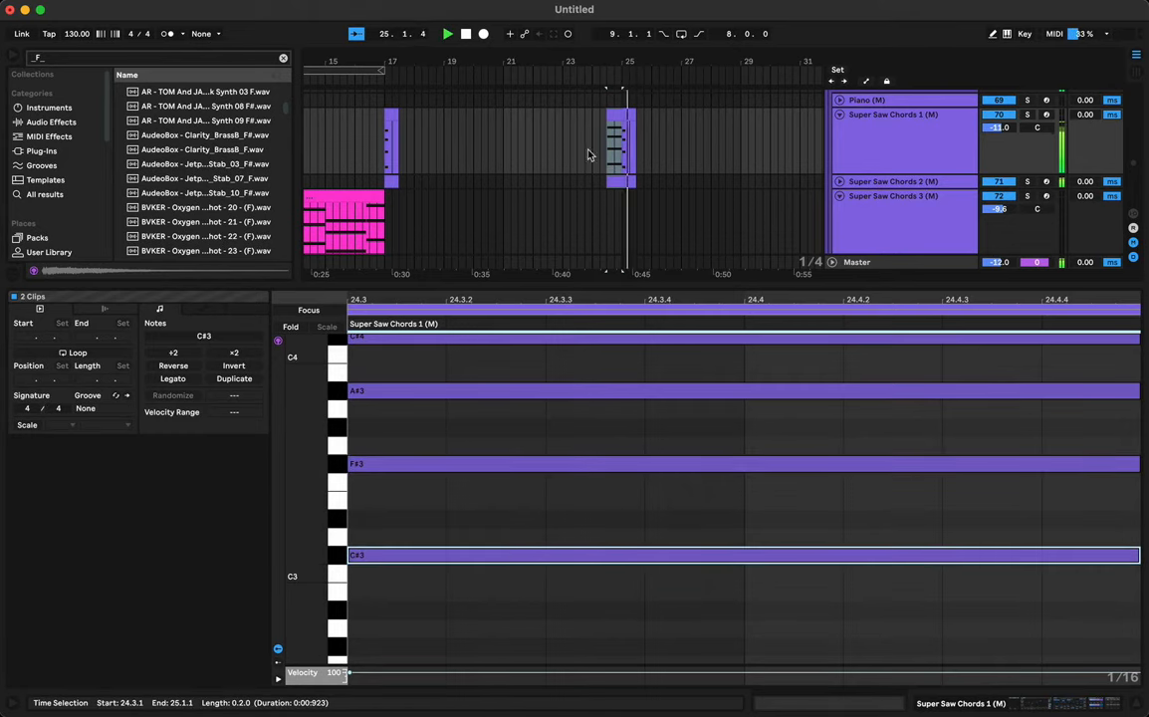
Step: Play the pickup chord at 24.3 into bar 25, replay the drop from bar 17, and close the note editor
key("space")
left_click(615, 181)
key("space")
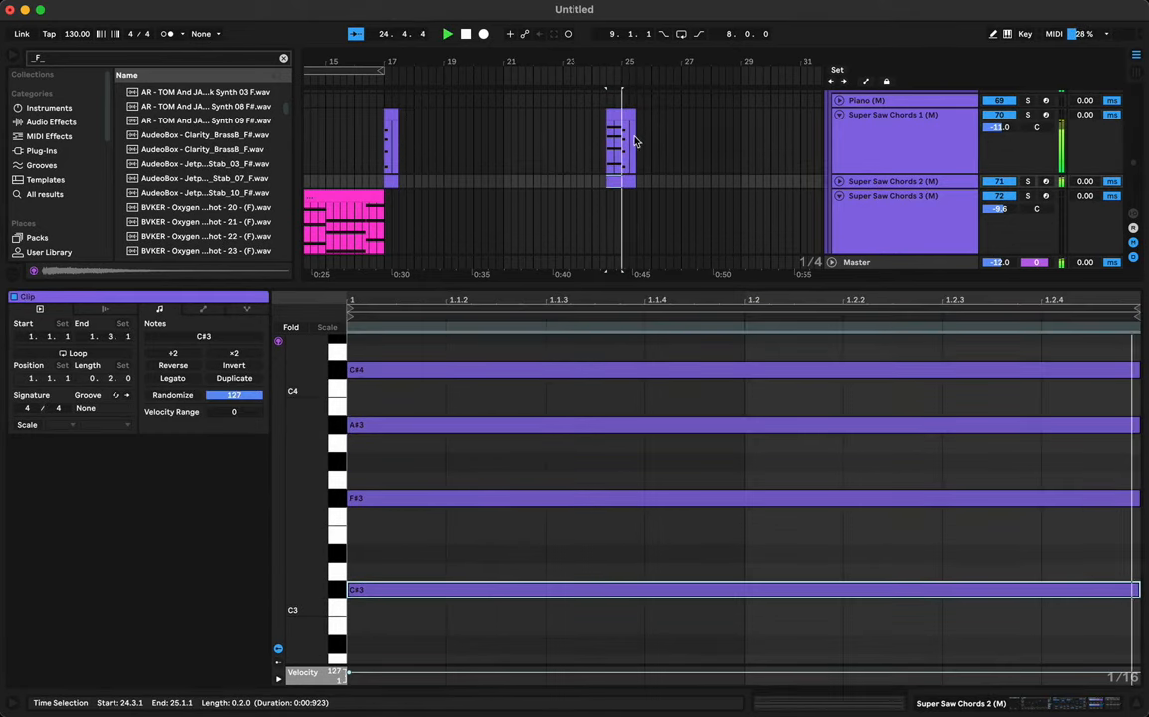
left_click_drag(617, 56, 619, 26)
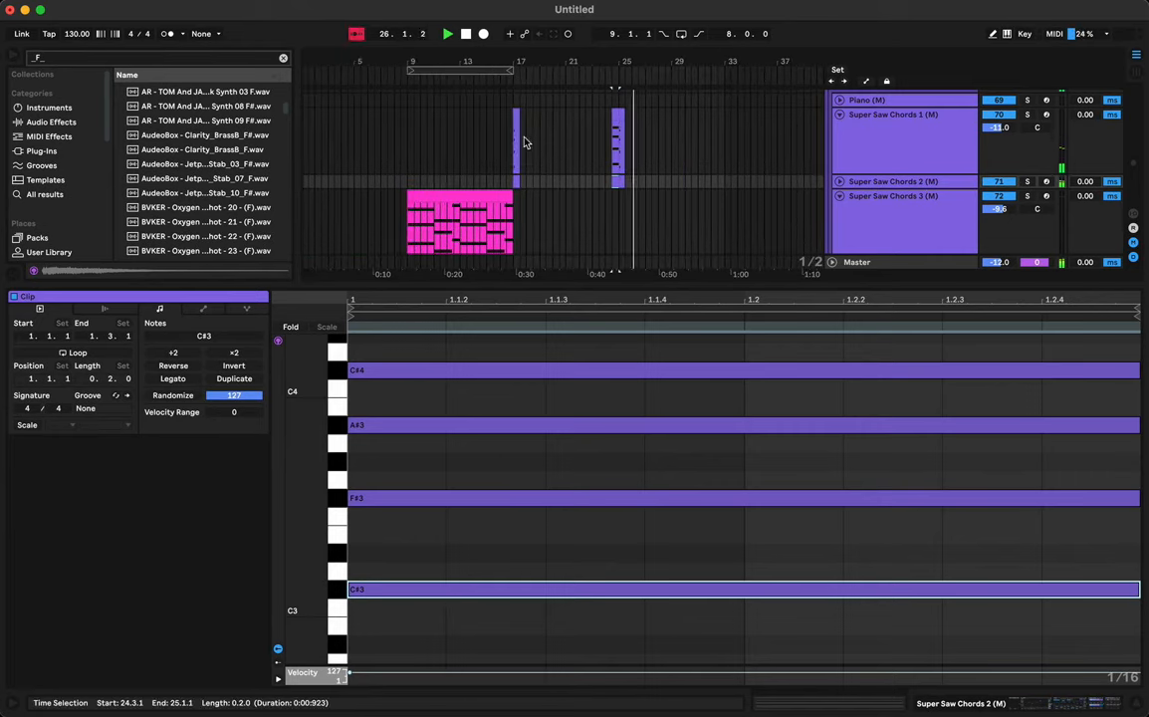
left_click(515, 115)
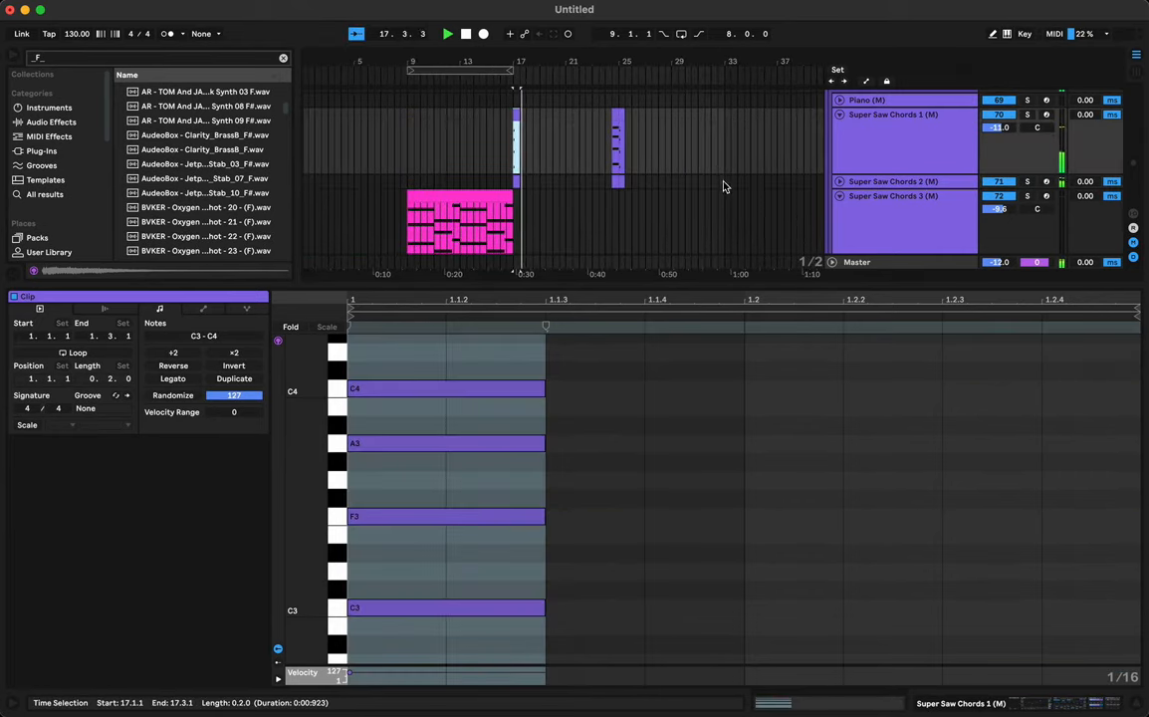
double_click(637, 286)
Step: Review the arrangement during playback, examine the effects chain on the Girly Vox track, and replay from bar 17 on VOX GROUP
scroll(611, 387, "down", 2)
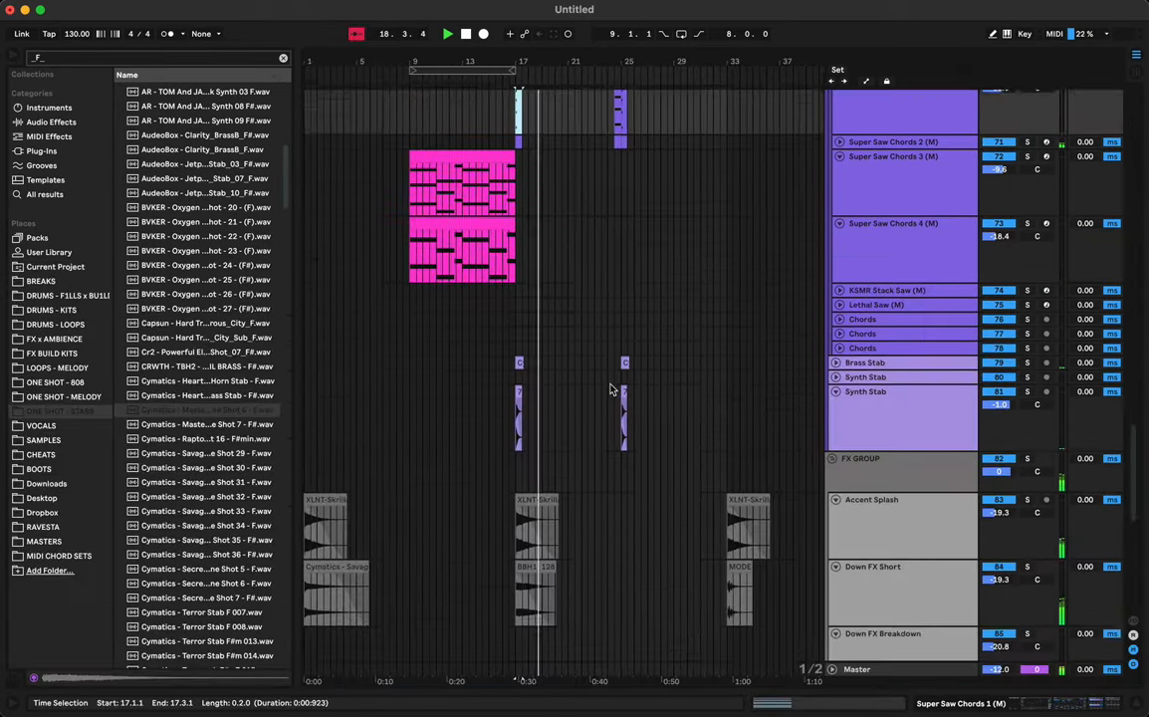
scroll(611, 389, "down", 10)
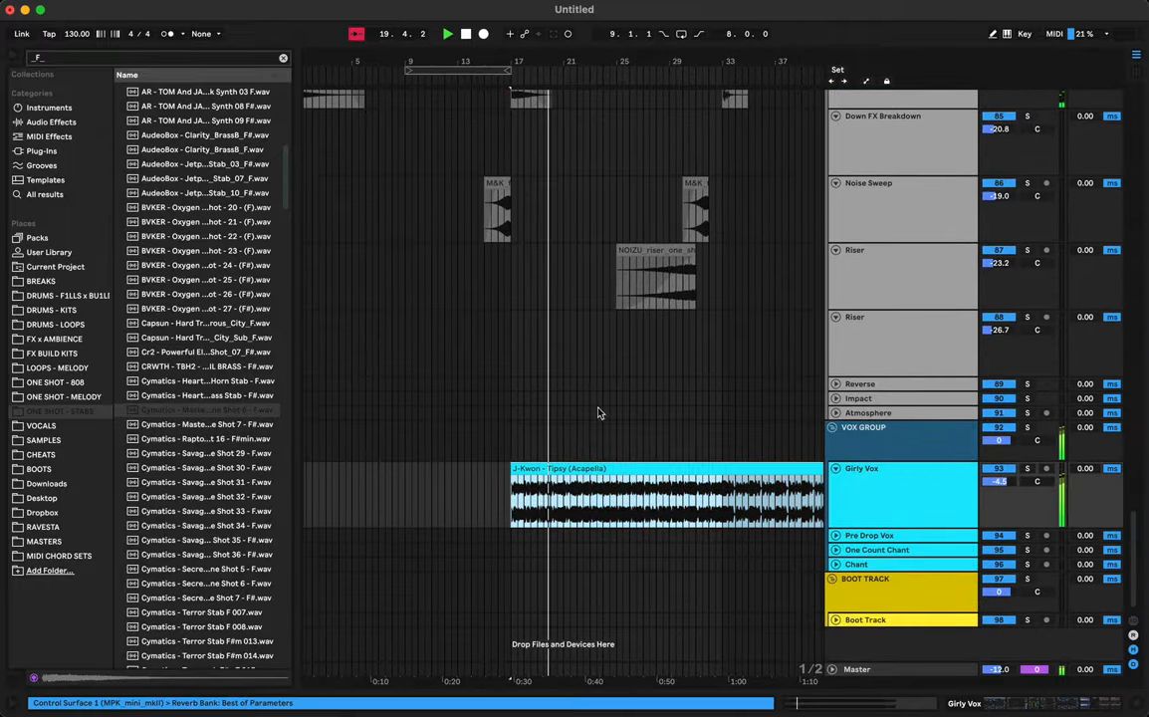
scroll(595, 411, "up", 12)
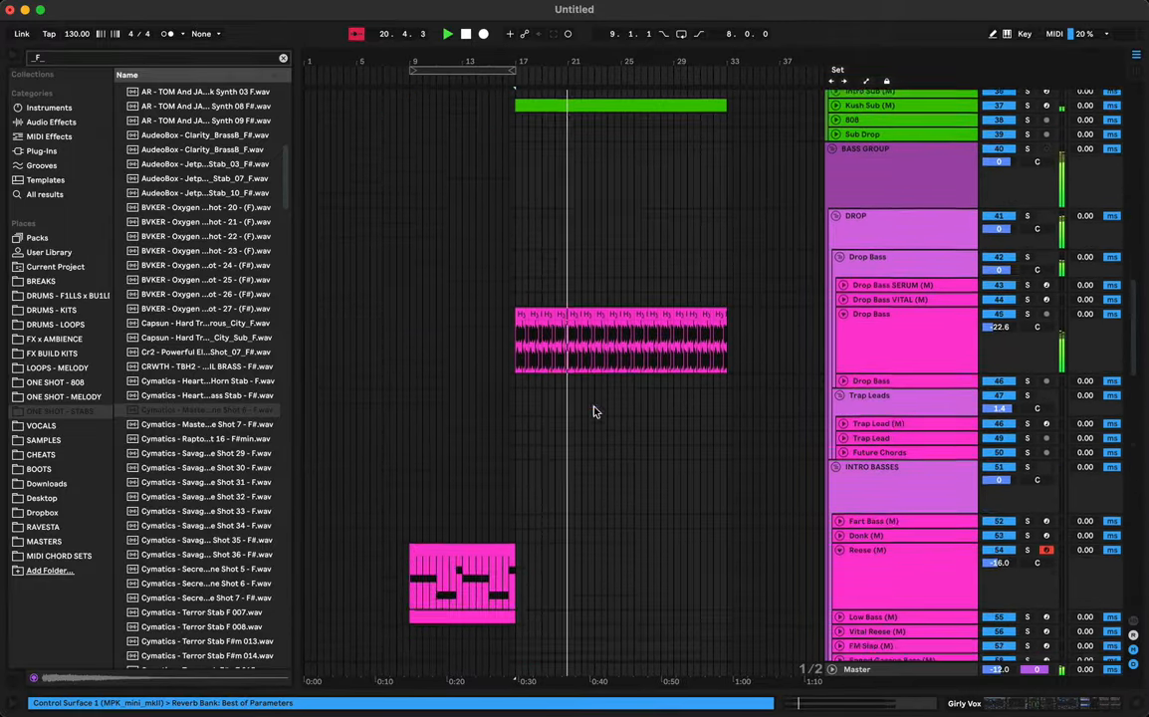
scroll(594, 411, "down", 12)
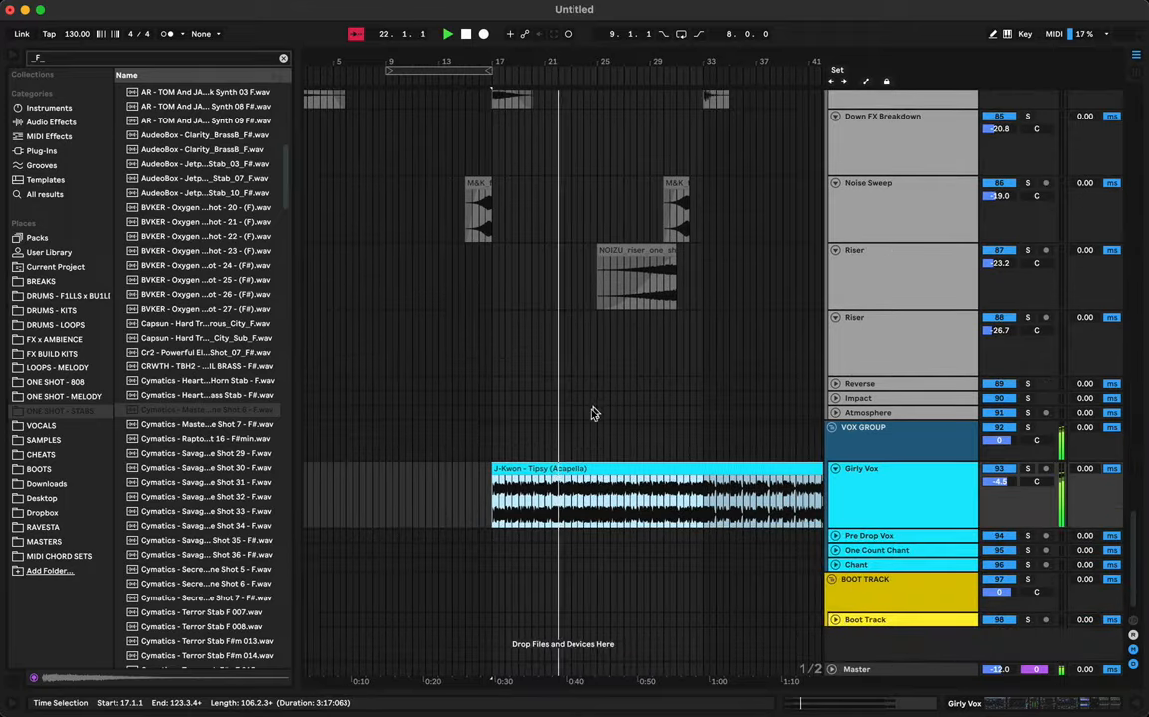
left_click(585, 480)
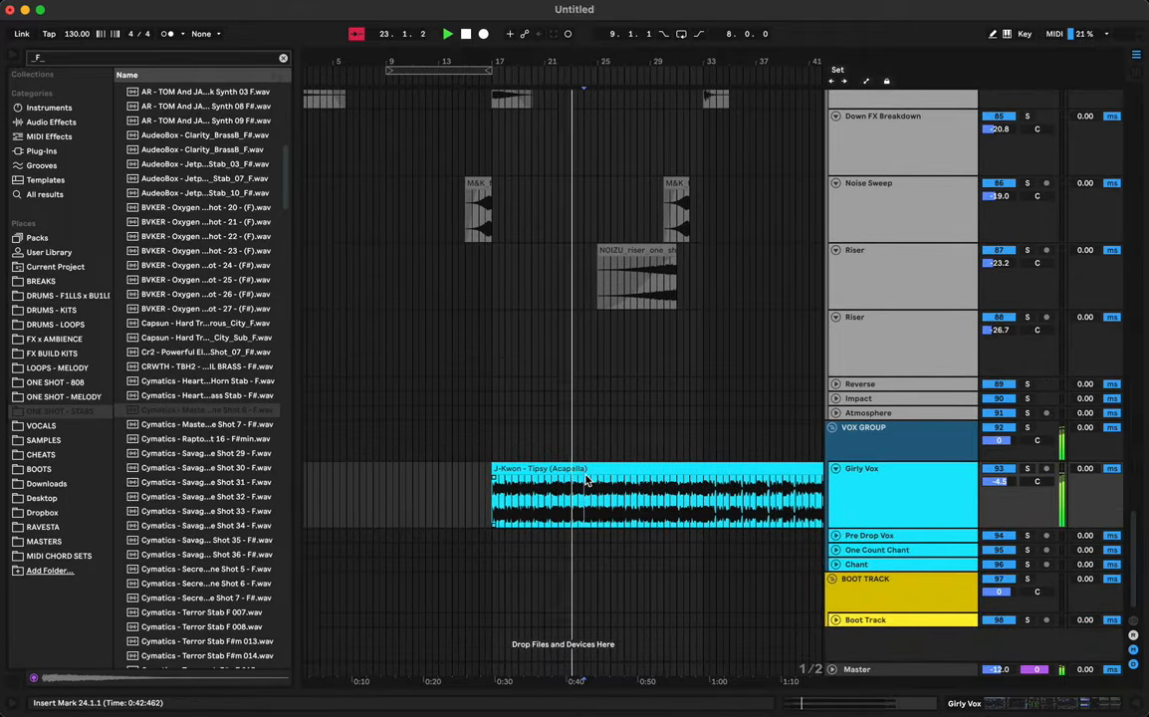
key("shift+Tab")
scroll(661, 579, "right", 10)
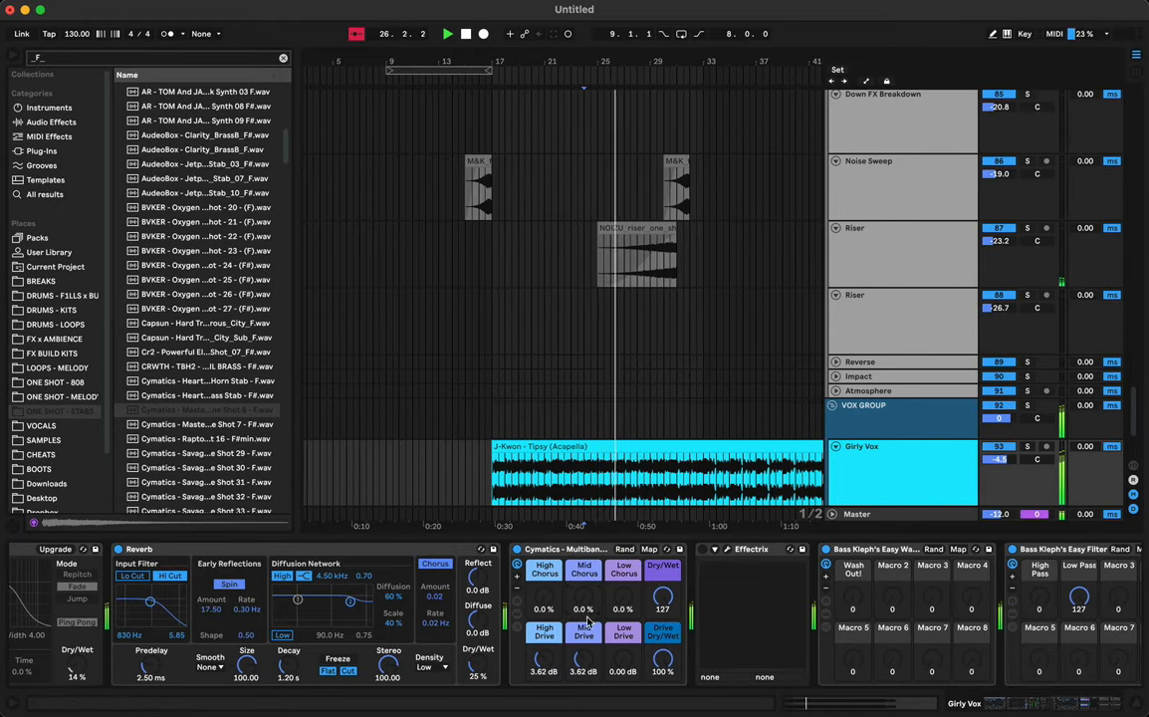
scroll(578, 665, "right", 10)
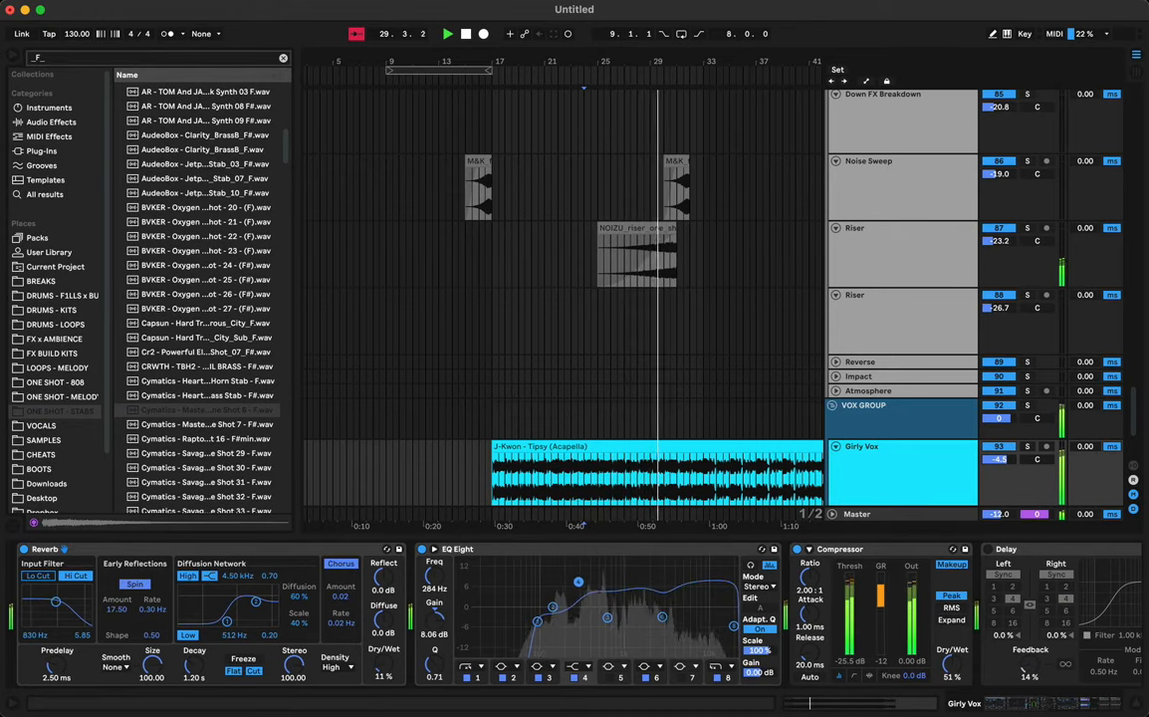
left_click(495, 409)
Step: Try moving the 16-bar Drop Bass audio from bar 17 to bar 33, play it there, then undo the move and replay
scroll(563, 425, "up", 15)
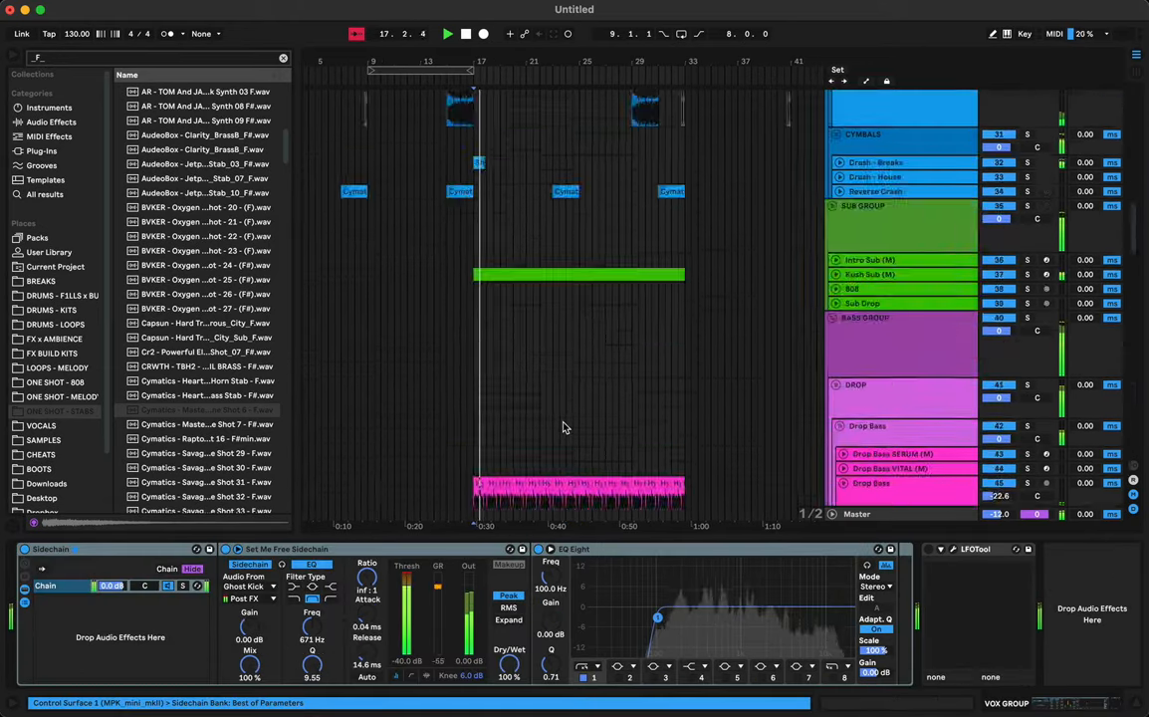
scroll(564, 425, "down", 6)
mouse_move(665, 451)
left_mouse_down()
mouse_move(453, 450)
mouse_move(672, 434)
left_mouse_up()
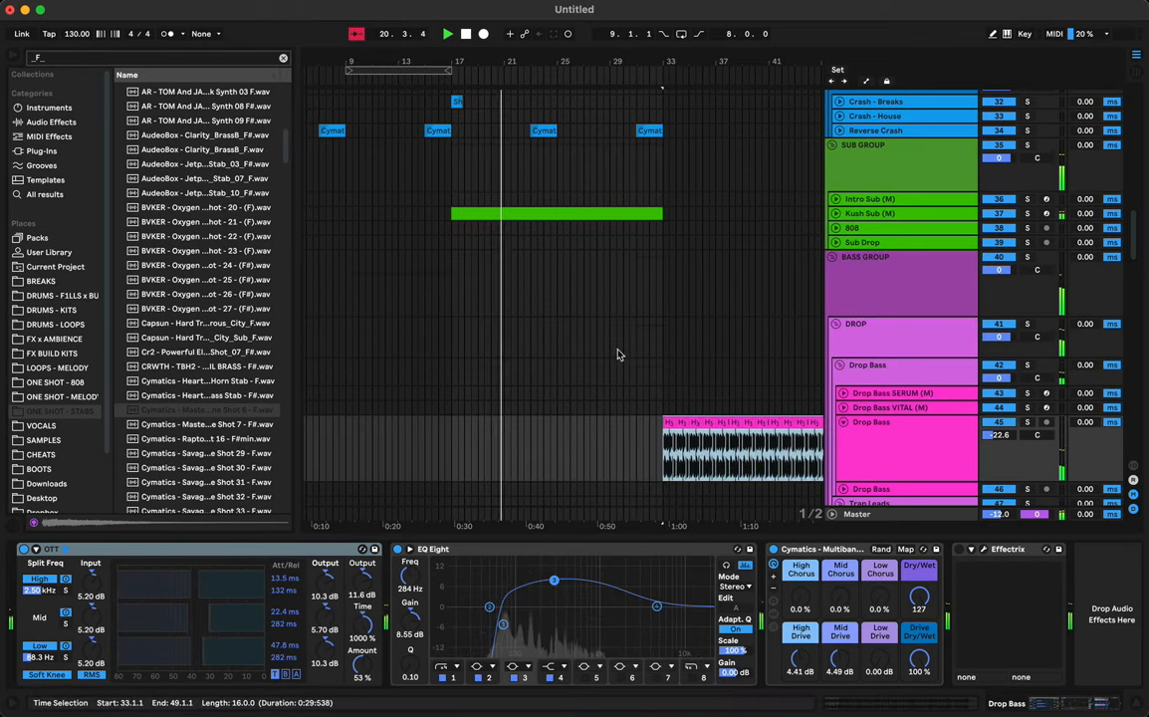
key("space")
key("space")
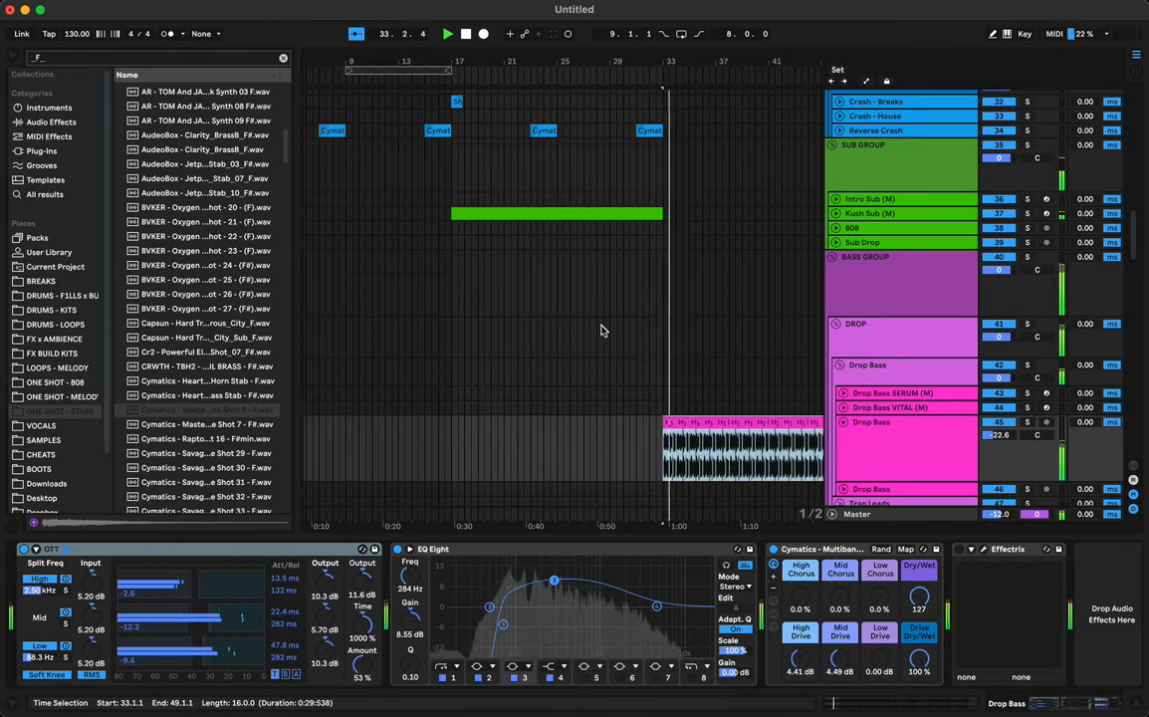
key("space")
key("super+z")
key("space")
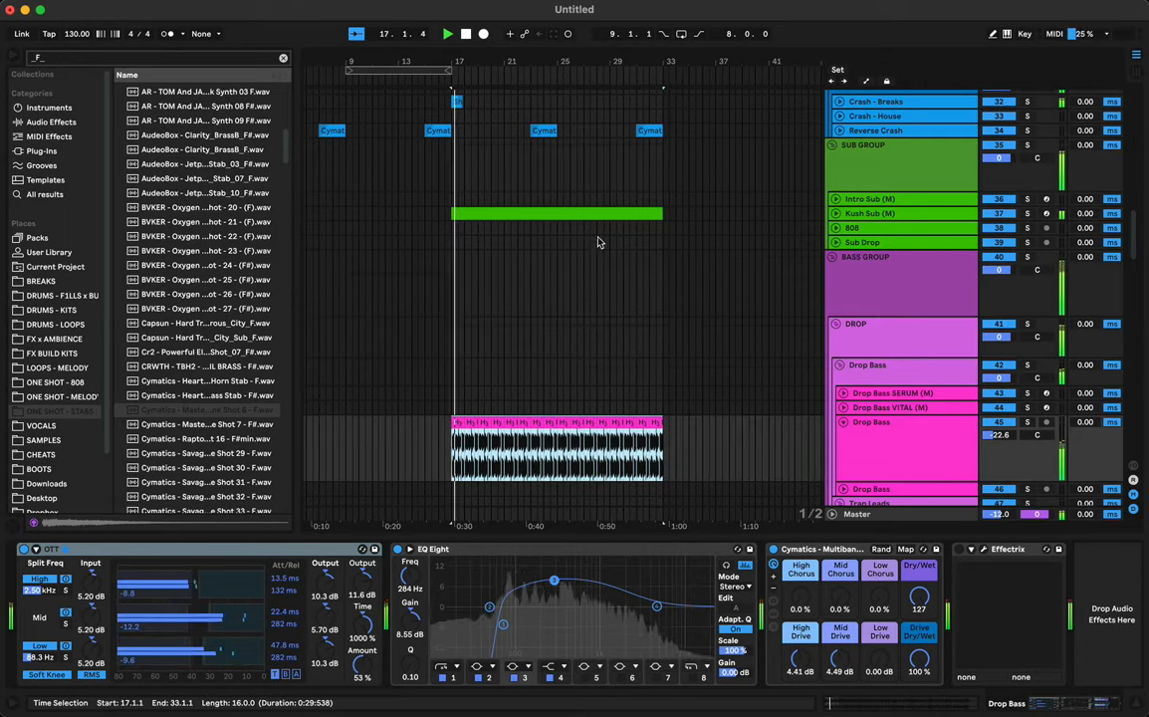
Step: Open the 16-bar Kush Sub clip, check its F0 notes during playback, and move the clip to the Intro Sub track at bar 17
double_click(494, 215)
key("space")
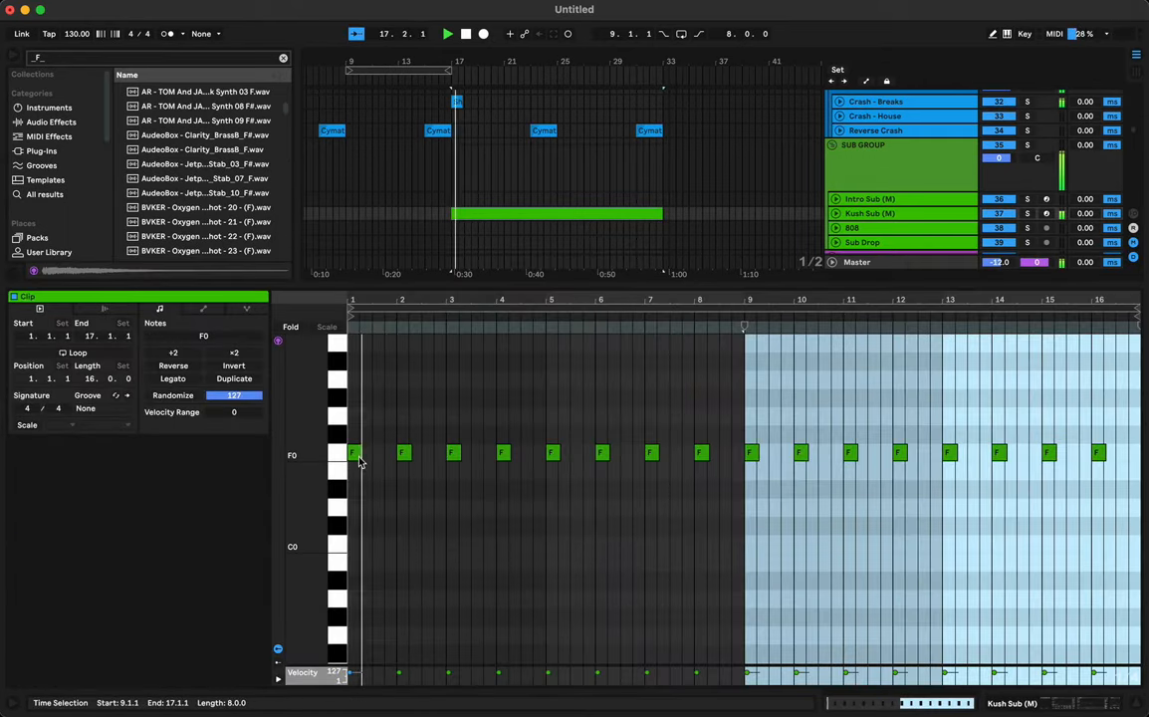
left_click(360, 461)
key("space")
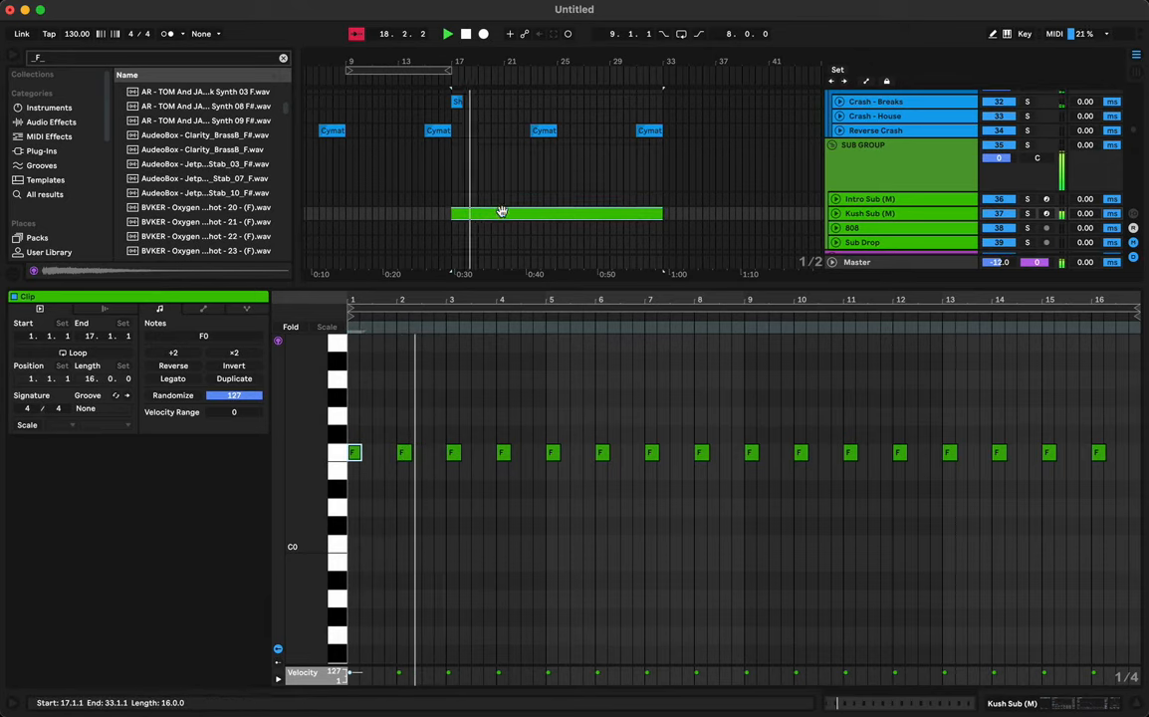
left_click_drag(501, 212, 502, 201)
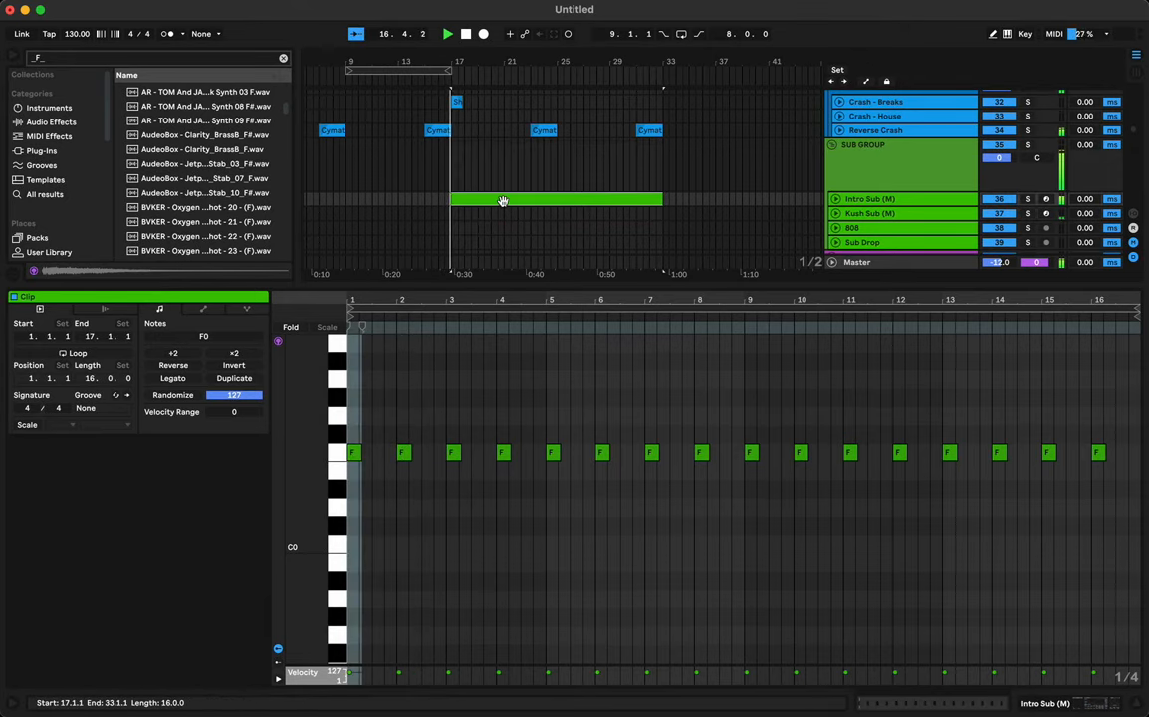
left_click_drag(360, 301, 359, 359)
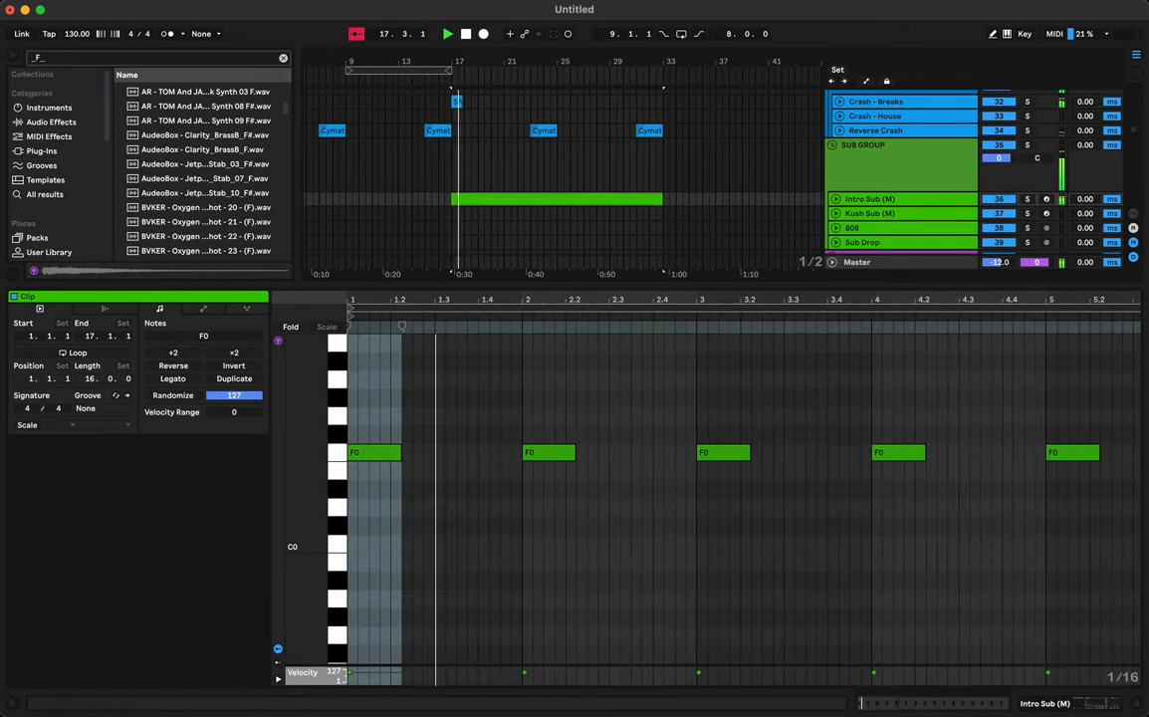
Step: Build bar 1 of the Intro Sub clip from two-sixteenth notes, four F0, one F#0 and one G#0, and delete all notes from bar 2 on
left_click(377, 401)
left_click(396, 453)
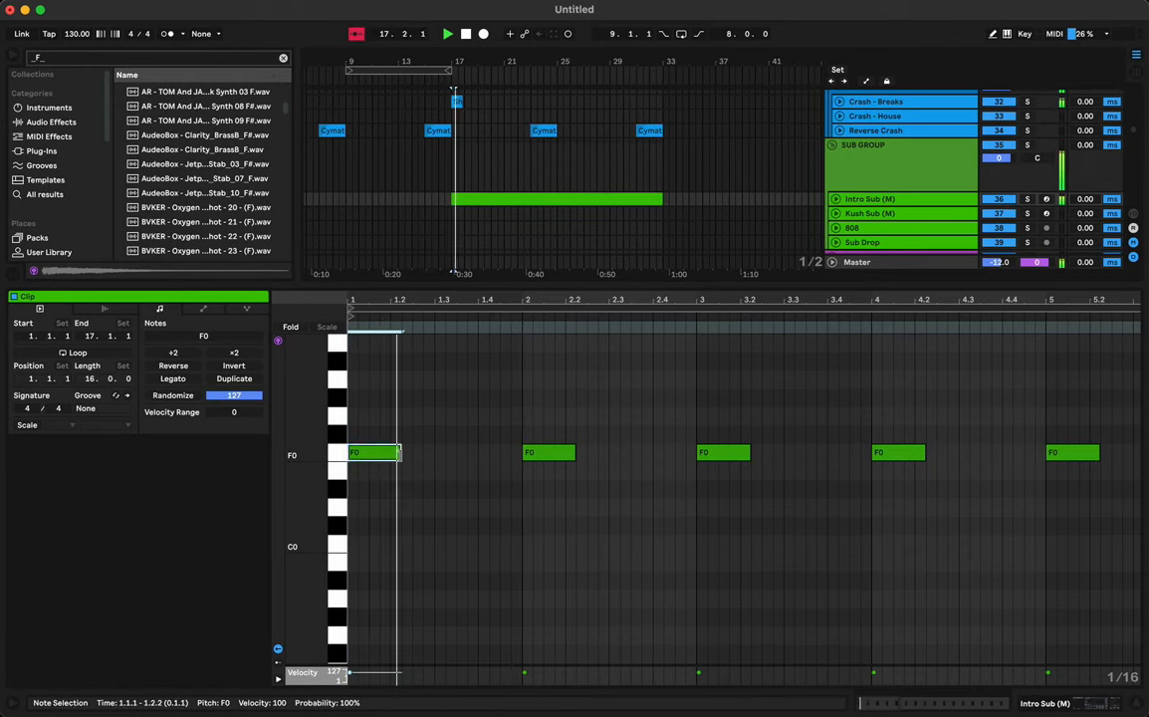
left_click_drag(399, 453, 367, 452)
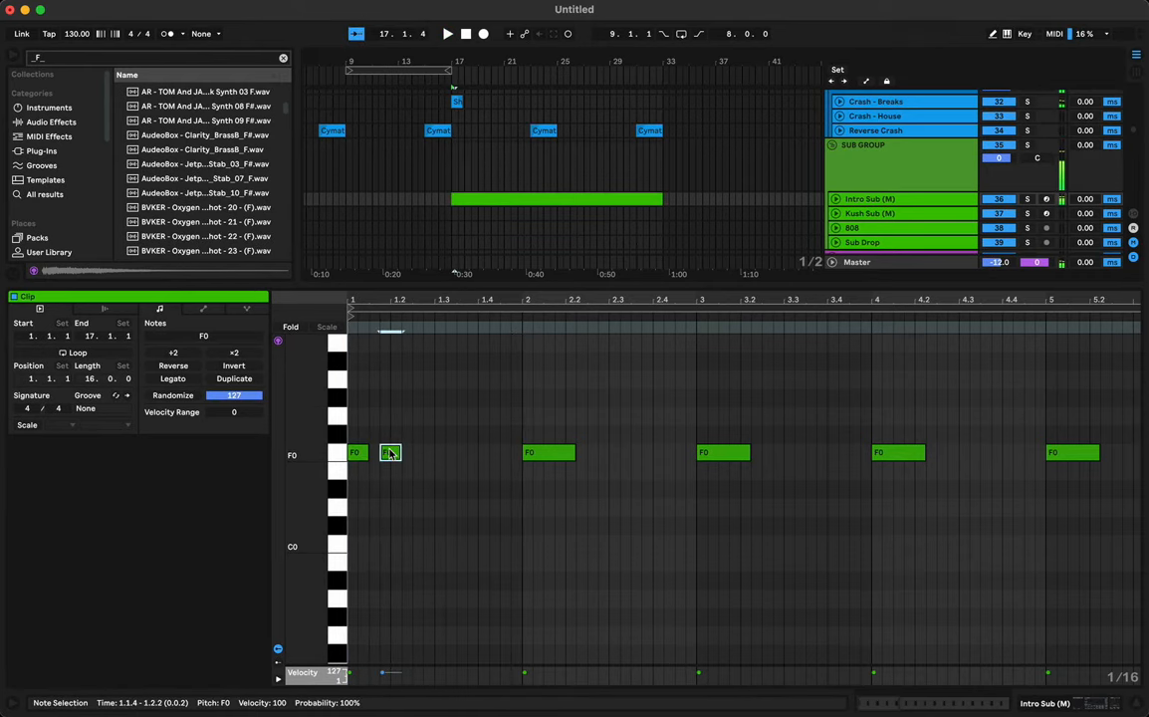
key("space")
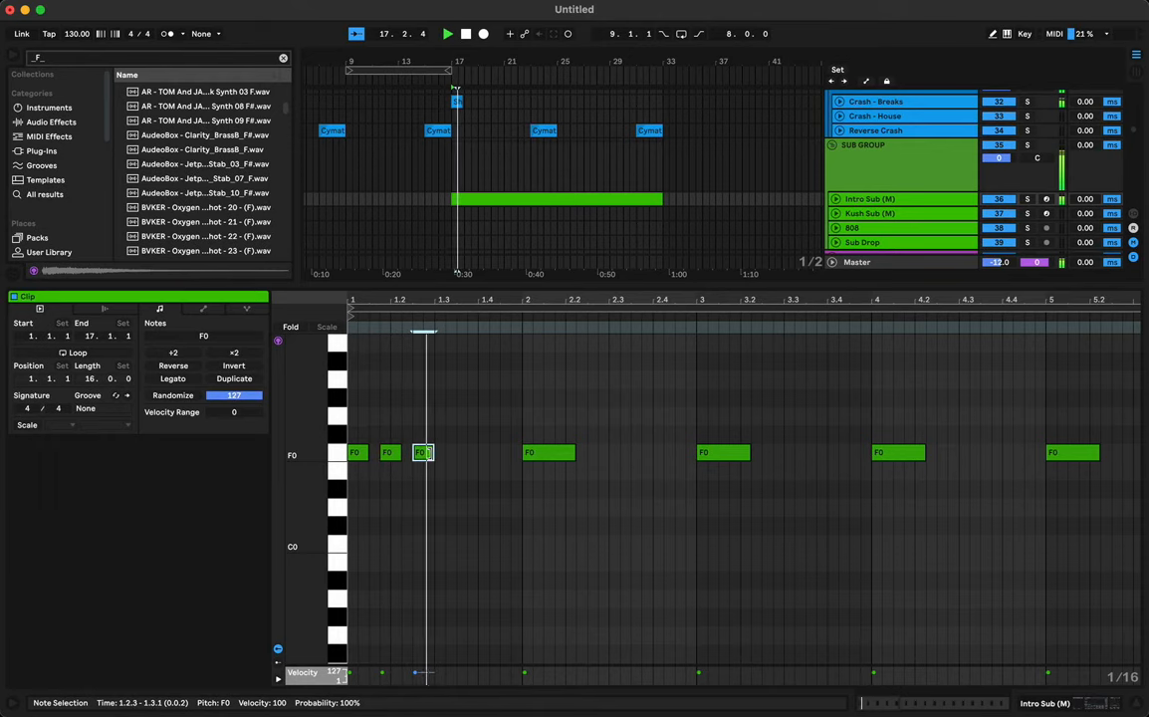
left_click_drag(422, 455, 489, 439)
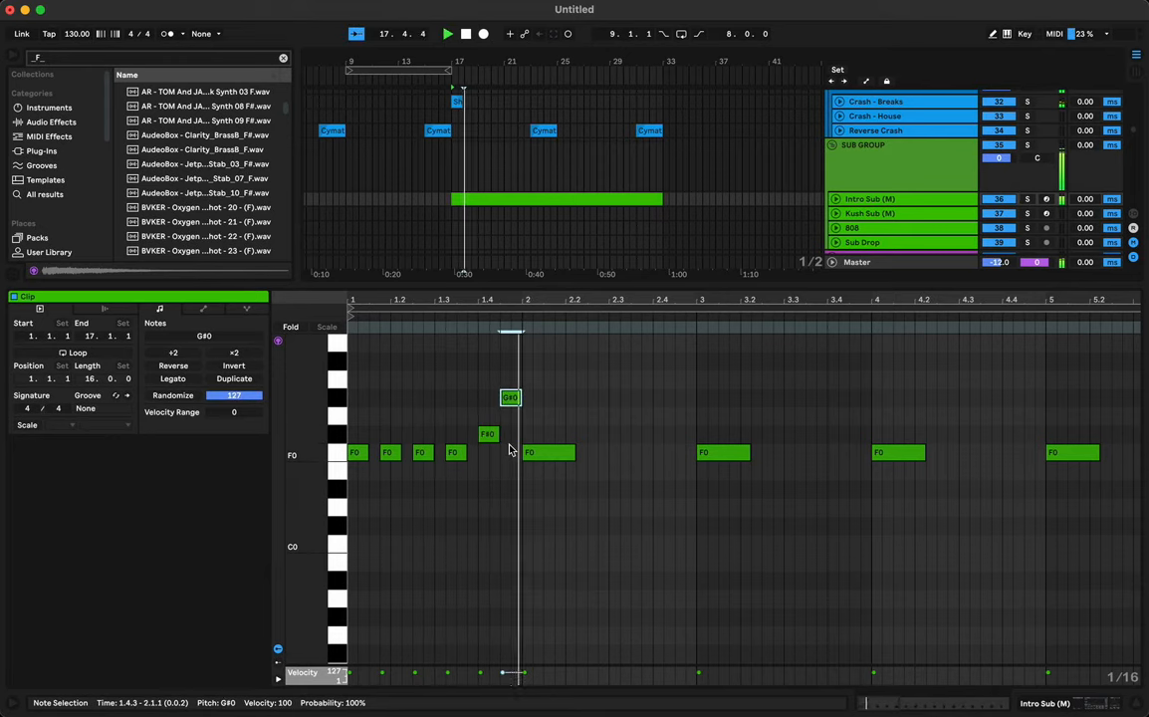
left_click_drag(537, 462, 1138, 300)
key("Delete")
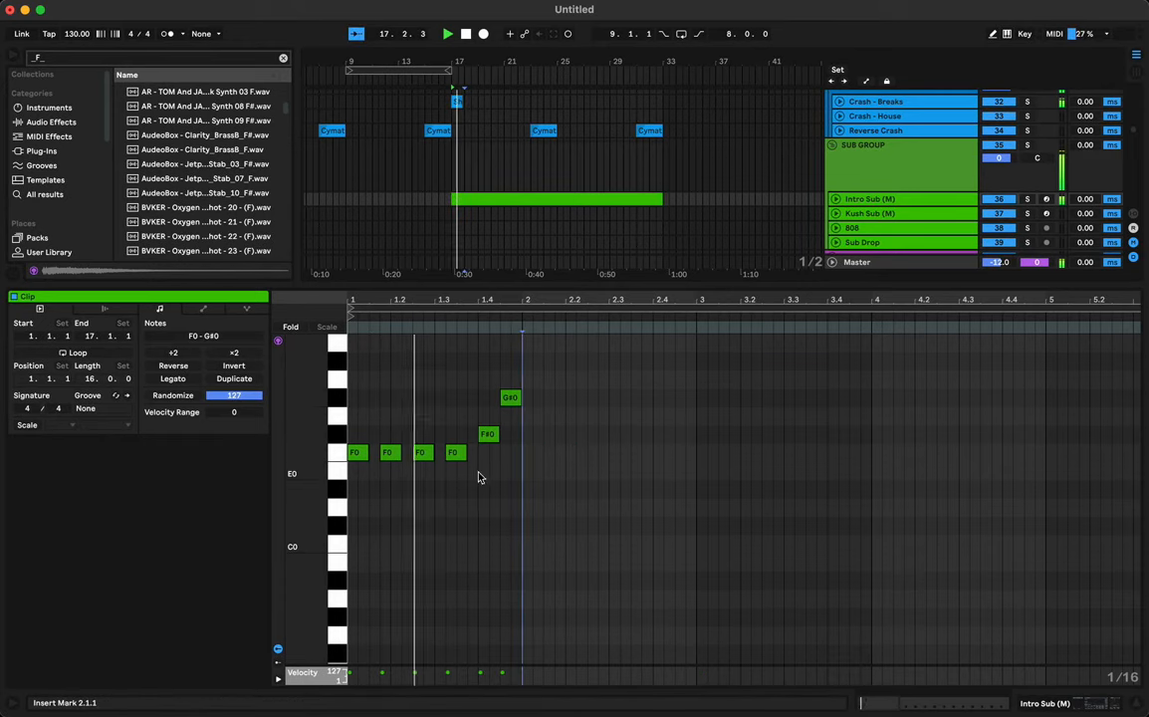
Step: Duplicate the four F0 notes to the start of bar 2 and transpose the copies to D#0
left_click_drag(492, 463, 293, 456)
key("space")
key("super+d")
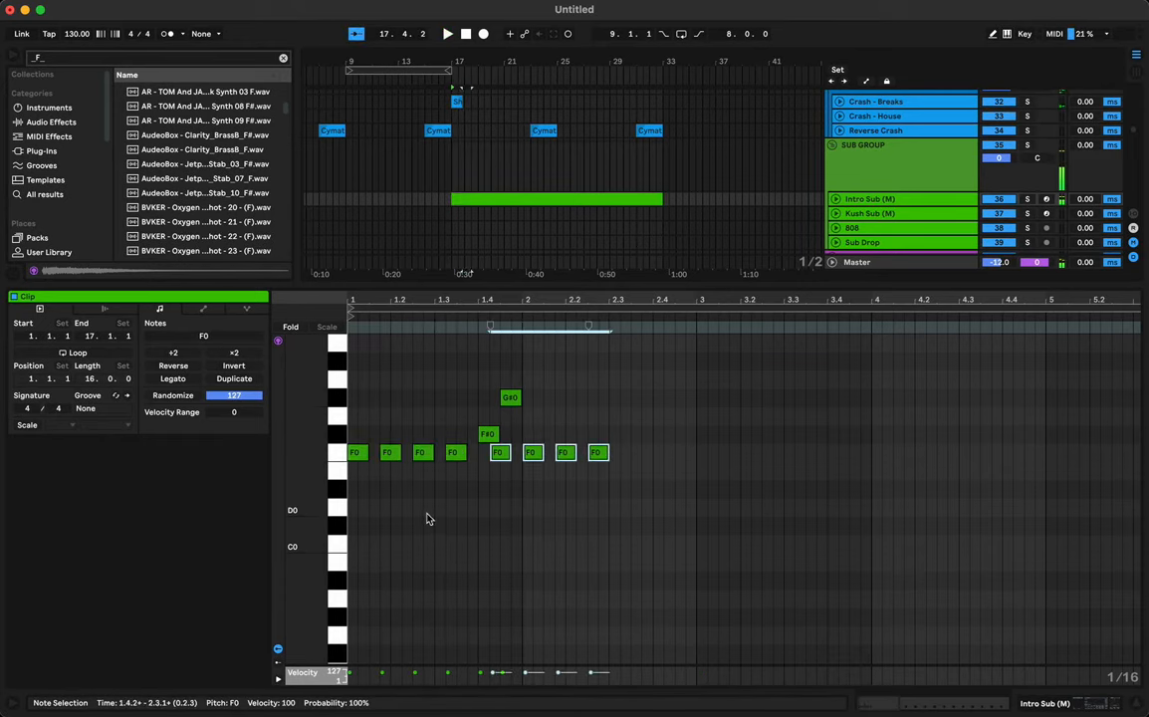
key("Down")
key("Down")
key("Down")
key("Up")
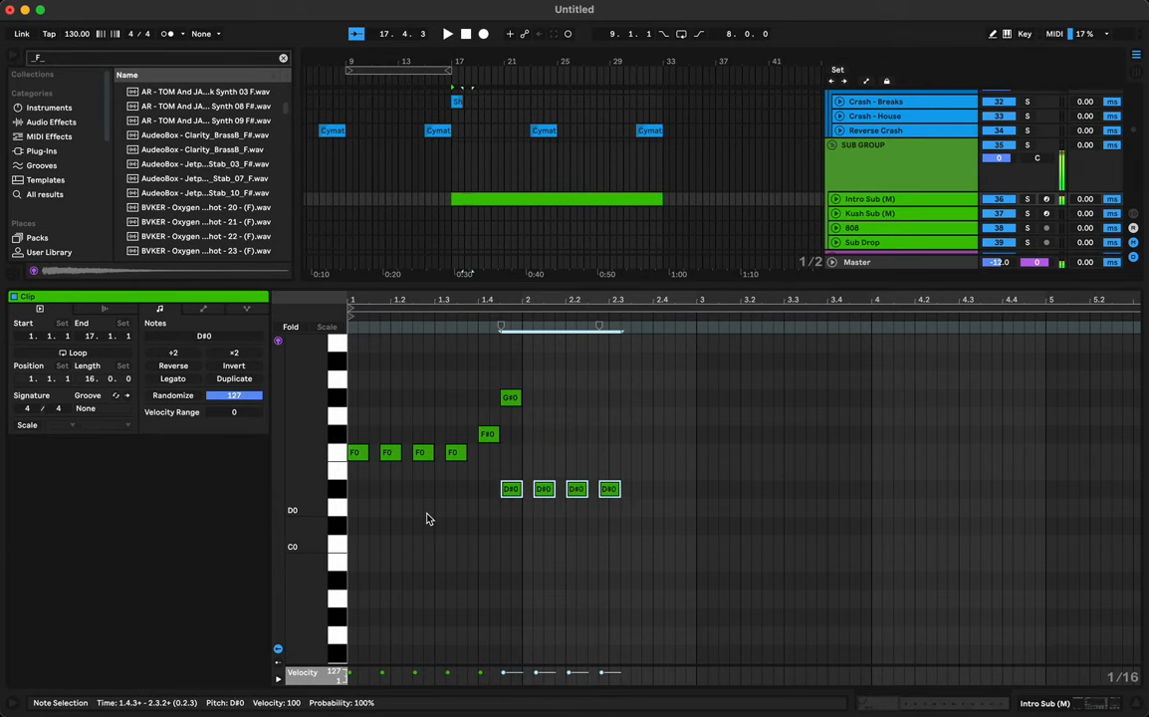
key("Right")
key("shift+Up")
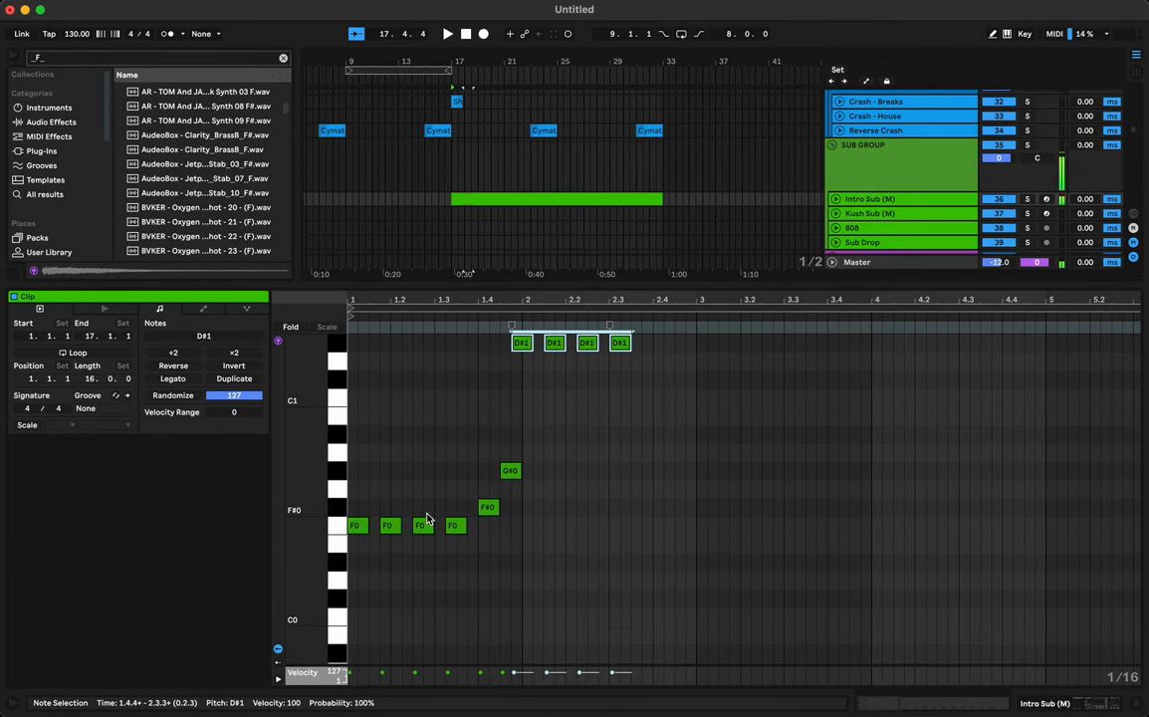
key("shift+Down")
key("Right")
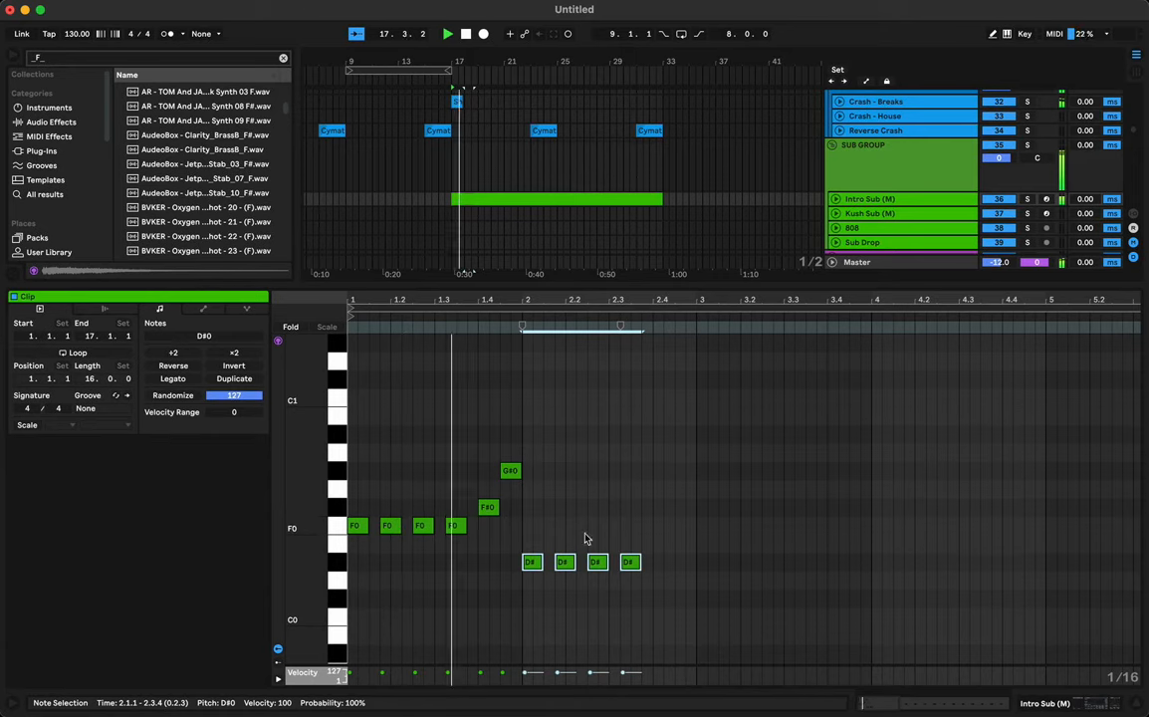
Step: Finish bar 2 with short E0 and F#0 notes, and duplicate the two-bar sub pattern into bars 3 and 4
left_click(631, 564)
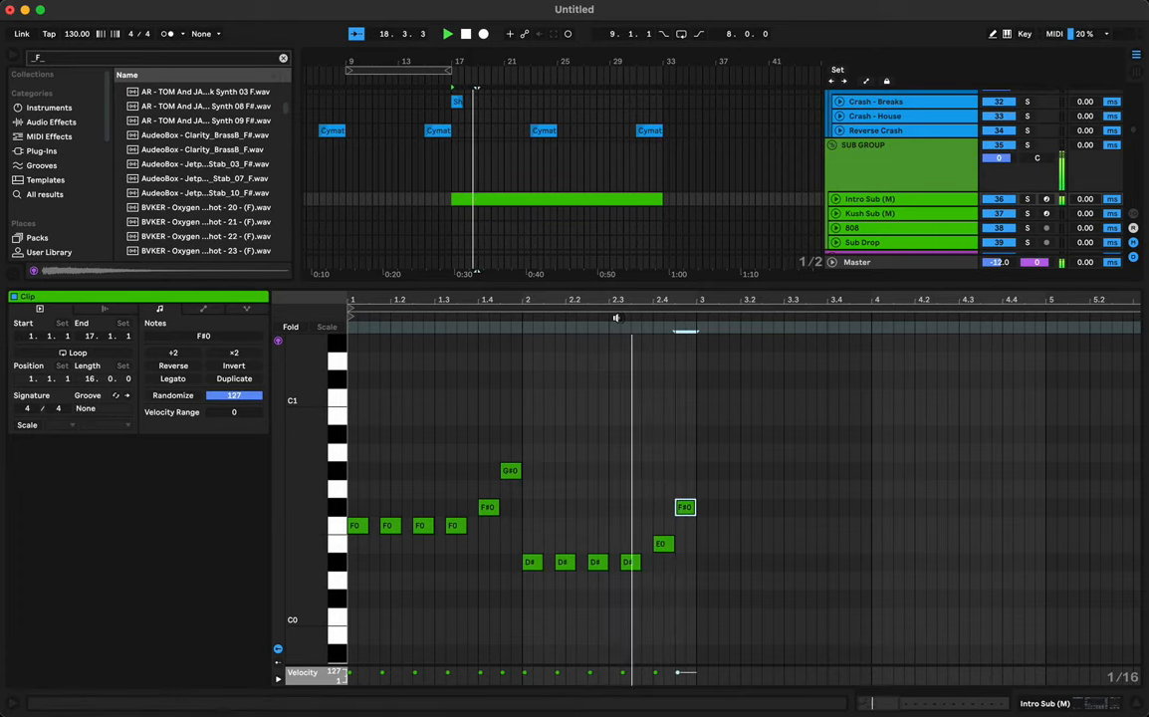
left_click_drag(693, 434, 299, 673)
key("super+d")
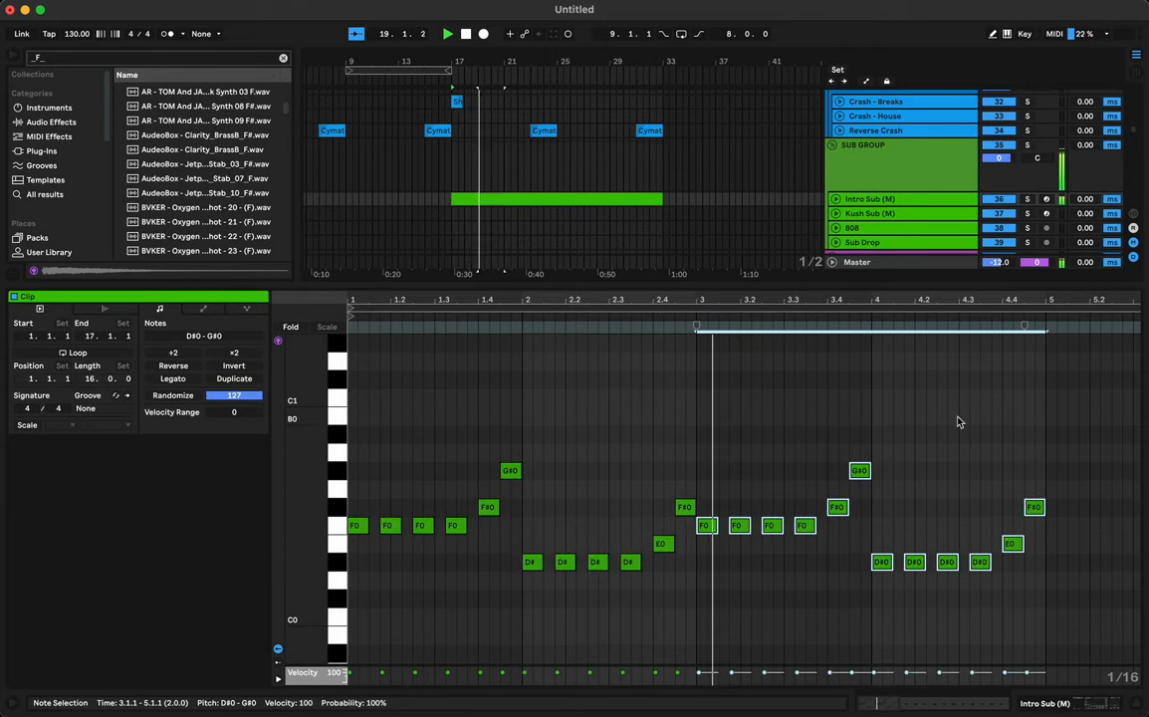
Step: Trim the Intro Sub clip to 4 bars and repeat it up to bar 33 as one consolidated 16-bar clip
left_click(580, 196)
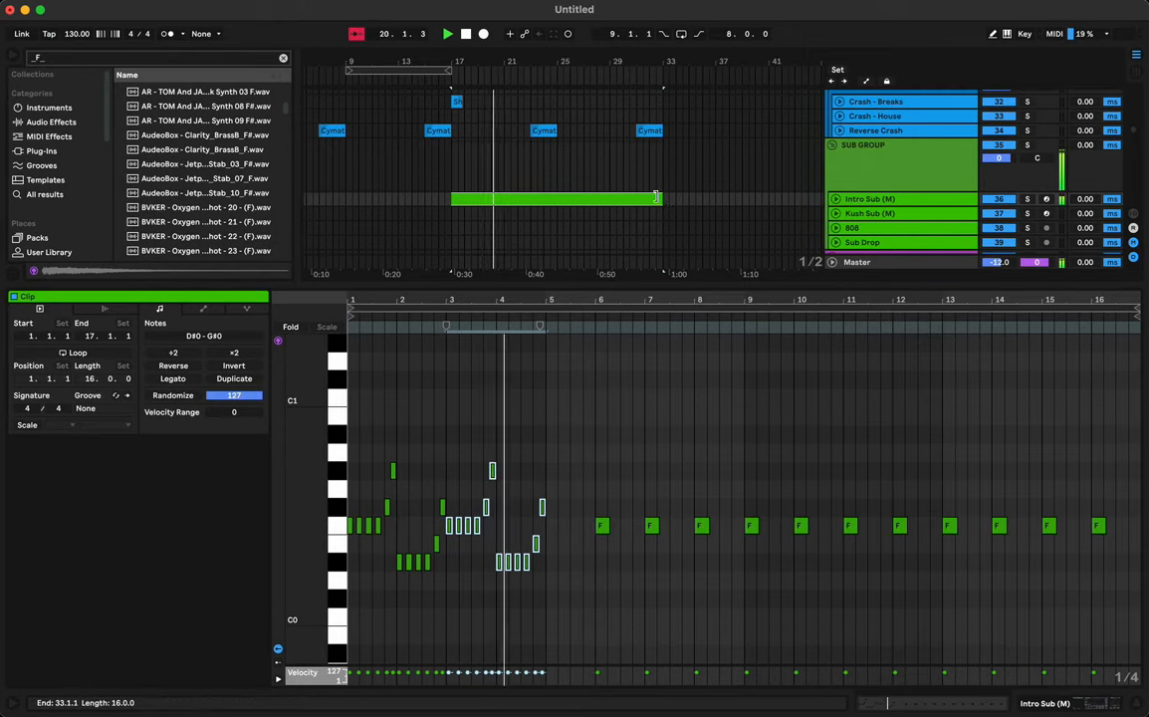
left_click_drag(663, 199, 503, 199)
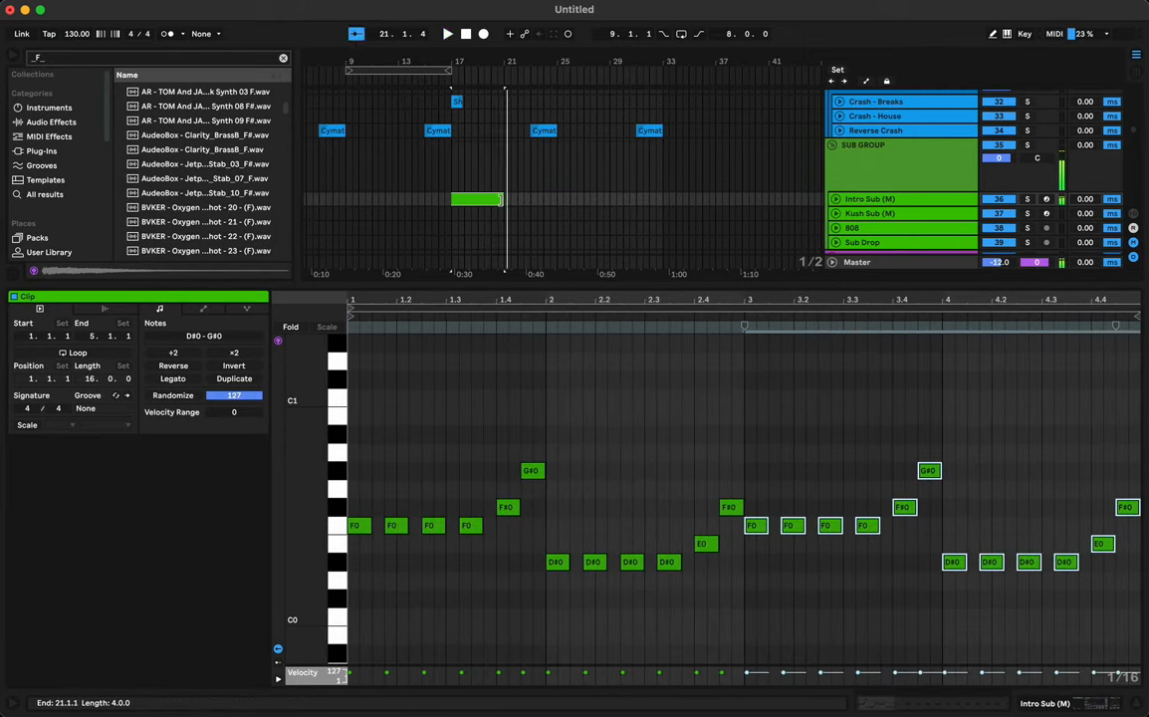
key("super+z")
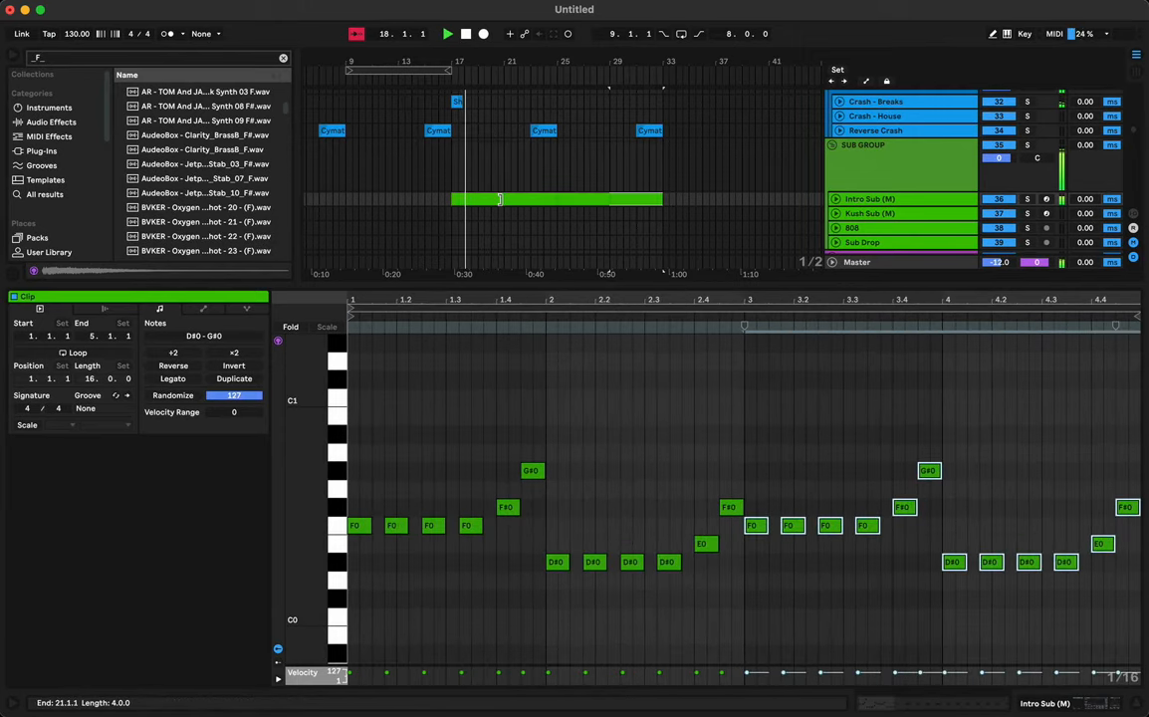
left_click(481, 198)
key("super+j")
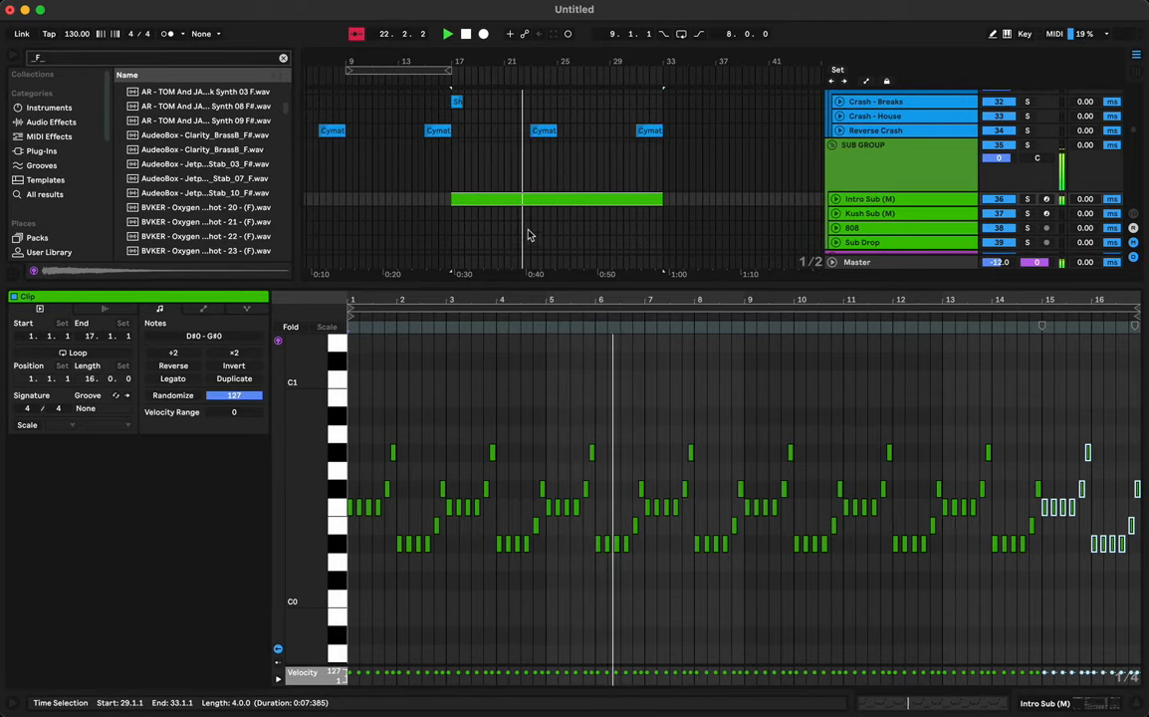
Step: Move the NOIZU riser clip on the Riser track one bar later, from bar 26 to bar 32, ending with the noise sweep
key("alt+super+l")
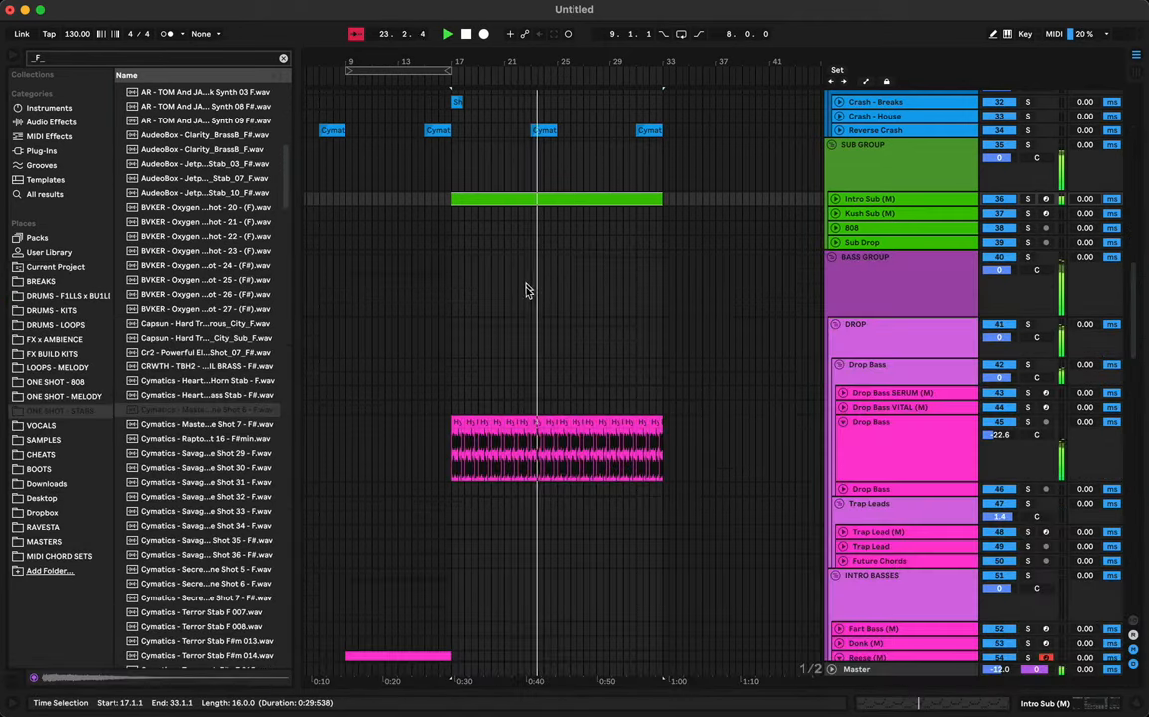
scroll(565, 360, "down", 15)
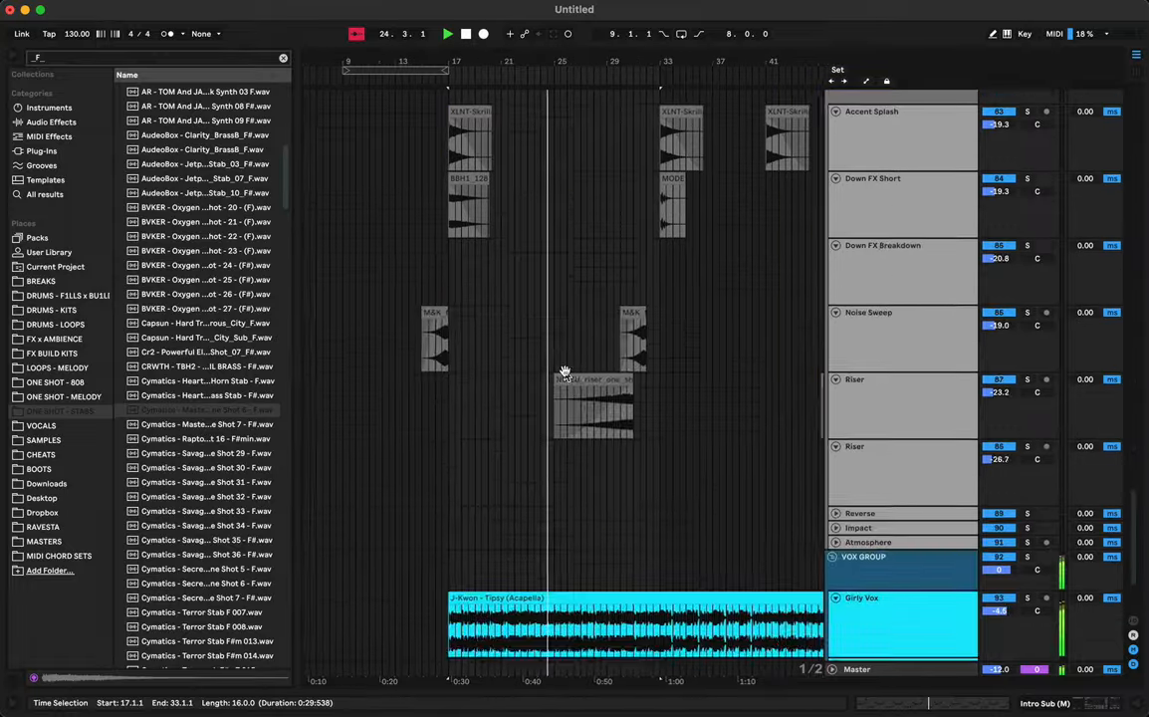
scroll(565, 376, "up", 10)
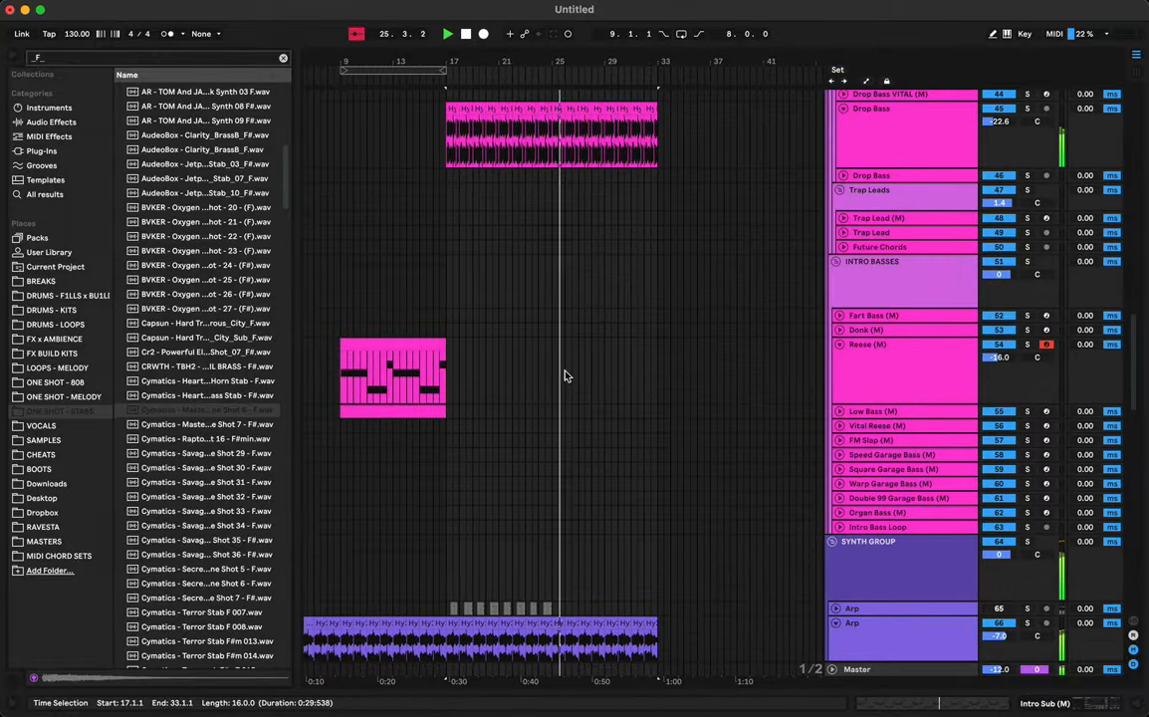
scroll(565, 377, "down", 12)
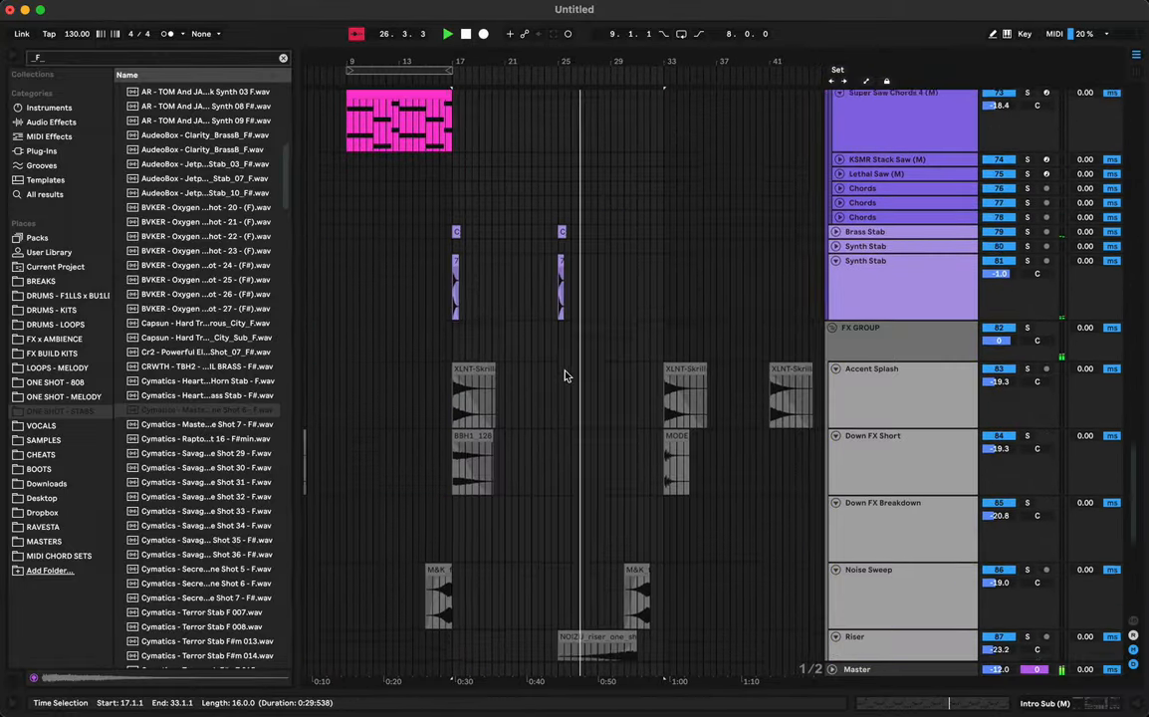
scroll(565, 376, "down", 4)
scroll(565, 376, "up", 1)
left_click(575, 293)
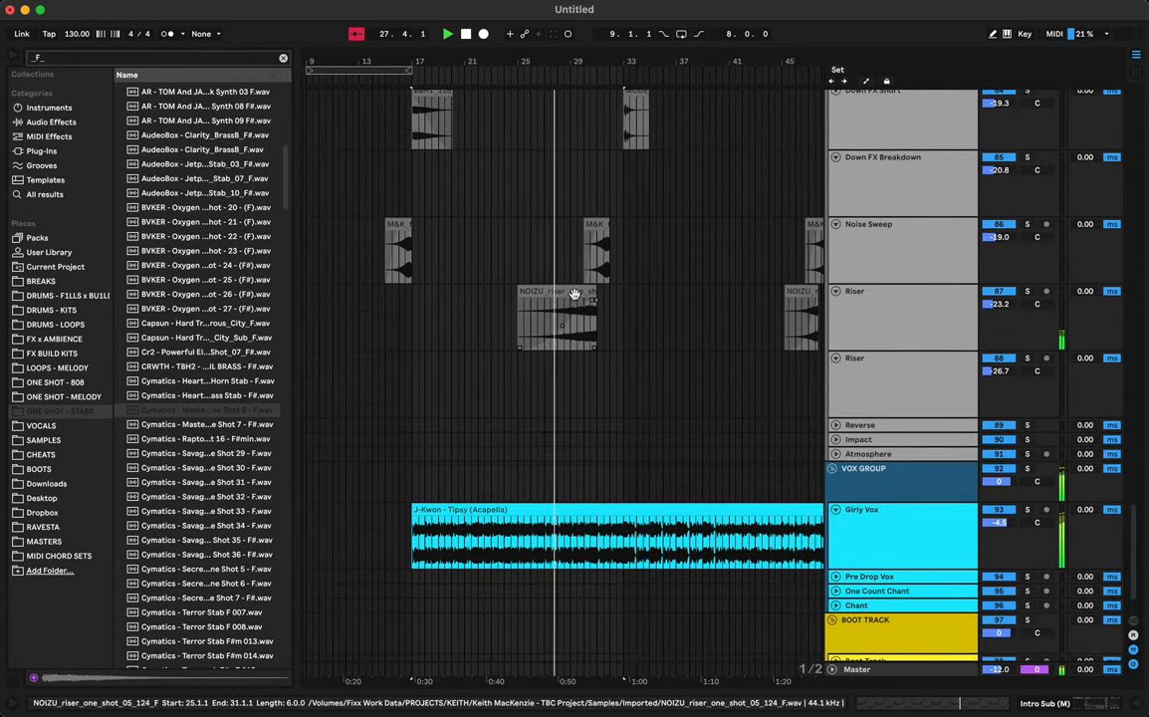
left_click_drag(574, 293, 588, 299)
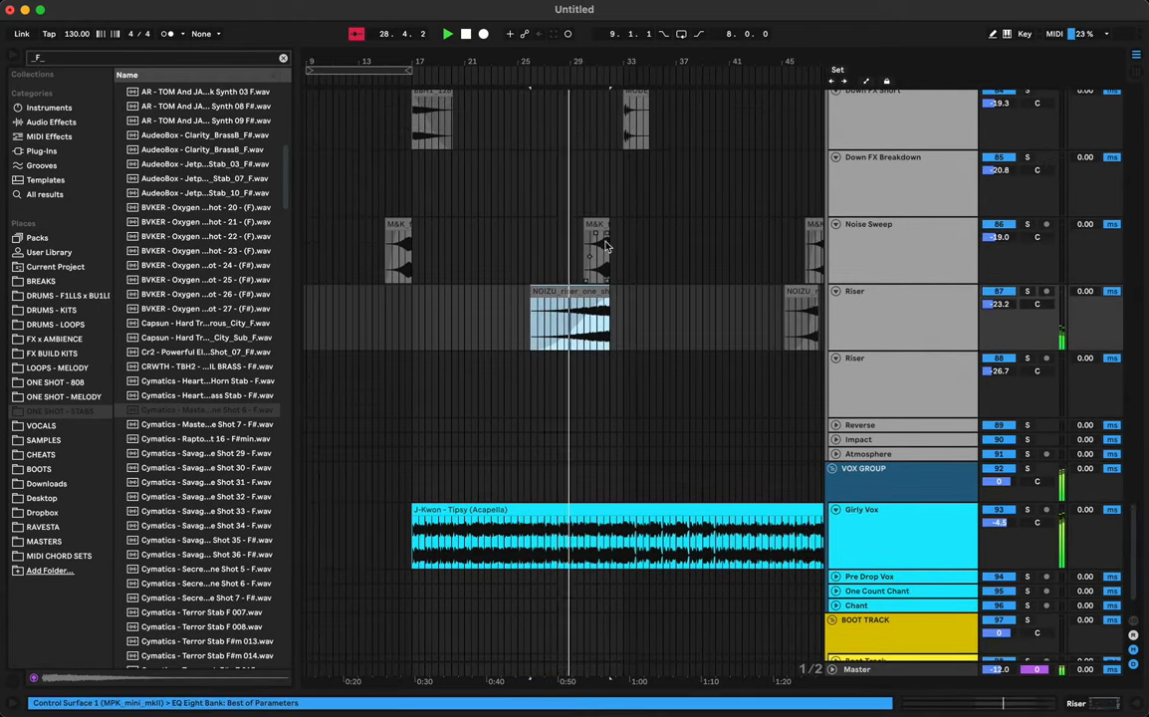
Step: Delete the last Arp loop clip at bar 32 and replay the drop from bar 17
scroll(598, 339, "up", 10)
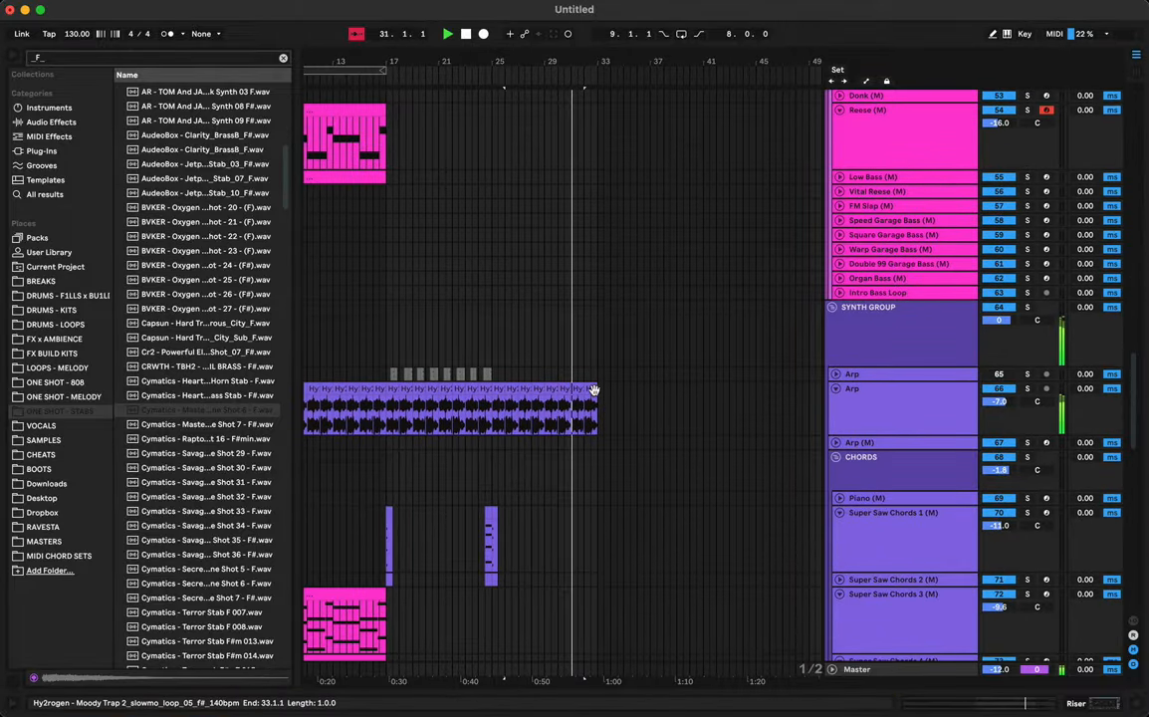
left_click(593, 390)
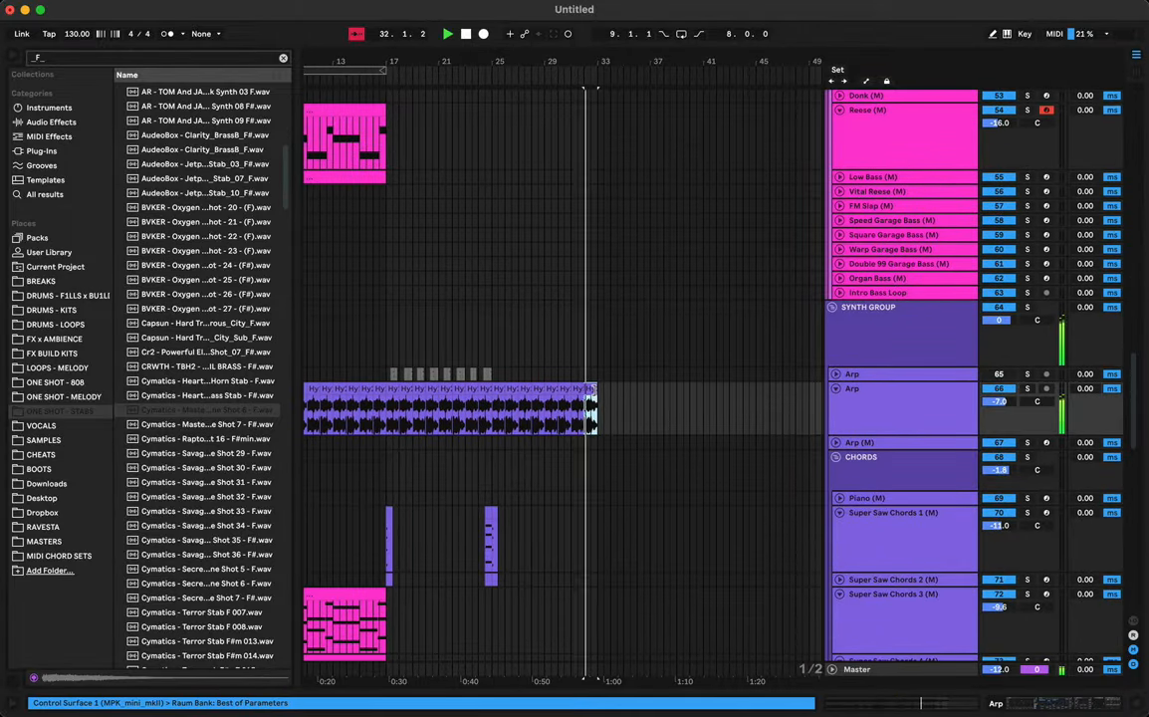
key("Delete")
left_click(388, 344)
key("space")
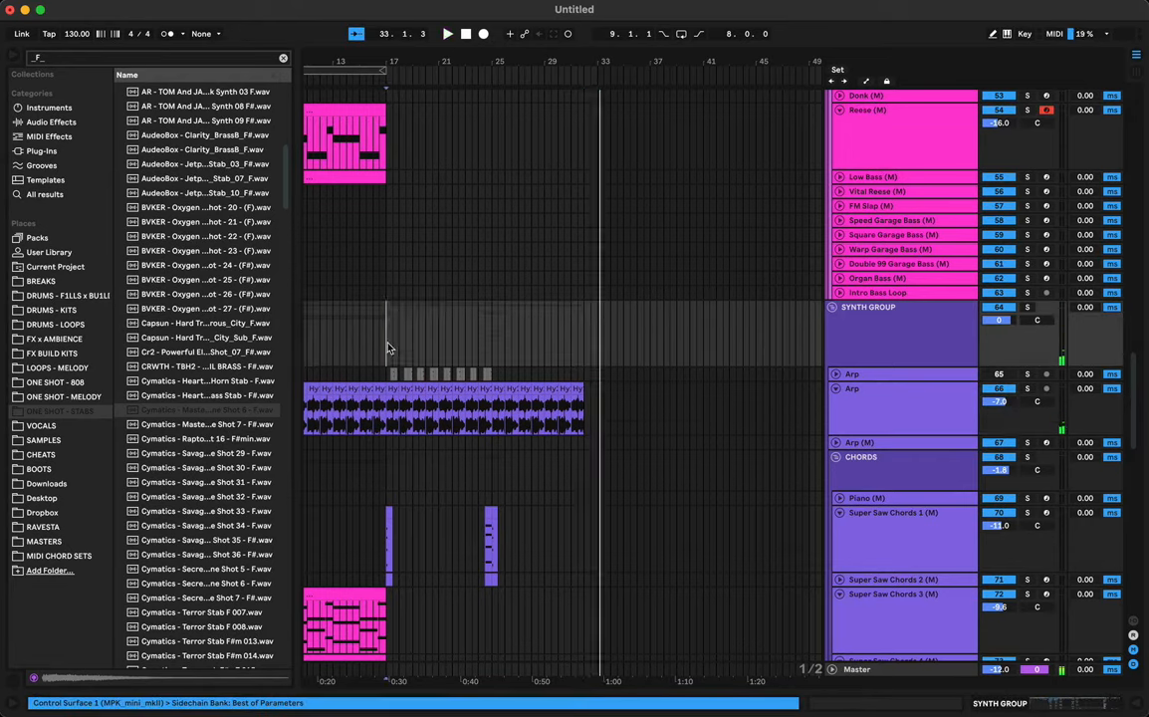
key("space")
Step: Select the Arp loop clips from bar 25 to 32.3 and inspect their shared warp and pitch settings
scroll(595, 463, "up", 5)
scroll(595, 463, "down", 5)
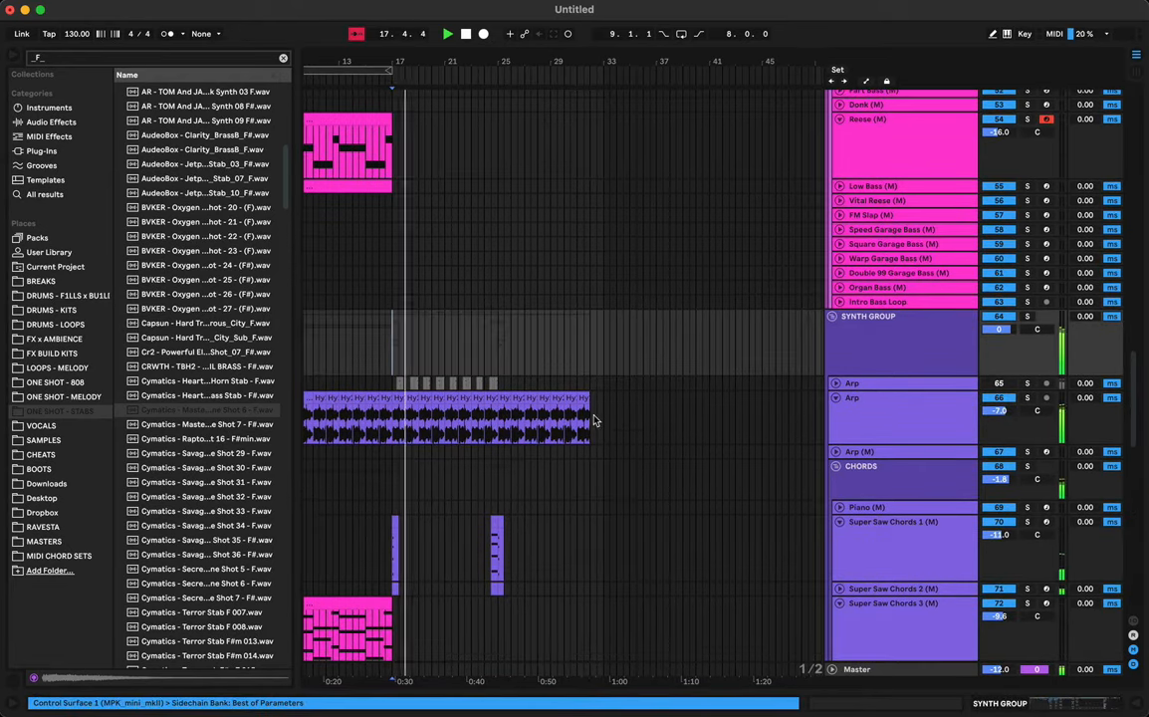
left_click(602, 416)
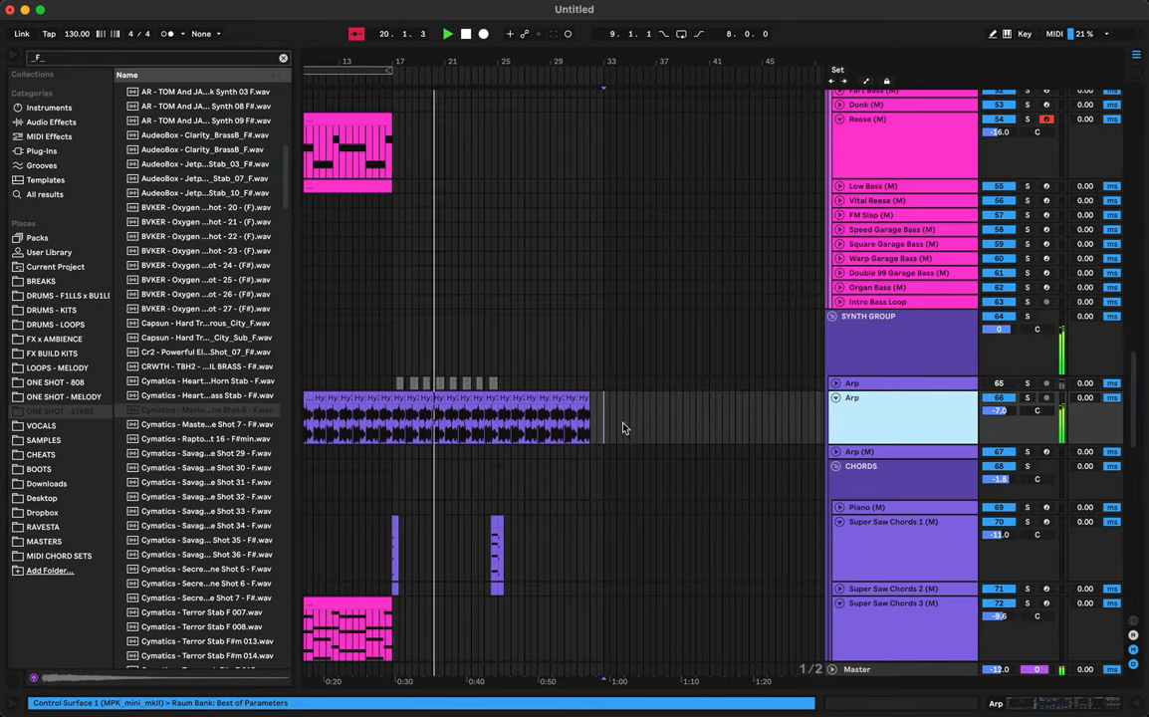
left_click_drag(602, 416, 508, 412)
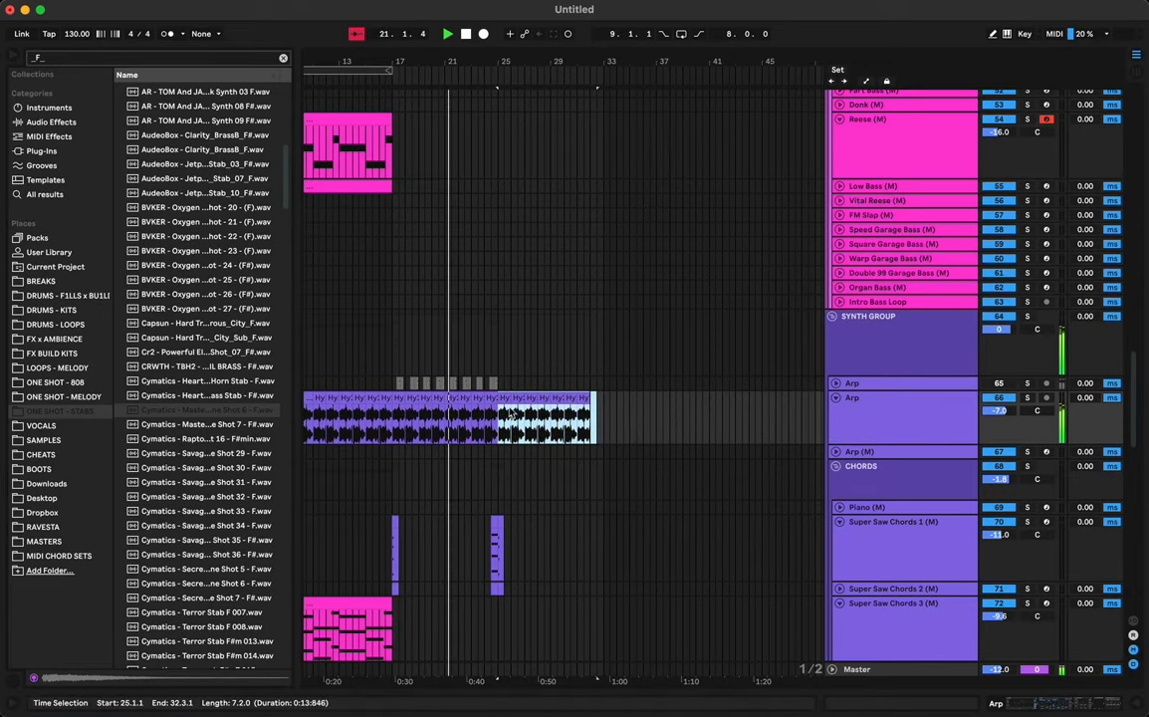
double_click(505, 399)
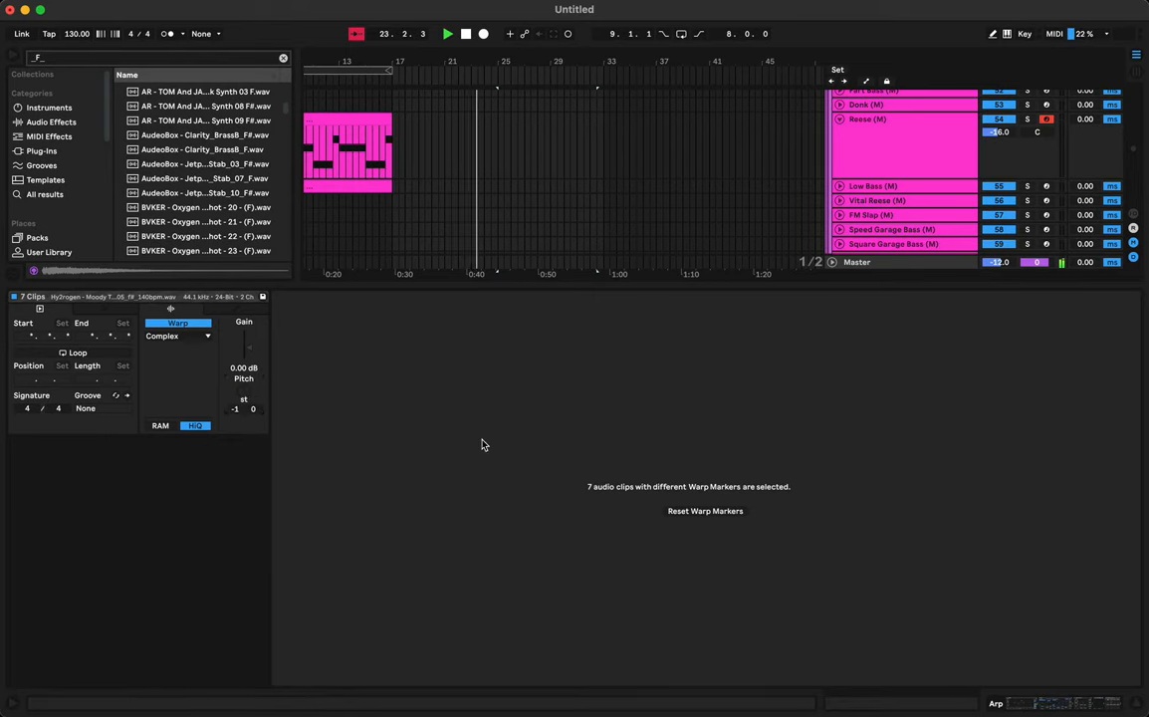
double_click(590, 285)
Step: Copy the Crash - Breaks clip from bar 17 to bar 25
scroll(592, 429, "up", 1)
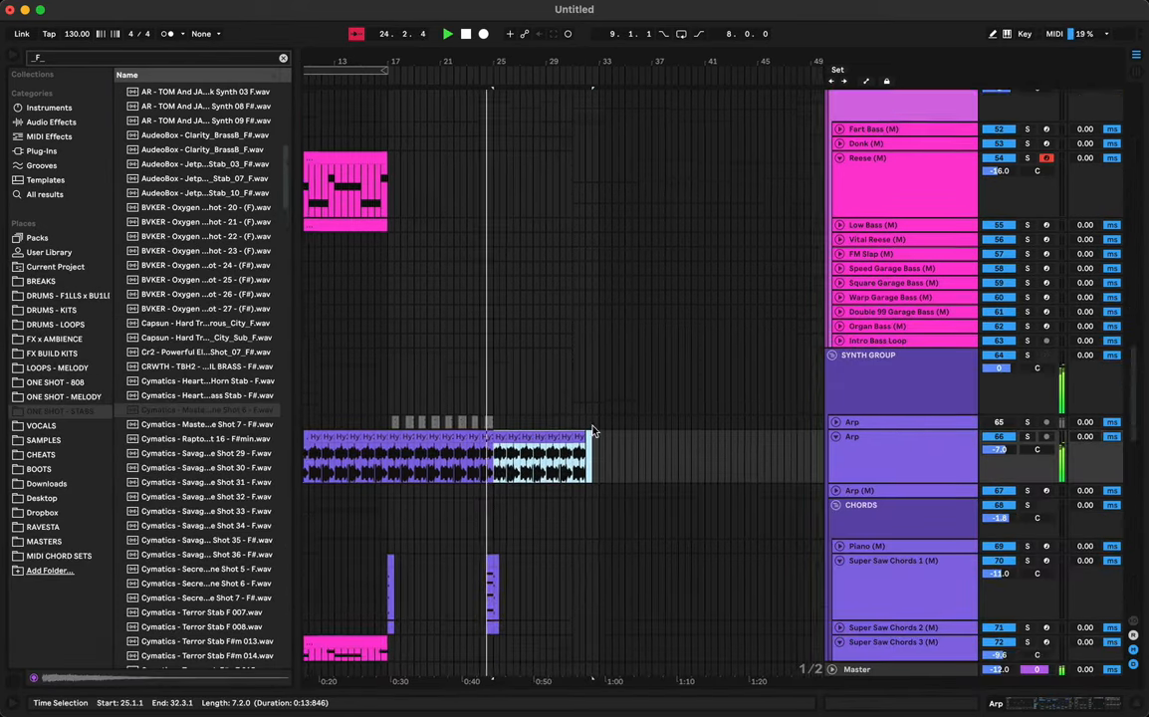
scroll(592, 430, "up", 3)
left_click(589, 432)
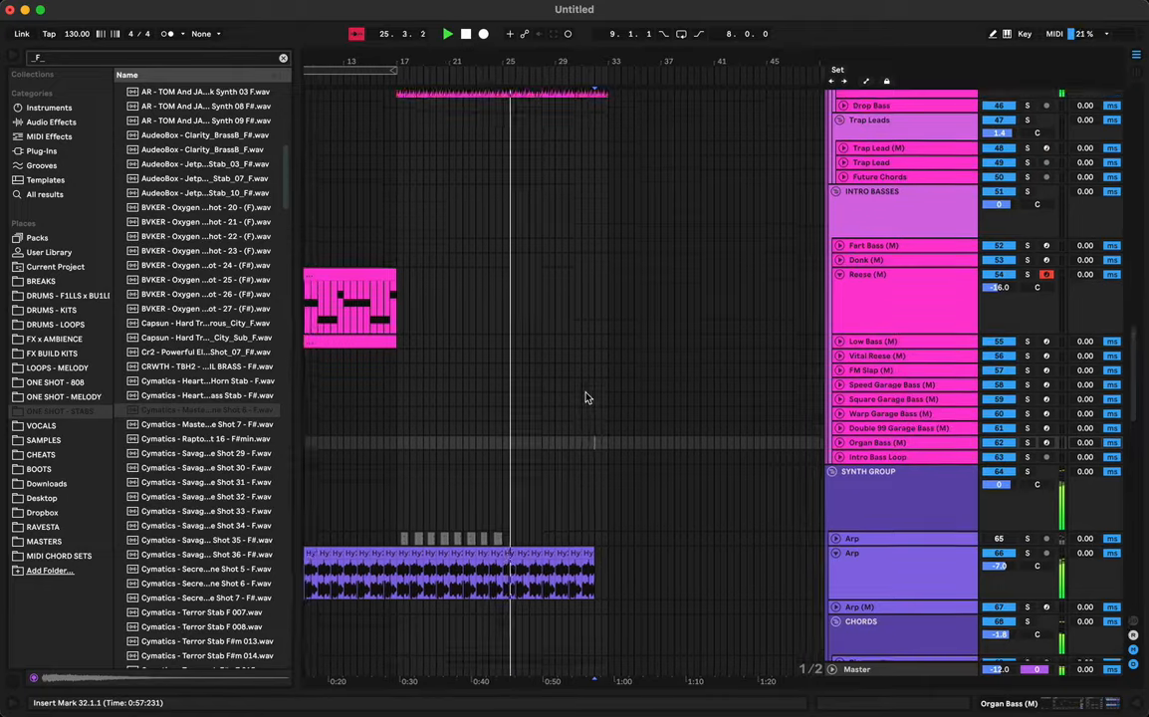
scroll(585, 397, "up", 15)
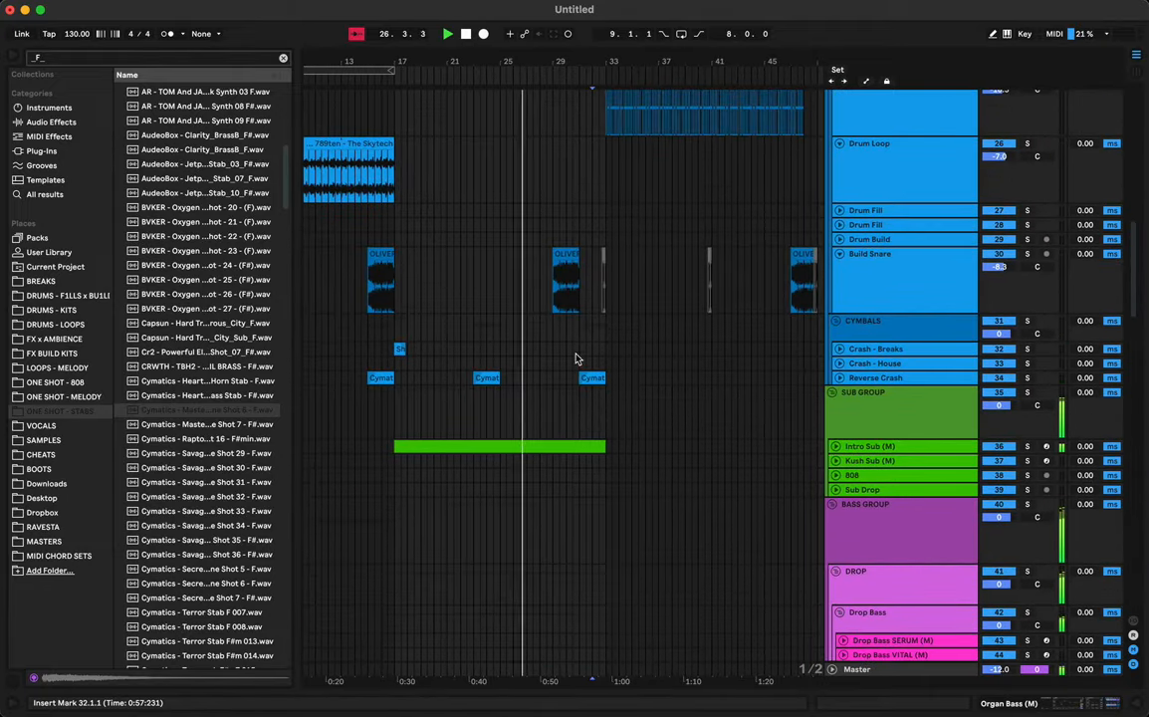
left_click_drag(399, 348, 507, 350)
Step: Duplicate the drum tracks' 8-bar section from bar 17 to 25 into bars 25 to 33 while replaying the drop
scroll(538, 388, "up", 9)
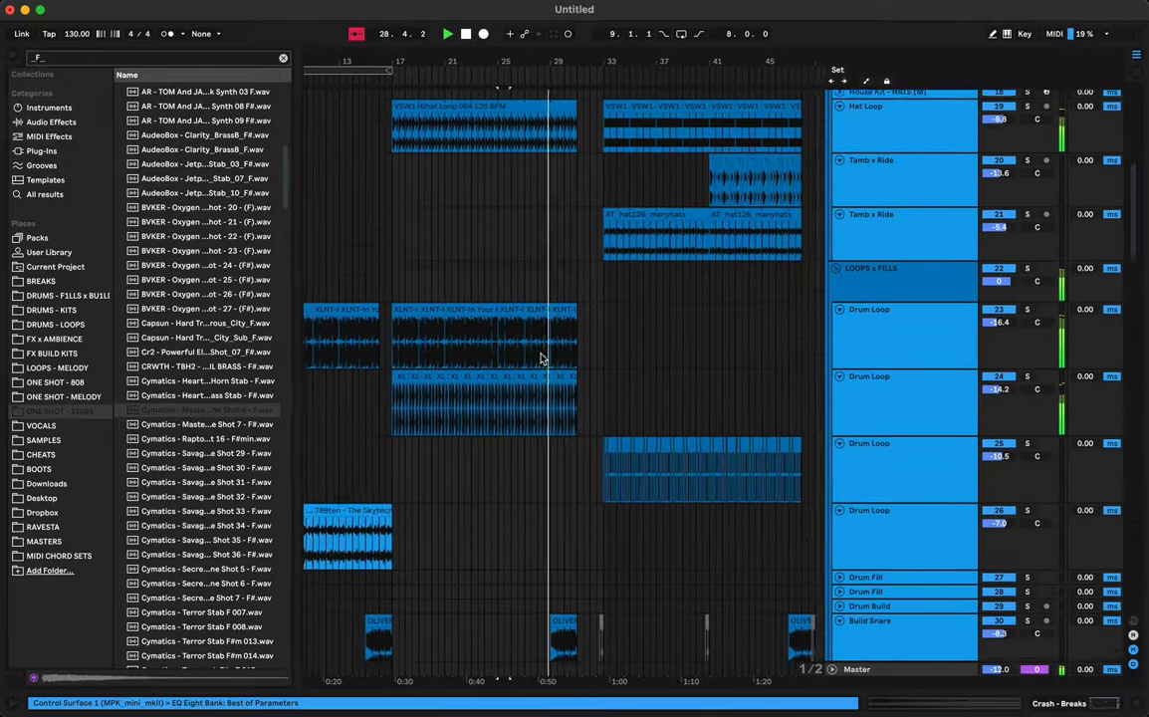
scroll(540, 358, "down", 4)
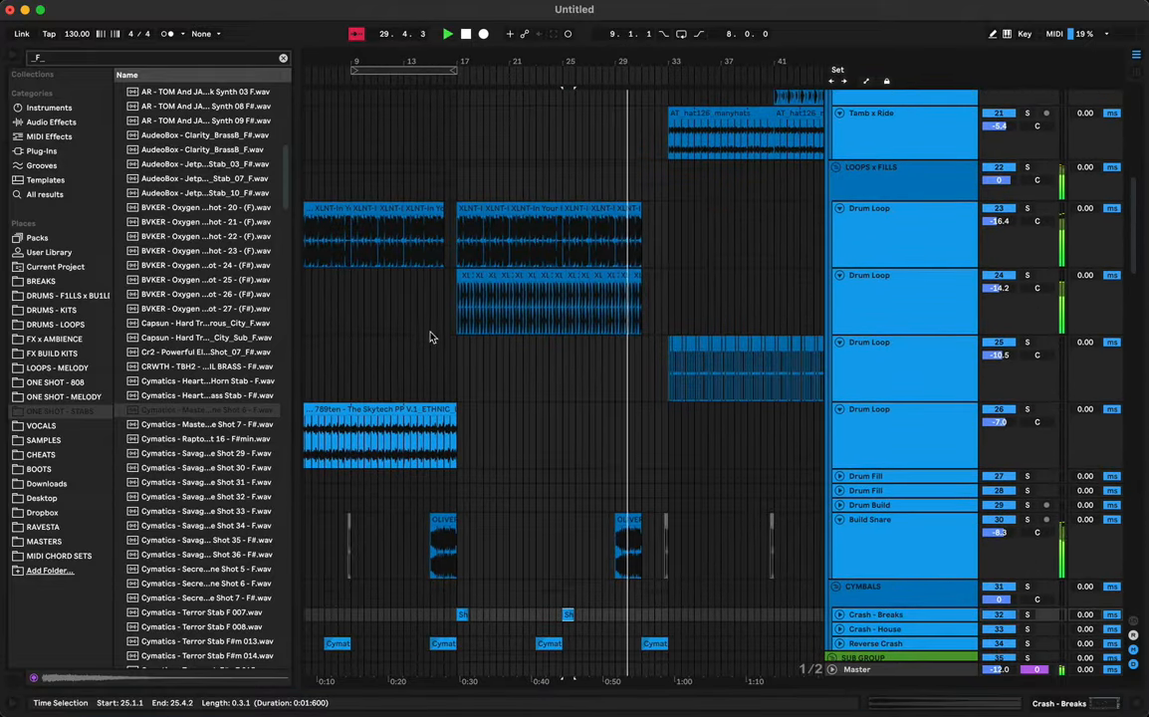
left_click_drag(458, 360, 562, 92)
key("space")
key("space")
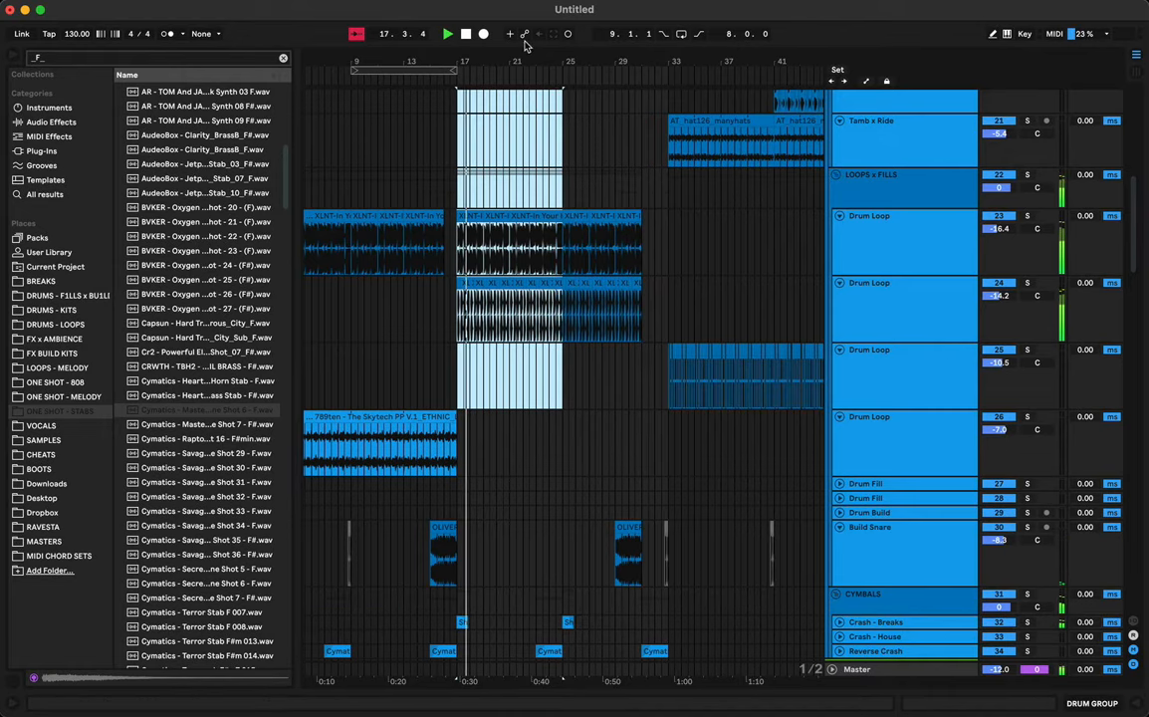
key("super+d")
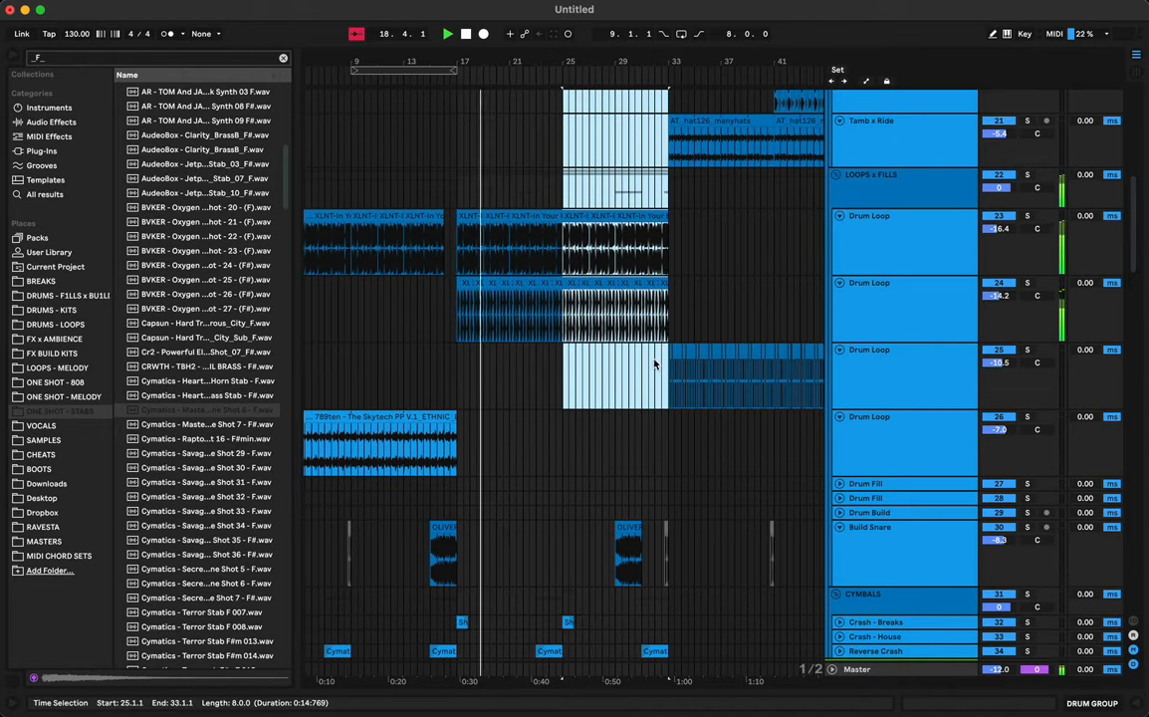
Step: Delete the drum tracks' content from bar 32 to 33 and move the second Build Snare clip to span bars 30 to 32
left_click_drag(654, 364, 673, 63)
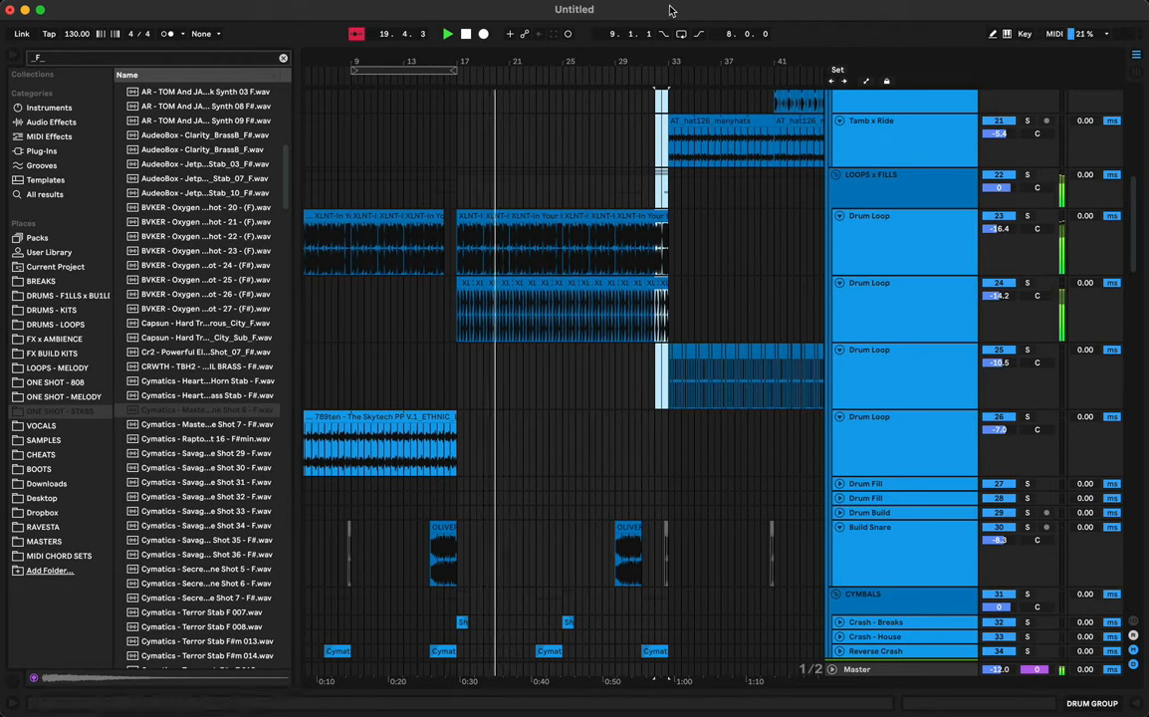
left_click(654, 530)
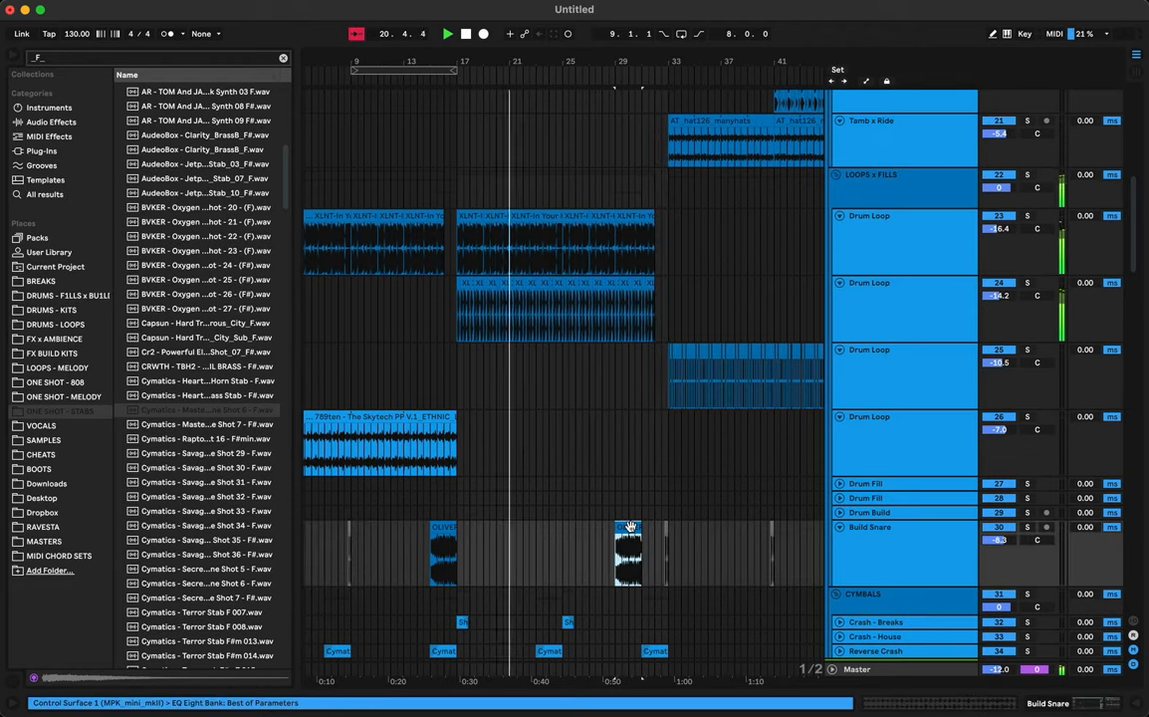
mouse_move(652, 526)
left_mouse_down()
mouse_move(635, 526)
mouse_move(645, 523)
left_mouse_up()
Step: Draw a rising Low Pass automation from about 57 on Bass Kleph's Easy Filter under the Build Snare clip, from bar 30 to 32
key("a")
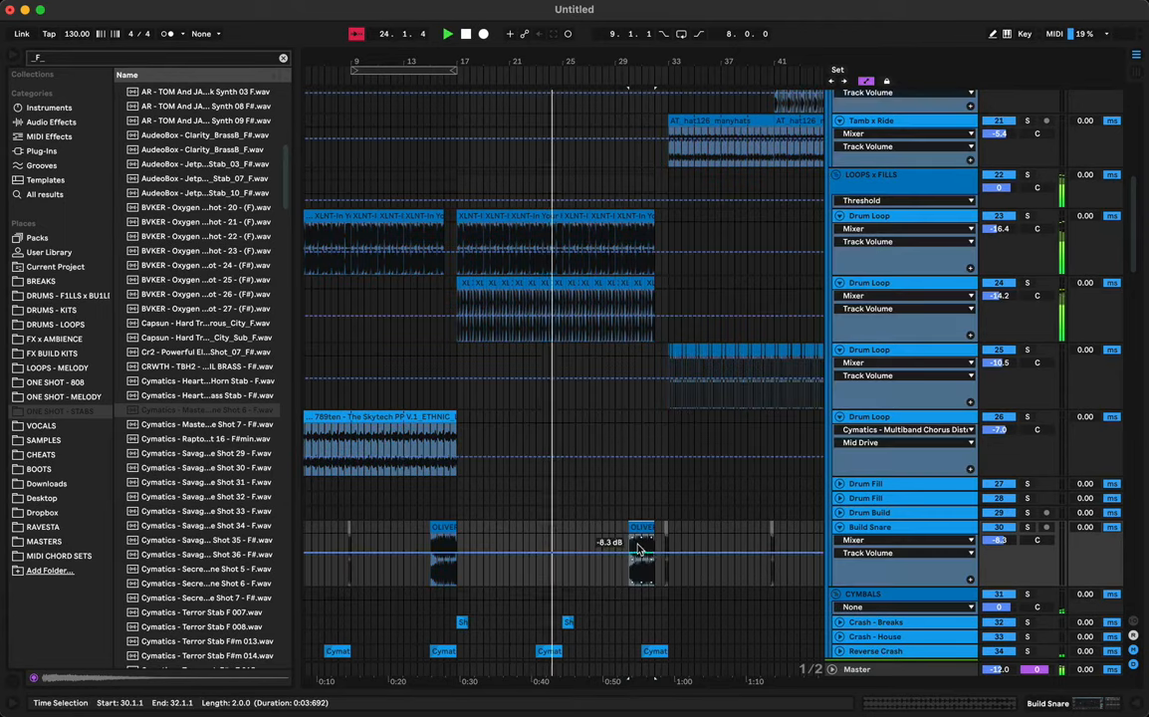
left_click(884, 538)
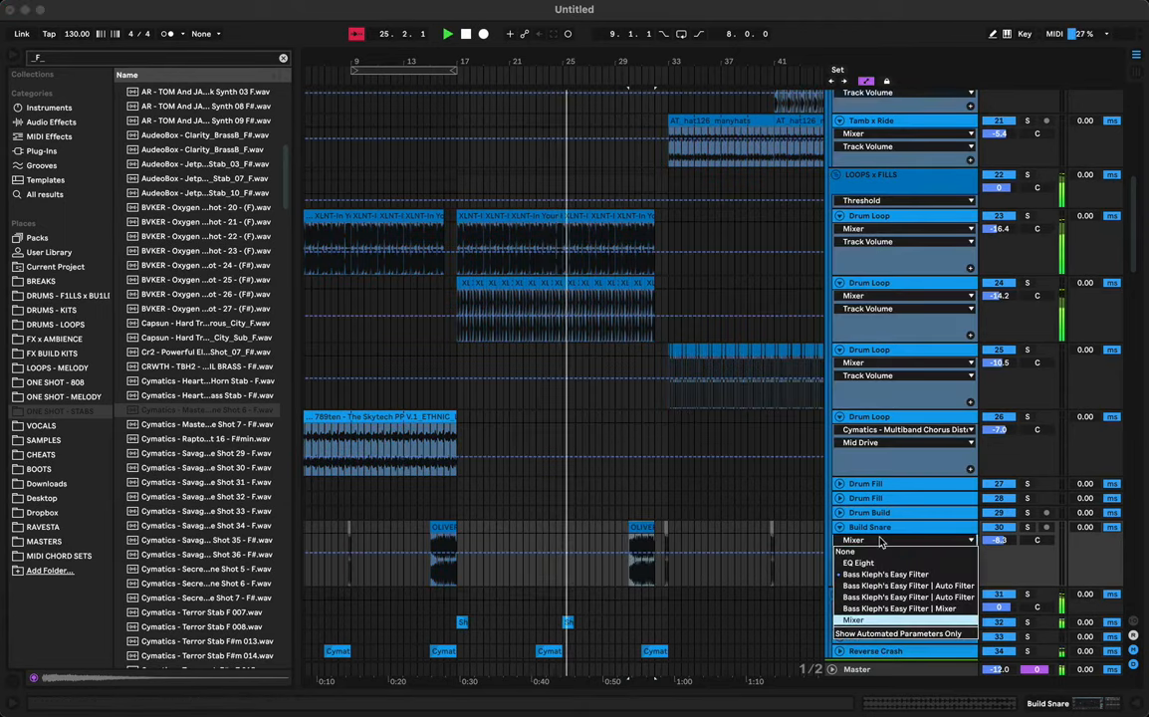
left_click(885, 589)
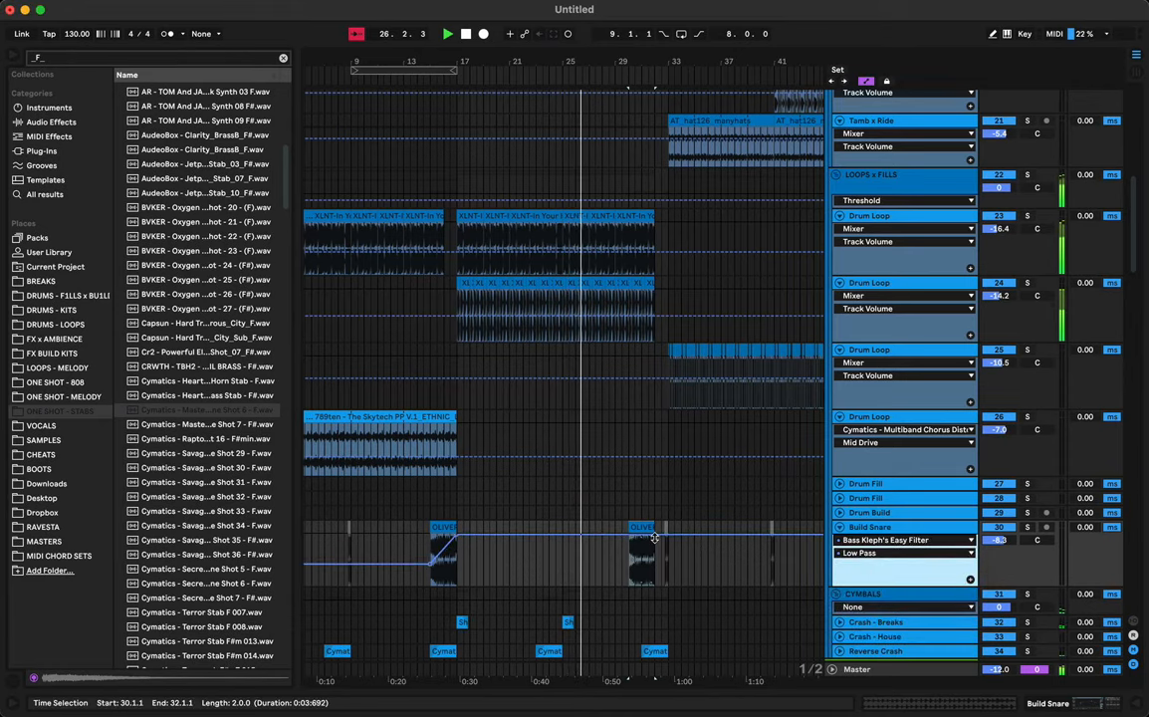
left_click_drag(633, 537, 629, 557)
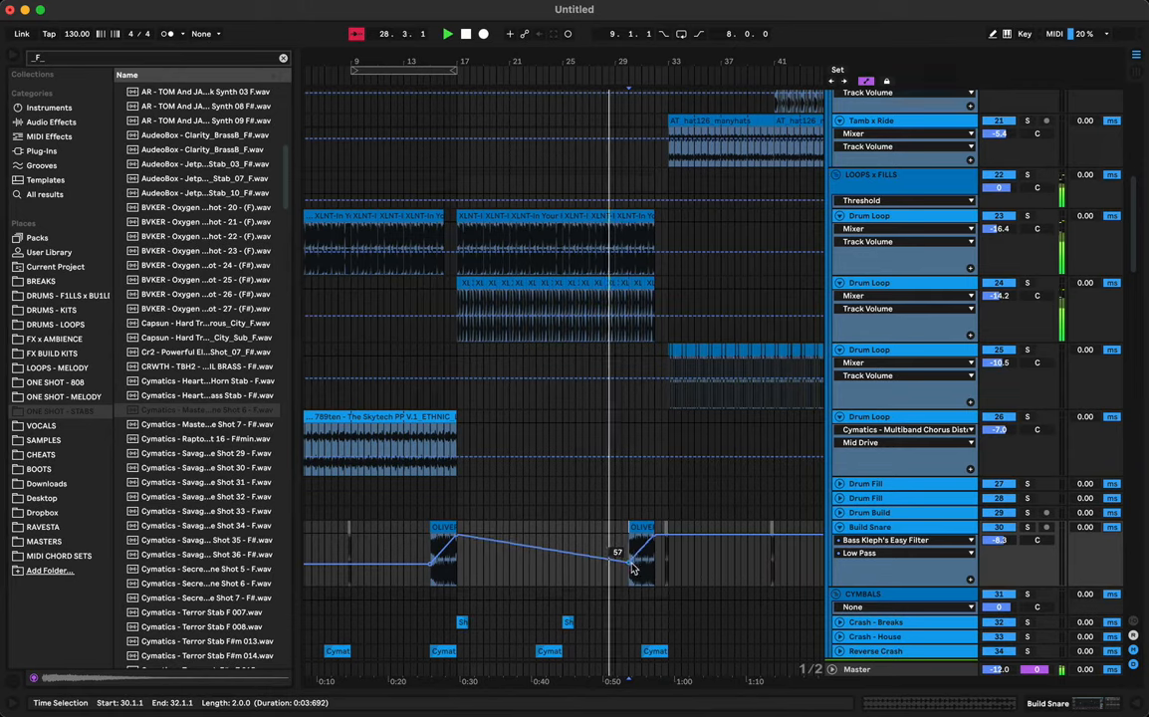
key("a")
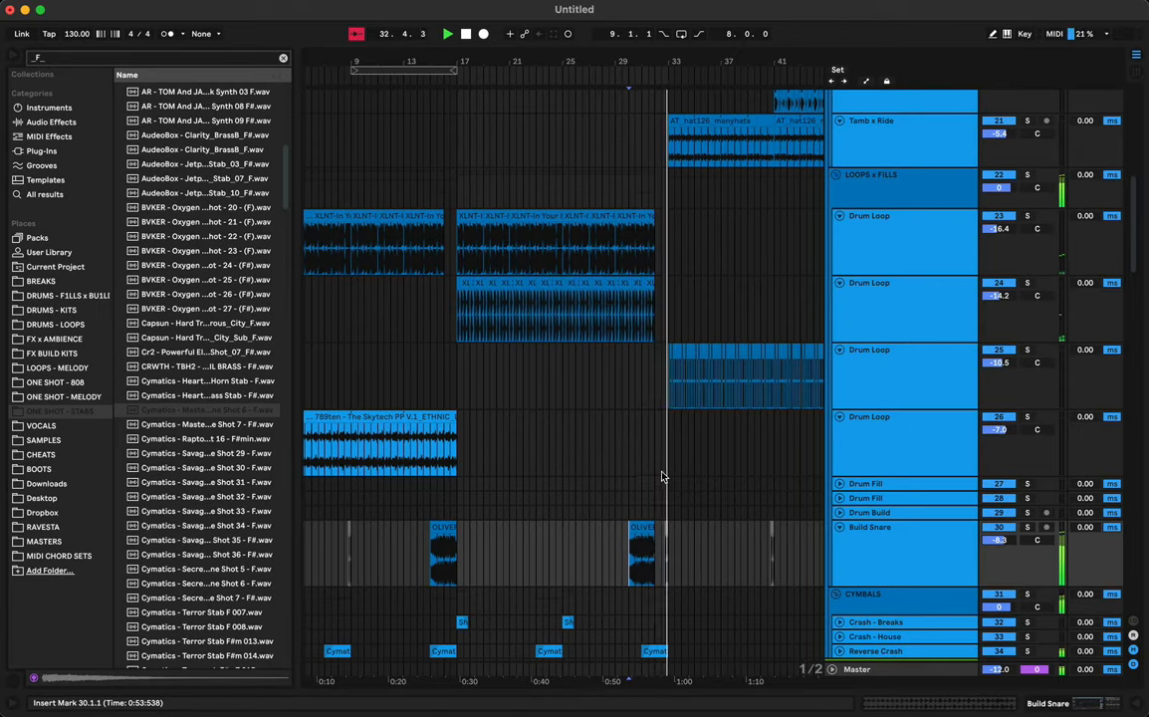
Step: Replay the end of the drop and add a short Breaks Kit kick and ghost kick hit at bar 32
left_click(623, 471)
key("space")
key("space")
scroll(656, 440, "up", 10)
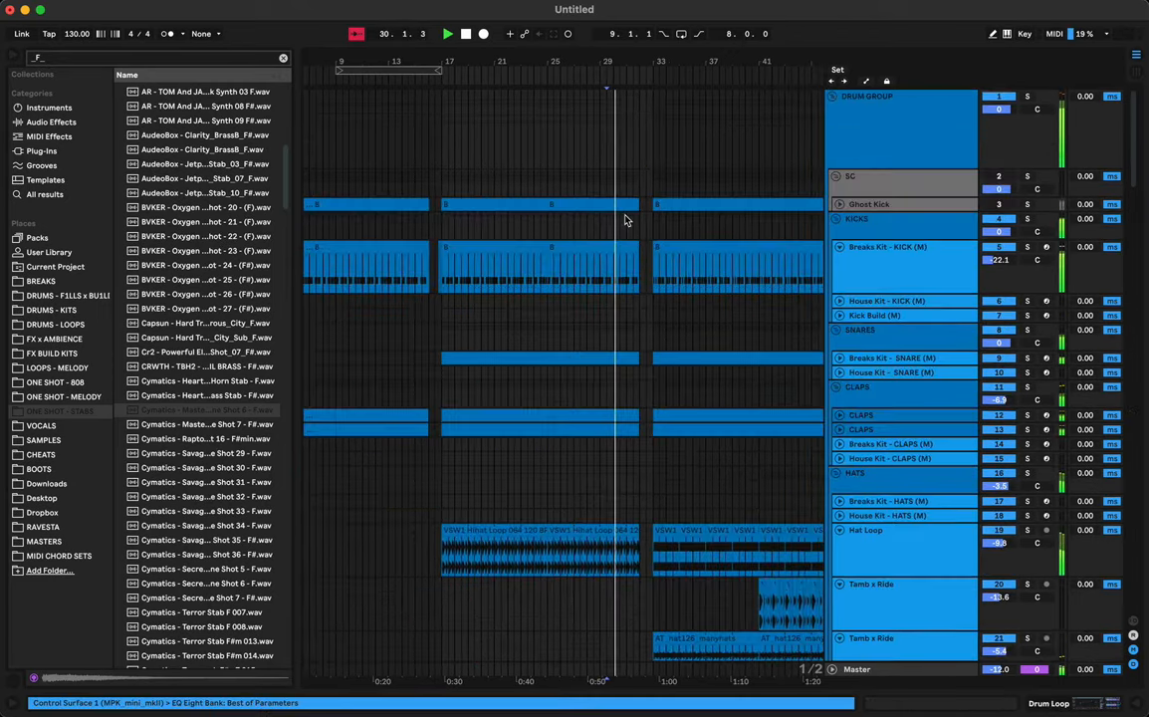
left_click_drag(631, 56, 628, 188)
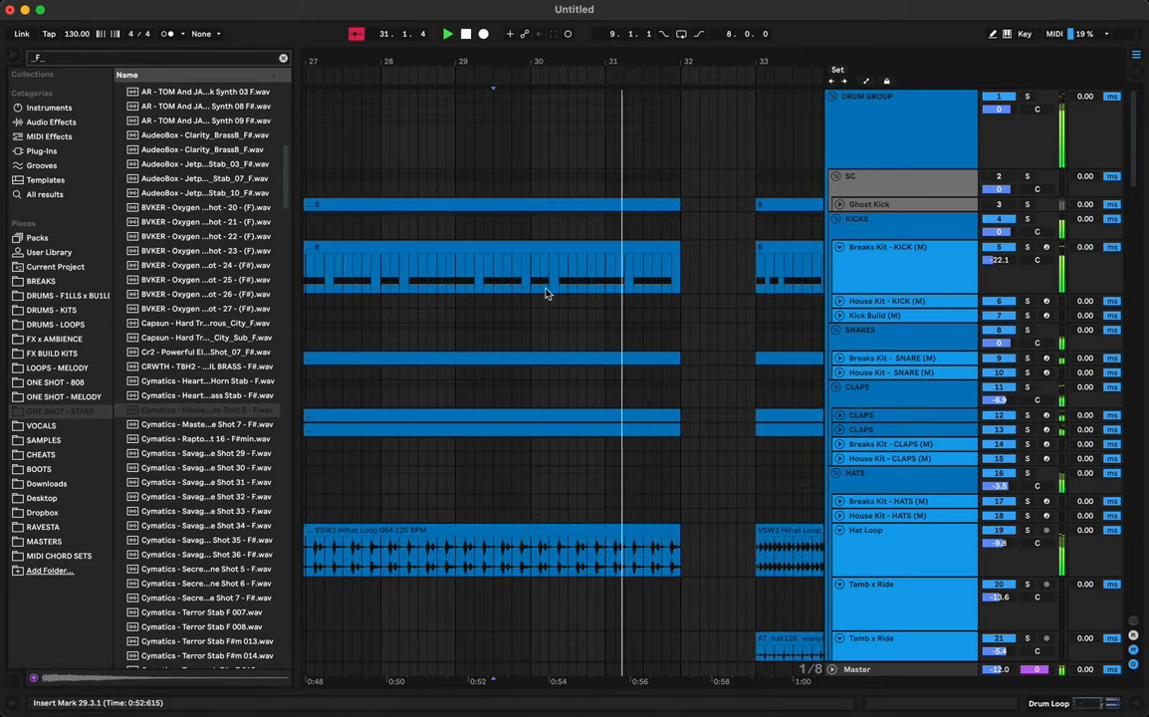
left_click_drag(535, 282, 692, 211)
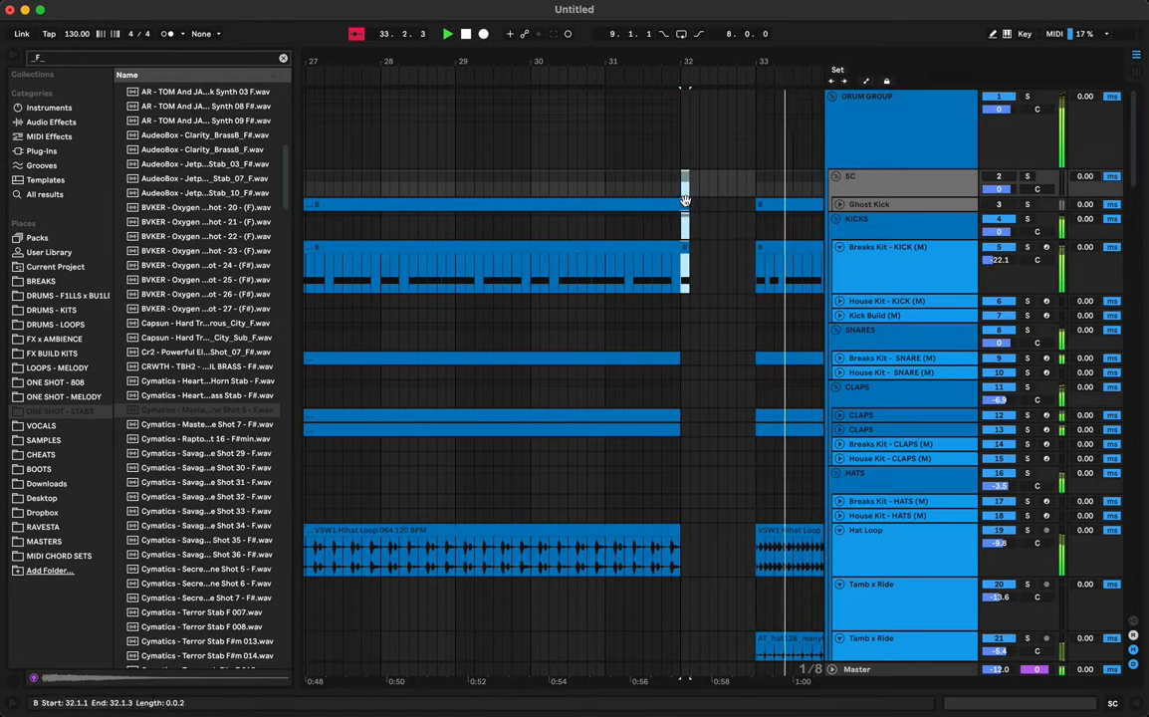
Step: Move the last Reverse Crash clip to bar 30 so it ends at bar 32, replaying the drop's ending
scroll(616, 185, "down", 15)
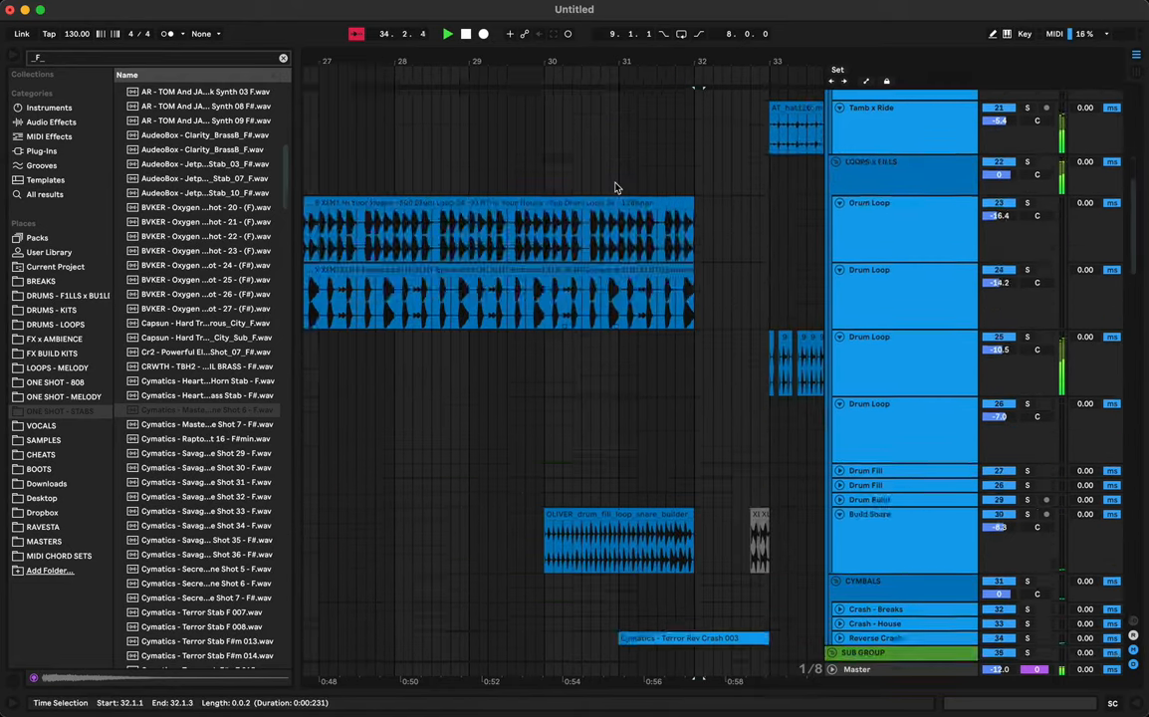
scroll(615, 184, "down", 8)
key("space")
left_click(566, 133)
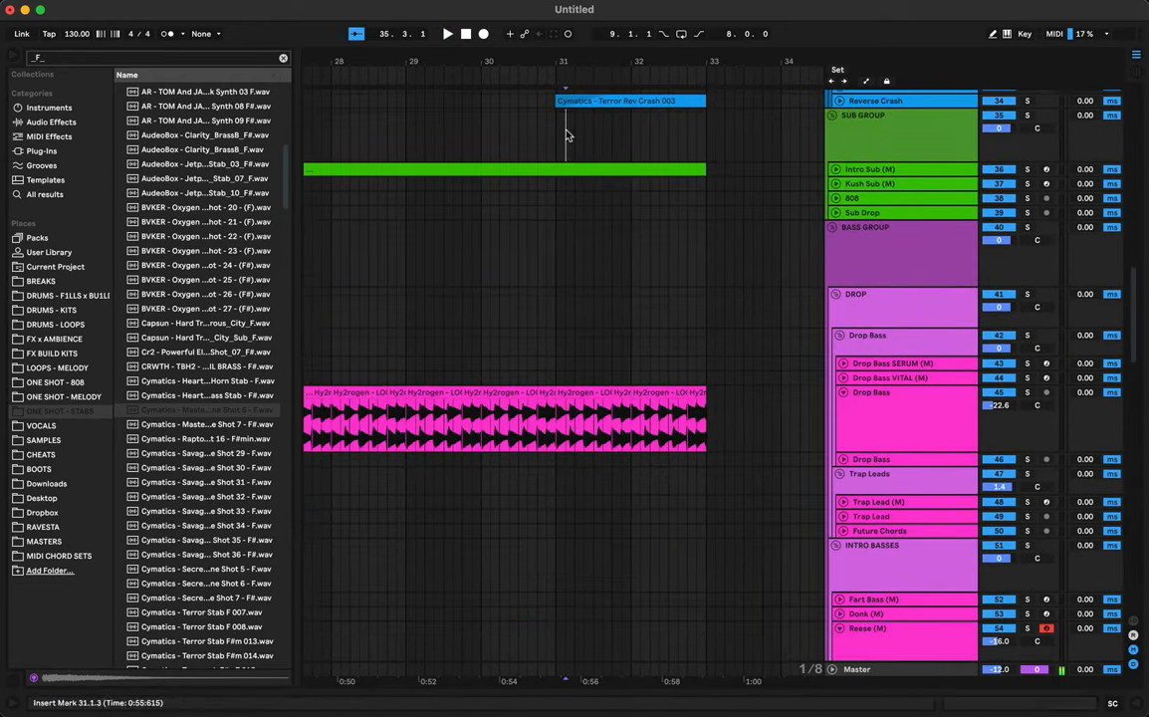
key("space")
scroll(574, 151, "up", 4)
left_click_drag(668, 206, 598, 203)
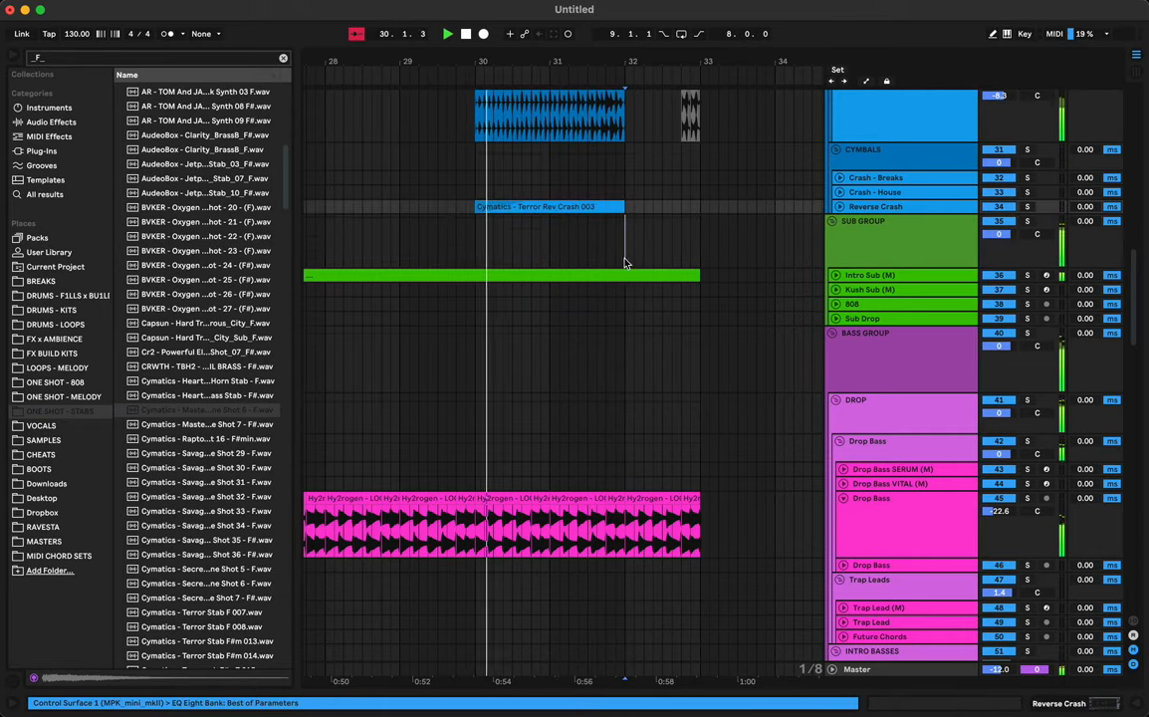
Step: Delete the Intro Sub from bar 32 to 33 and trim the Drop Bass clips to end just after bar 32
left_click_drag(624, 259, 711, 470)
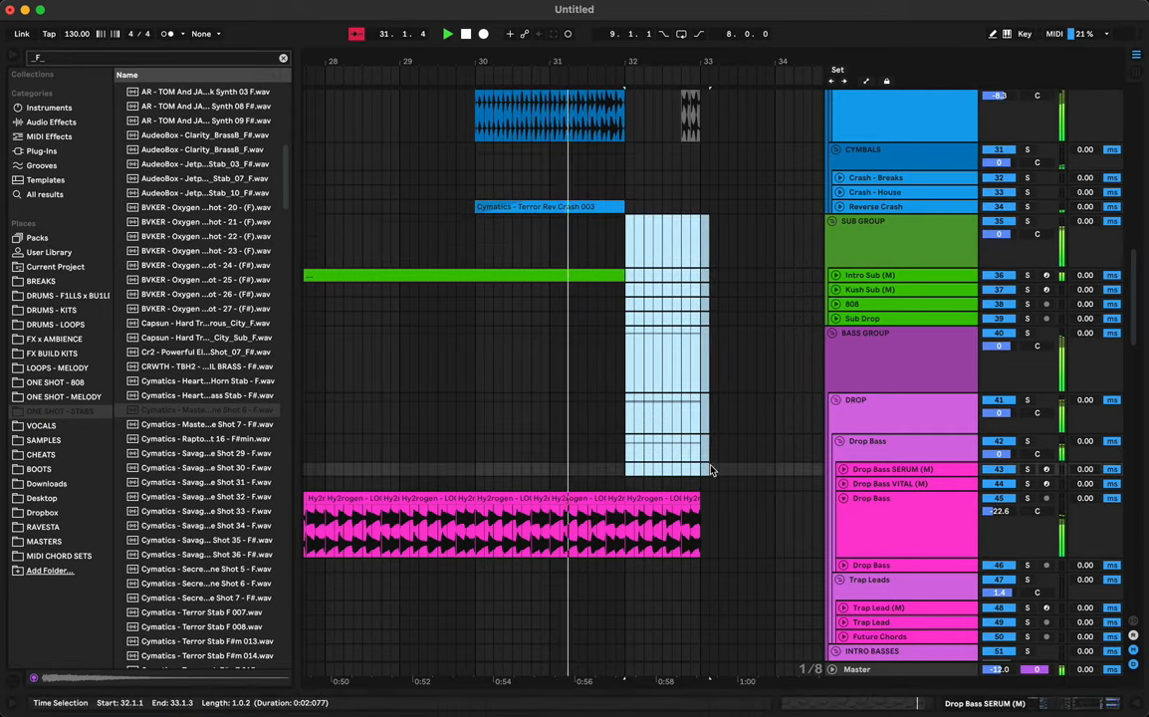
left_click_drag(643, 528, 767, 563)
key("Delete")
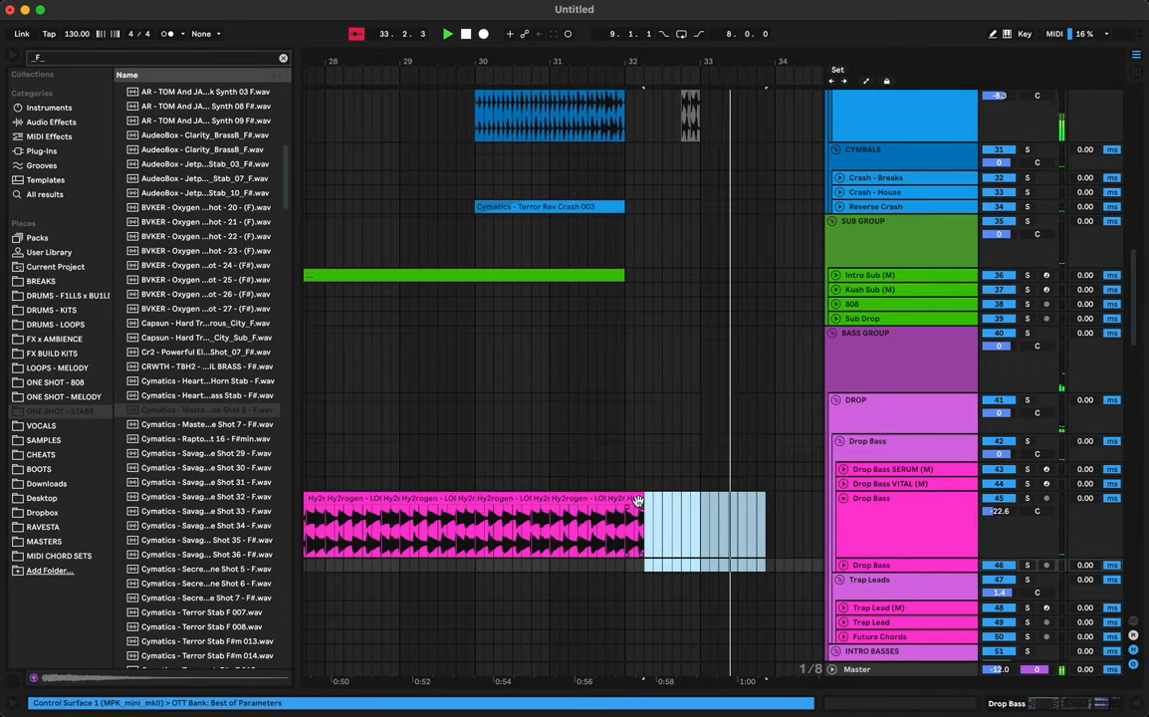
left_click_drag(644, 505, 637, 522)
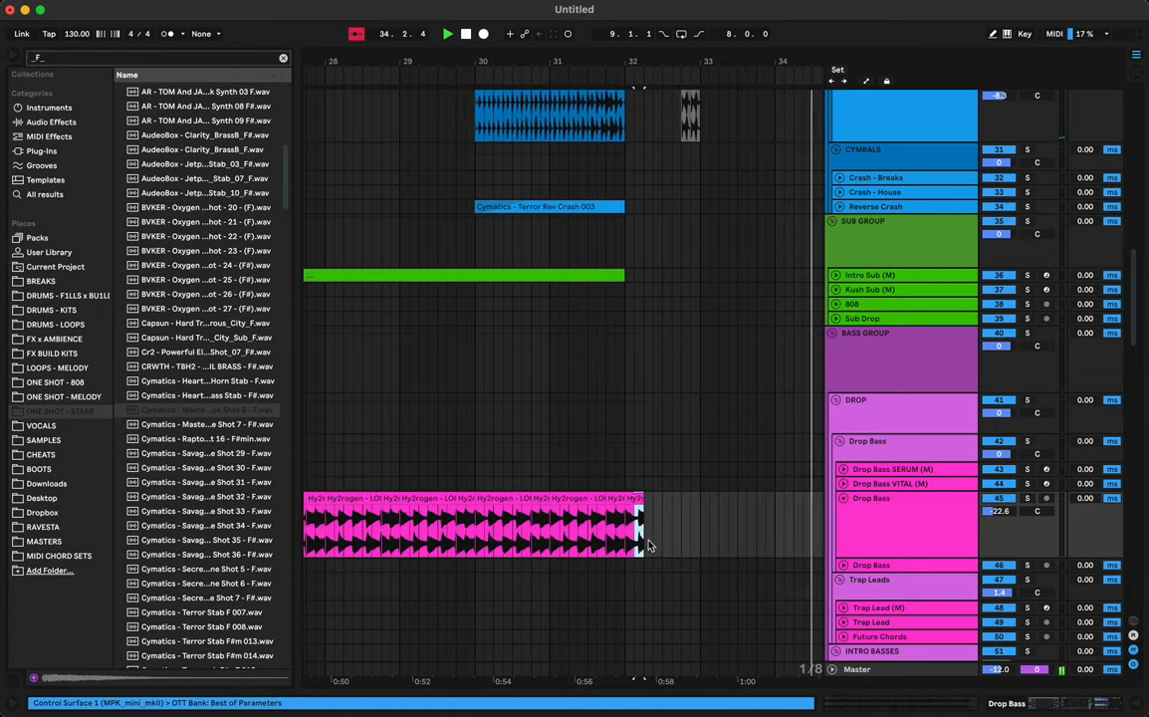
key("Delete")
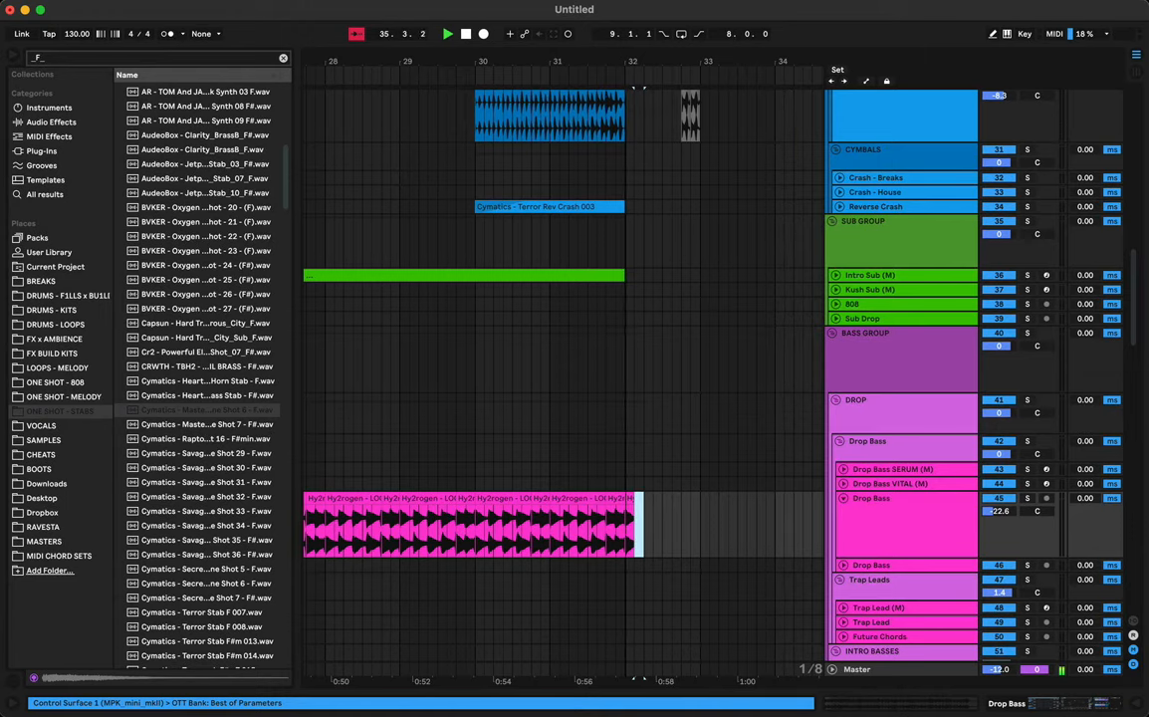
scroll(652, 436, "up", 5)
key("Left")
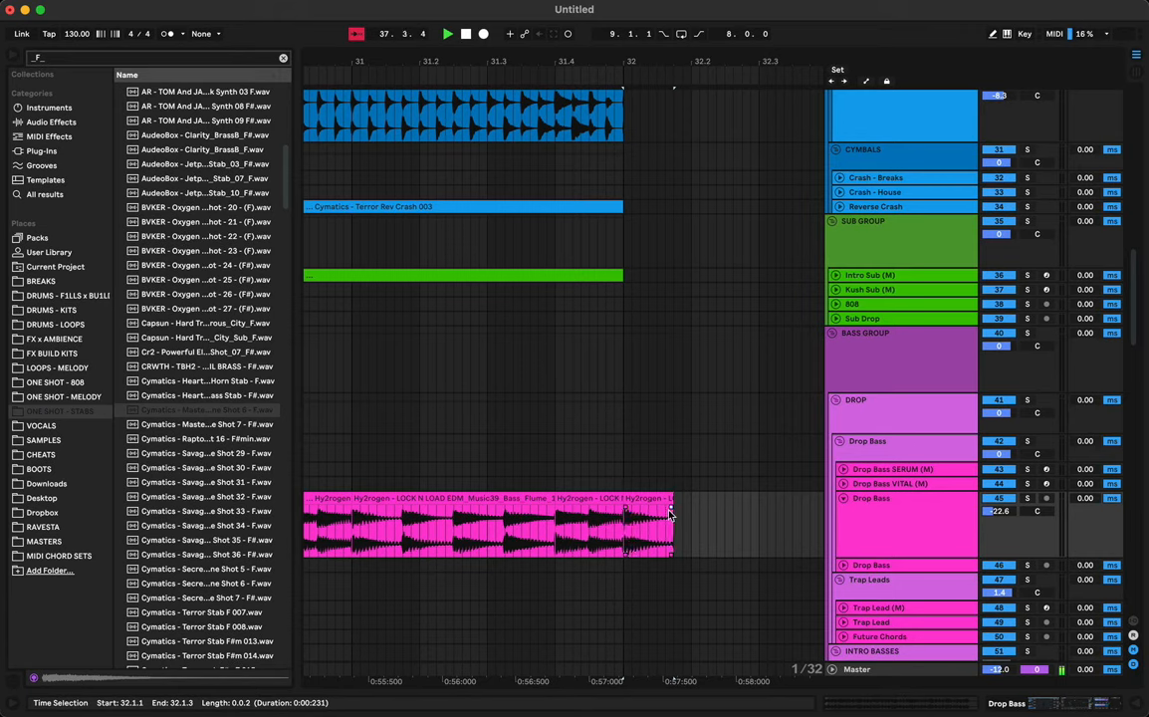
Step: Replay the trimmed drop ending from bar 31 into bar 33
left_click(488, 435)
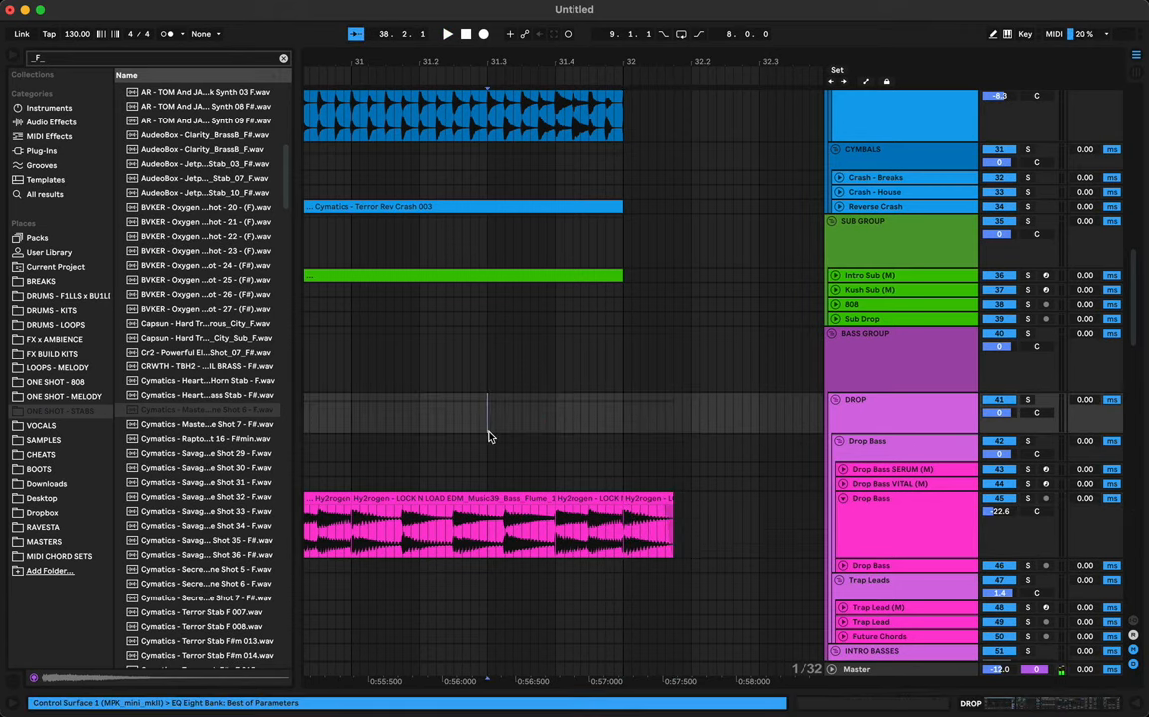
key("space")
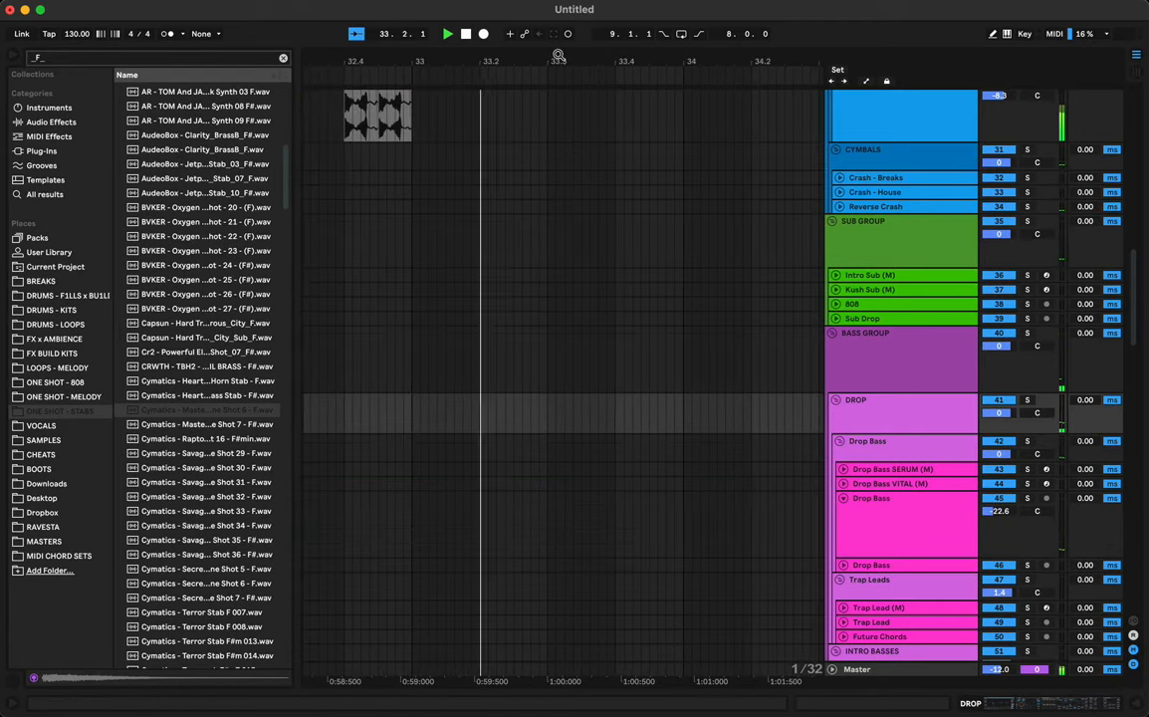
left_click_drag(558, 59, 557, 20)
left_click(456, 333)
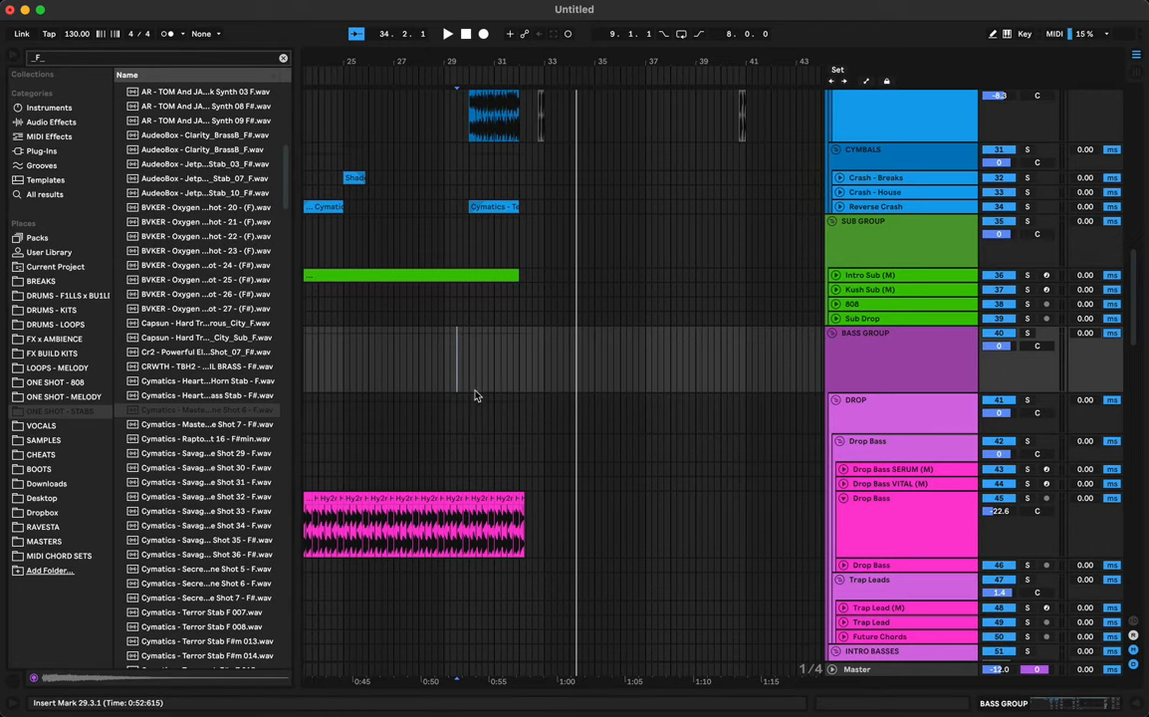
Step: Review the arrangement from the Intro Sub down to the vocal tracks and back up to the drums around bar 17
left_click_drag(494, 57, 411, 57)
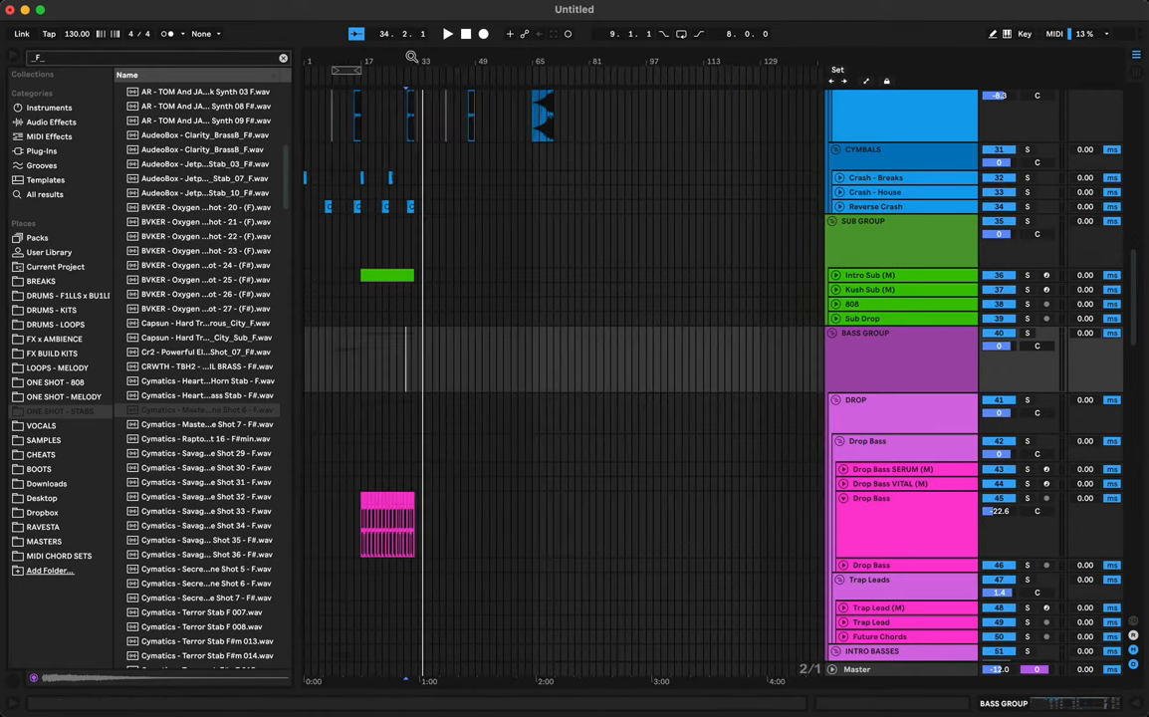
left_click(377, 281)
scroll(398, 319, "down", 15)
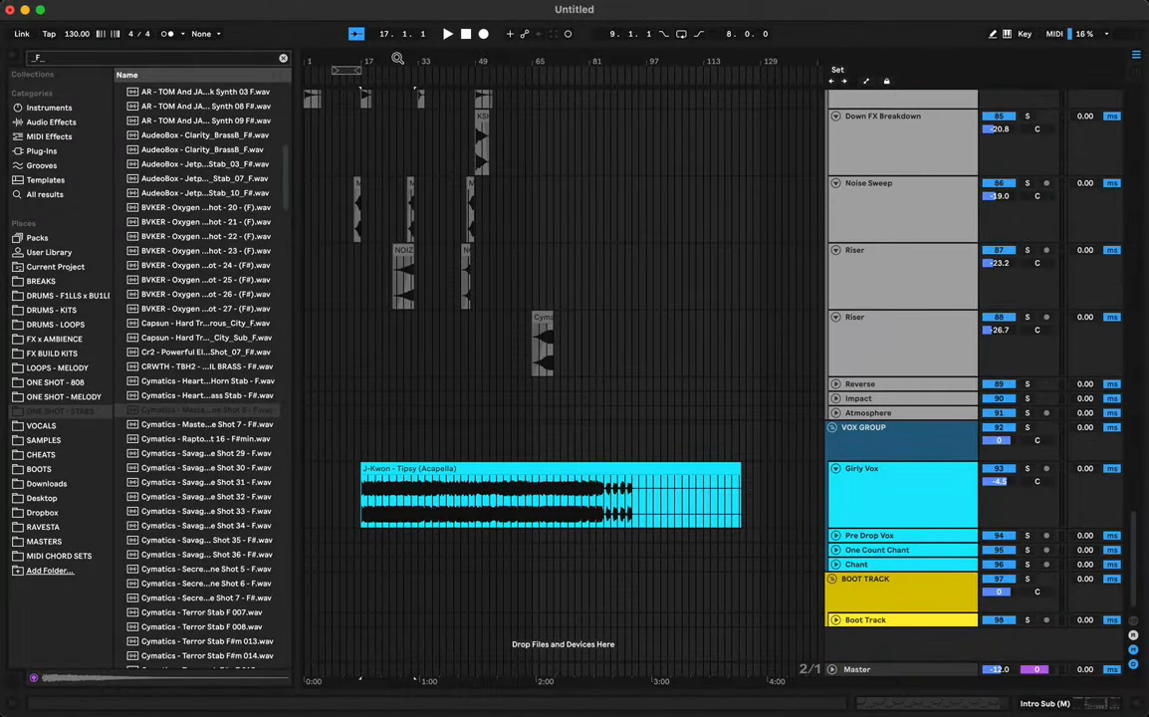
left_click_drag(397, 57, 416, 199)
scroll(469, 275, "up", 20)
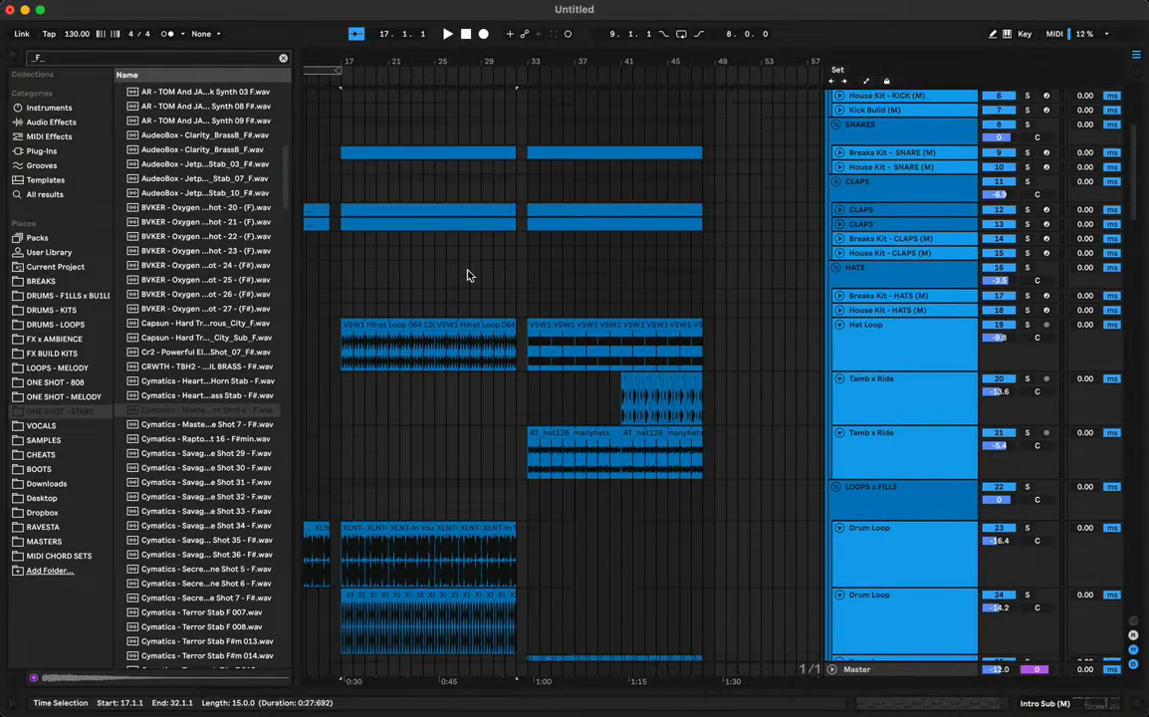
scroll(468, 271, "up", 3)
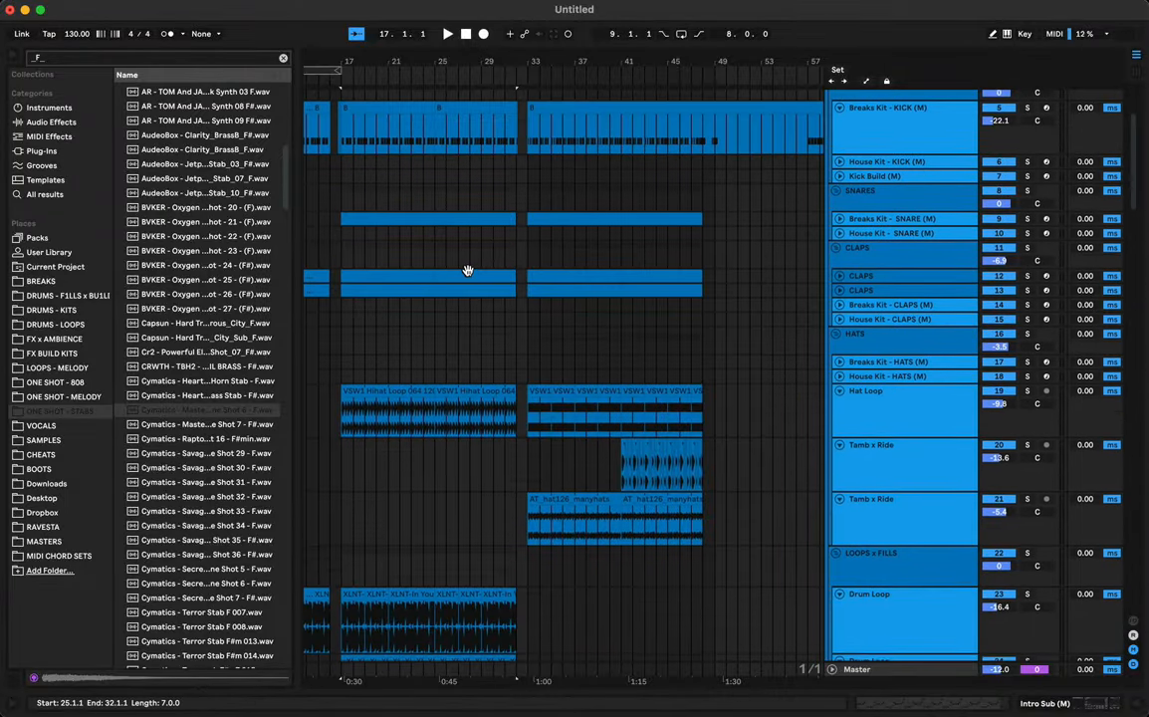
left_click(344, 344)
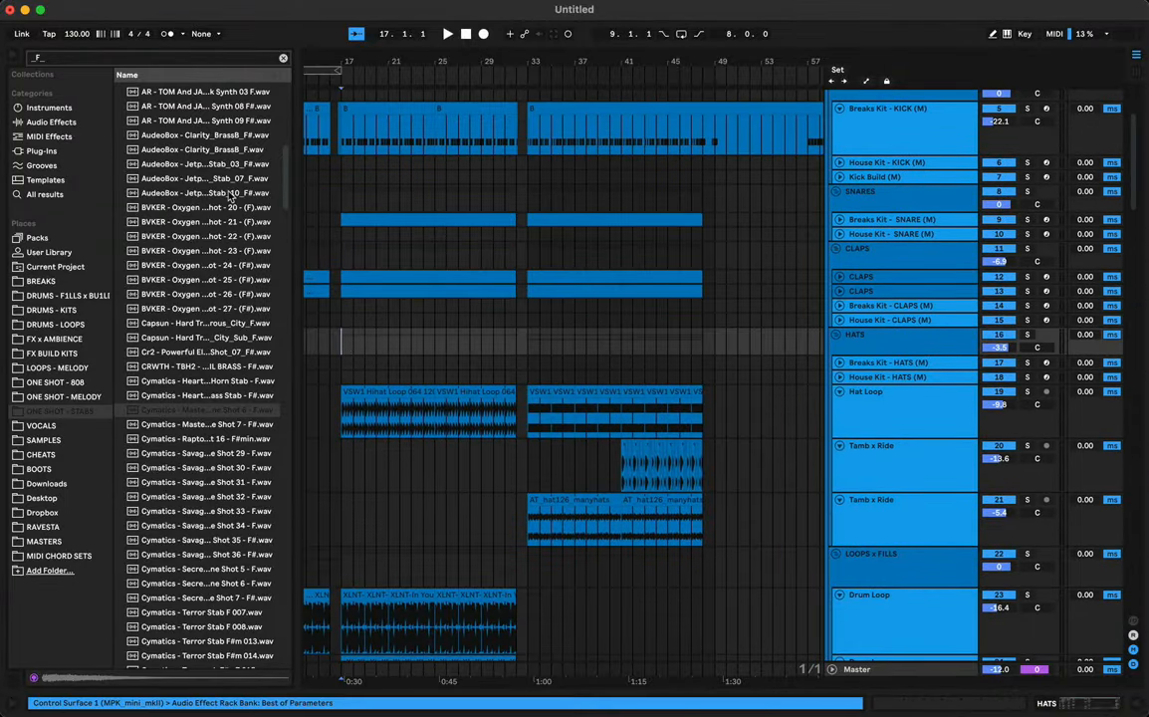
Step: Hide the browser and replay the drop from bar 29 with the drum tracks in view
left_click(17, 57)
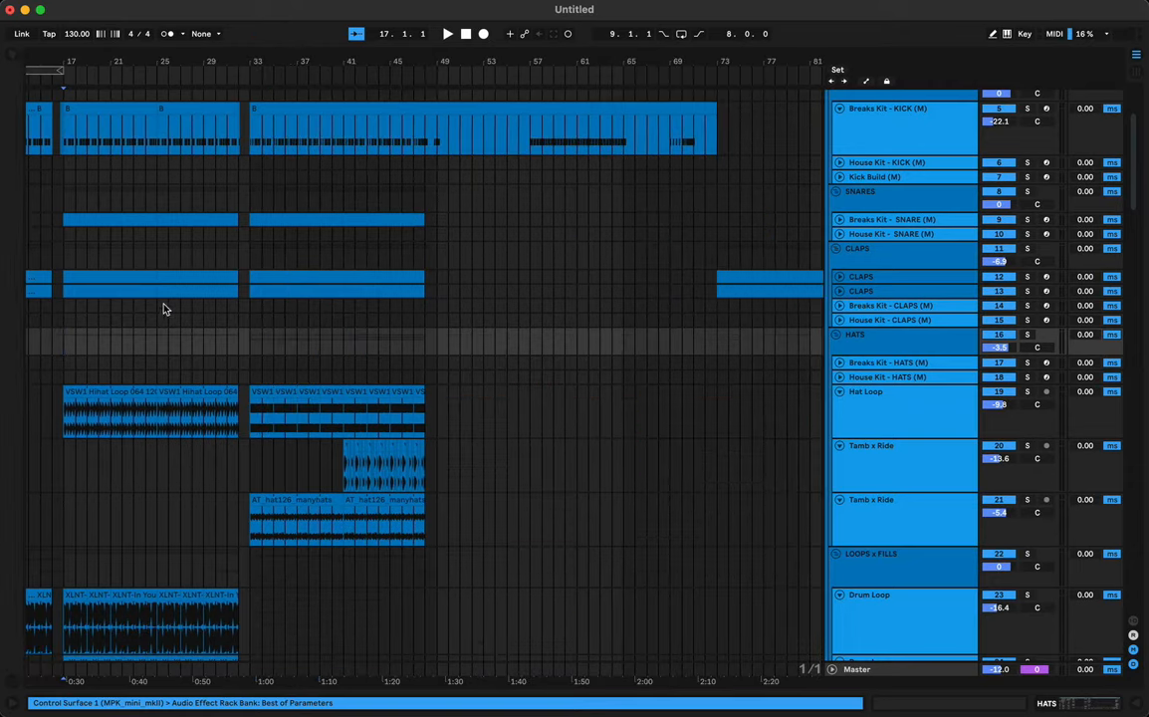
left_click(194, 360)
key("space")
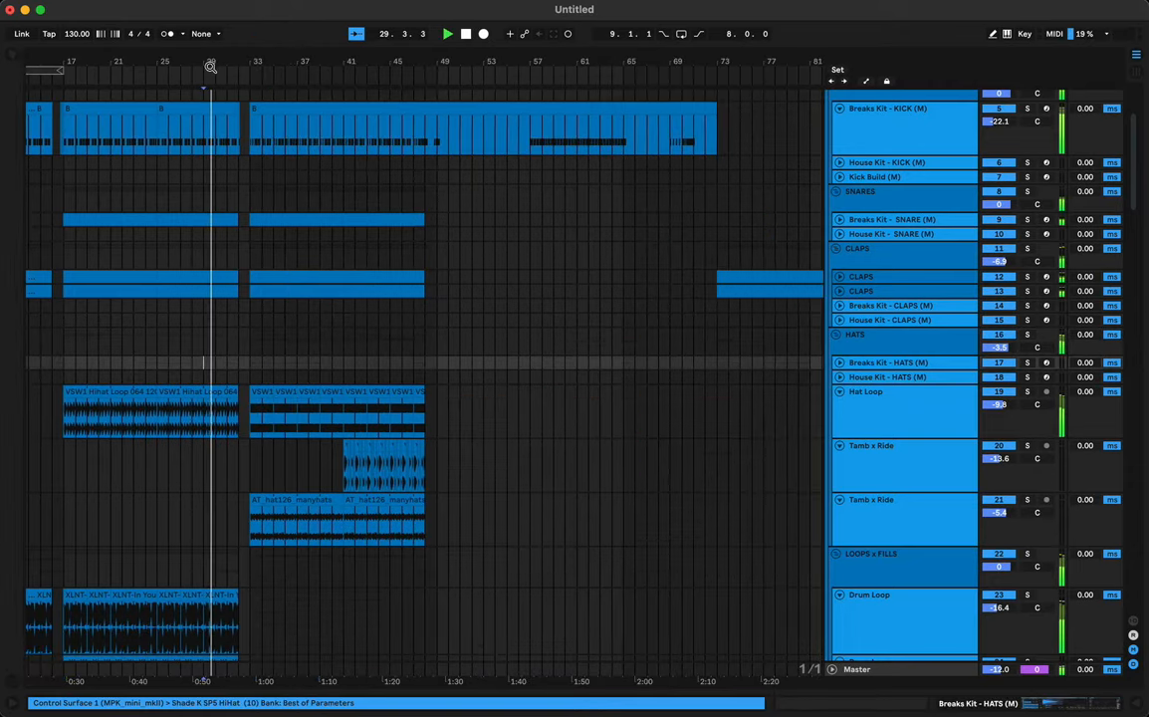
left_click_drag(210, 66, 388, 158)
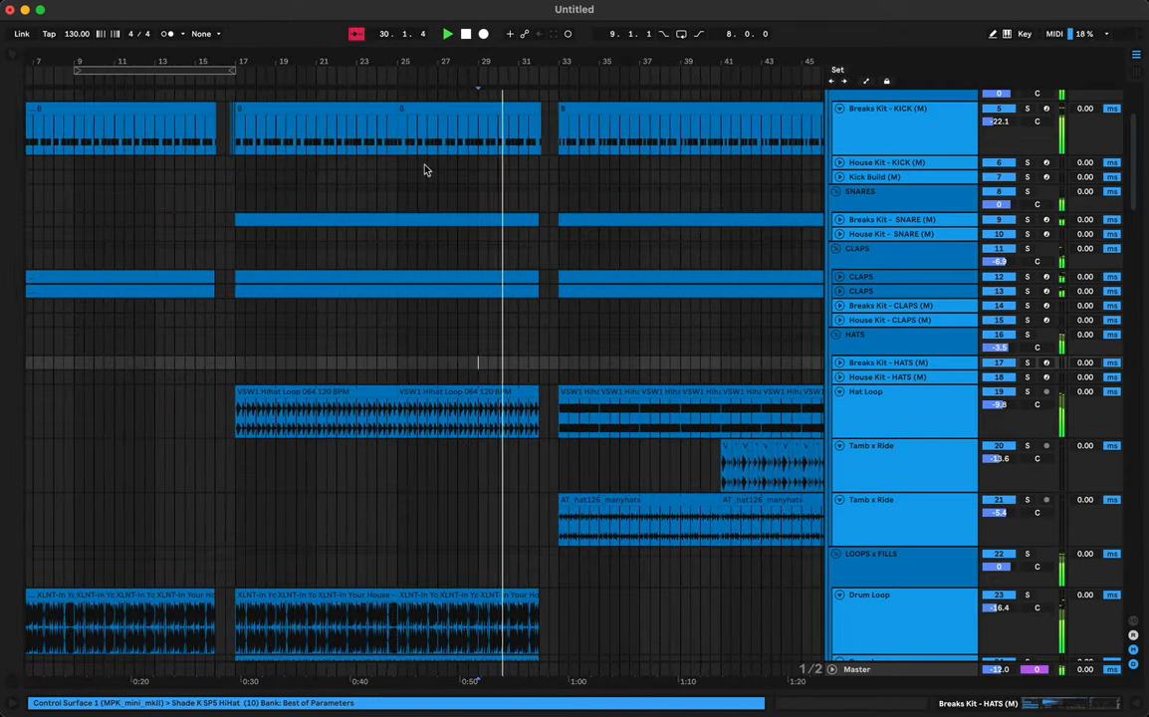
Step: Reopen the browser and search the ONE SHOT - STABS folder for "think"
left_click(13, 62)
left_click(94, 58)
type("th")
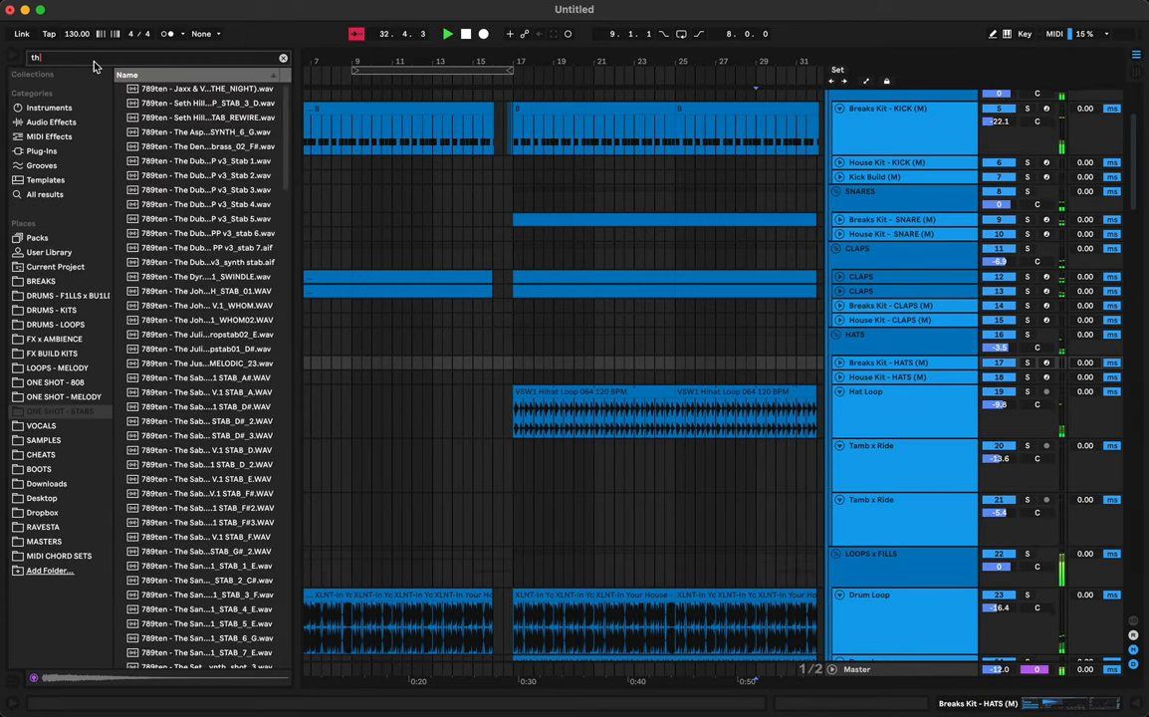
type("ink")
Step: Replay the drop from bar 24 while reviewing its drum loop, cymbal and sub tracks
left_click(453, 468)
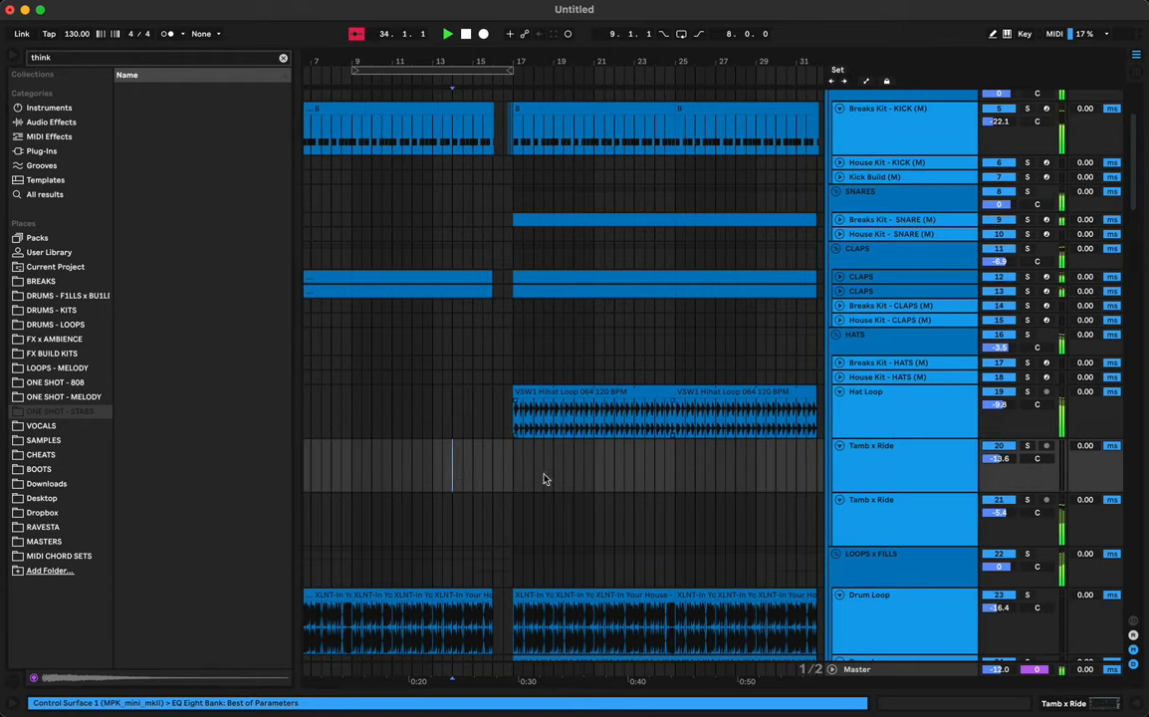
scroll(543, 479, "right", 3)
scroll(654, 451, "down", 8)
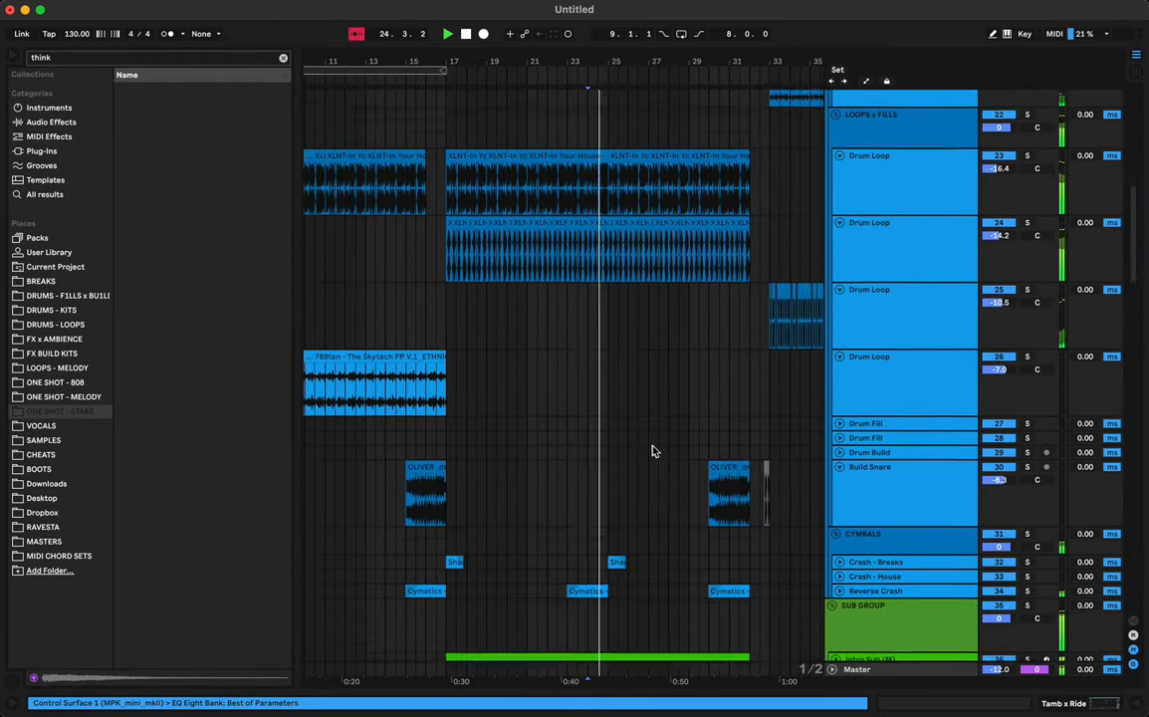
scroll(577, 433, "down", 4)
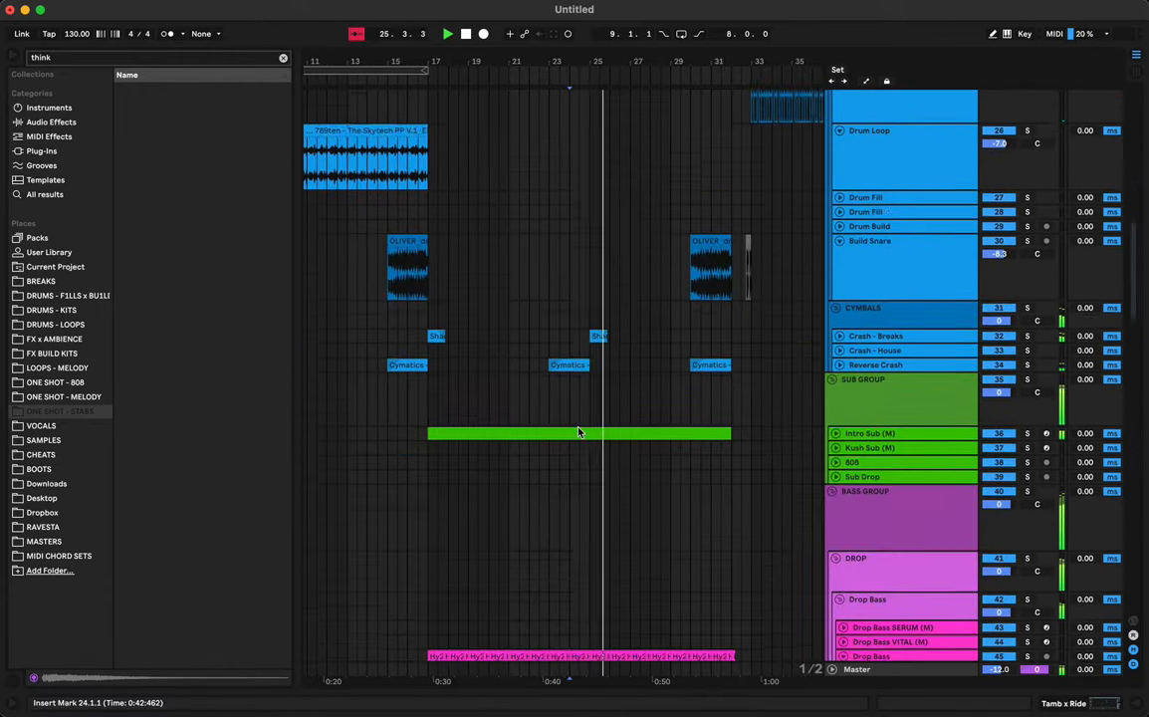
scroll(610, 418, "up", 5)
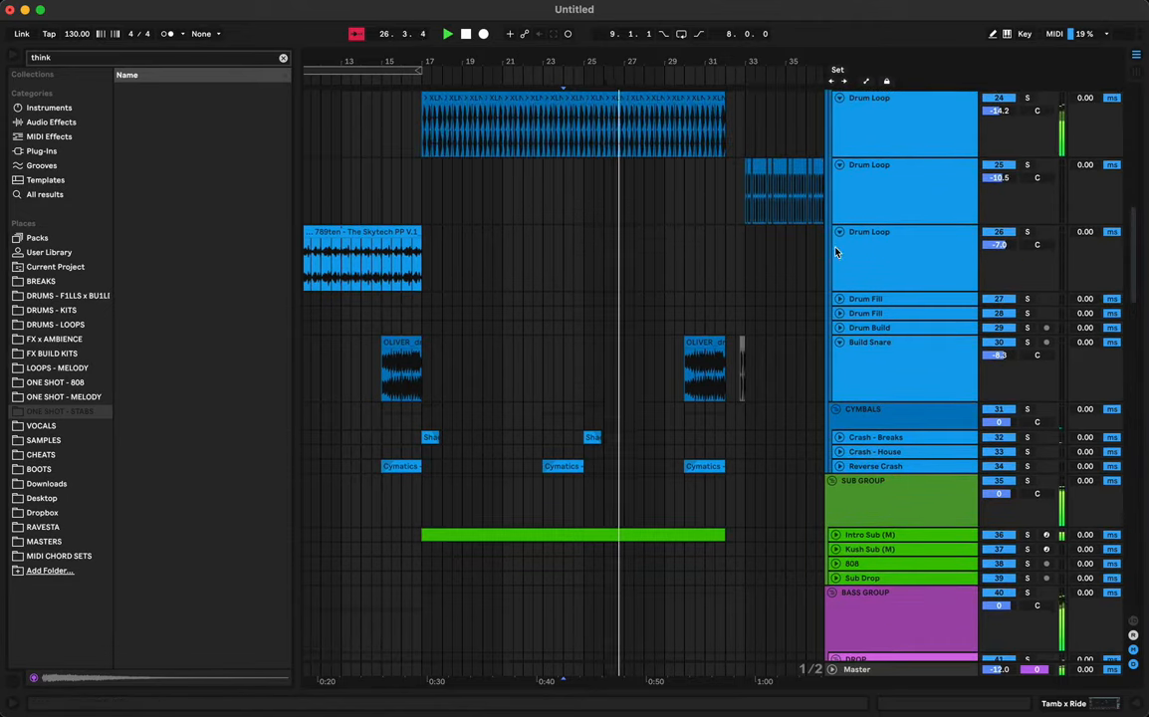
scroll(765, 205, "up", 6)
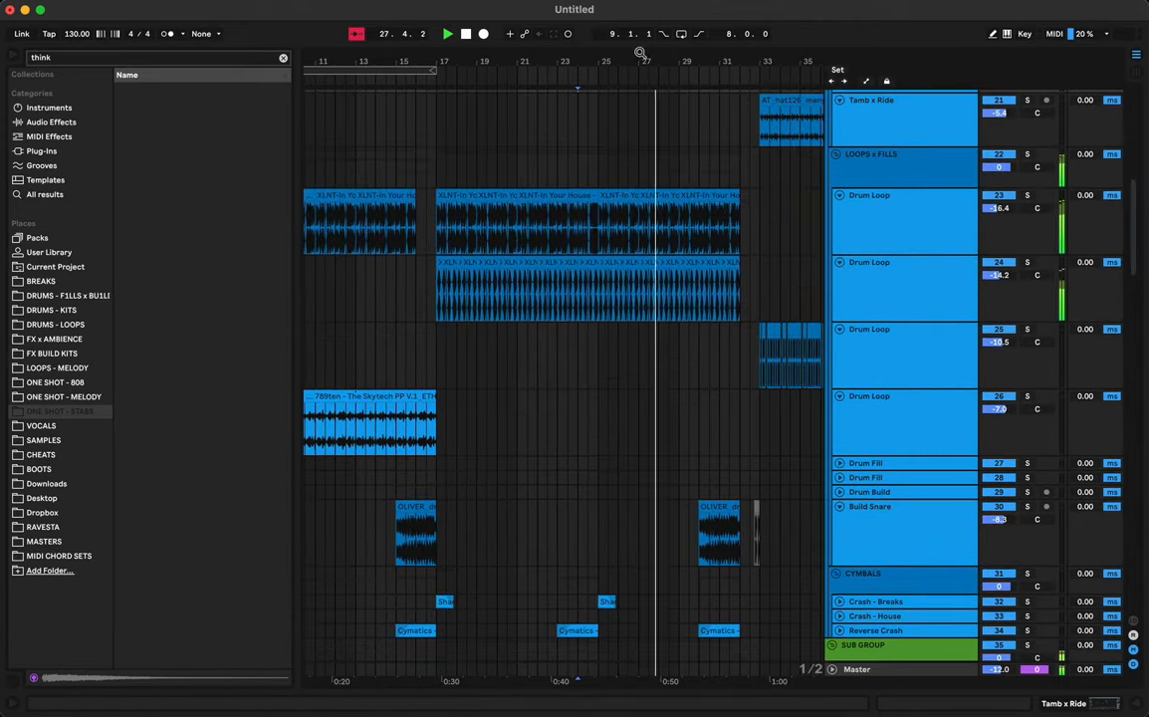
Step: Duplicate the Drum Loop track holding the ETHNIC LOOP clip and clear the copied clip from the new track
left_click_drag(640, 53, 639, 23)
scroll(678, 239, "up", 5)
scroll(678, 240, "down", 8)
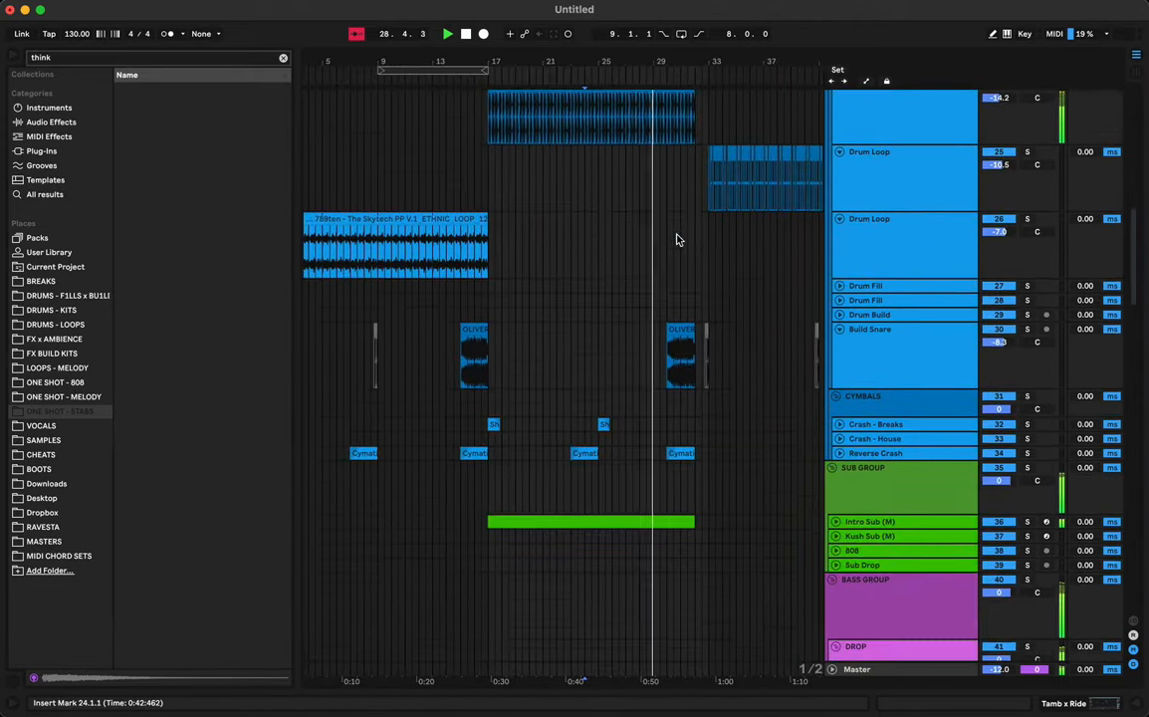
left_click(864, 265)
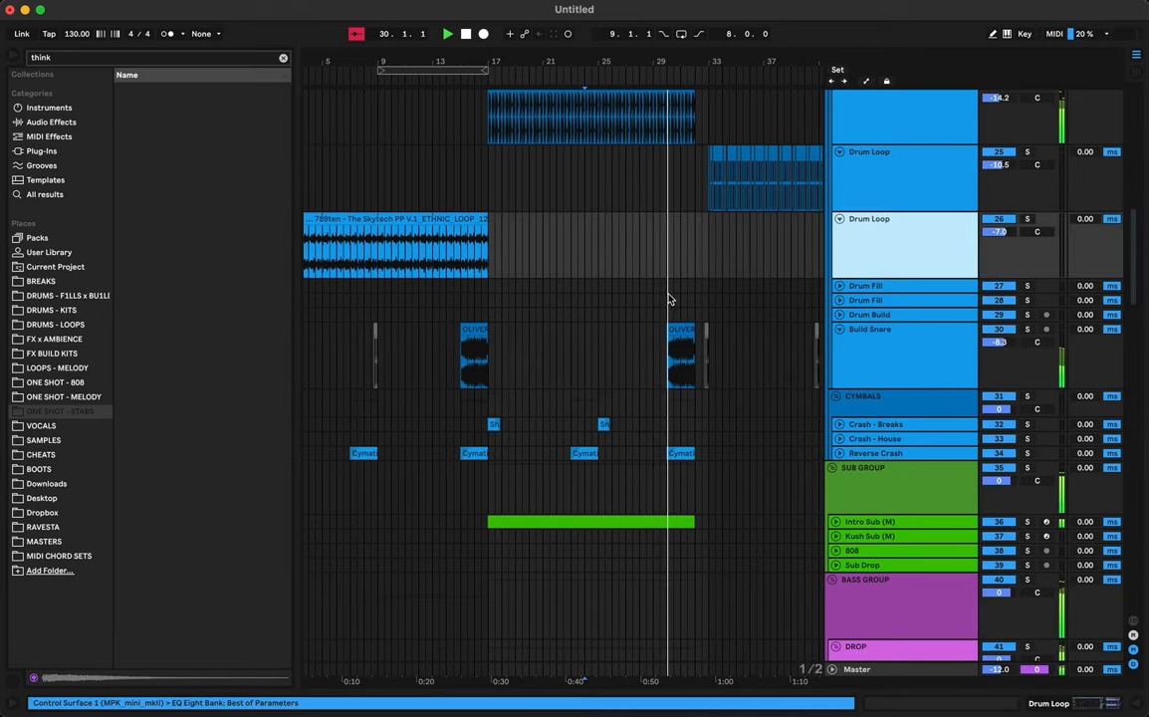
key("super+d")
left_click(632, 305)
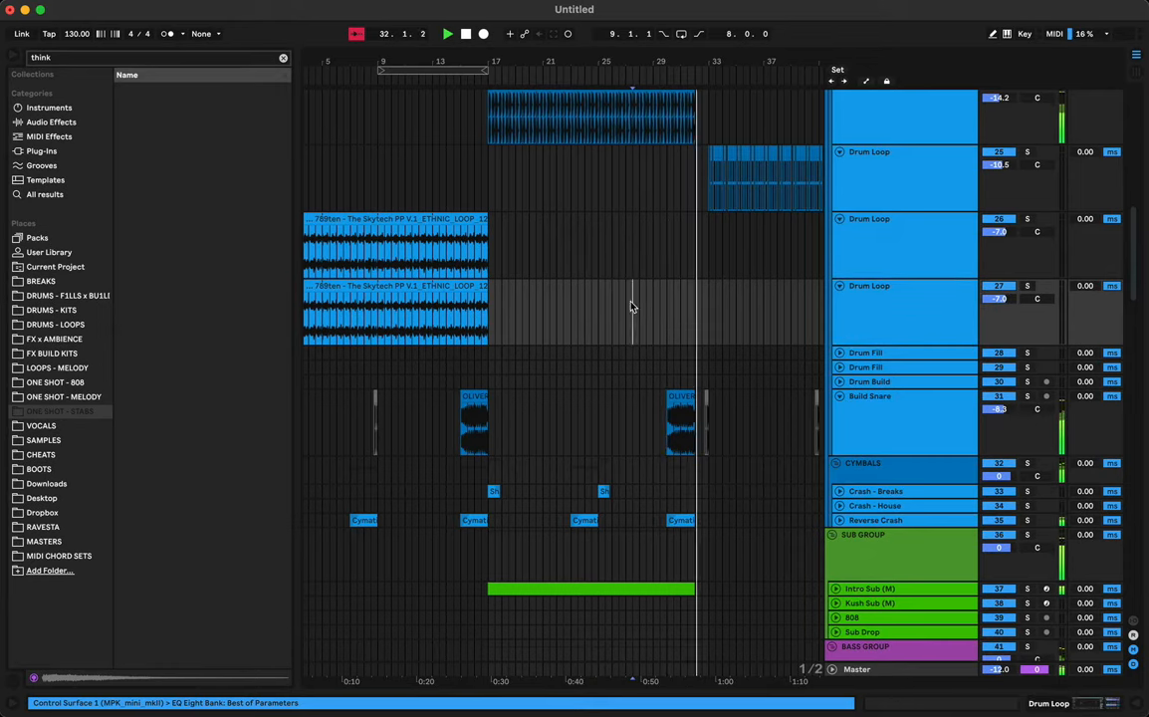
key("space")
left_click_drag(551, 305, 119, 314)
key("Delete")
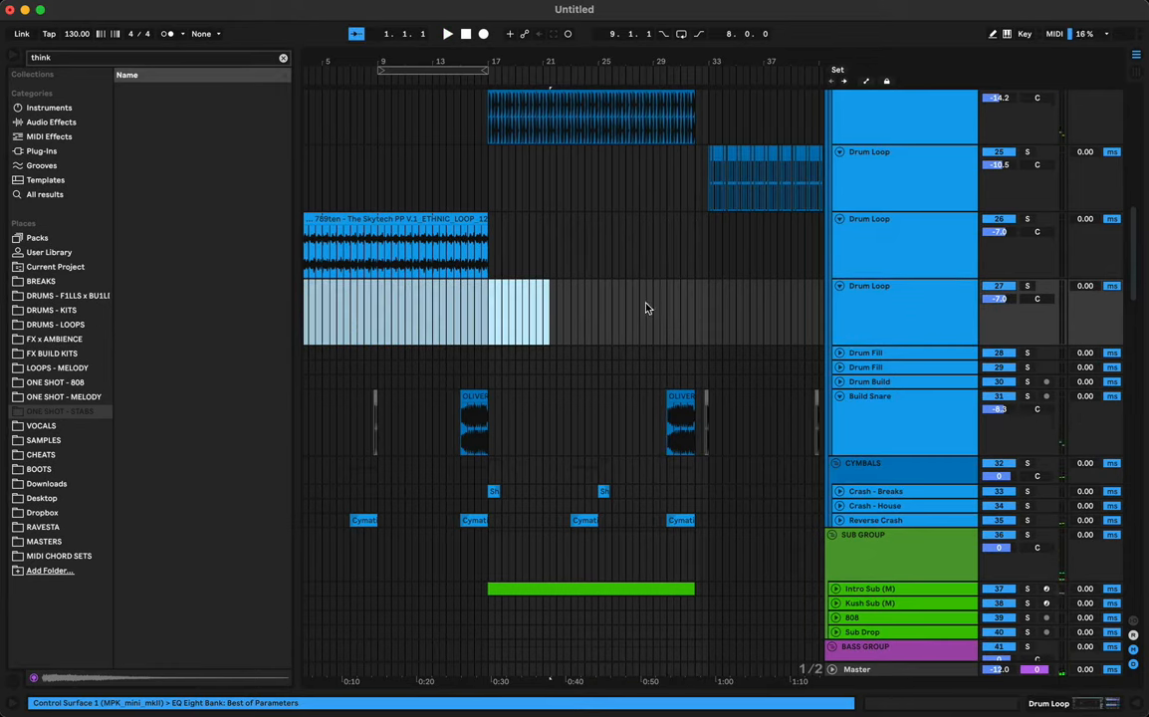
Step: Place "VIDE think crunchy (break).wav" from the BREAKS folder on the duplicated Drum Loop track, spanning bars 25 to 32
left_click(40, 283)
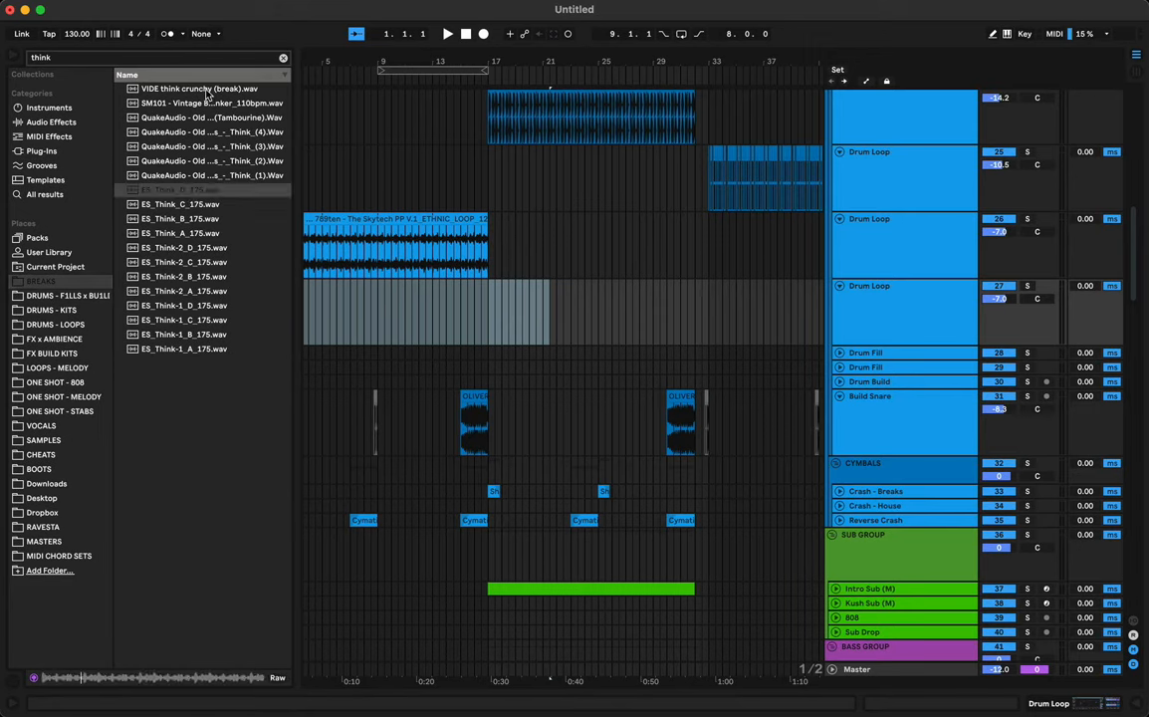
left_click(207, 93)
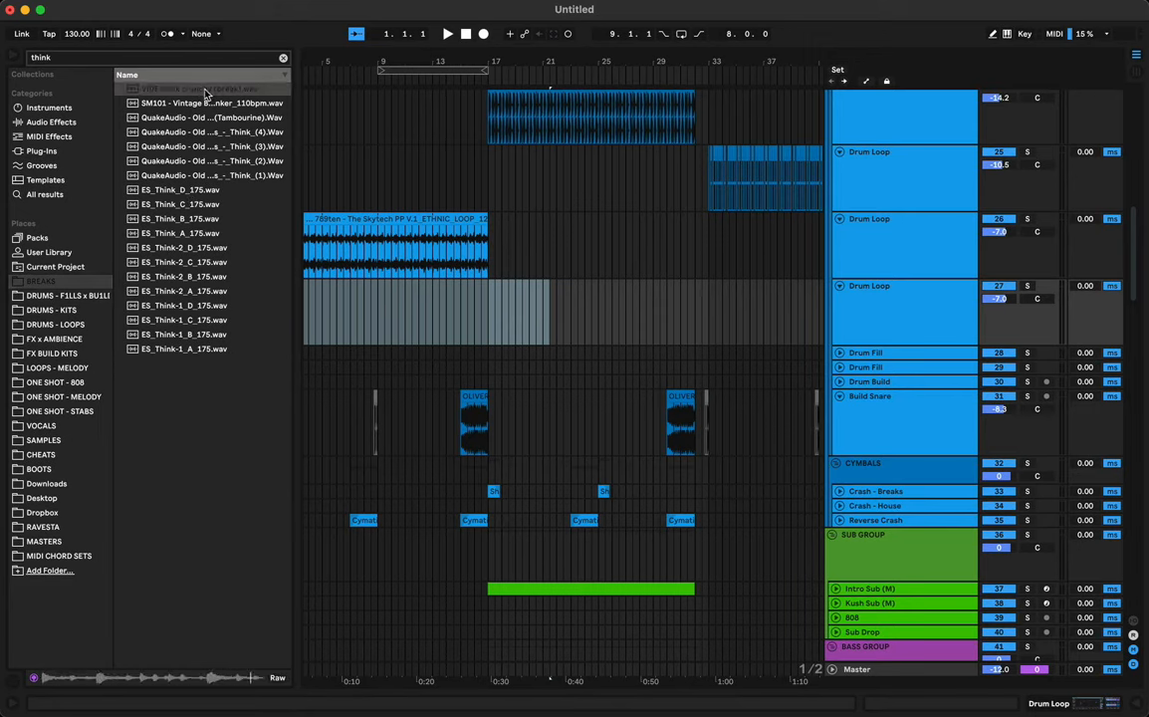
mouse_move(205, 92)
left_mouse_down()
mouse_move(560, 347)
mouse_move(602, 335)
mouse_move(613, 298)
mouse_move(705, 290)
left_mouse_up()
left_click(571, 331)
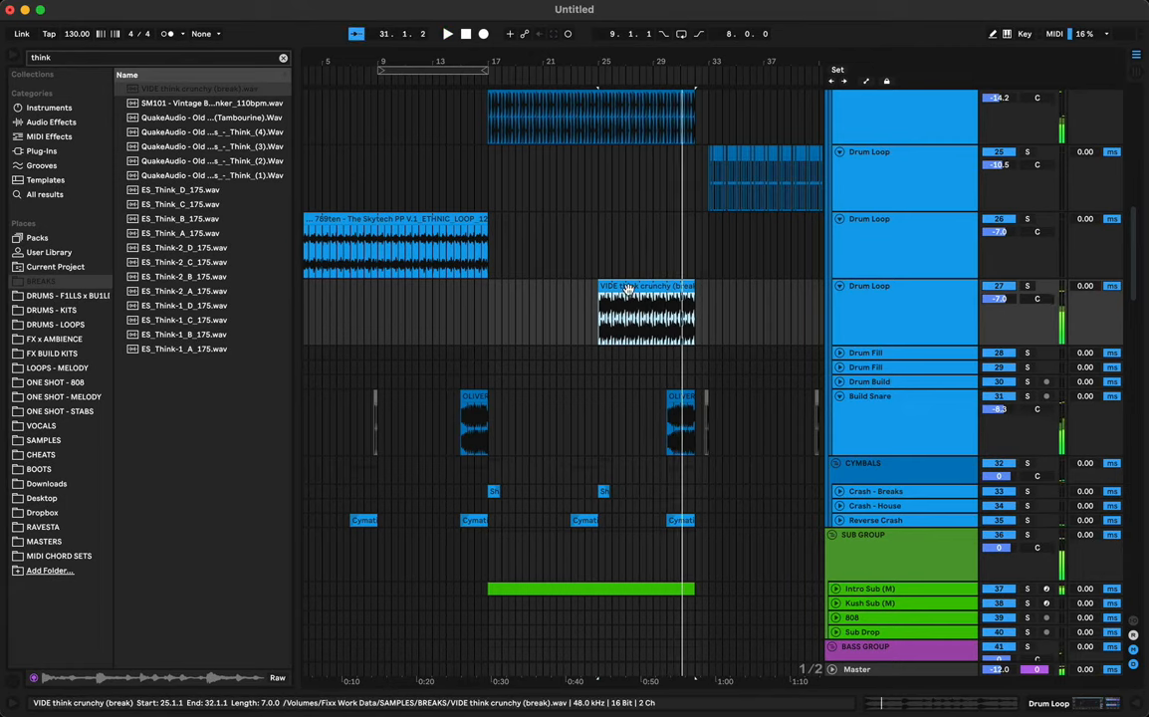
Step: Raise the EQ Eight low cut on the think break's track to 167 Hz and replay the break
key("shift+Tab")
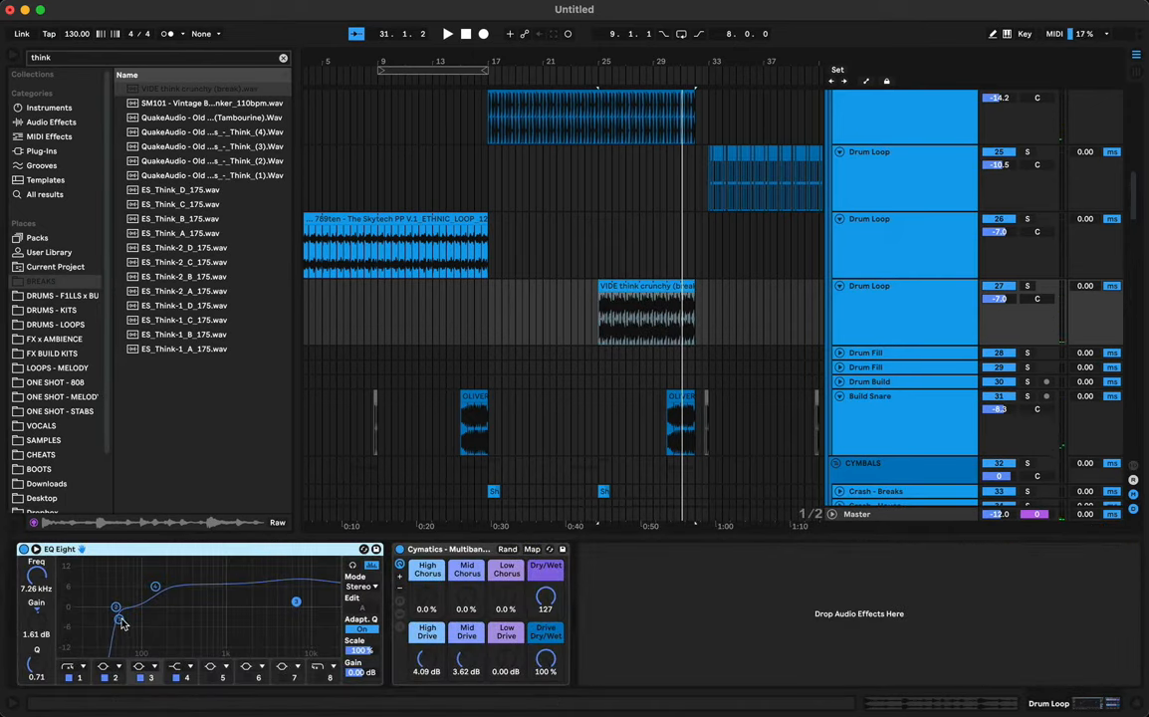
left_click_drag(119, 619, 144, 619)
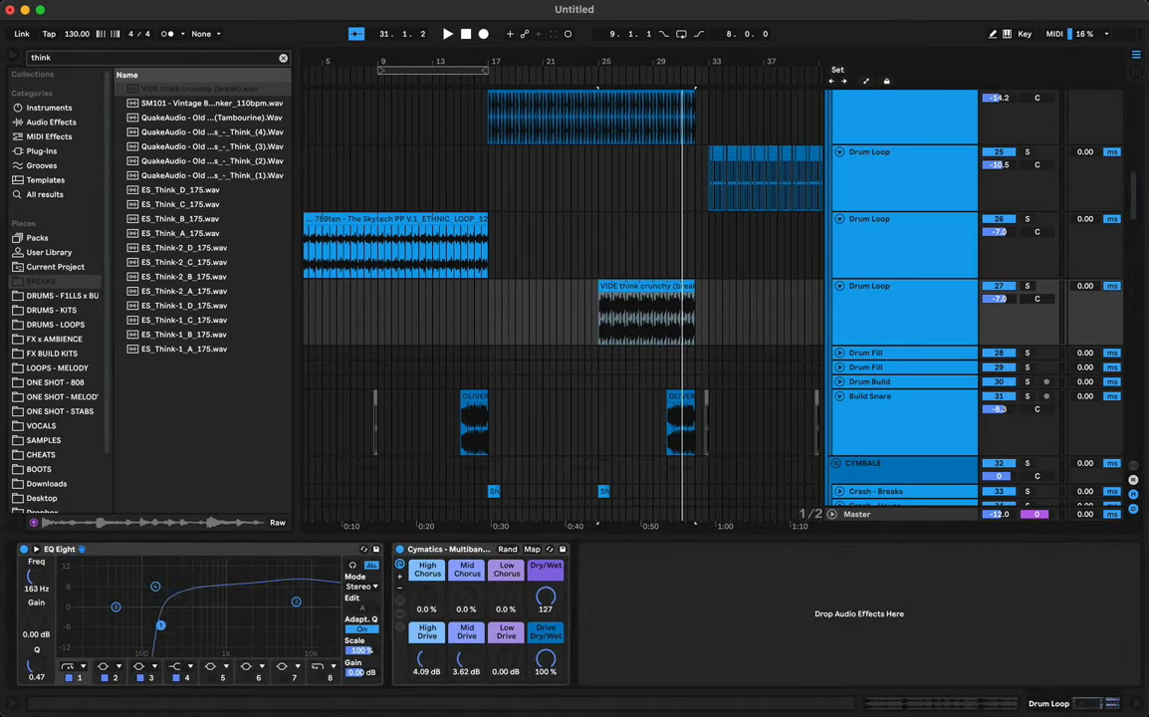
key("space")
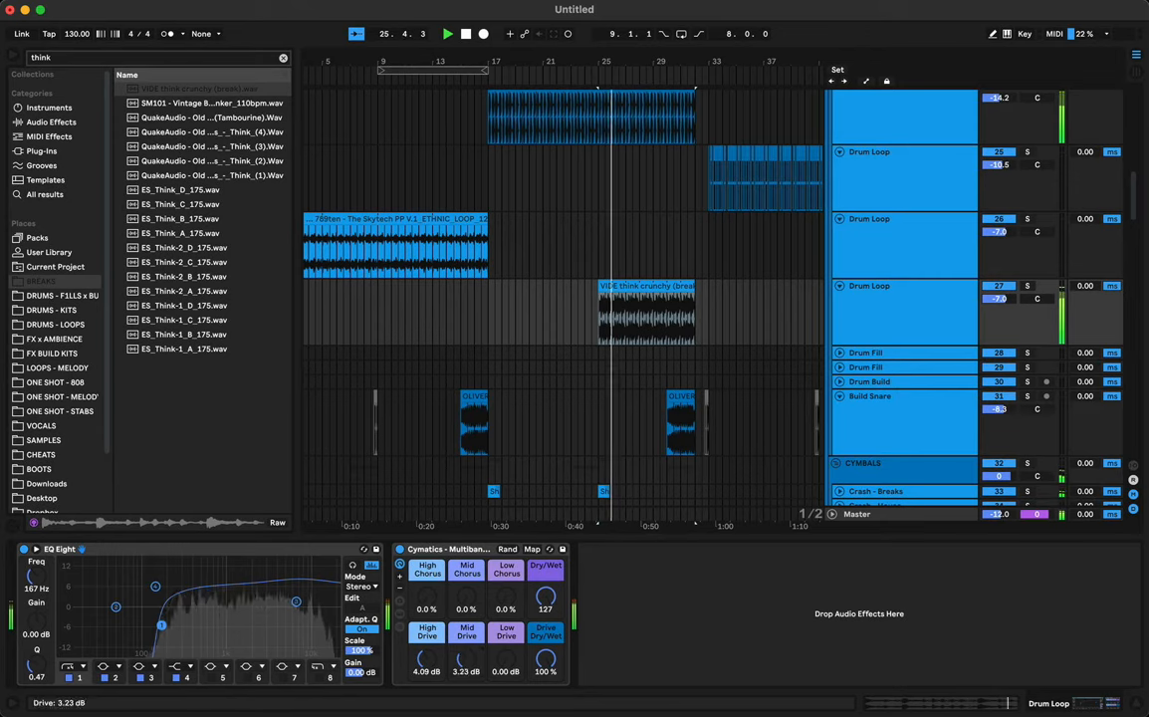
Step: Set the break track's Mid Drive to 3.07 dB and EQ band 4 to 5.33 dB at 135 Hz while replaying from bar 24
left_click_drag(466, 658, 466, 662)
left_click_drag(156, 587, 155, 592)
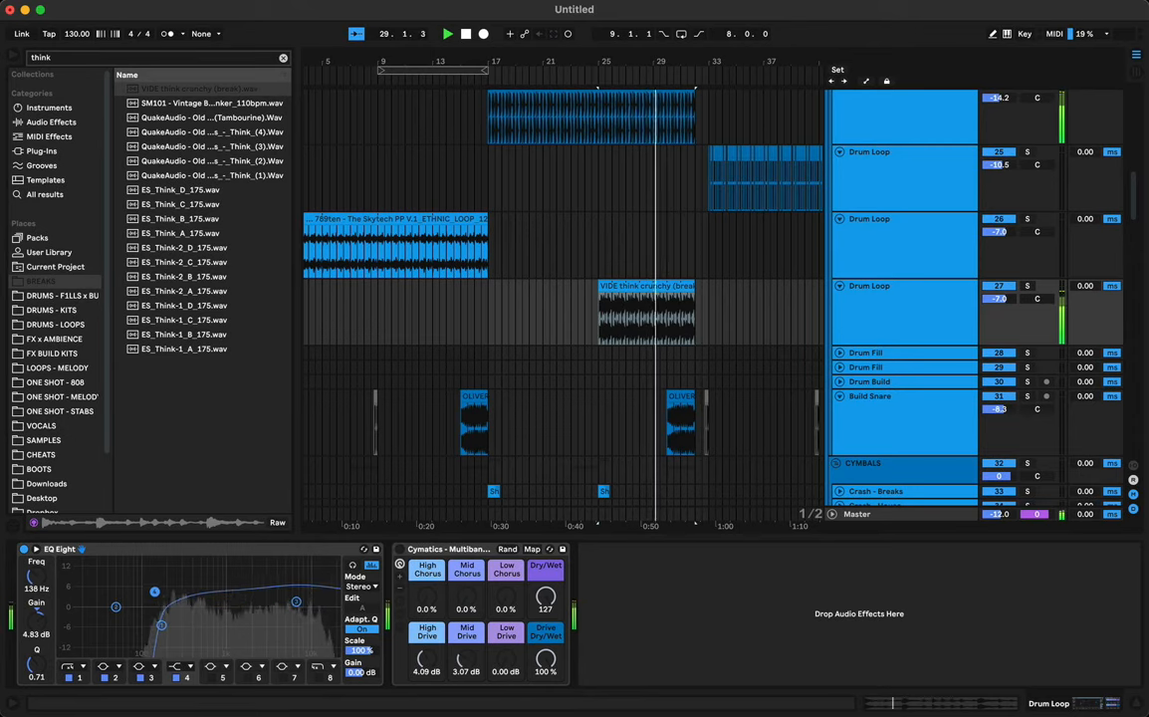
left_click(593, 305)
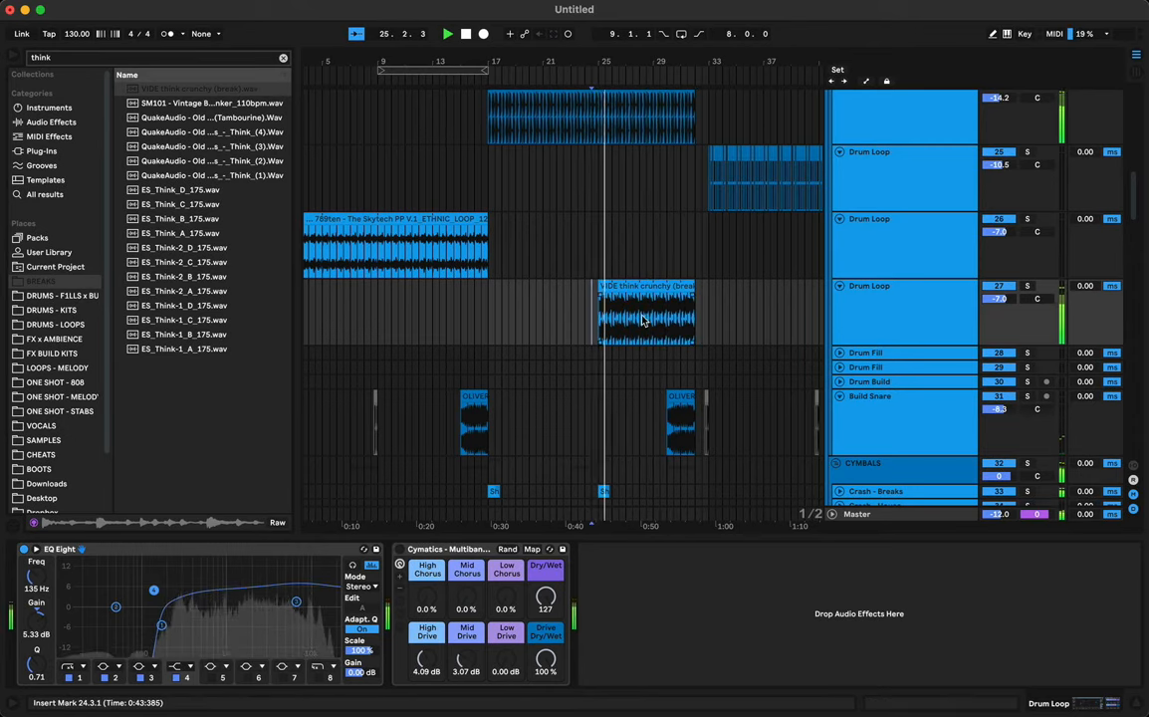
key("space")
Step: Copy the half-bar Build Snare clip before bar 9 to bar 24.3, ending at bar 25, and play it back
left_click(376, 429)
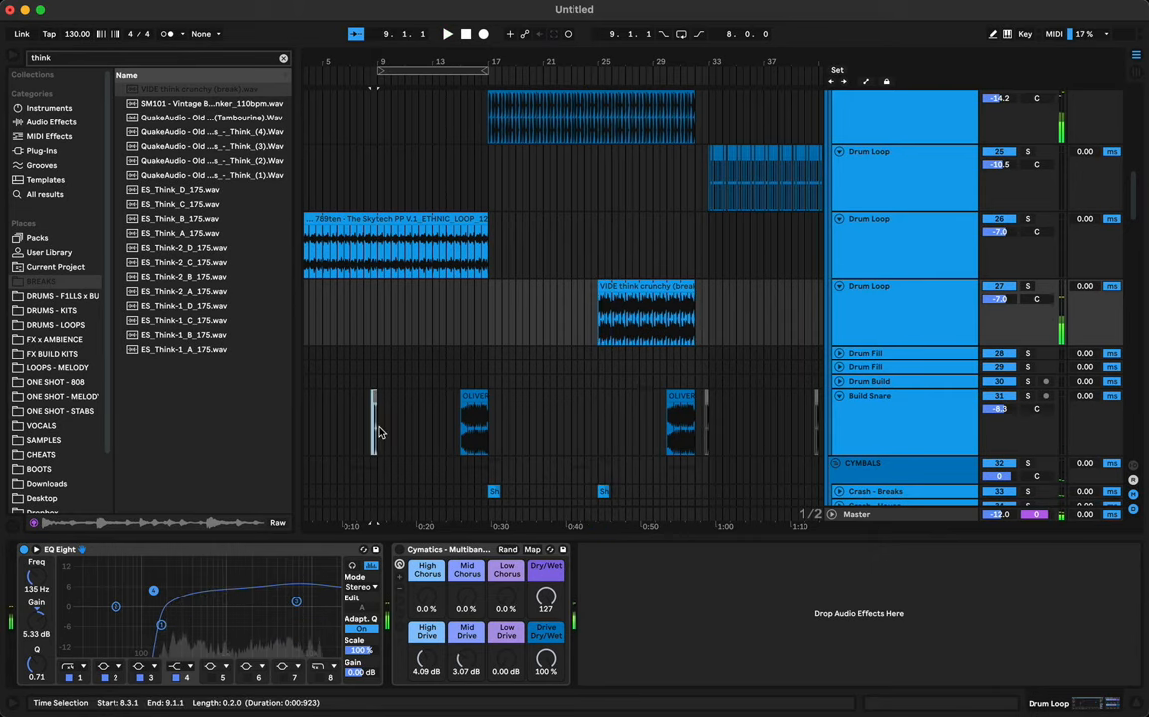
left_click(593, 419)
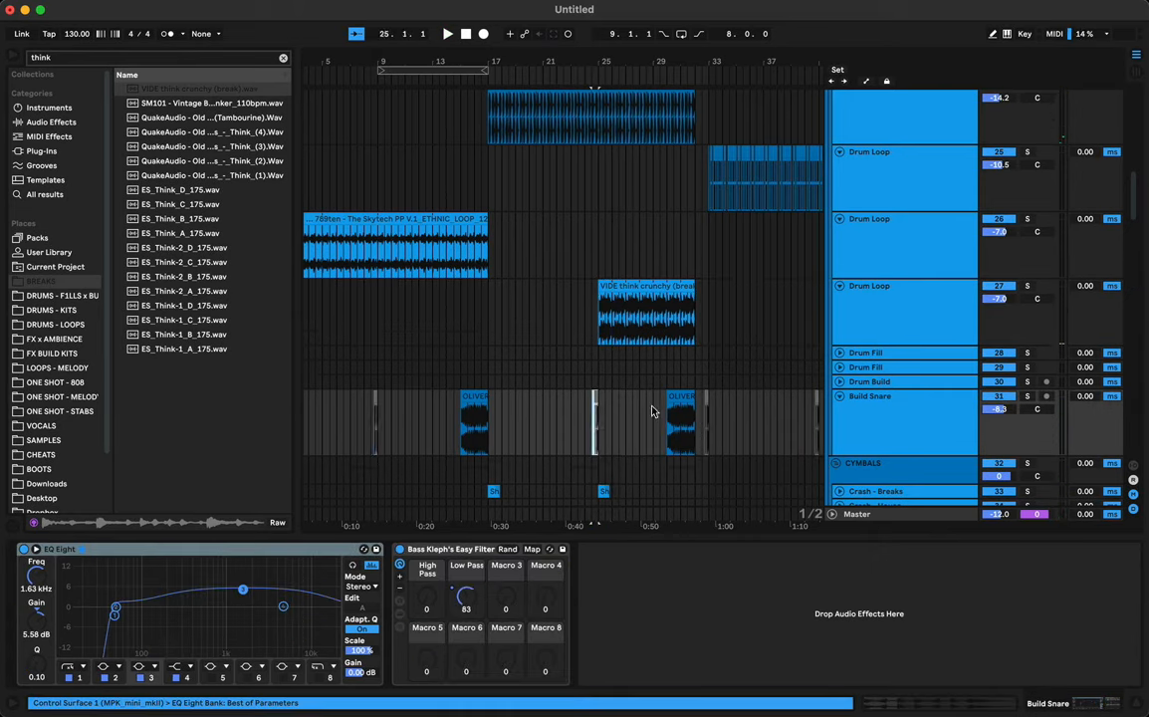
key("space")
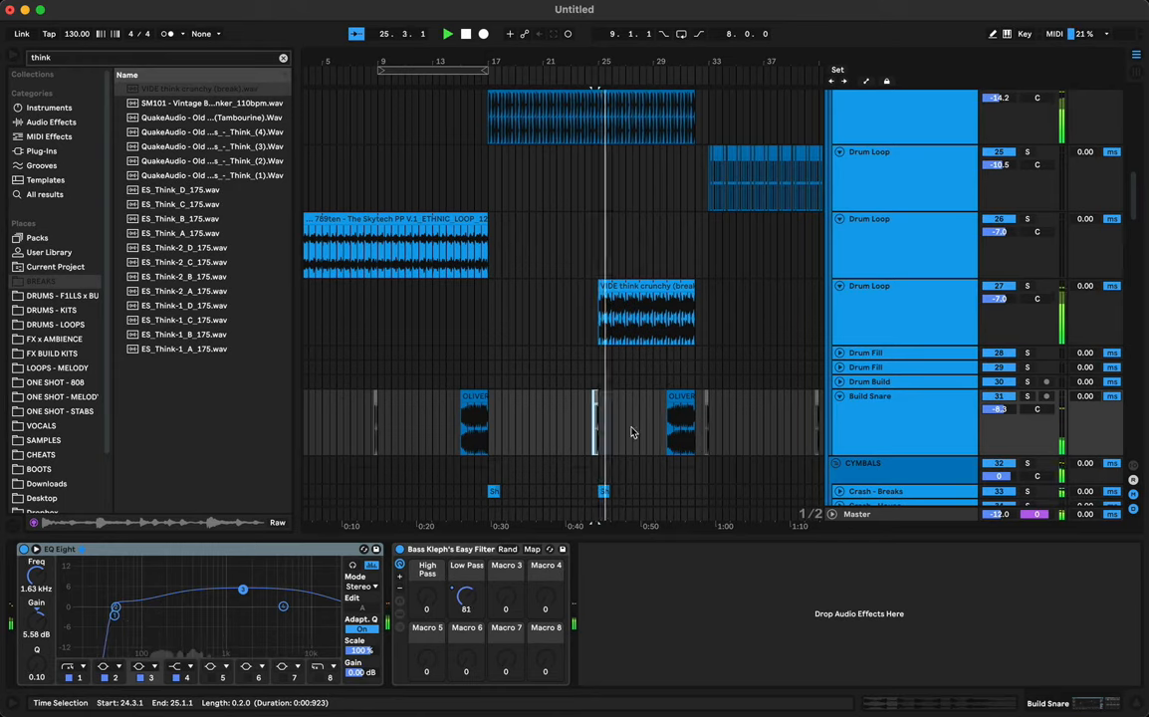
Step: Raise the clip gain of the NOIZU riser that ends at bar 32
scroll(700, 353, "up", 5)
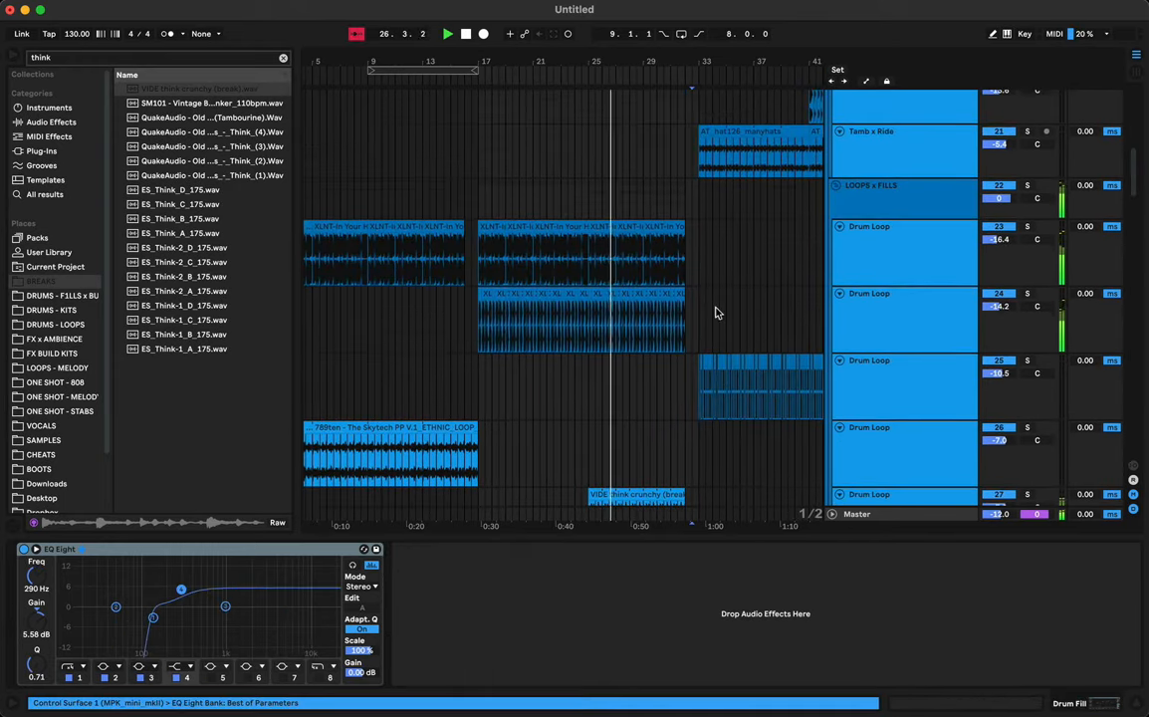
scroll(703, 267, "up", 10)
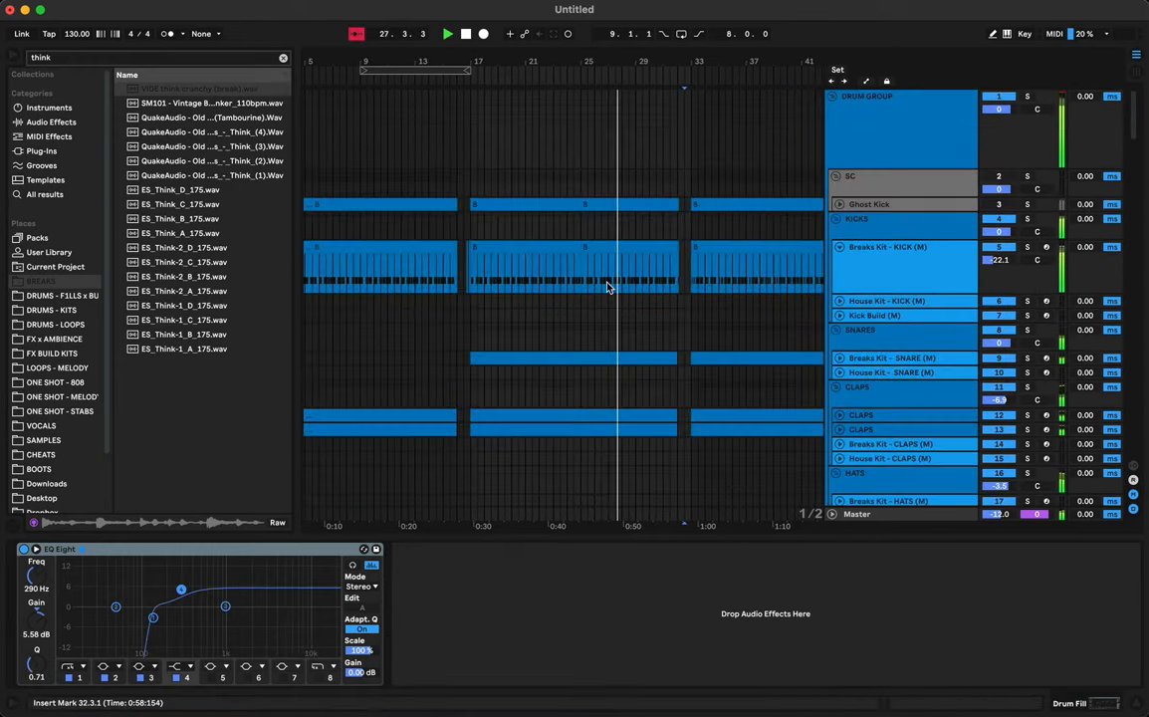
scroll(556, 329, "down", 20)
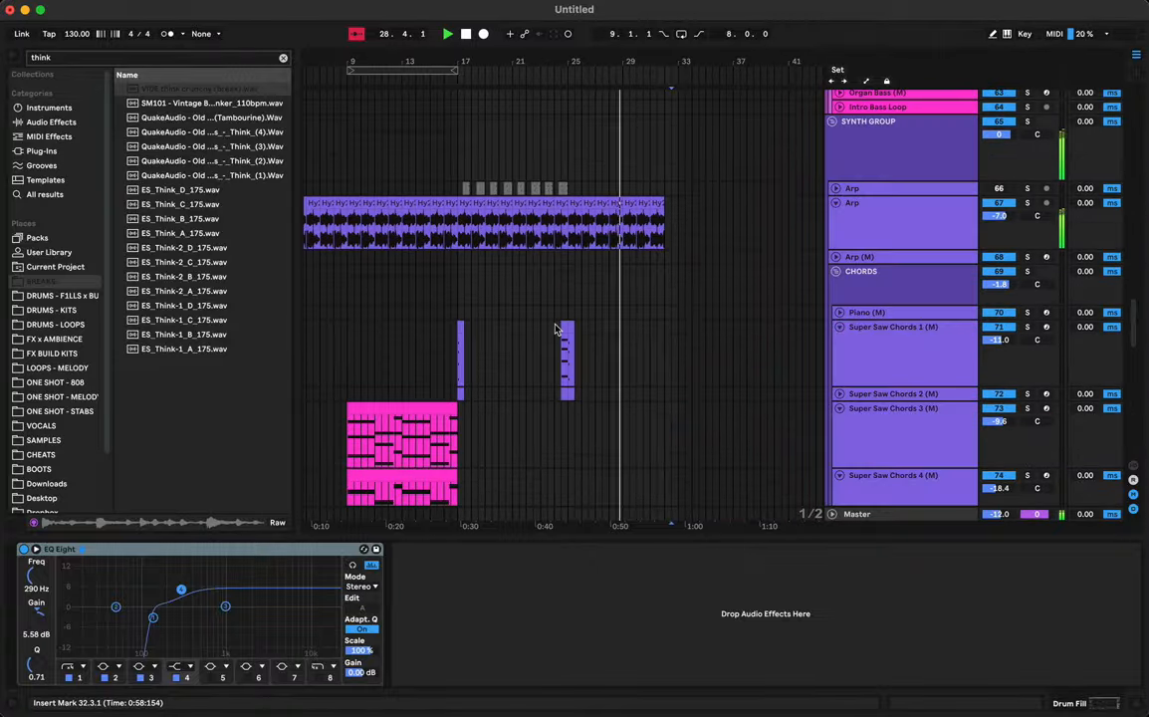
scroll(555, 329, "down", 10)
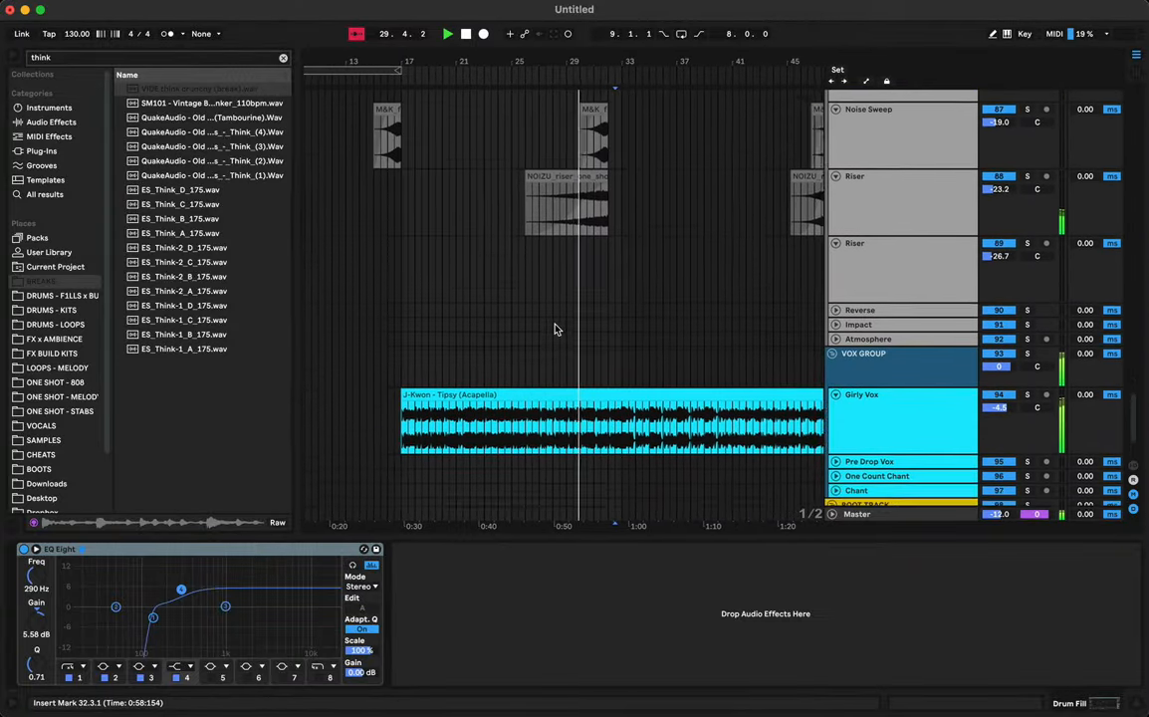
double_click(582, 235)
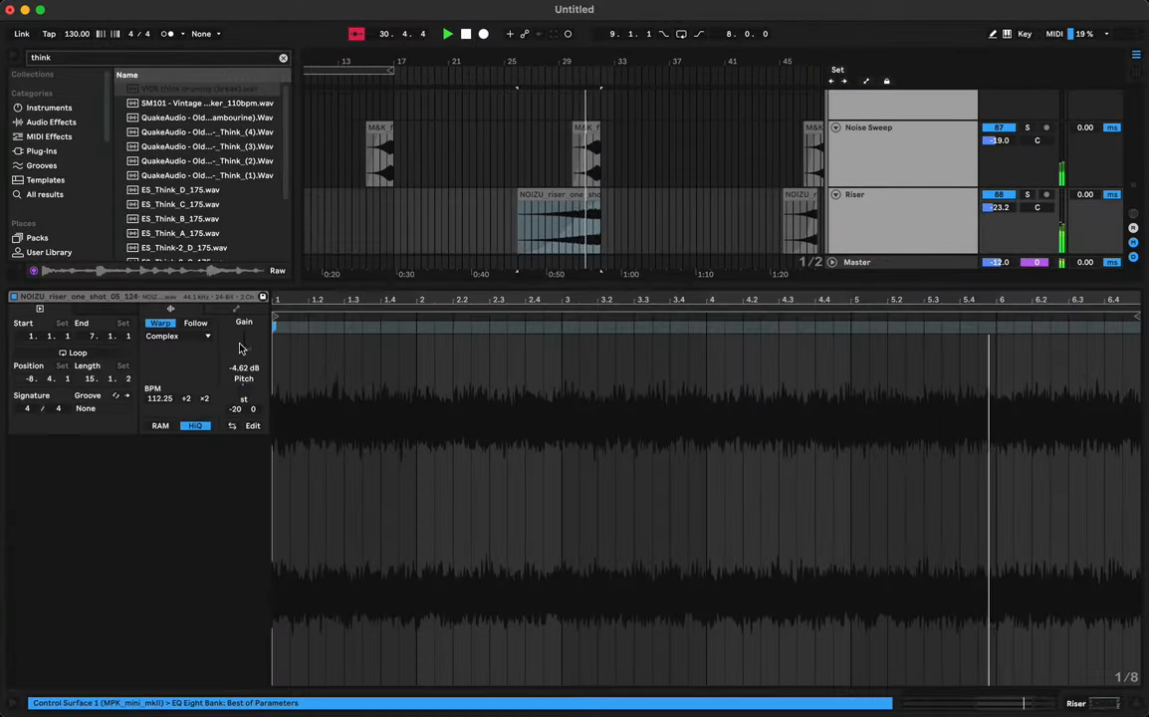
left_click_drag(248, 350, 249, 340)
Step: Widen EQ Eight band 3 on the NOIZU riser's track to a Q of 0.40 and replay from bar 30
key("shift+Tab")
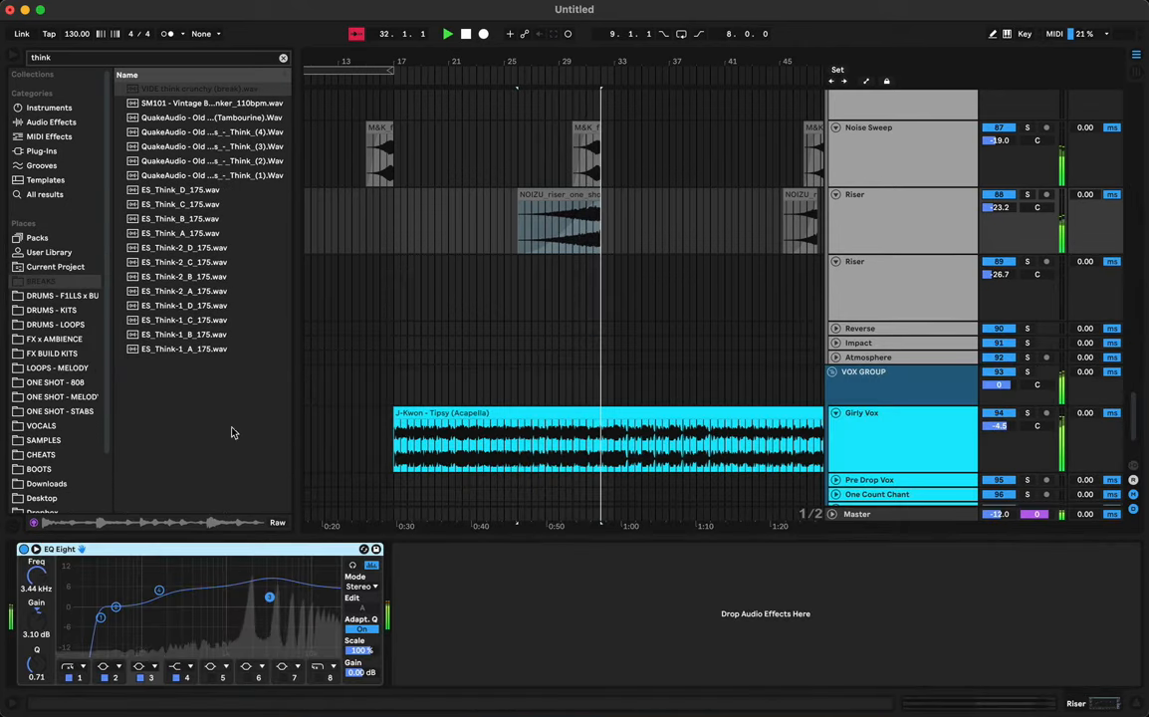
key("space")
left_click_drag(268, 600, 268, 611)
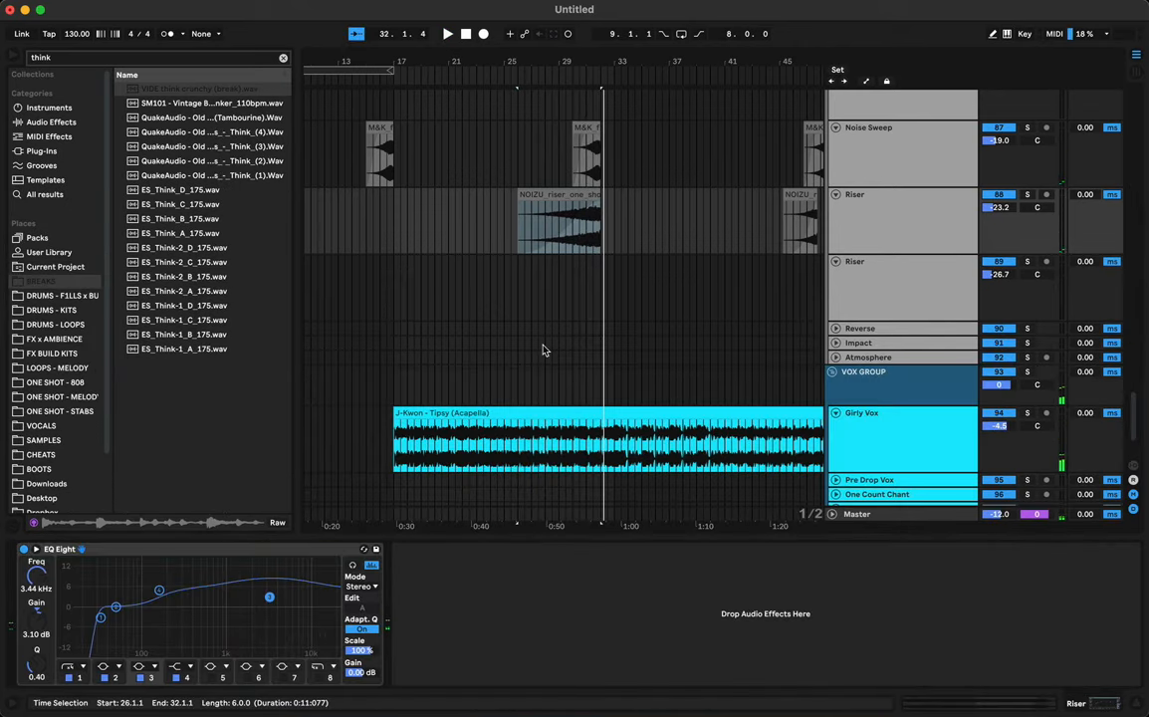
left_click(581, 276)
key("space")
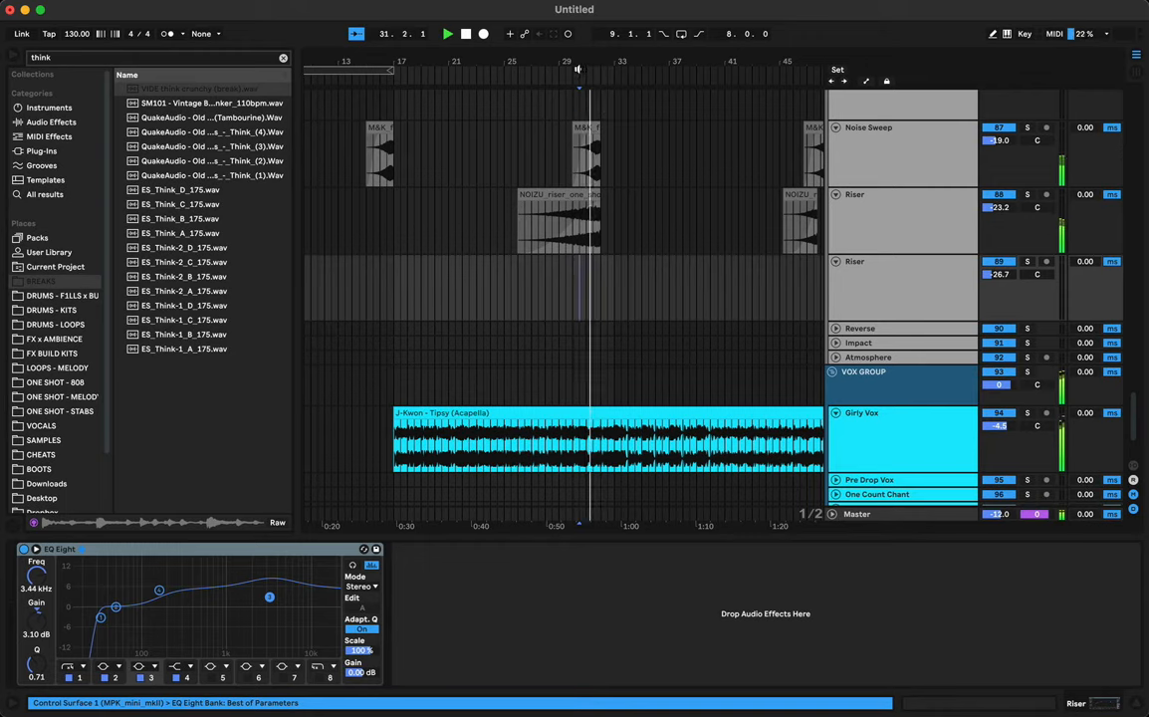
Step: Try layering a copy of the Cymatics riser on the lower Riser track from bar 26 to 32
left_click_drag(586, 59, 586, 16)
scroll(474, 275, "up", 3)
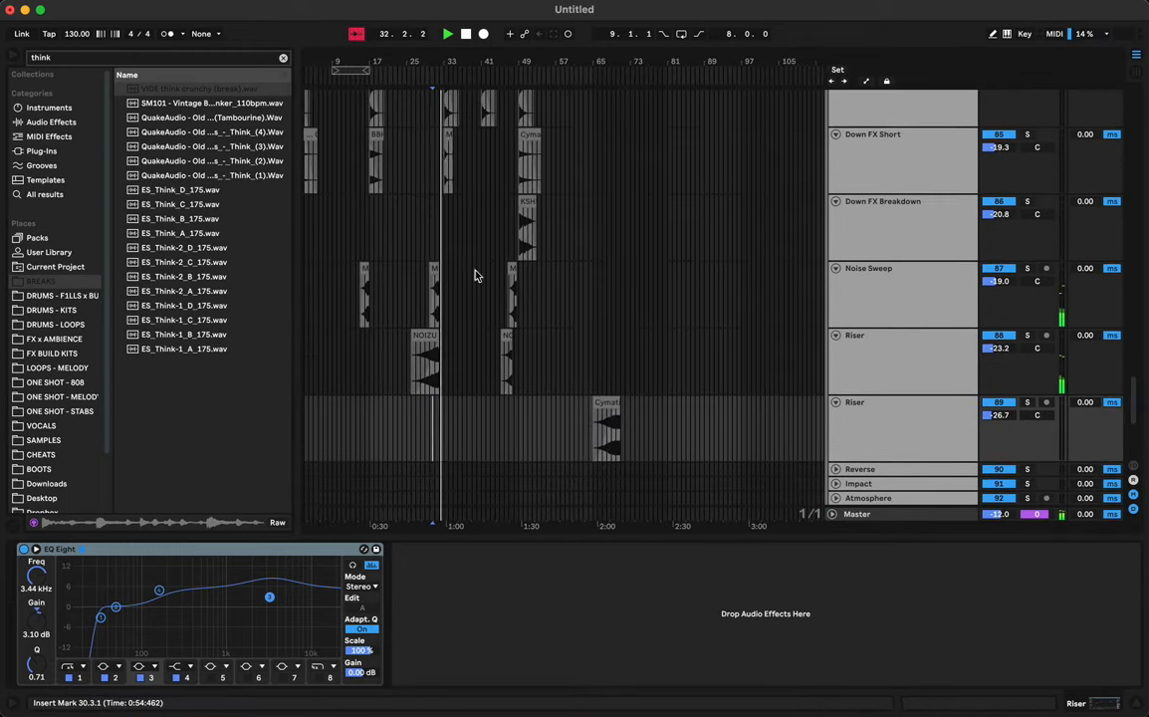
left_click_drag(604, 397, 425, 440)
left_click(437, 447)
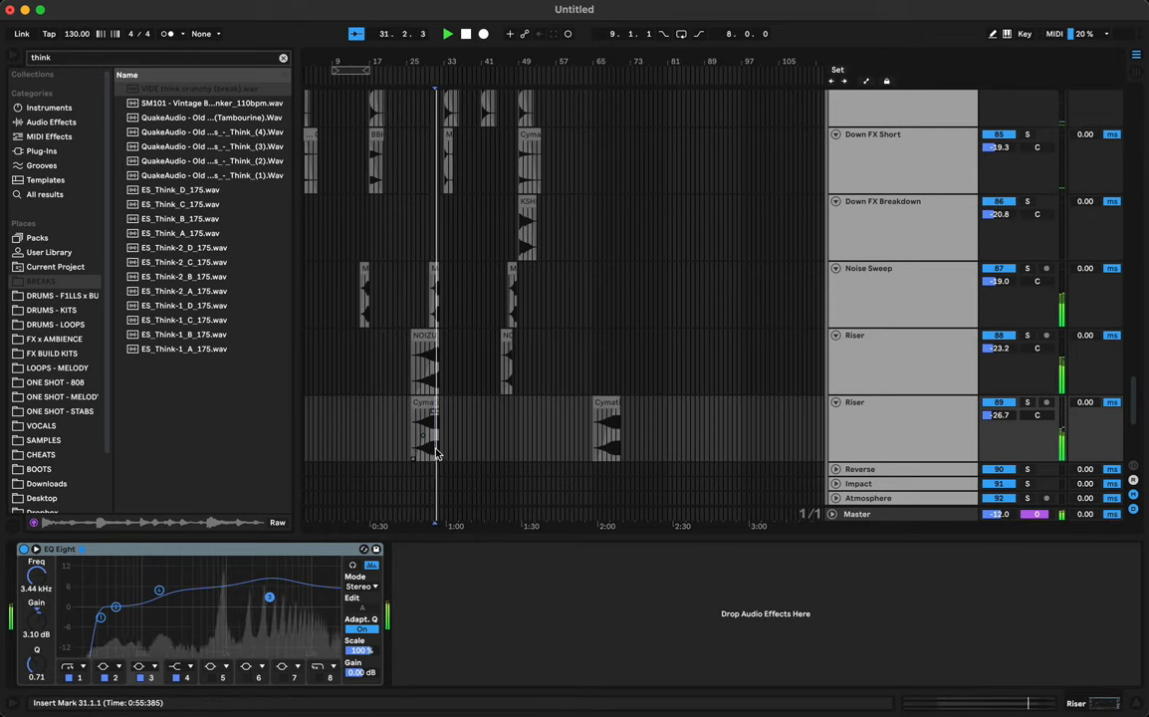
left_click(425, 468)
key("space")
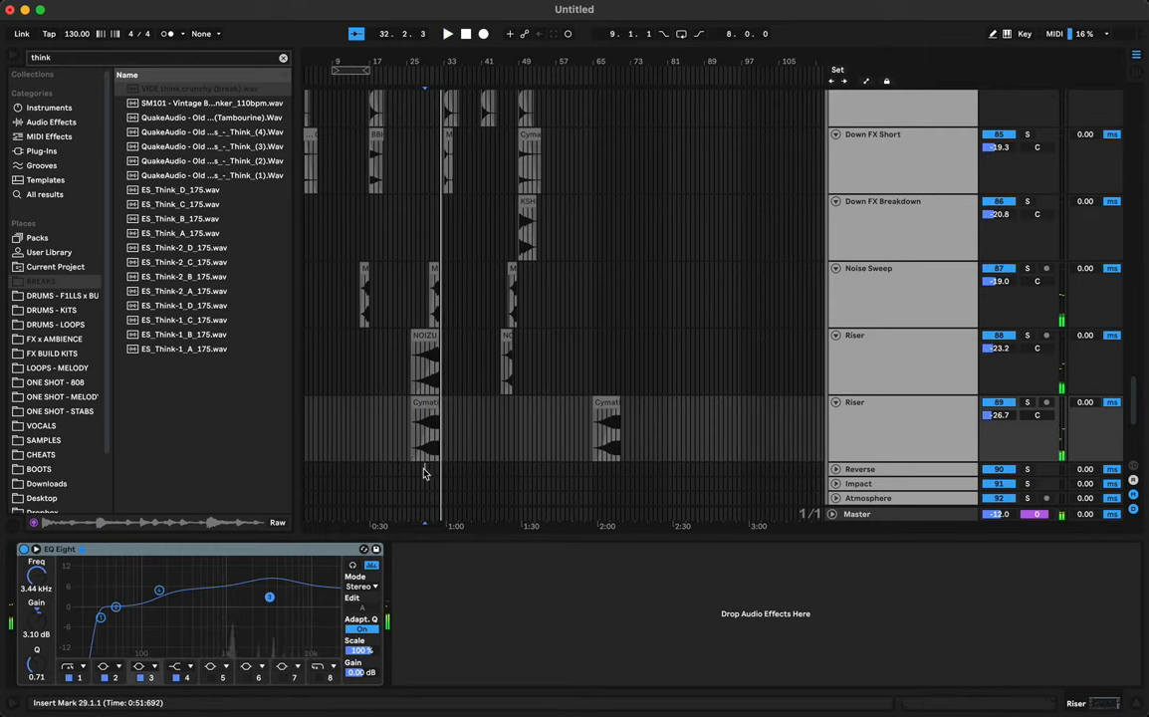
Step: Audition the copied Cymatics riser on its own and in the mix, and delete it
key("space")
left_click(441, 426)
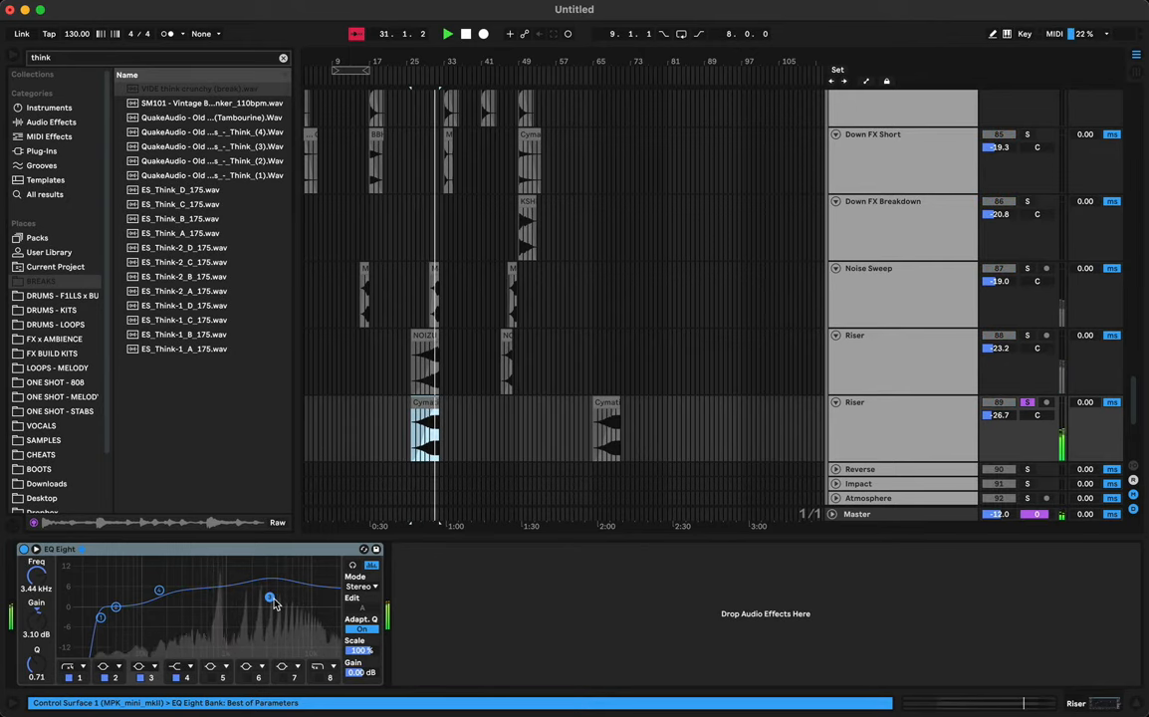
key("space")
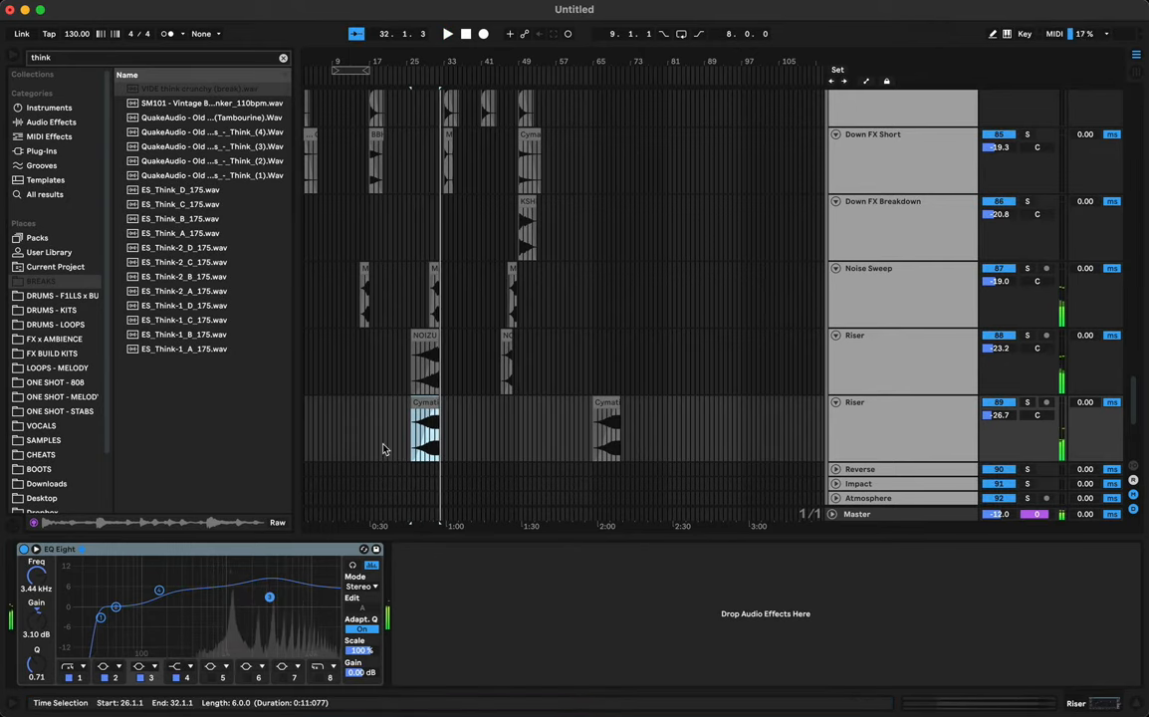
key("Delete")
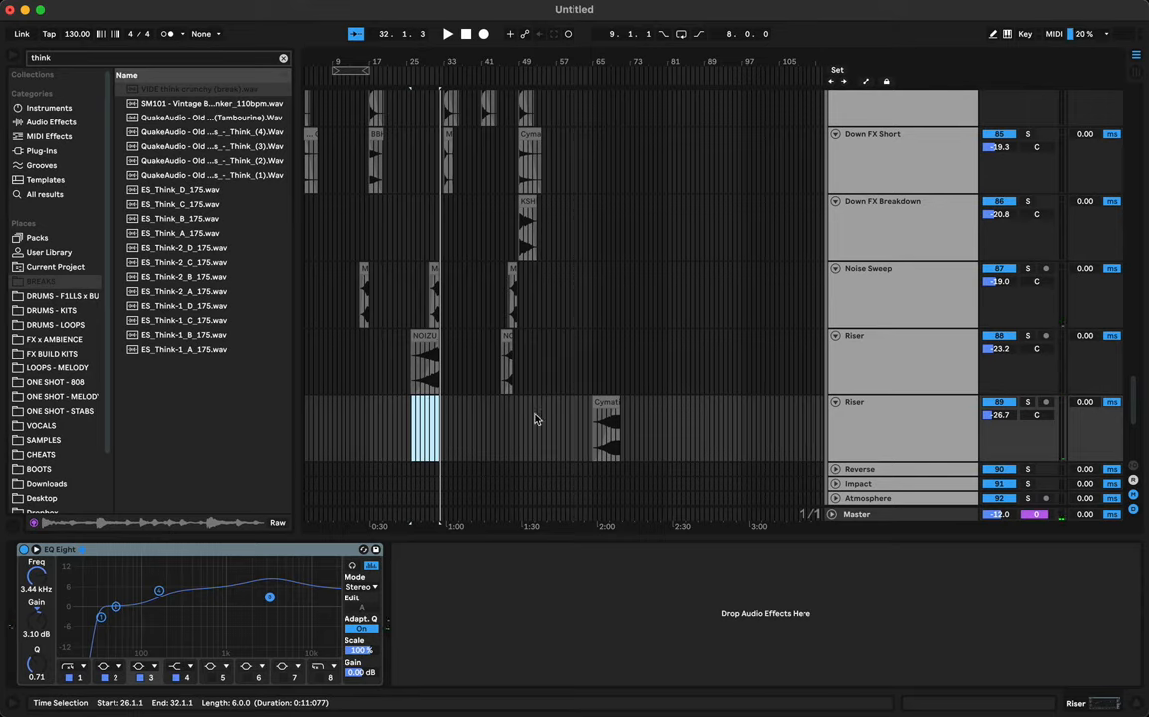
Step: Copy the TYNAN riser from the stored samples around bar 300 onto the lower Riser track from bar 24 to 32
scroll(534, 419, "right", 20)
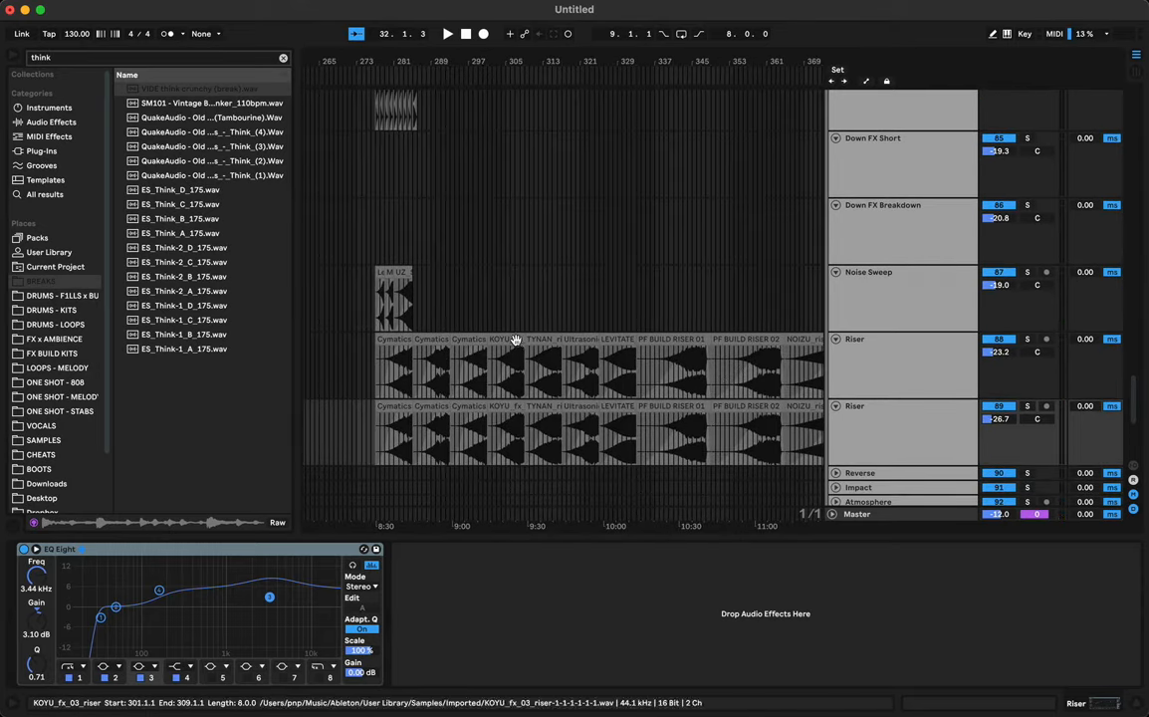
left_click(515, 340)
scroll(546, 394, "left", 20)
scroll(546, 394, "down", 5)
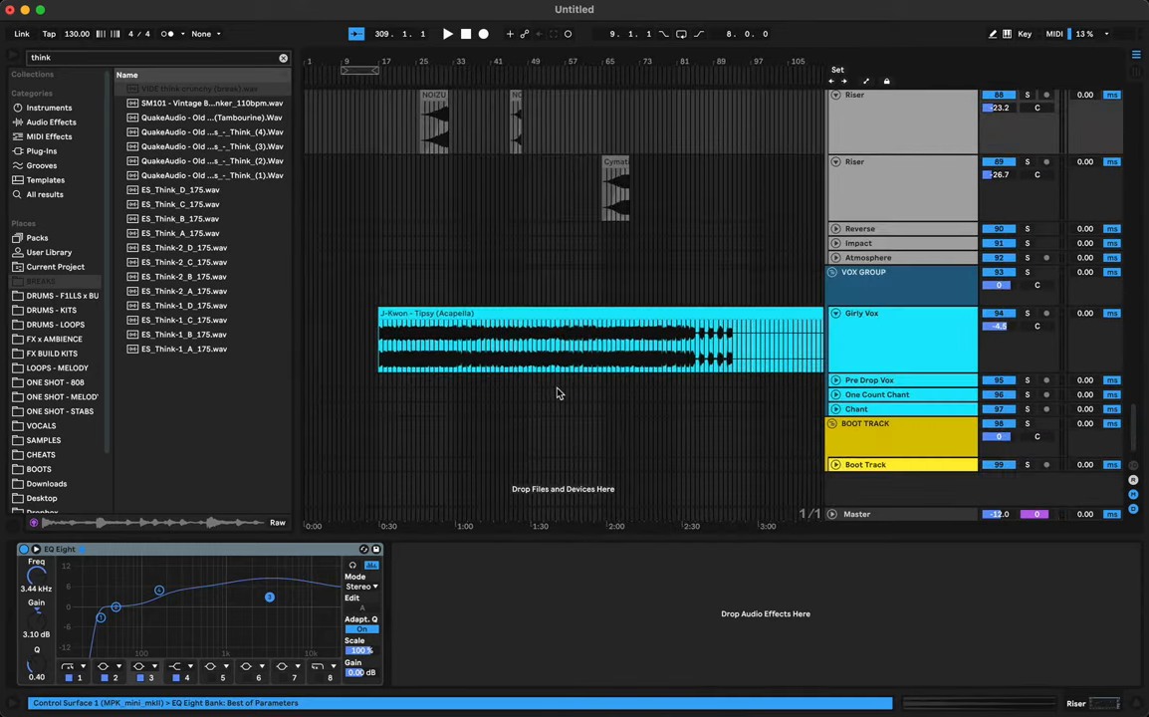
left_click(422, 312)
key("ctrl+v")
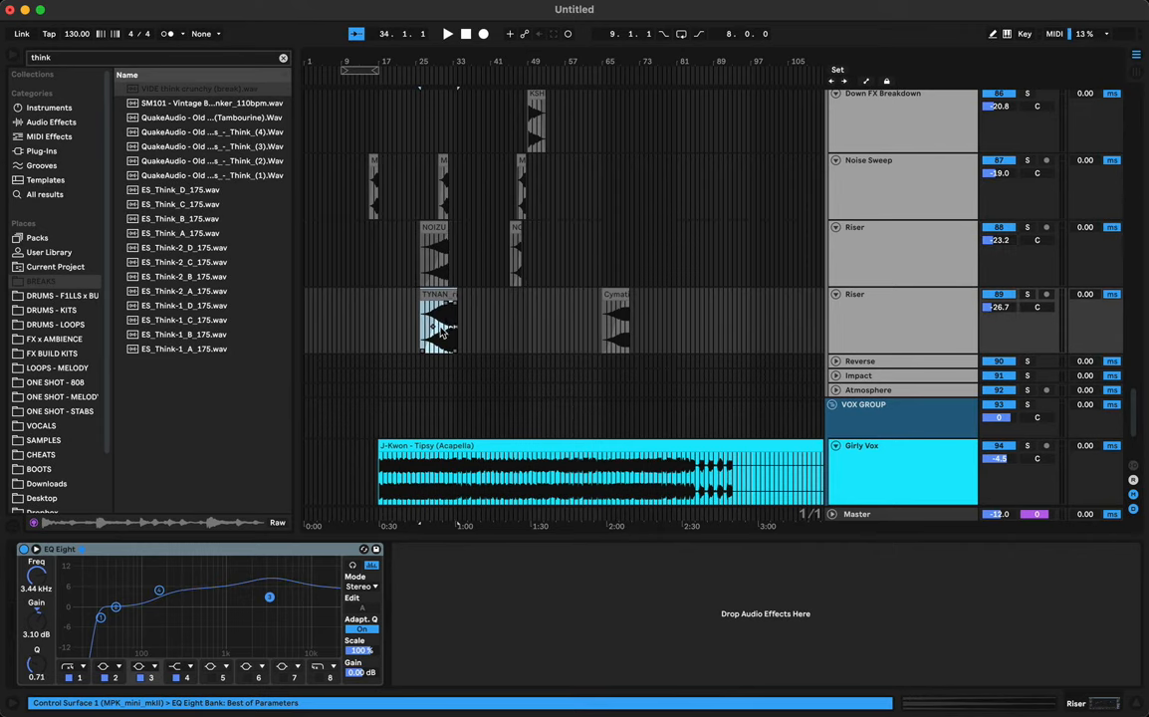
key("space")
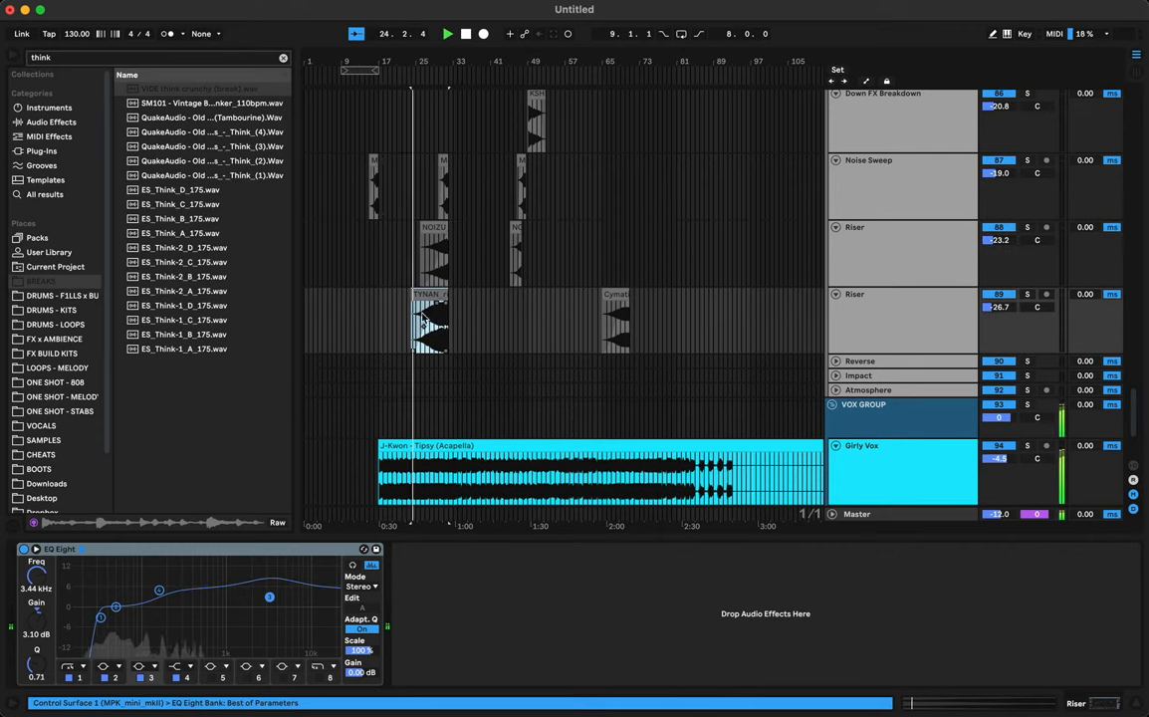
Step: Lower the TYNAN riser clip's gain to -0.71 dB while listening from bar 29
left_click(438, 315)
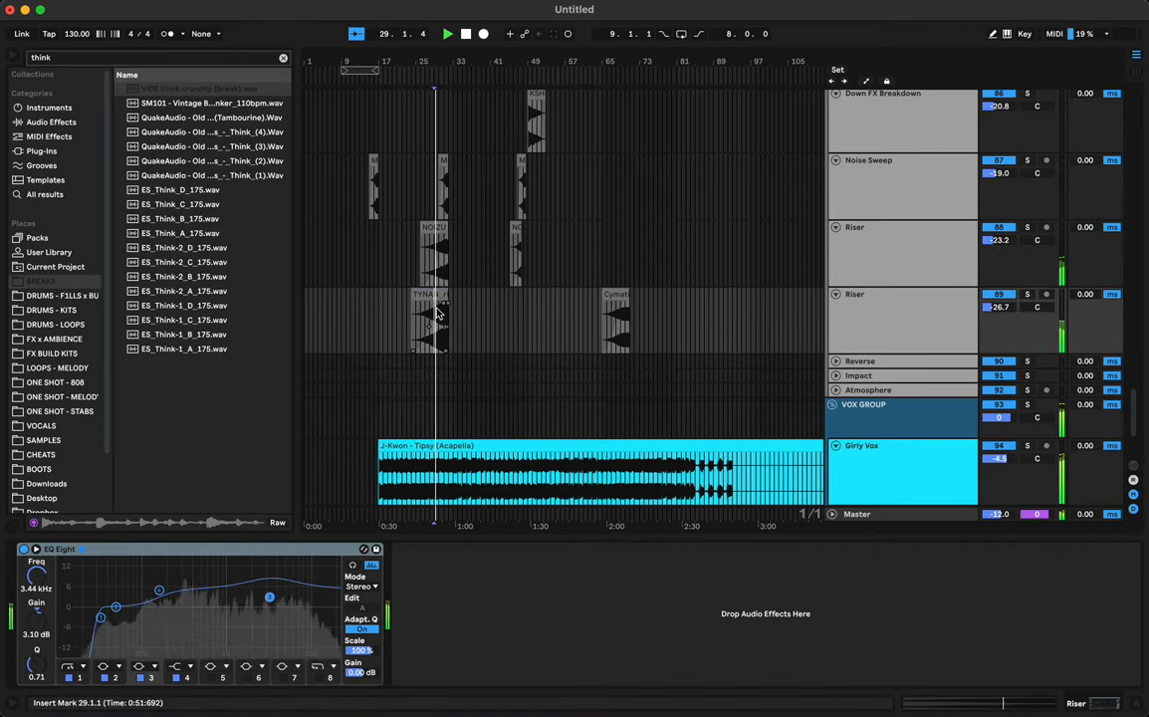
double_click(438, 315)
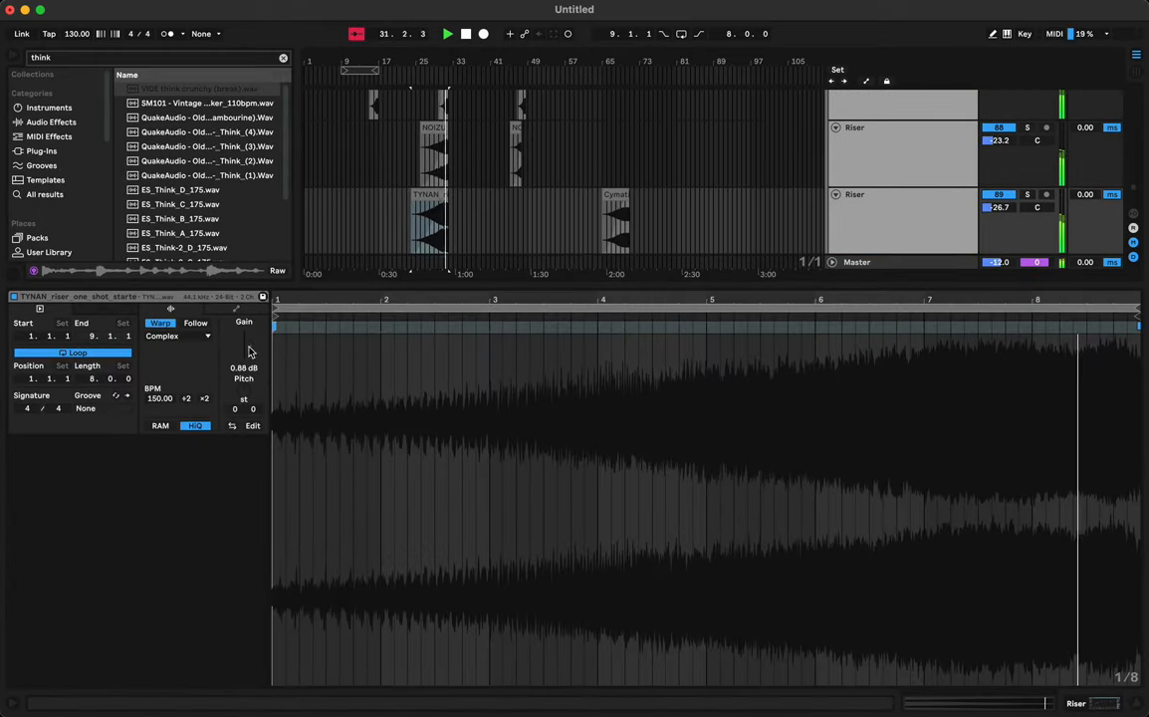
left_click_drag(249, 352, 249, 345)
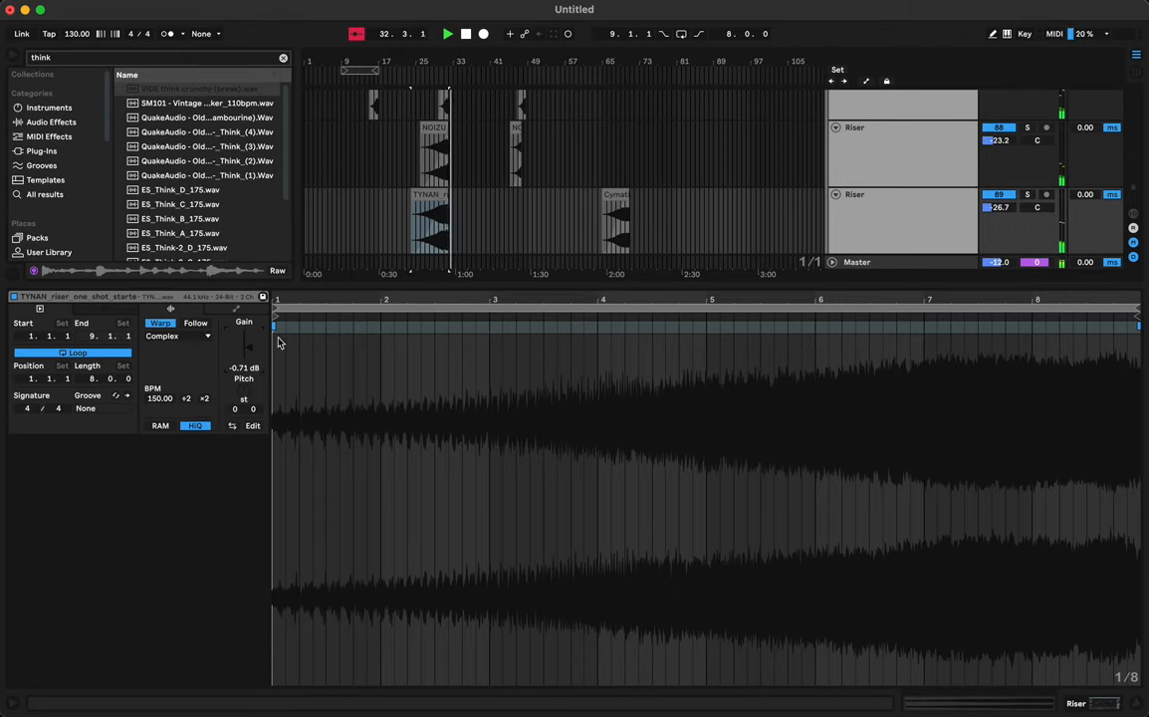
key("super+alt+l")
Step: Play the drop from bar 17 and look over the kick, snare, clap, hat and drum loop tracks
scroll(453, 251, "up", 20)
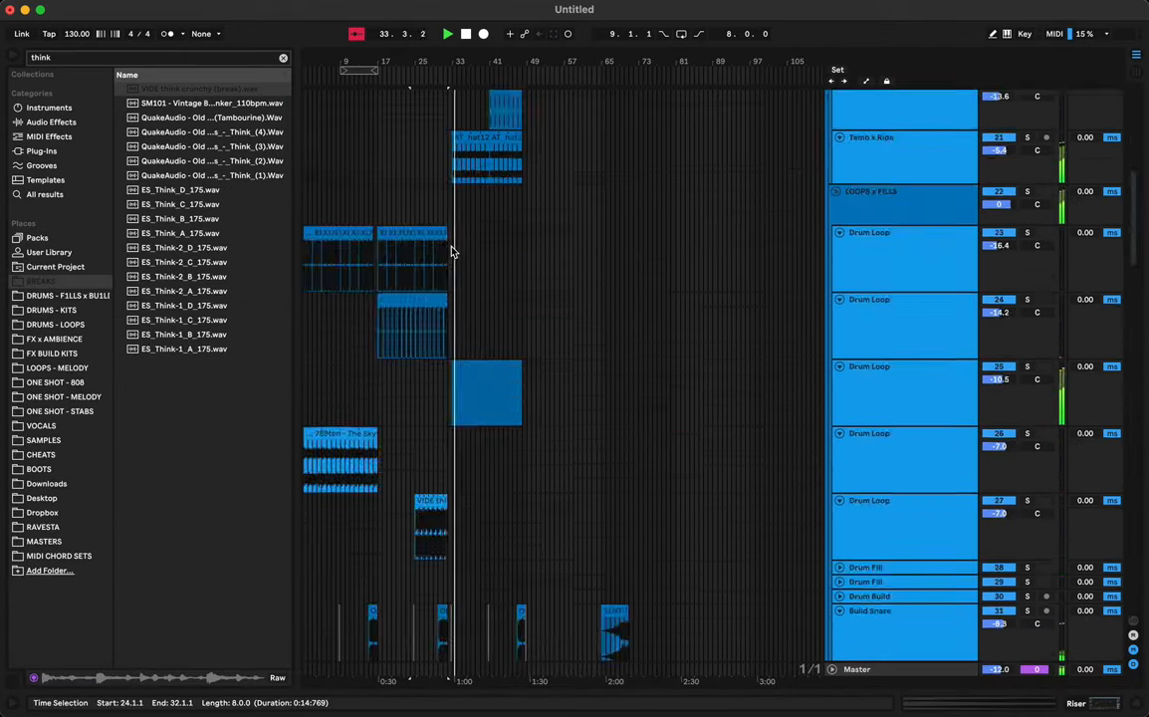
left_click(377, 318)
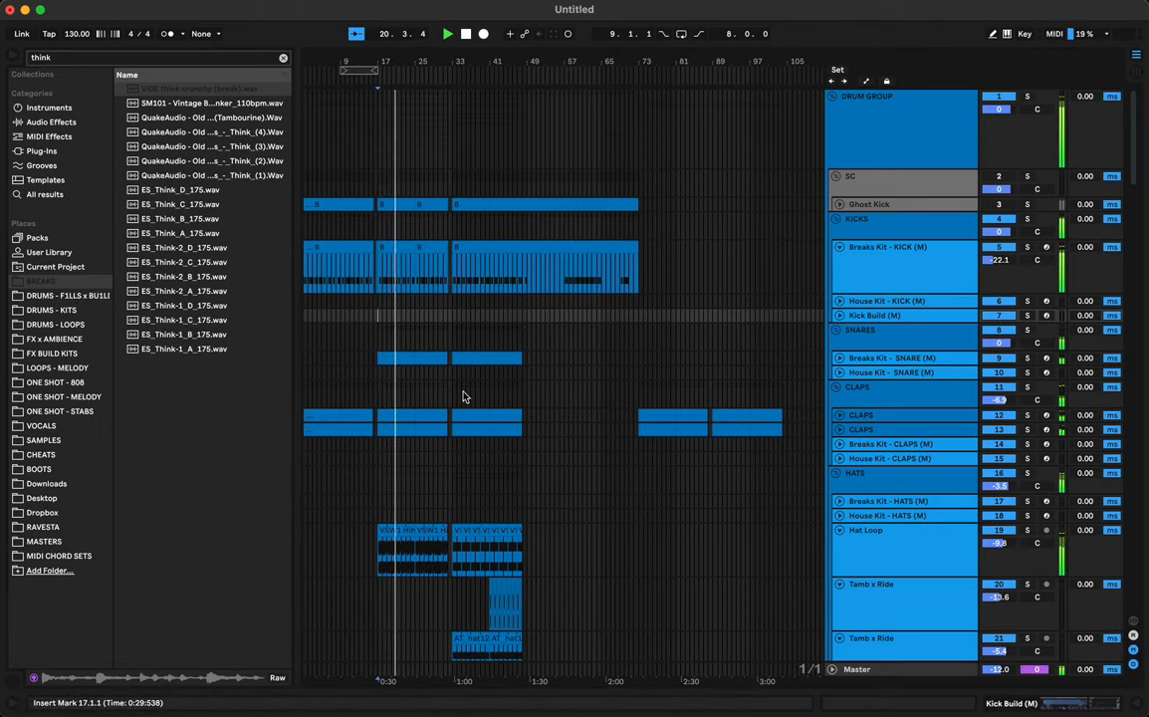
scroll(463, 395, "down", 2)
scroll(463, 393, "down", 1)
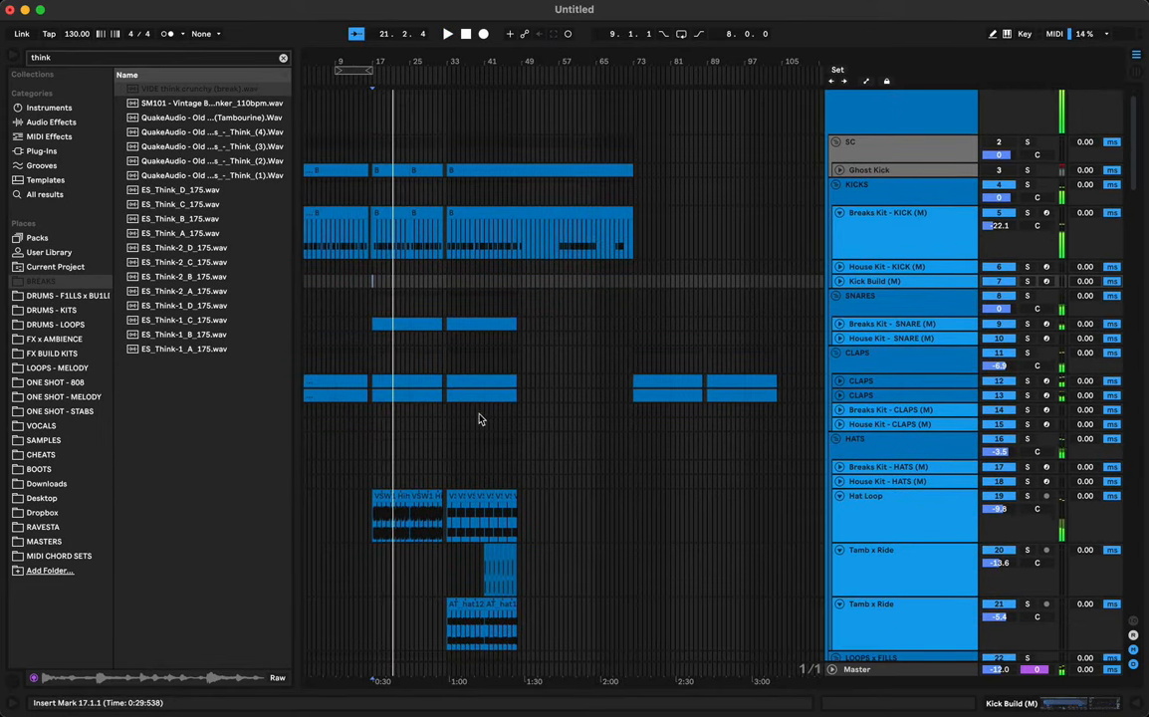
left_click(373, 468)
key("space")
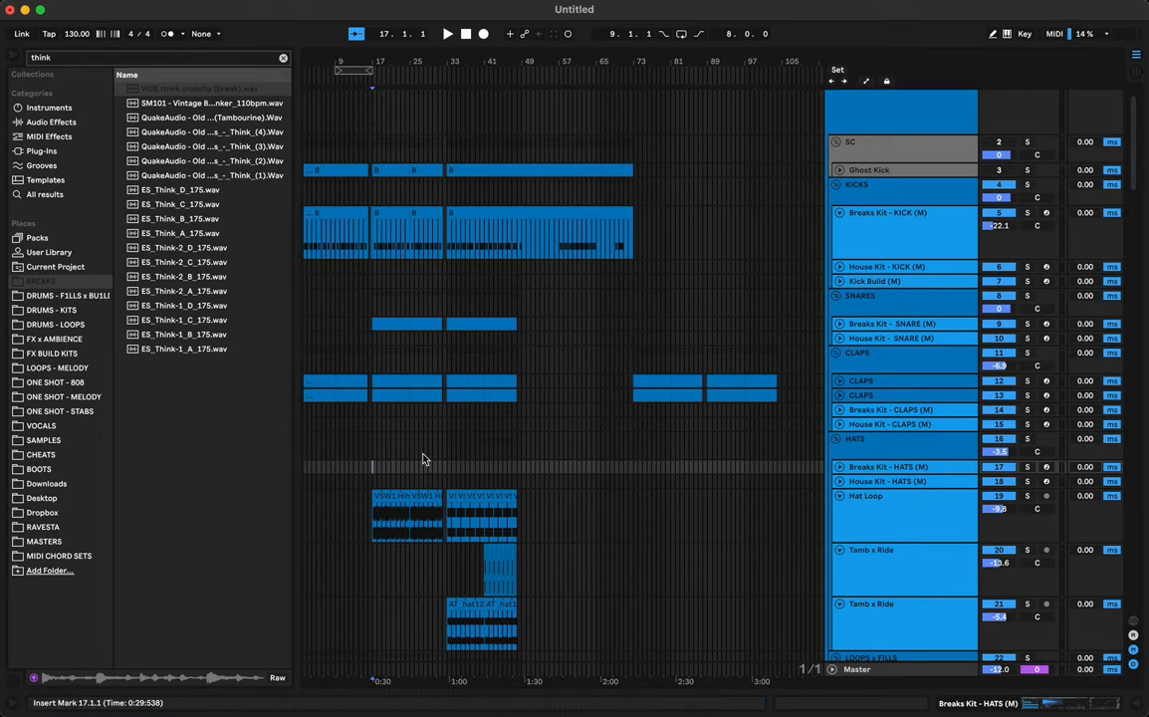
scroll(422, 458, "down", 2)
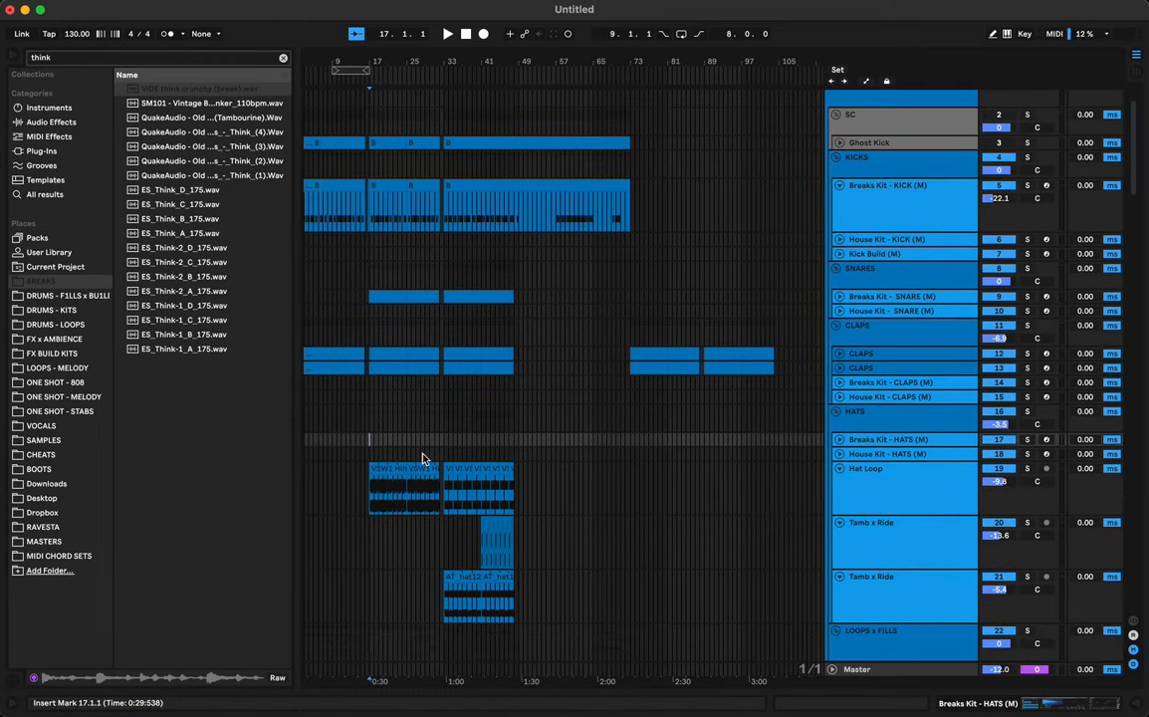
scroll(422, 458, "down", 3)
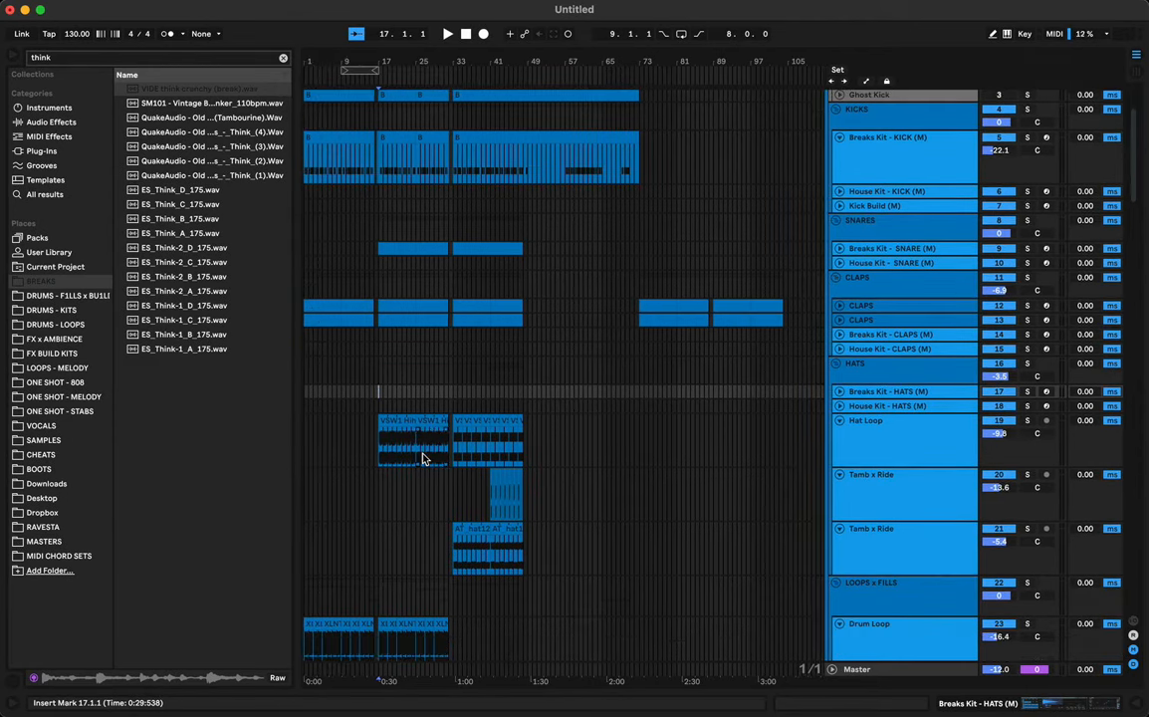
scroll(422, 459, "down", 1)
scroll(422, 459, "up", 1)
scroll(422, 459, "up", 1)
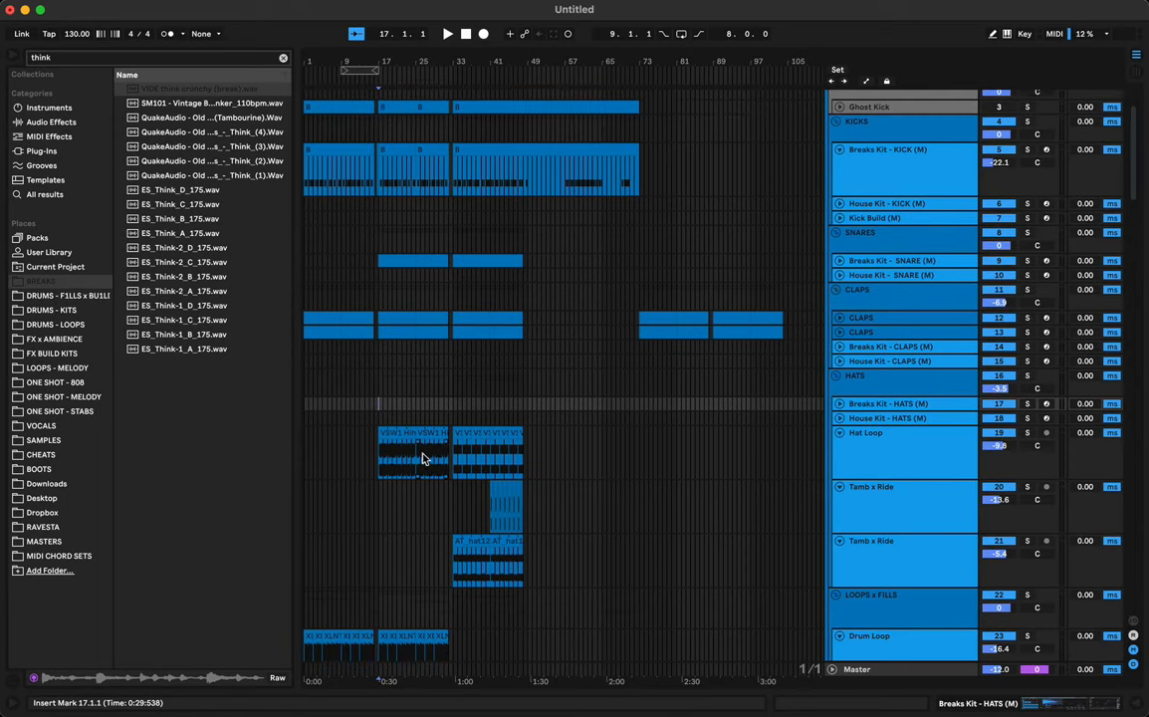
scroll(422, 459, "up", 5)
key("space")
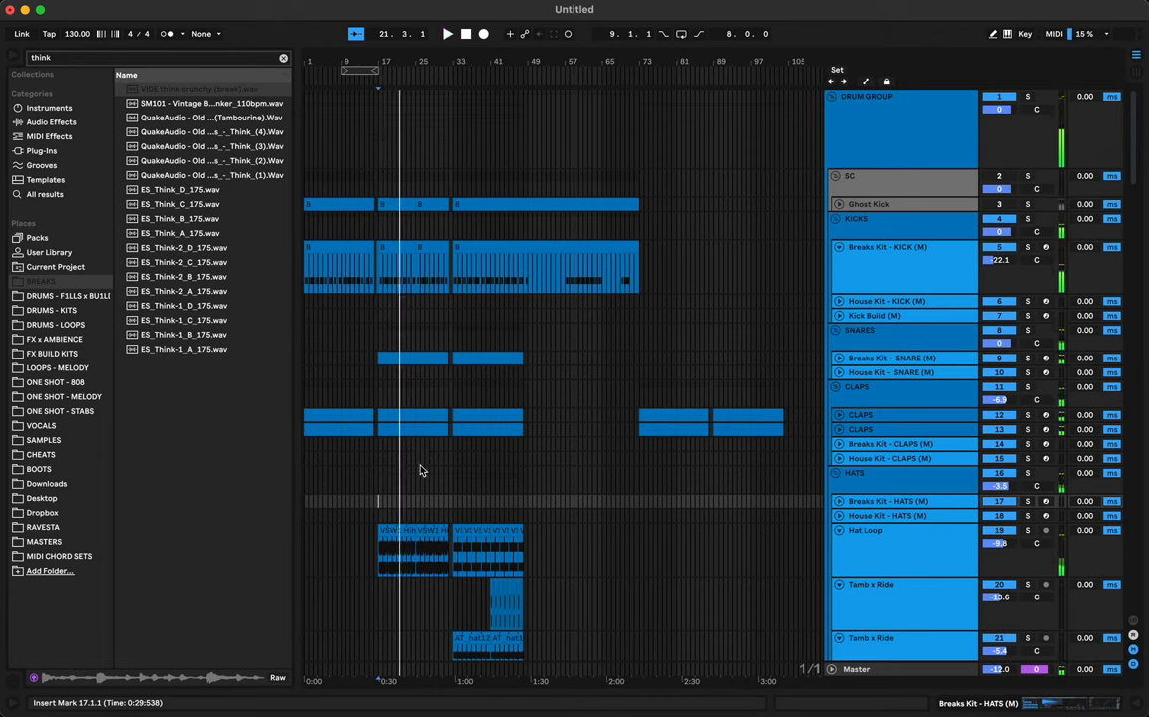
Step: Compare playback of the arrangement from bars 33, 25 and 17
left_click(453, 498)
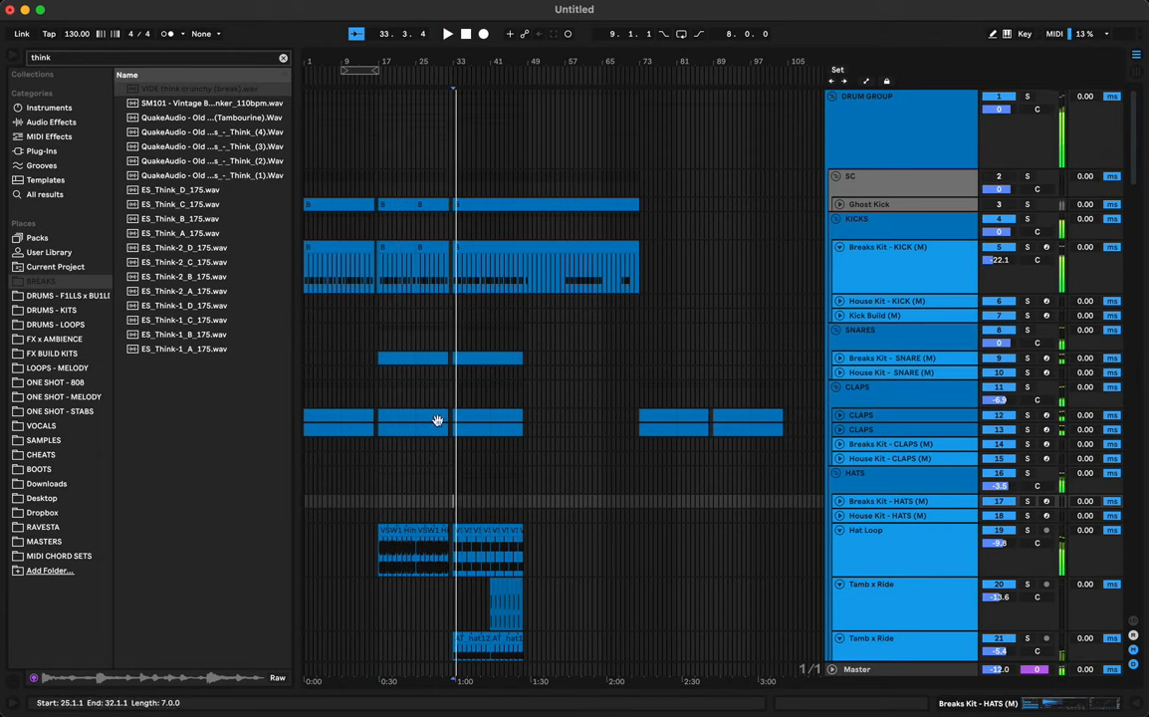
left_click(416, 394)
key("space")
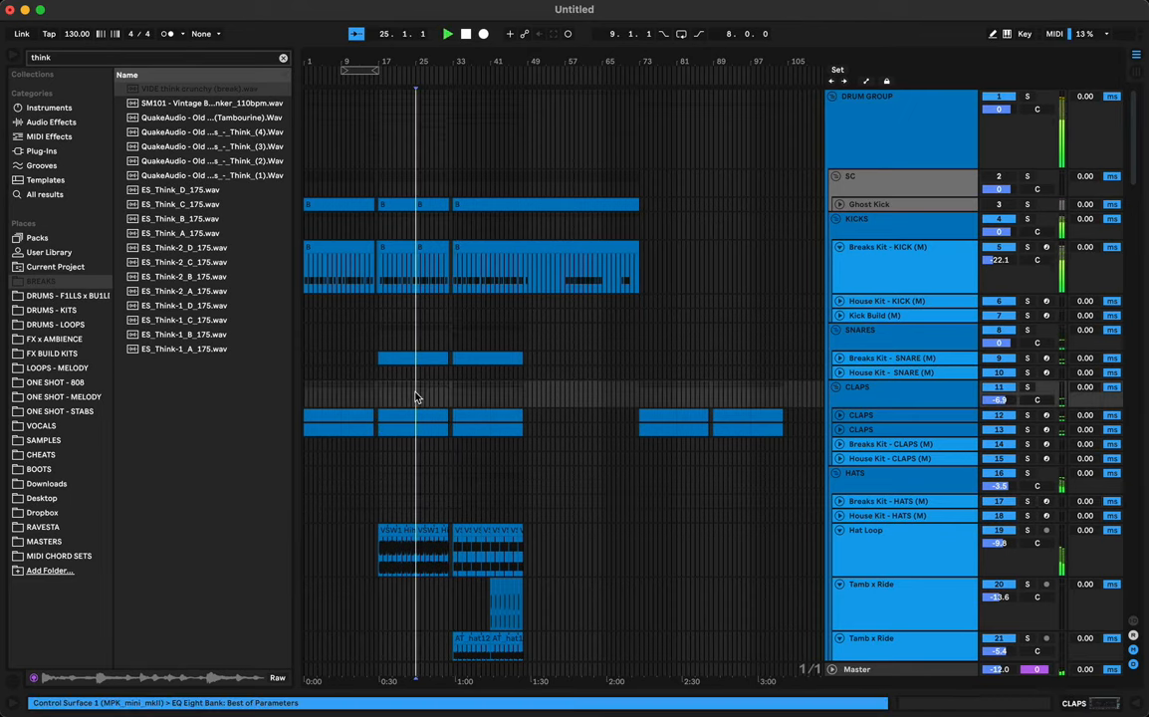
left_click(378, 335)
key("space")
left_click_drag(420, 56, 508, 109)
key("space")
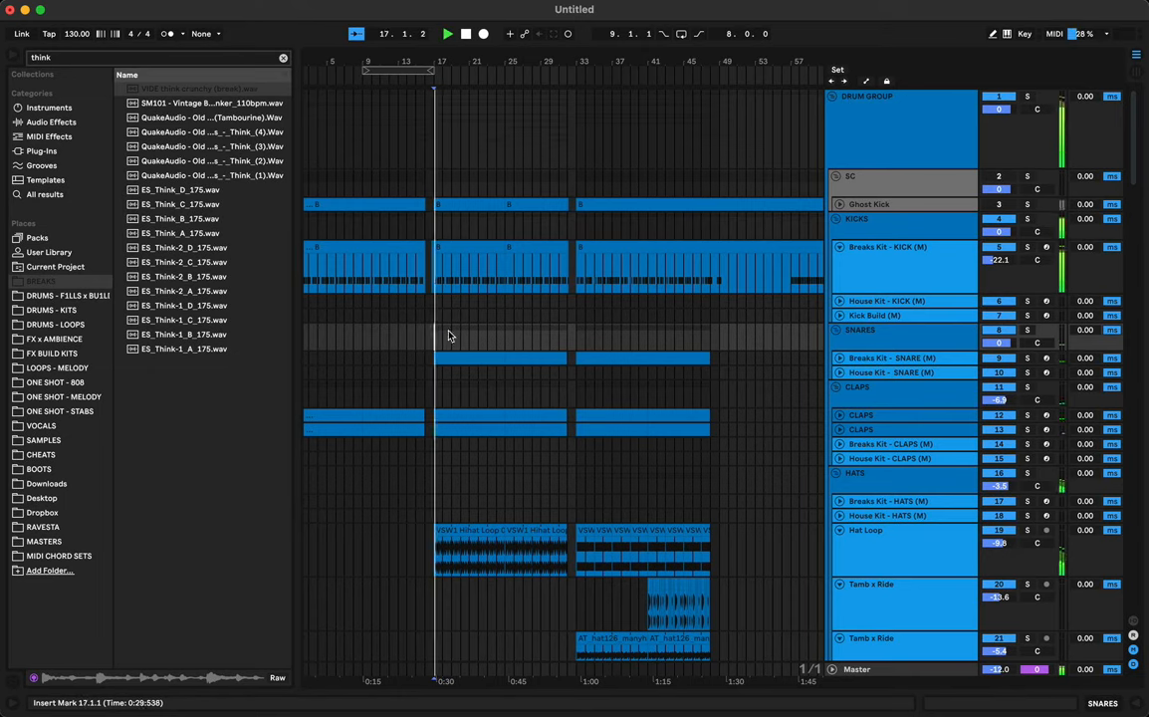
Step: Review the bass, chord, FX and vocal tracks during playback up to the riser build before bar 32
left_click(504, 375)
left_click(550, 336)
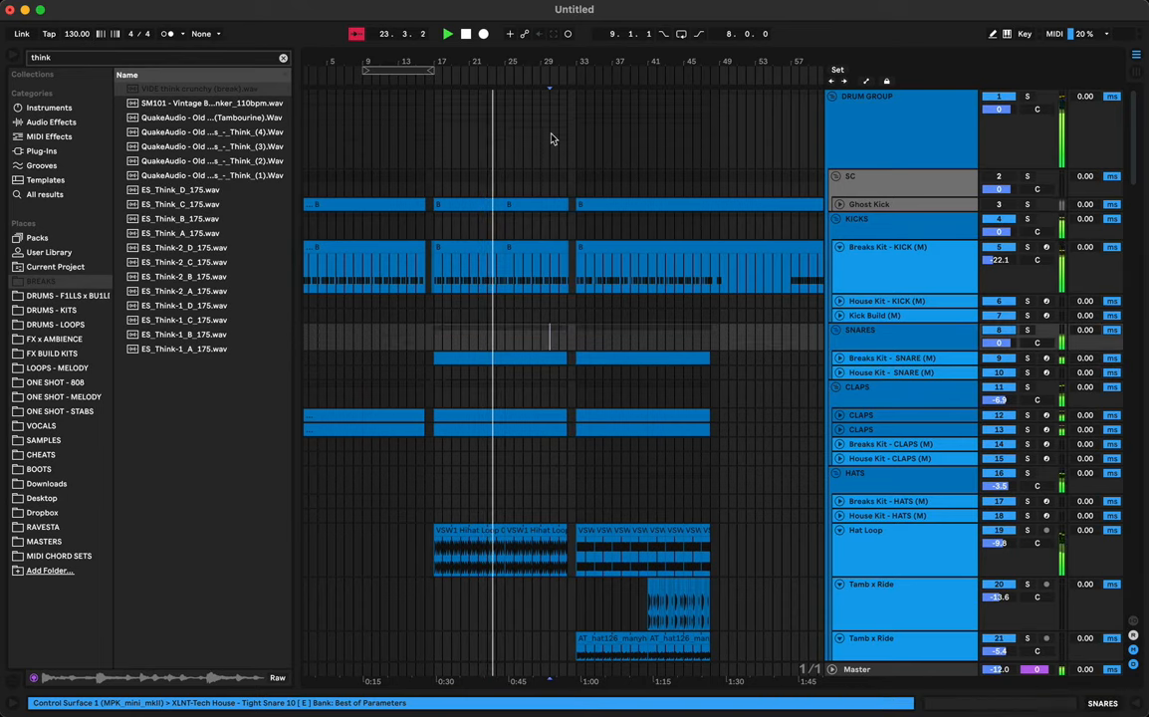
left_click_drag(537, 61, 591, 74)
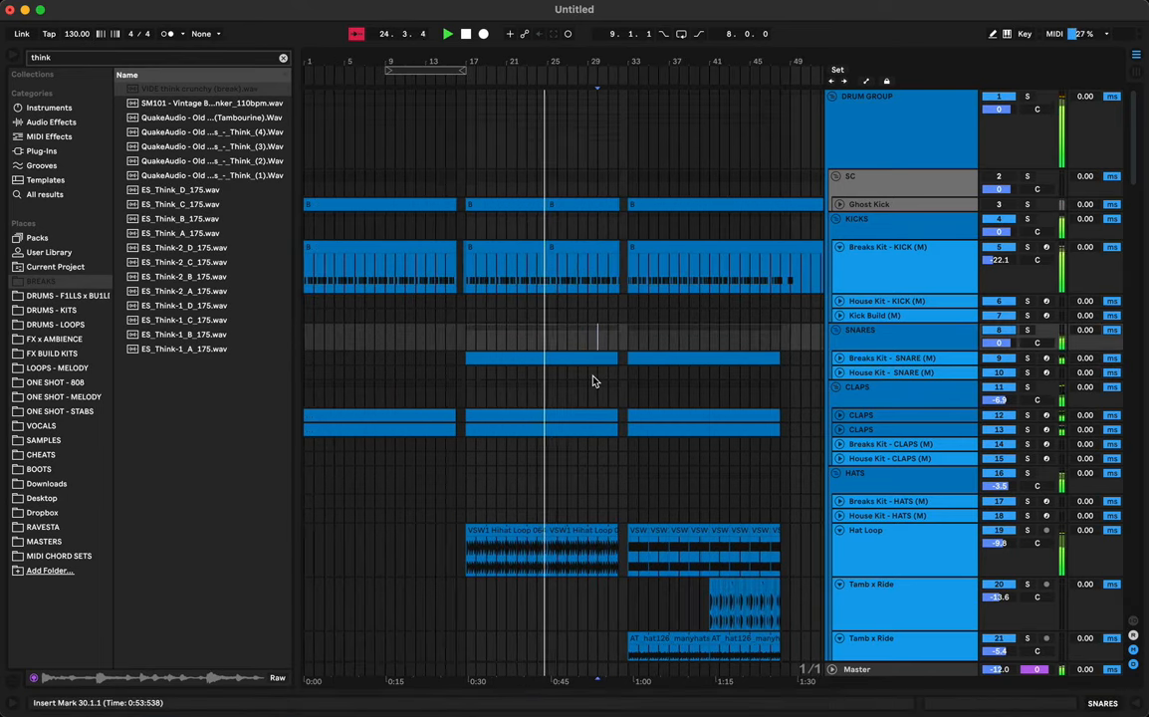
scroll(605, 388, "down", 3)
scroll(605, 389, "down", 15)
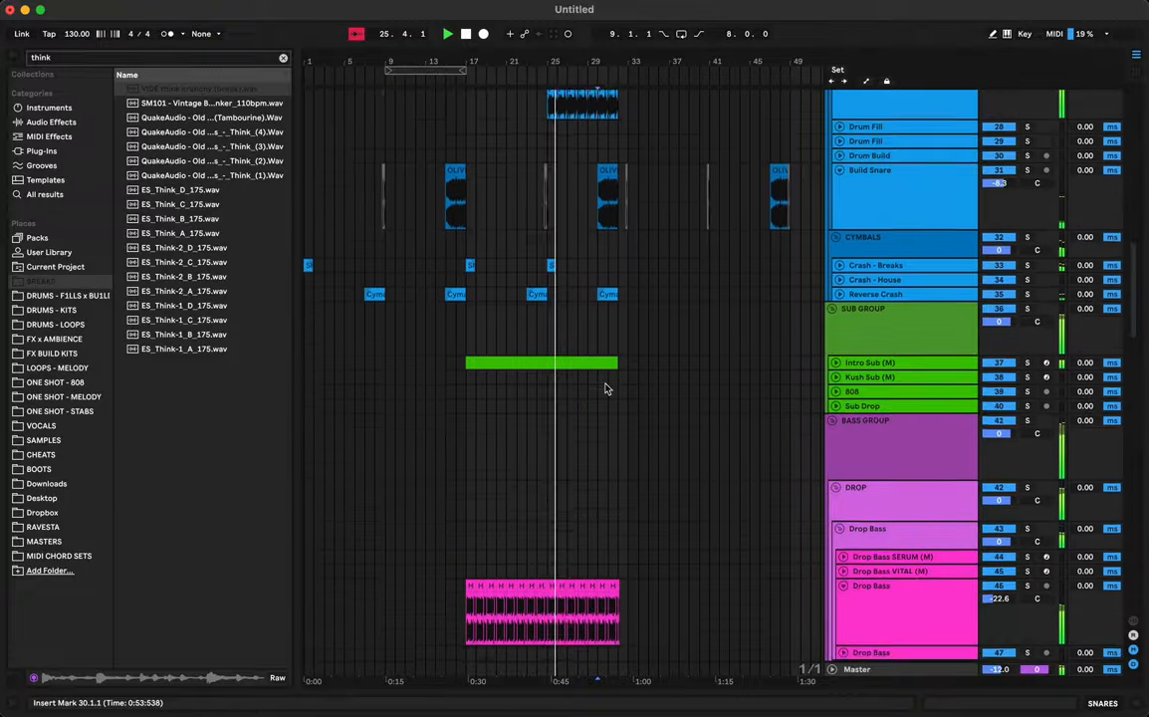
scroll(605, 388, "down", 20)
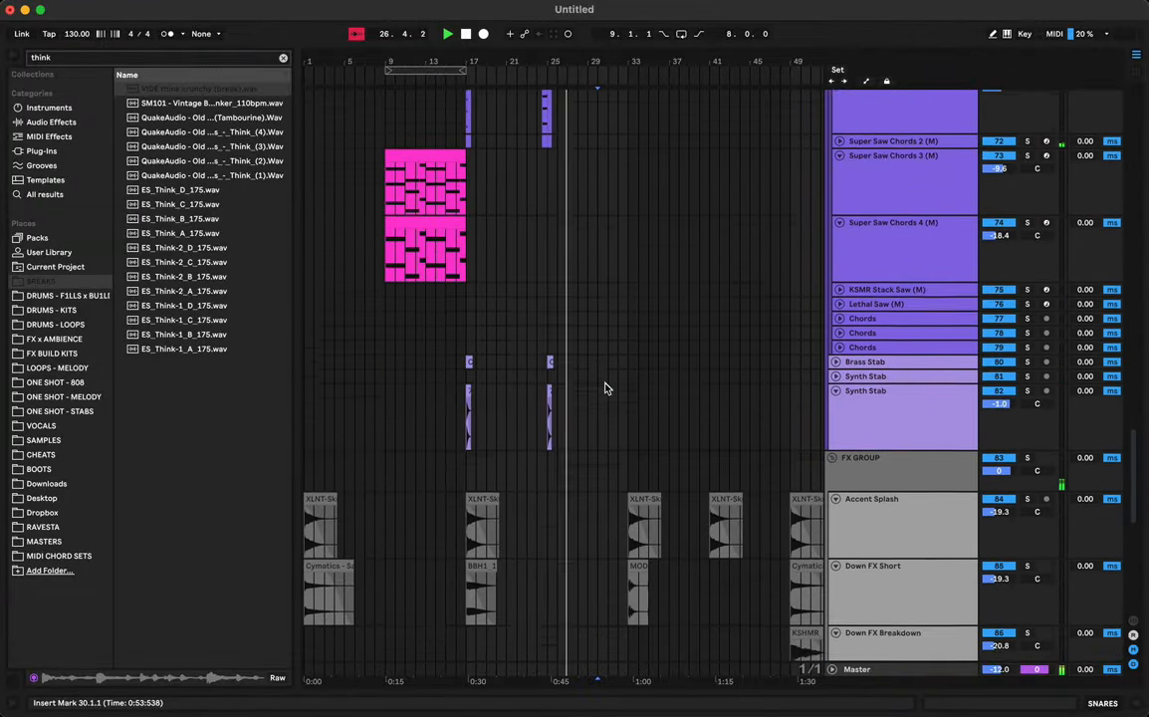
scroll(606, 386, "down", 3)
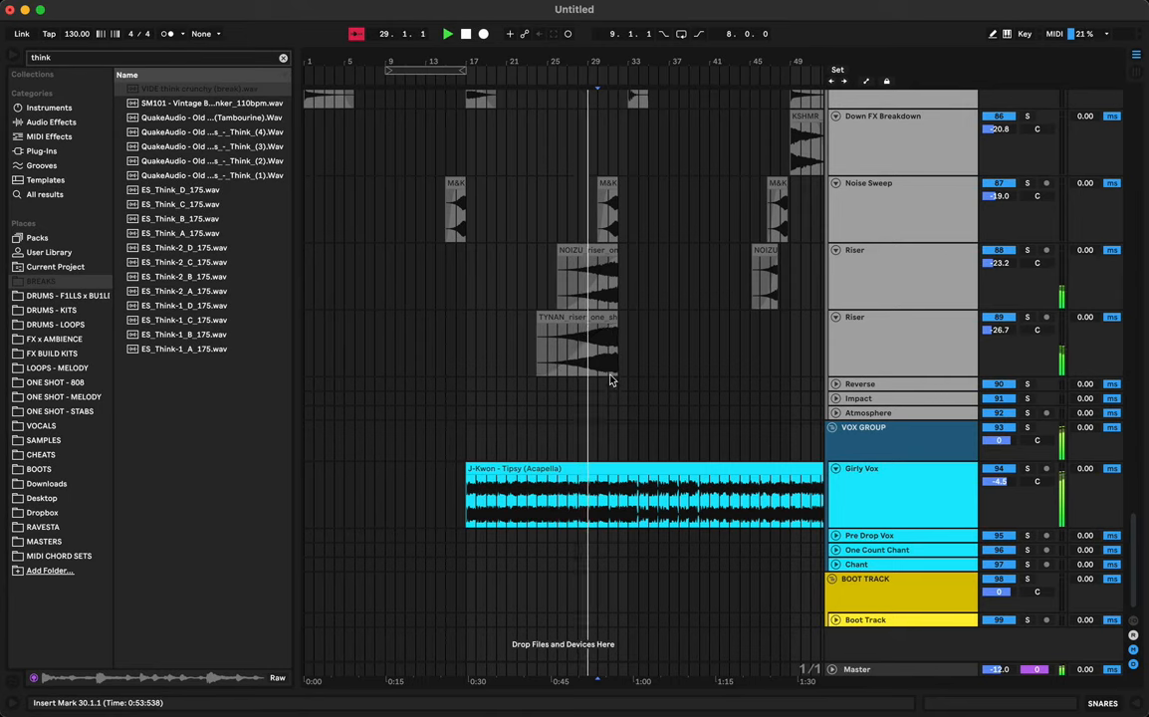
left_click_drag(611, 59, 608, 72)
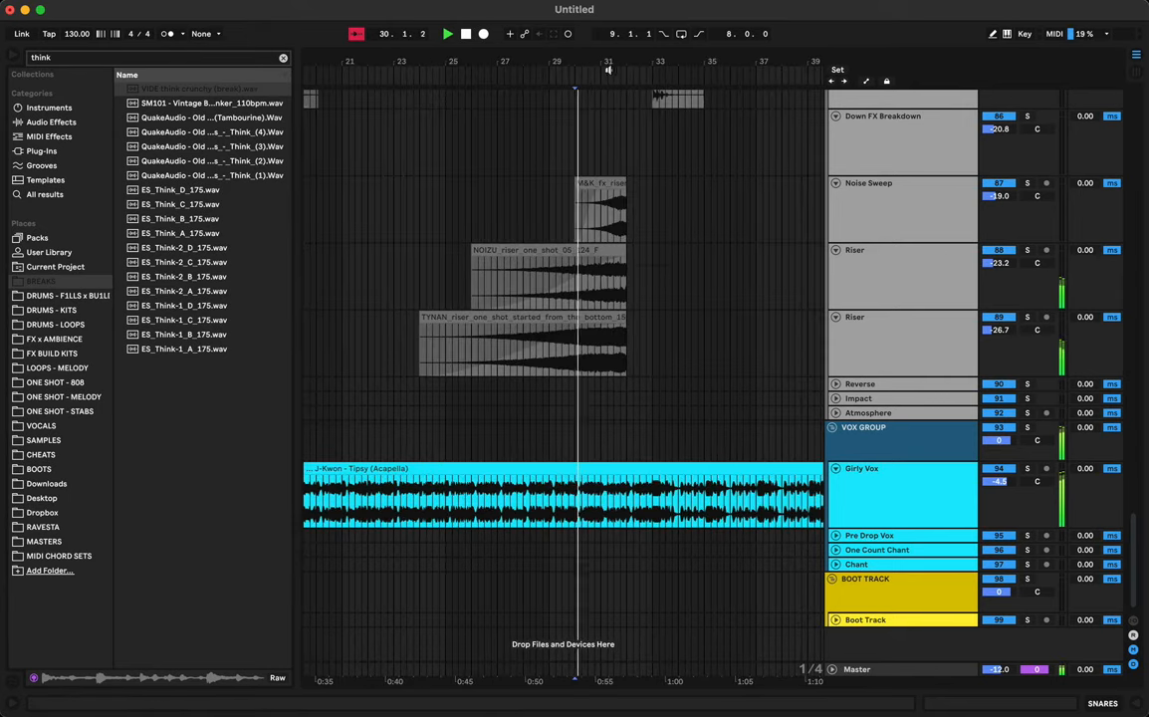
Step: Try splitting out bar 32 of the Girly Vox acapella, moving its start to 32.2.1 and transposing it by -12 semitones
left_click_drag(630, 501, 655, 501)
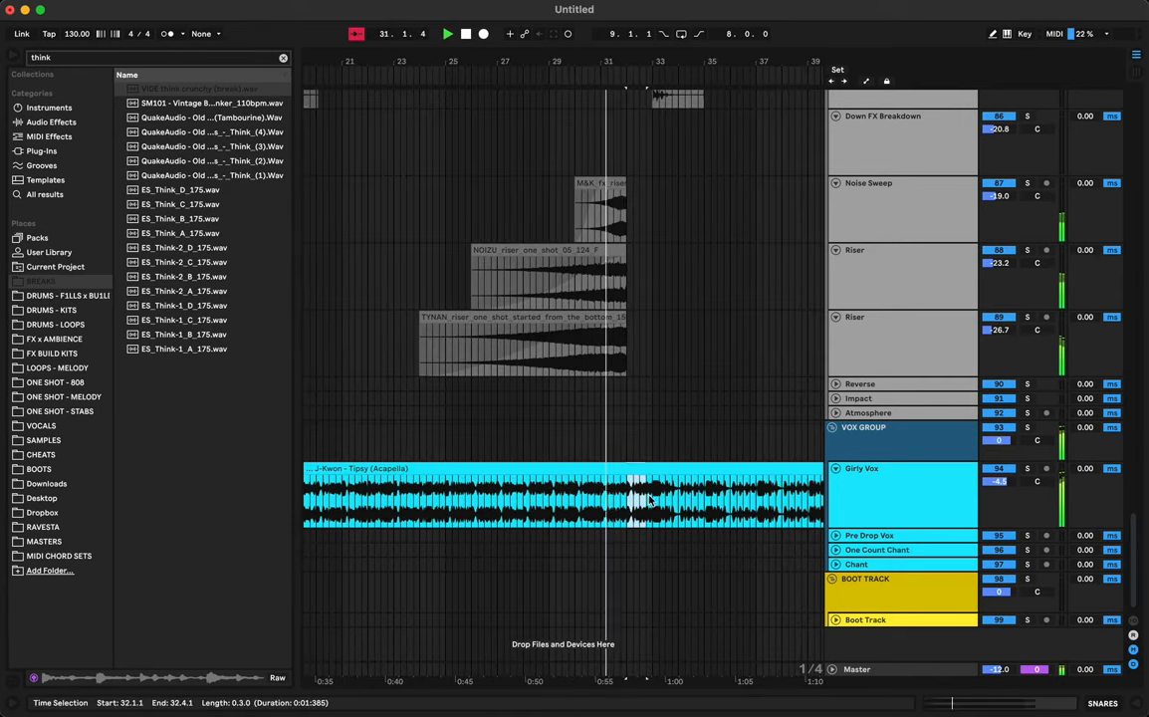
key("super+e")
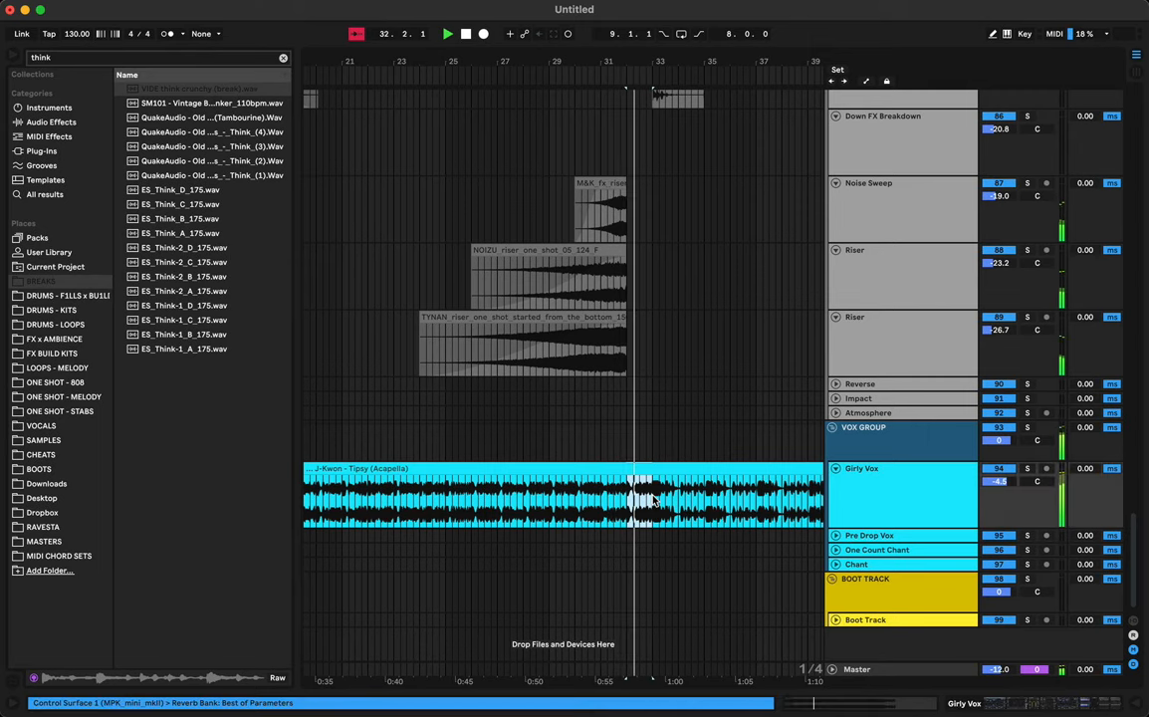
left_click_drag(629, 470, 635, 471)
key("space")
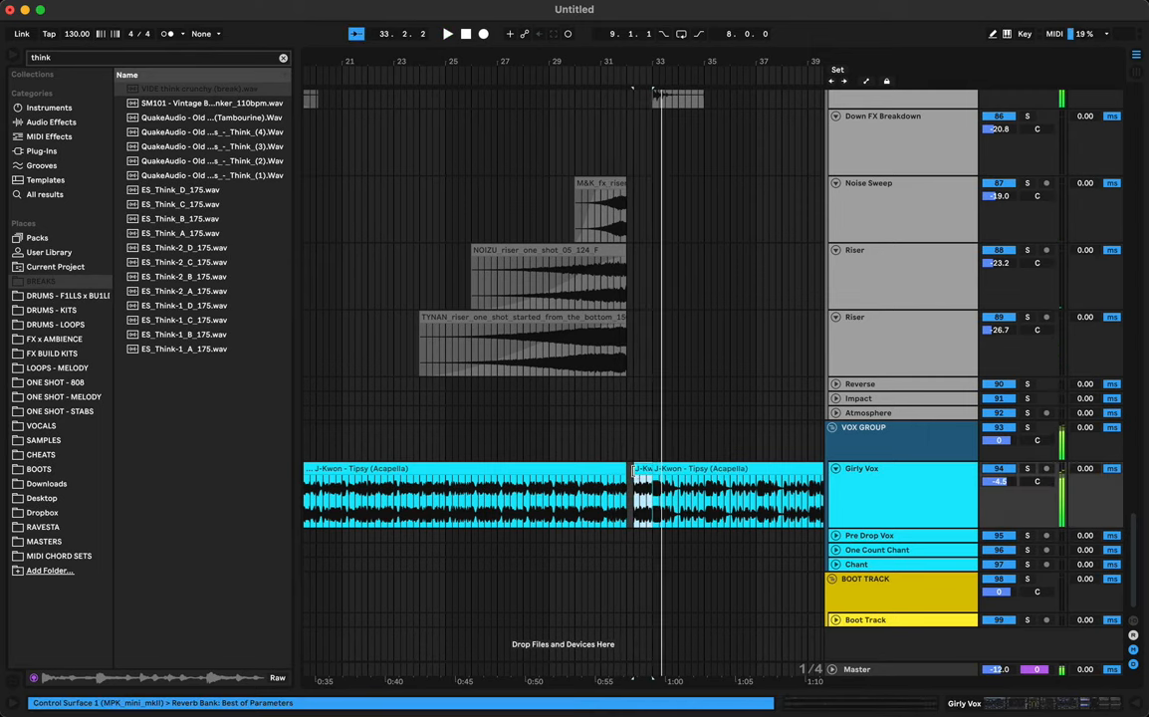
left_click(623, 469)
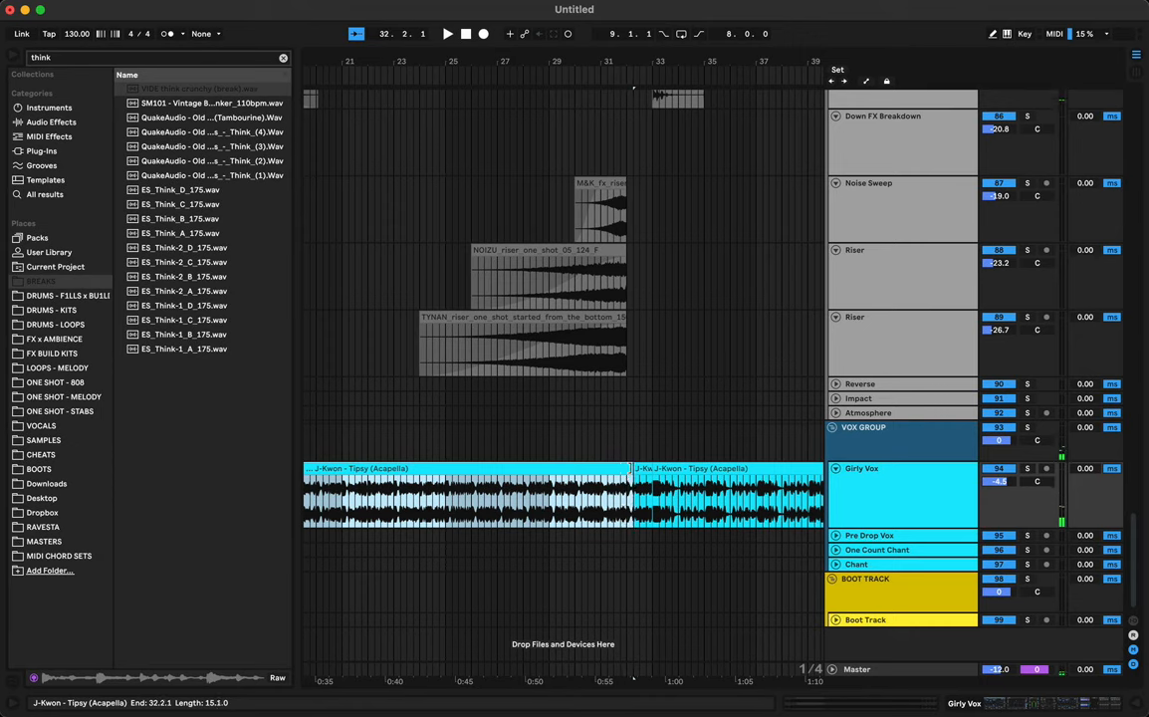
double_click(637, 469)
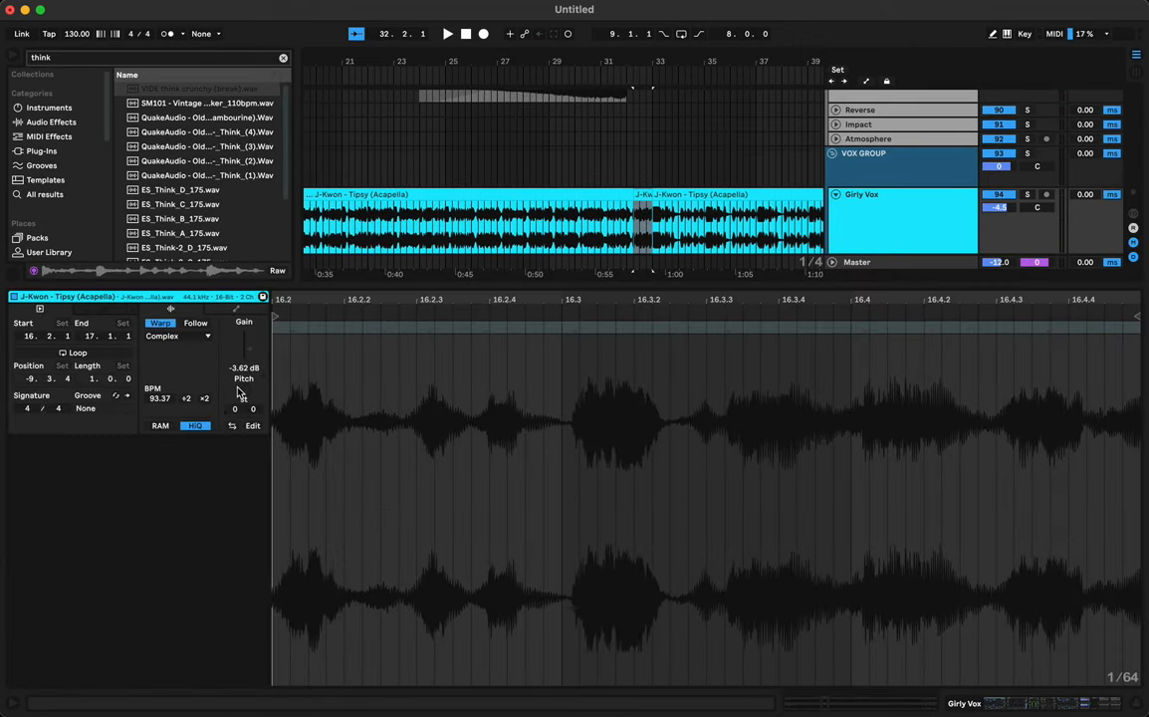
key("space")
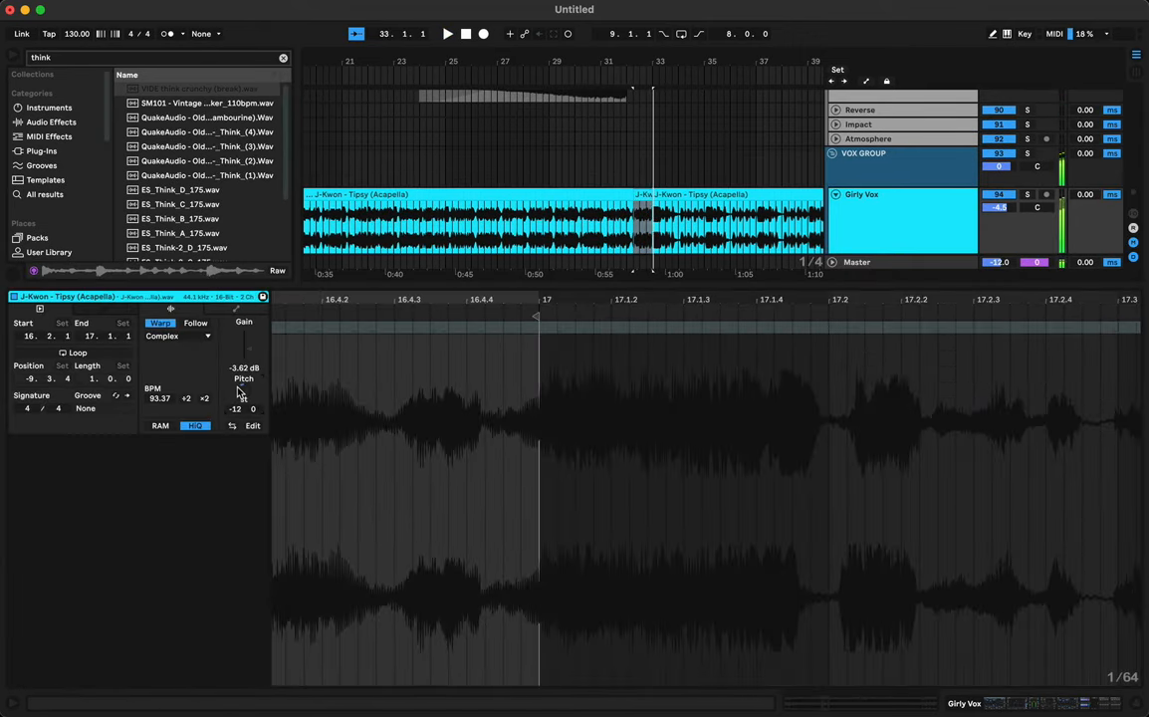
Step: Undo the transpose, trim and split edits on the Girly Vox acapella and replay from bar 31 into bar 33
key("super+z")
key("super+z")
key("super+z")
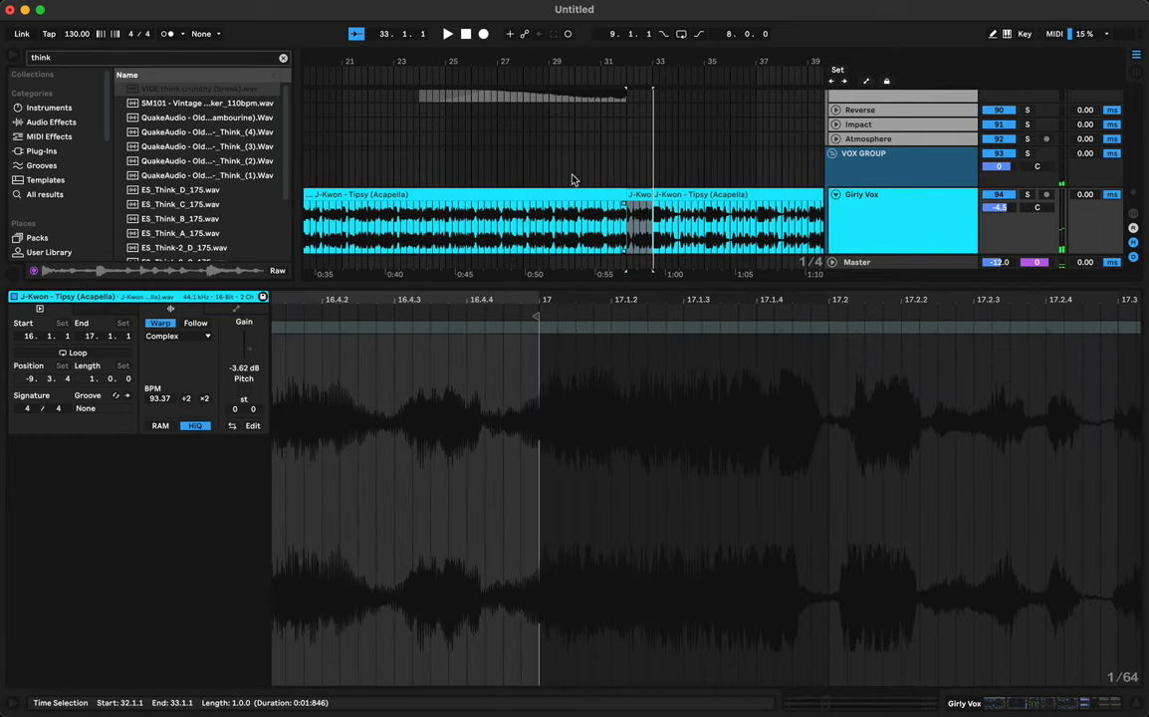
key("super+z")
left_click(584, 176)
key("space")
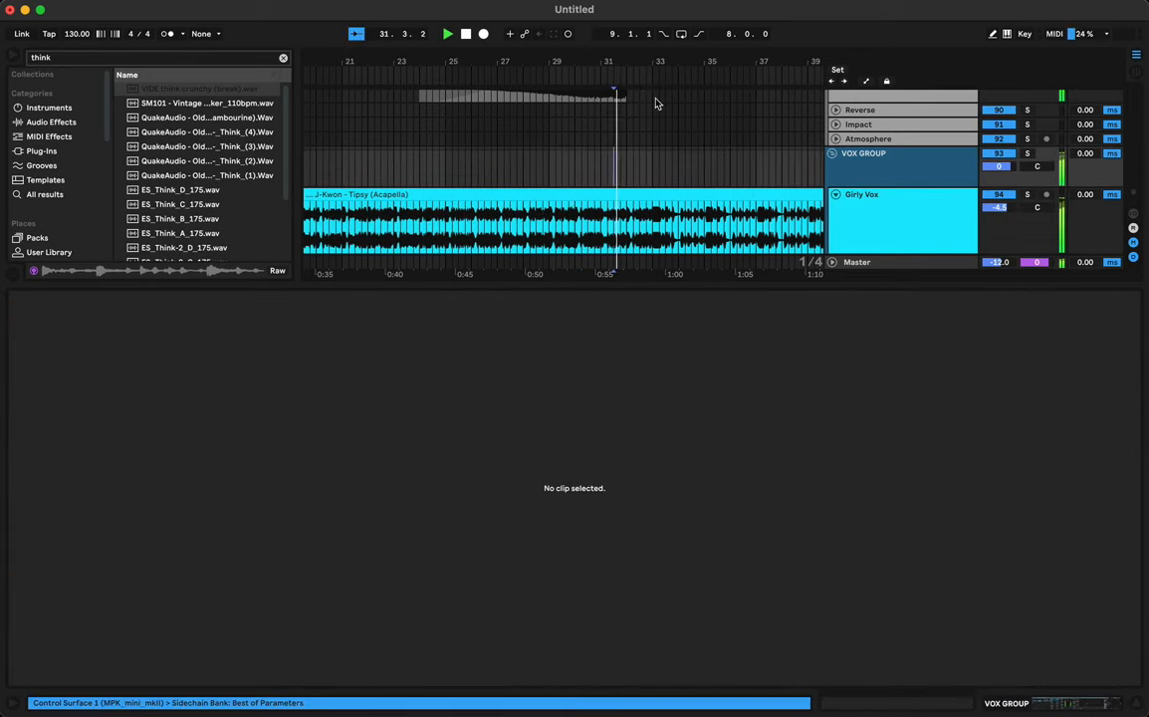
left_click_drag(643, 58, 615, 58)
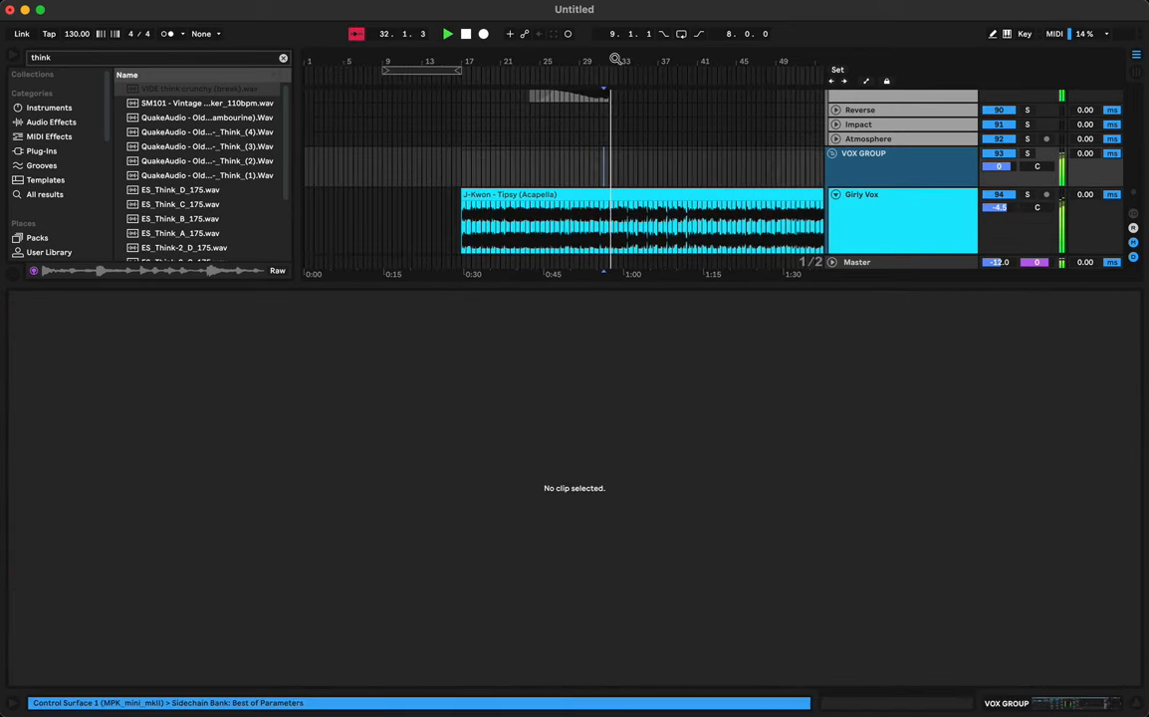
double_click(602, 286)
key("space")
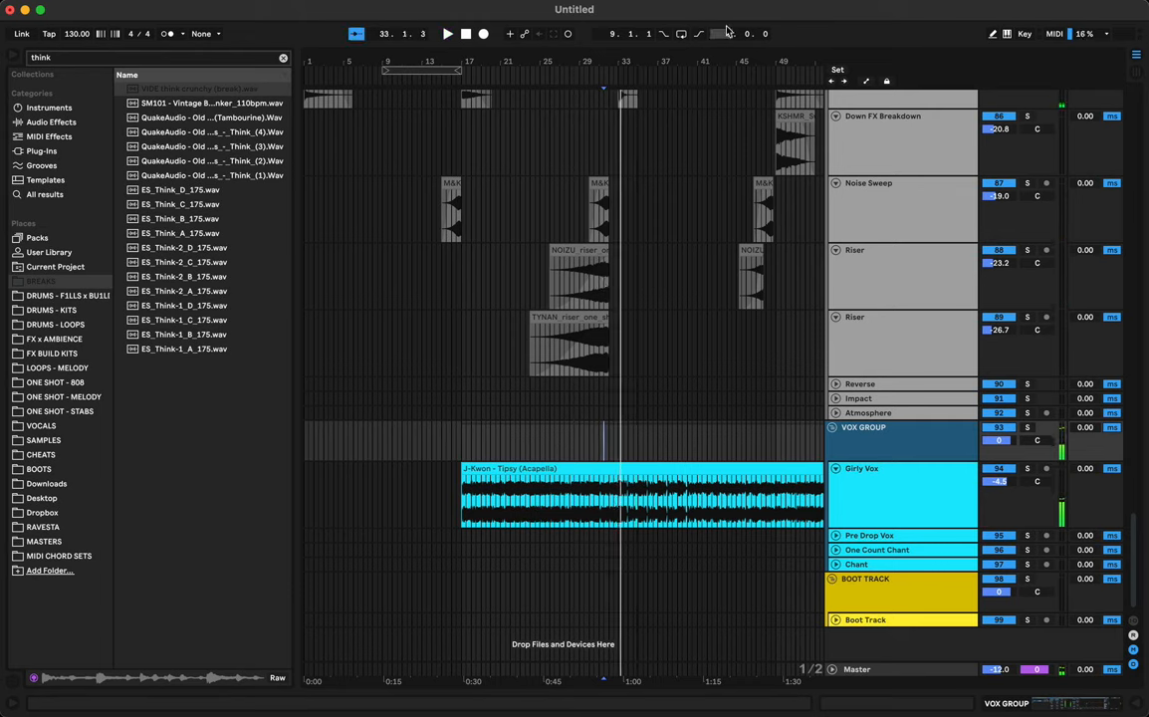